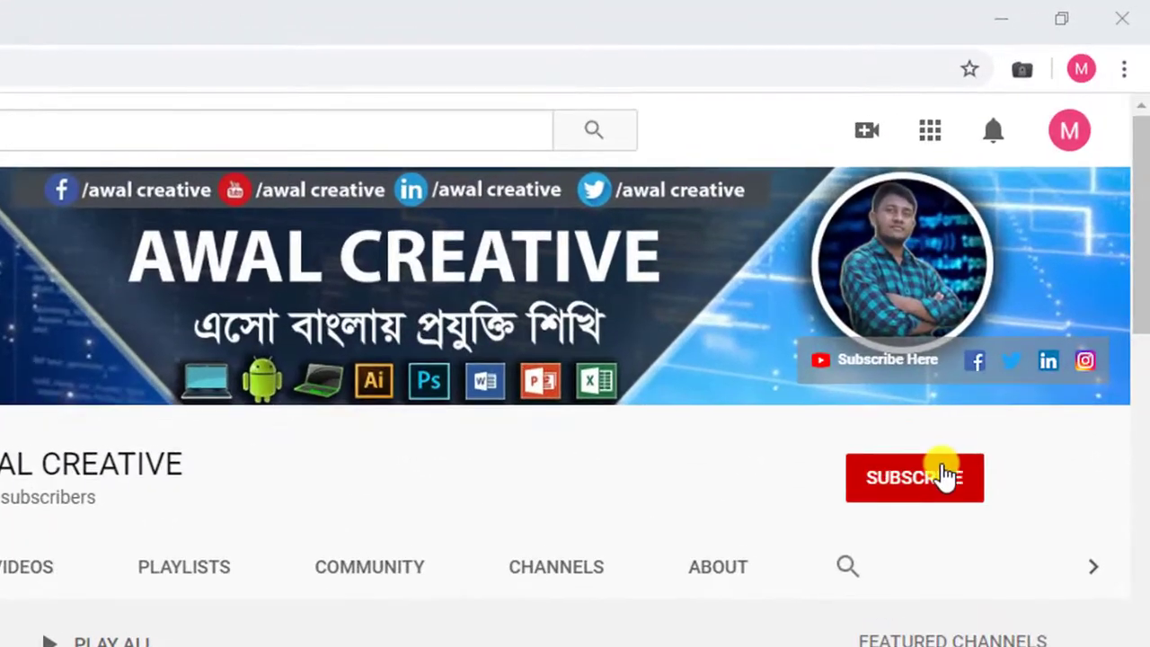
# Subscribe to the tutorial channel and set its notifications to All uploads.
pyautogui.click(1016, 305)
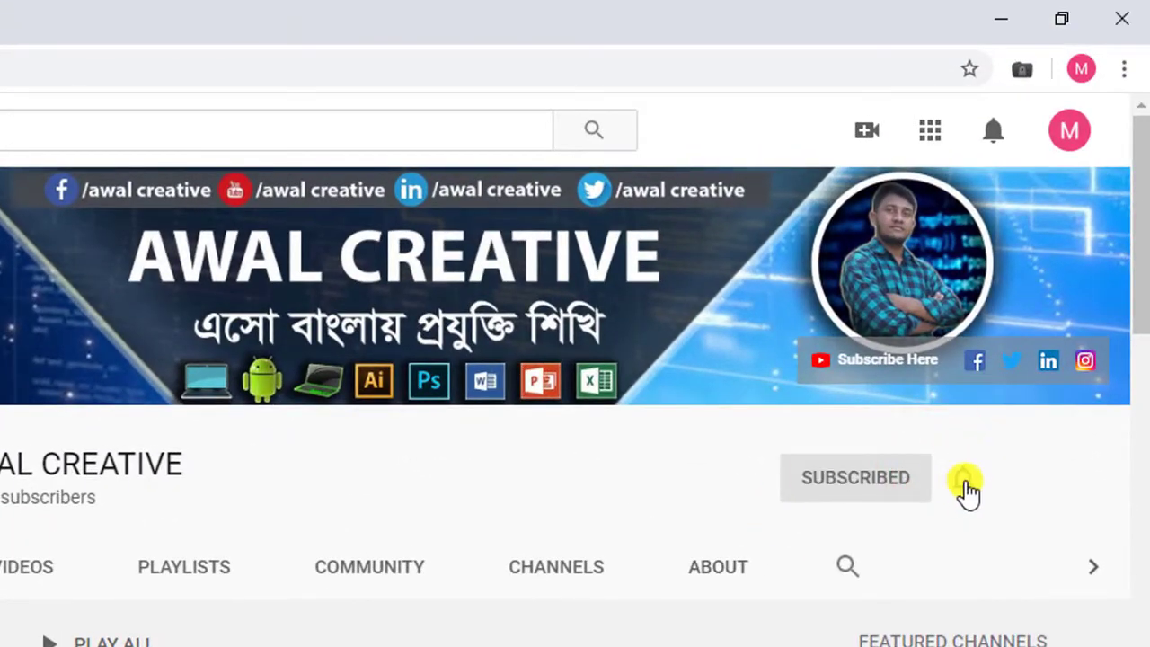
pyautogui.click(965, 484)
pyautogui.click(865, 543)
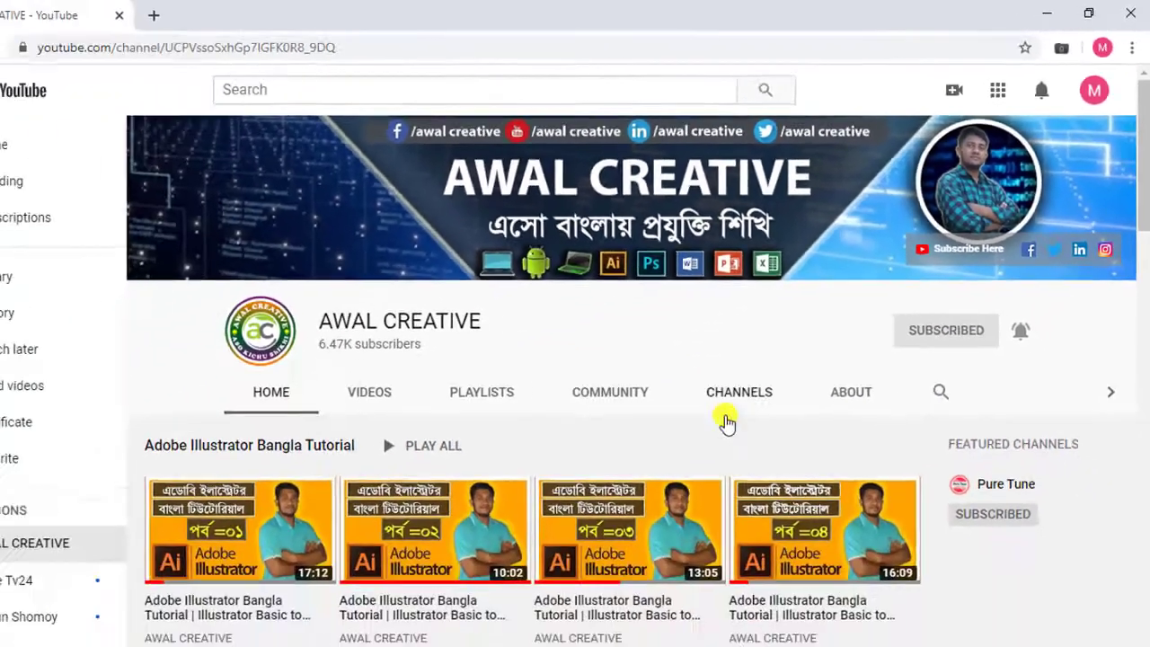
pyautogui.scroll(-2, 726, 419)
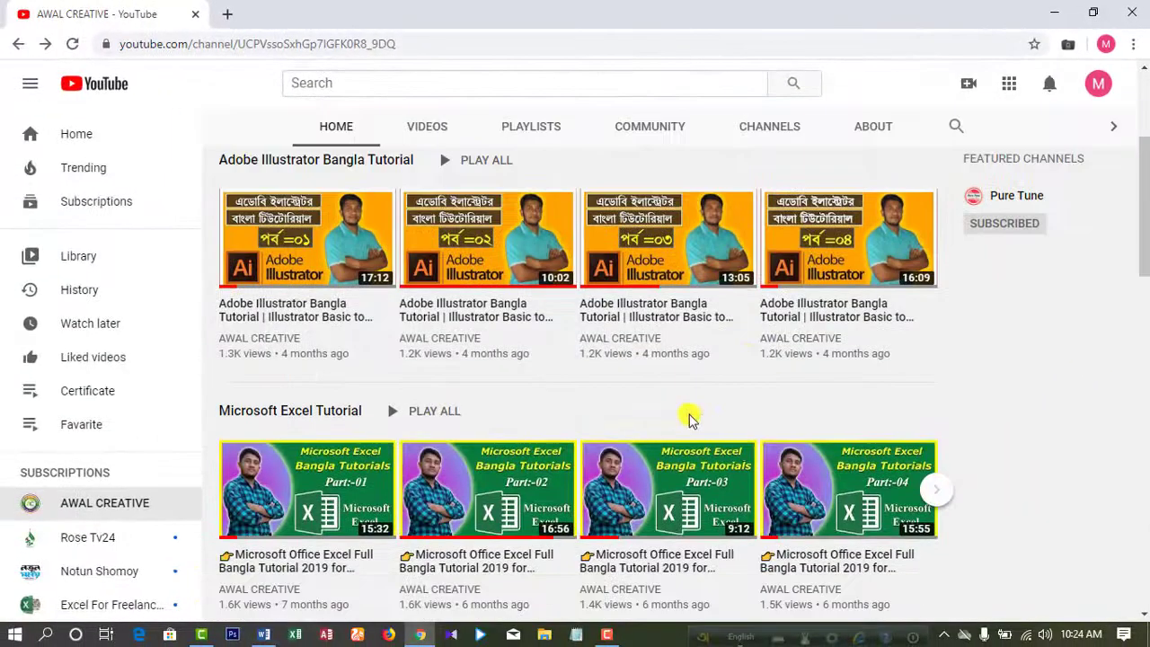
pyautogui.scroll(-3, 701, 422)
pyautogui.scroll(5, 740, 449)
pyautogui.scroll(2, 740, 449)
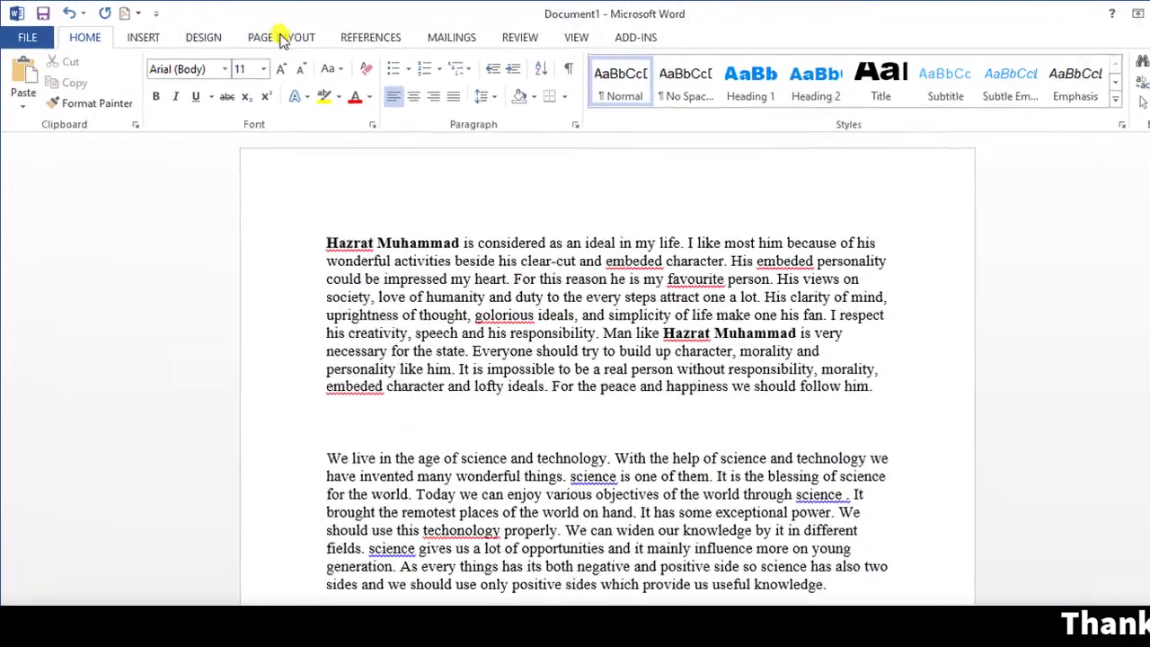
# Show the Page Layout ribbon and highlight the Page Setup group and margin presets.
pyautogui.click(265, 36)
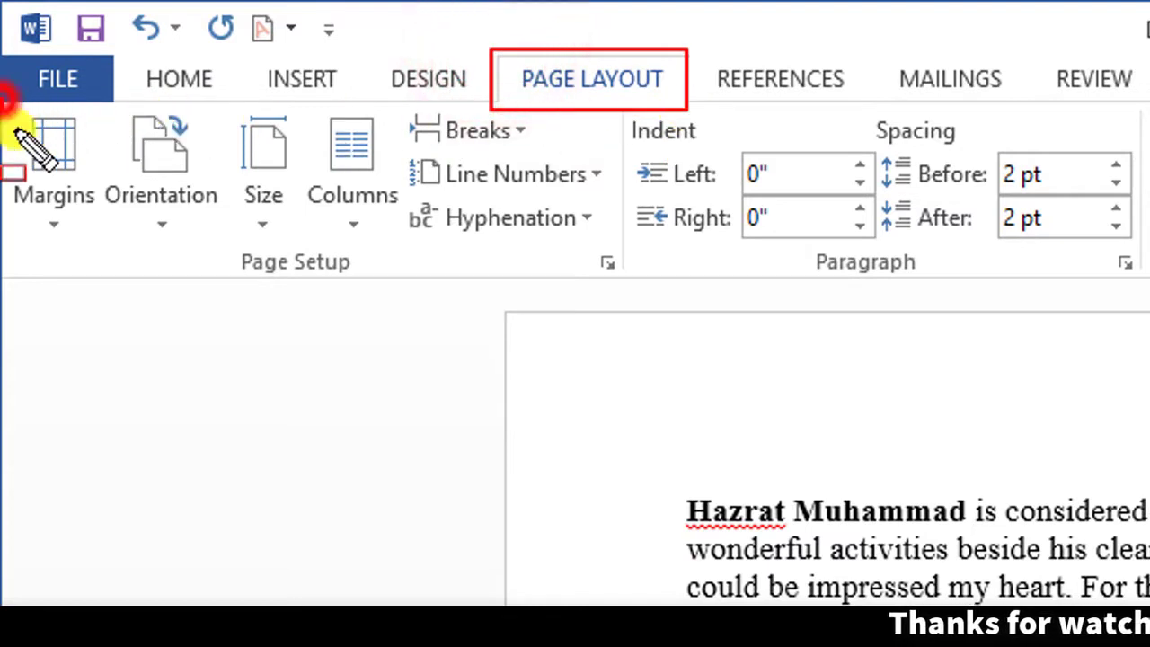
pyautogui.moveTo(4, 104); pyautogui.dragTo(634, 281)
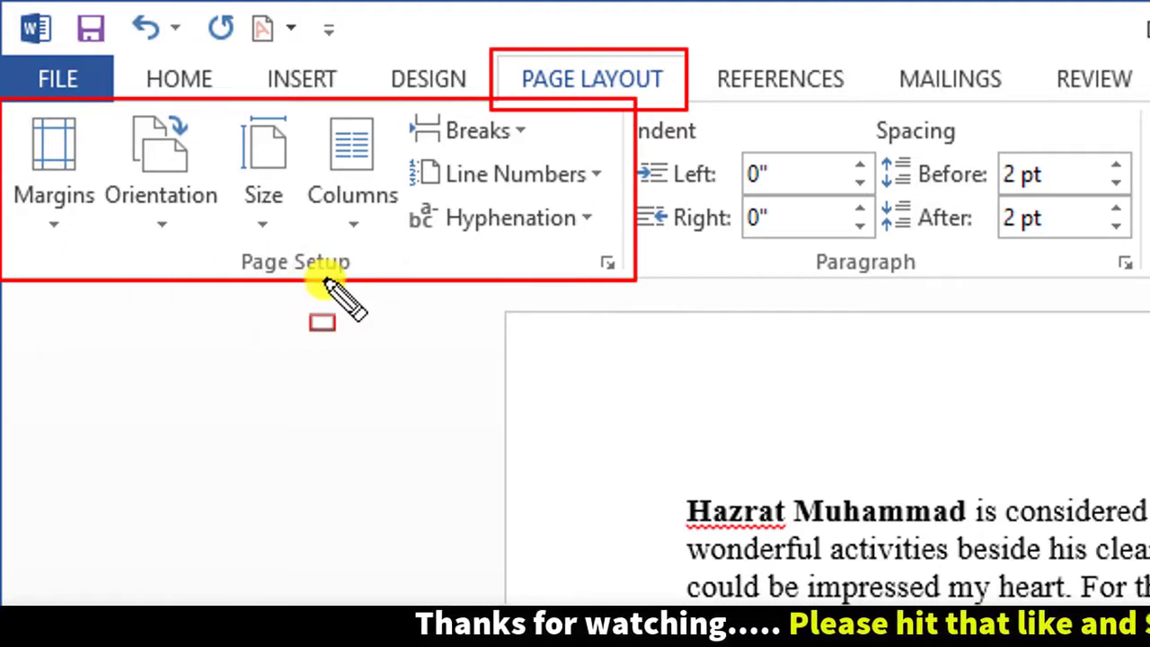
pyautogui.moveTo(206, 225)
pyautogui.mouseDown()
pyautogui.moveTo(323, 279)
pyautogui.moveTo(388, 279)
pyautogui.mouseUp()
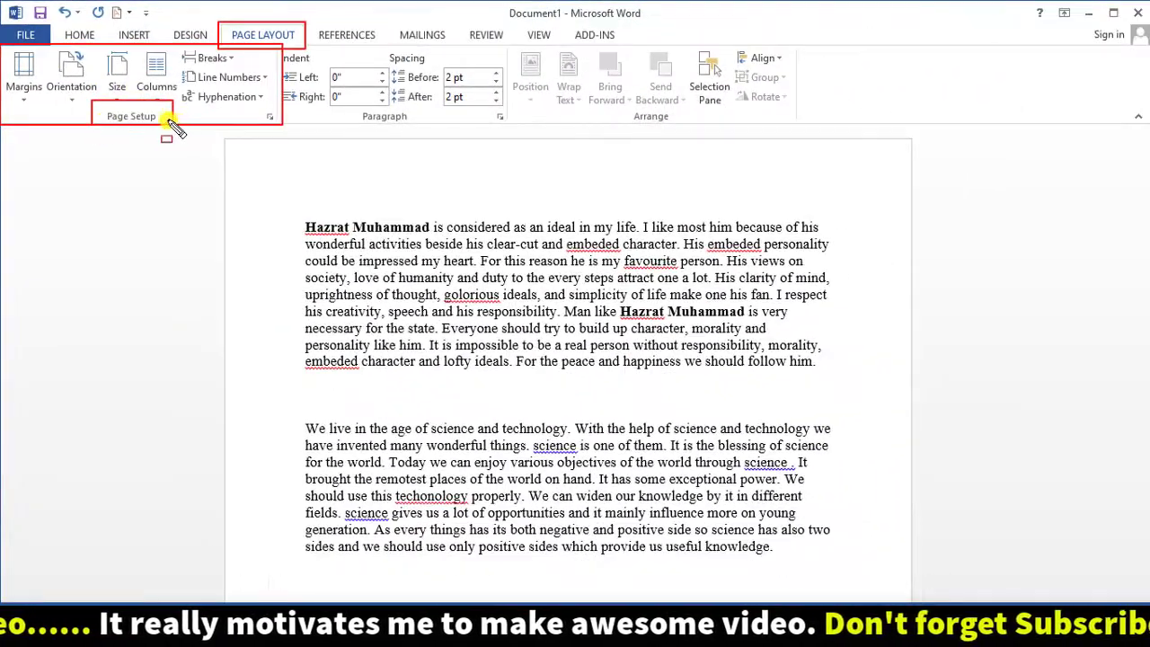
pyautogui.moveTo(7, 45); pyautogui.dragTo(41, 126)
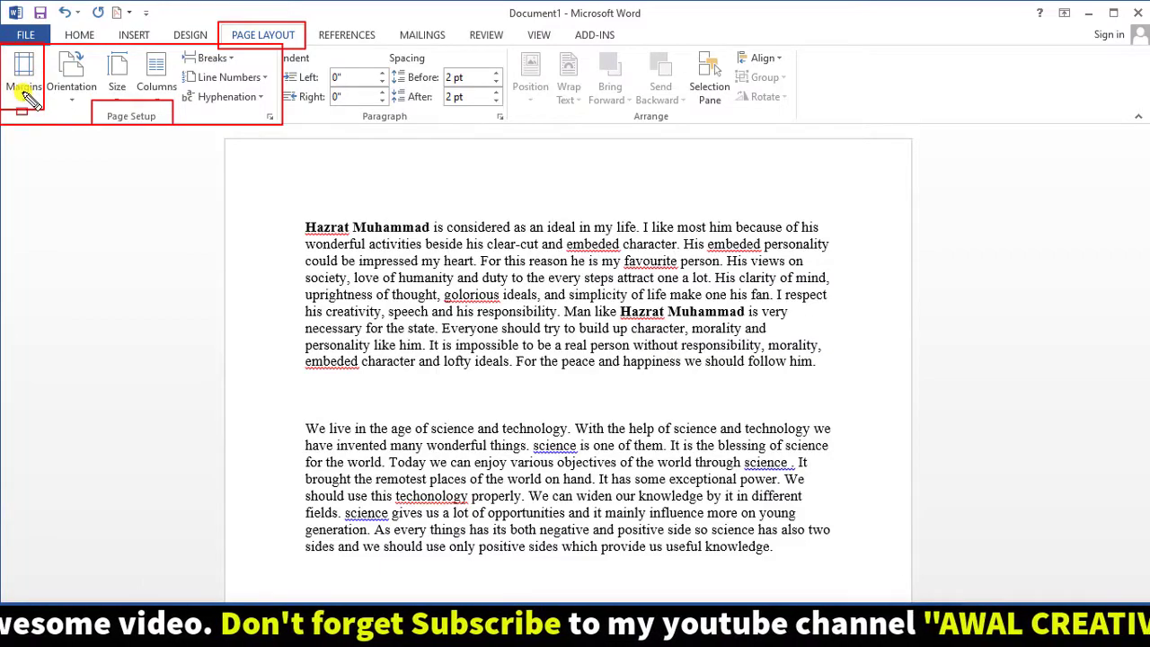
pyautogui.click(25, 90)
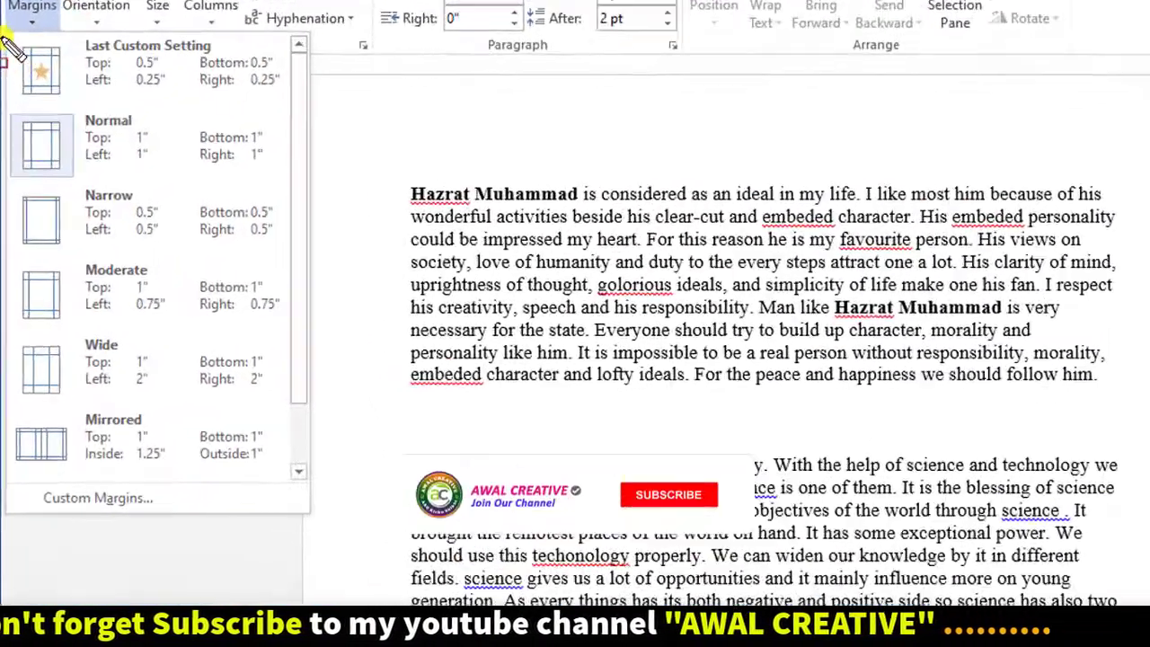
pyautogui.moveTo(7, 41); pyautogui.dragTo(303, 497)
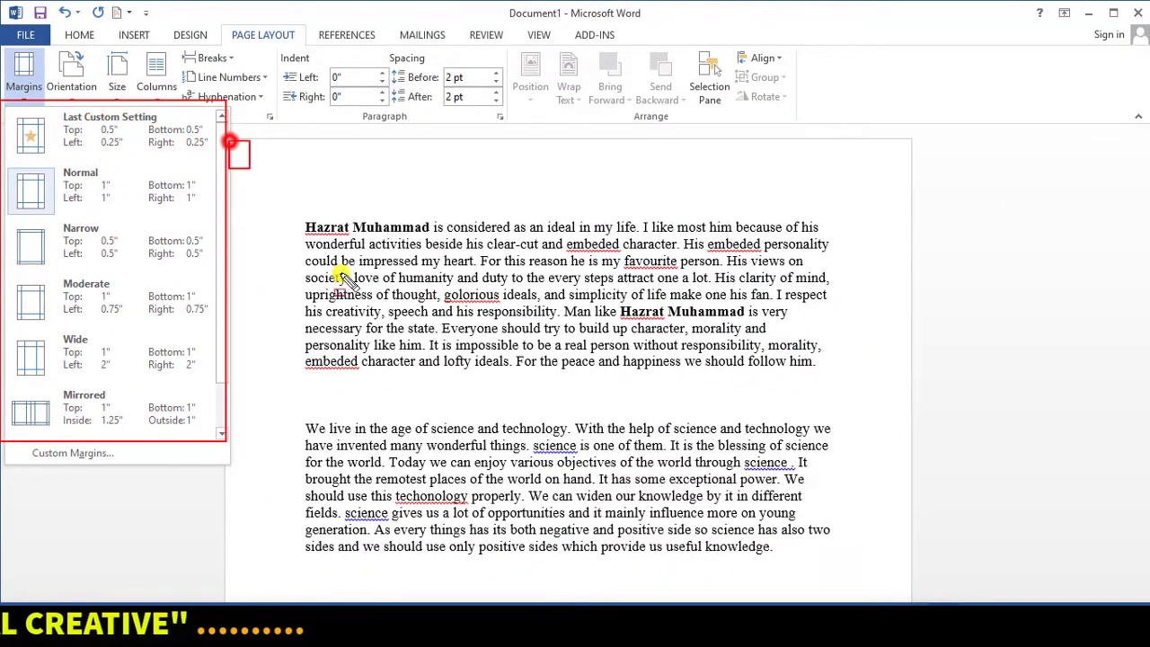
pyautogui.moveTo(230, 141); pyautogui.dragTo(910, 602)
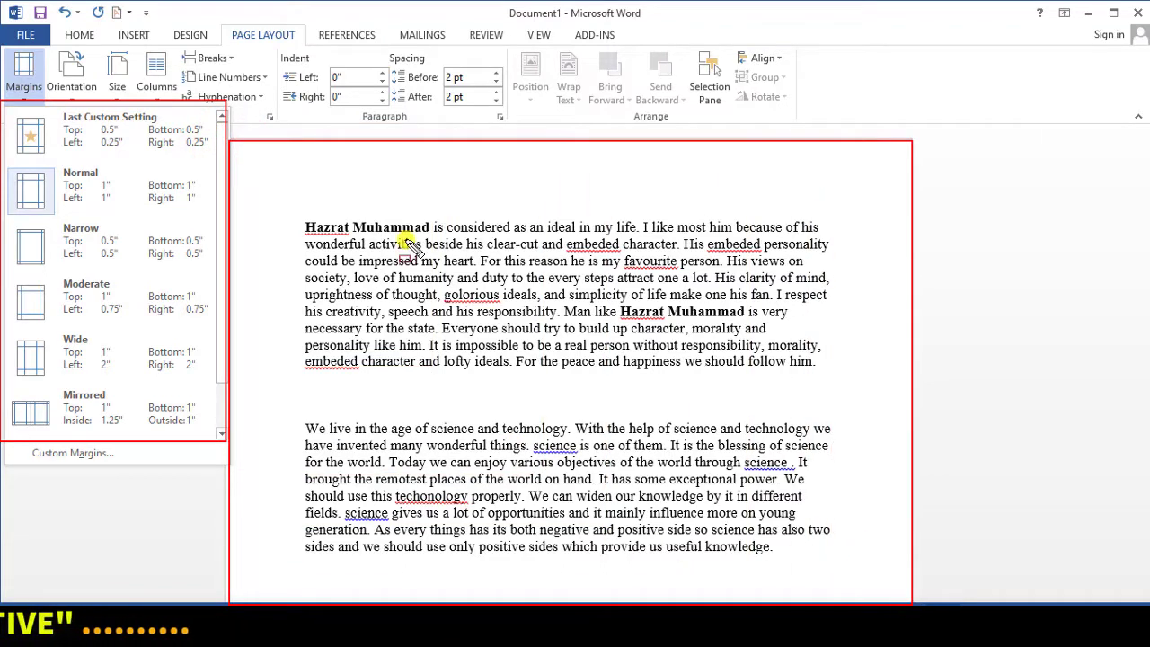
pyautogui.moveTo(230, 141); pyautogui.dragTo(906, 220)
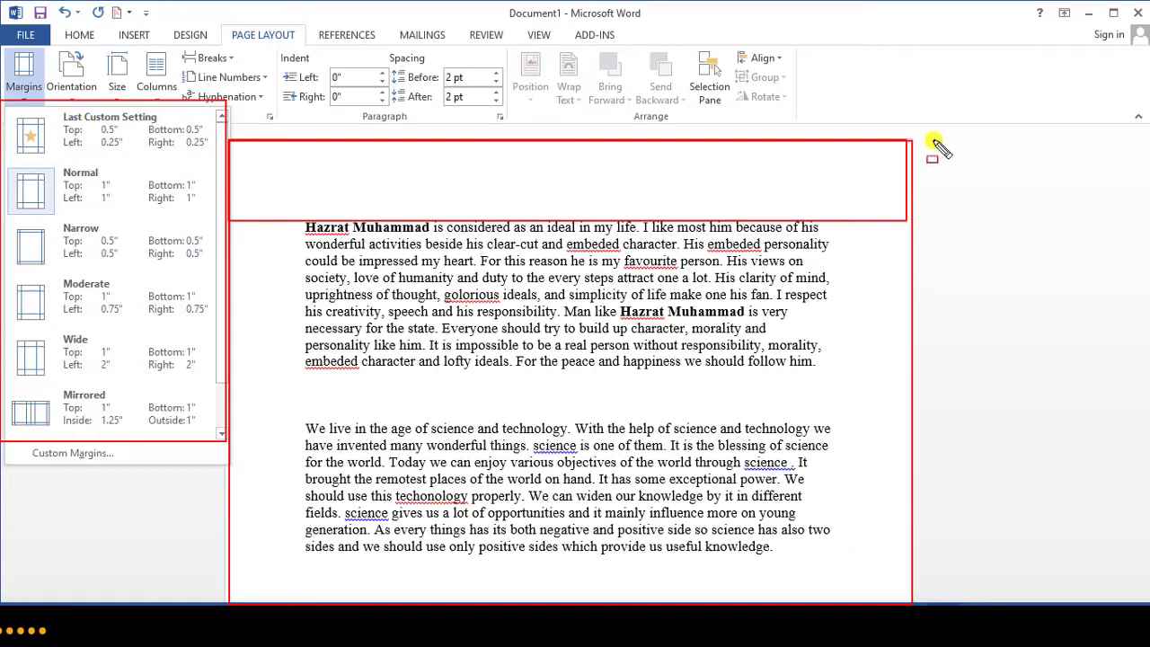
pyautogui.moveTo(911, 142); pyautogui.dragTo(834, 552)
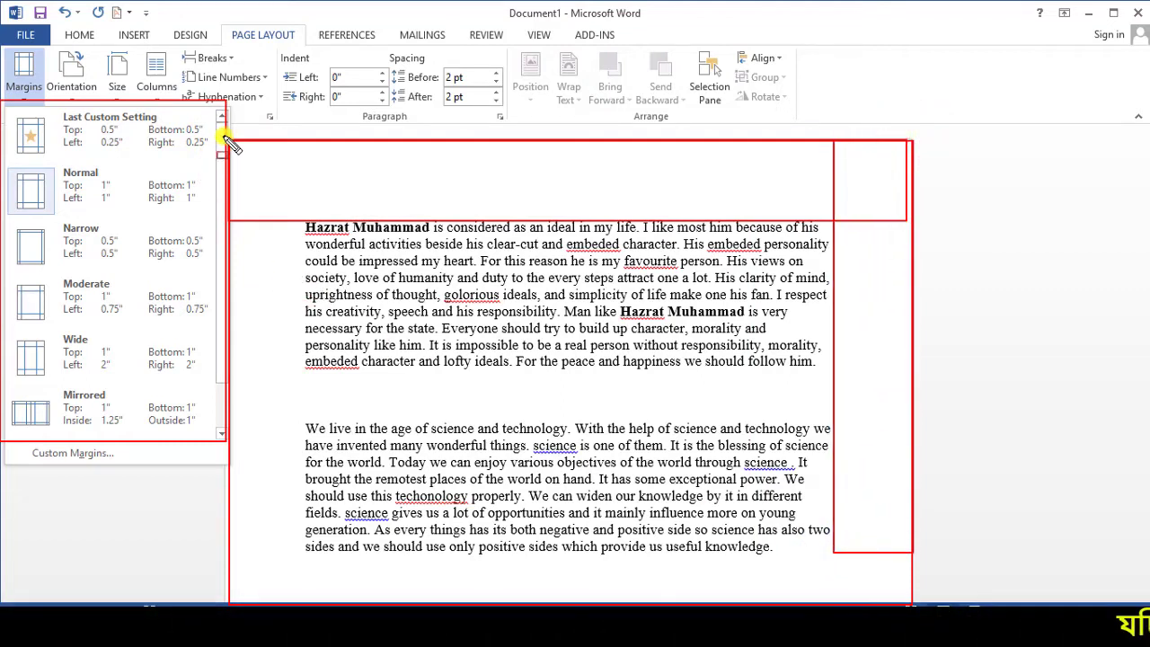
pyautogui.moveTo(228, 142); pyautogui.dragTo(303, 568)
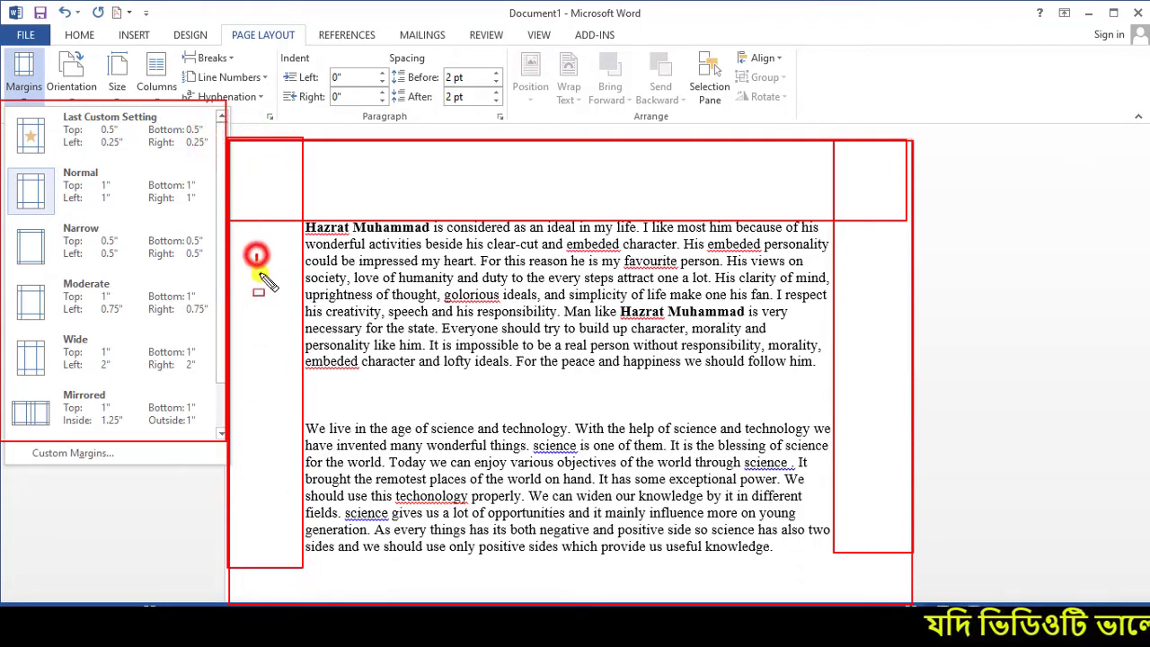
pyautogui.moveTo(878, 261); pyautogui.dragTo(886, 306)
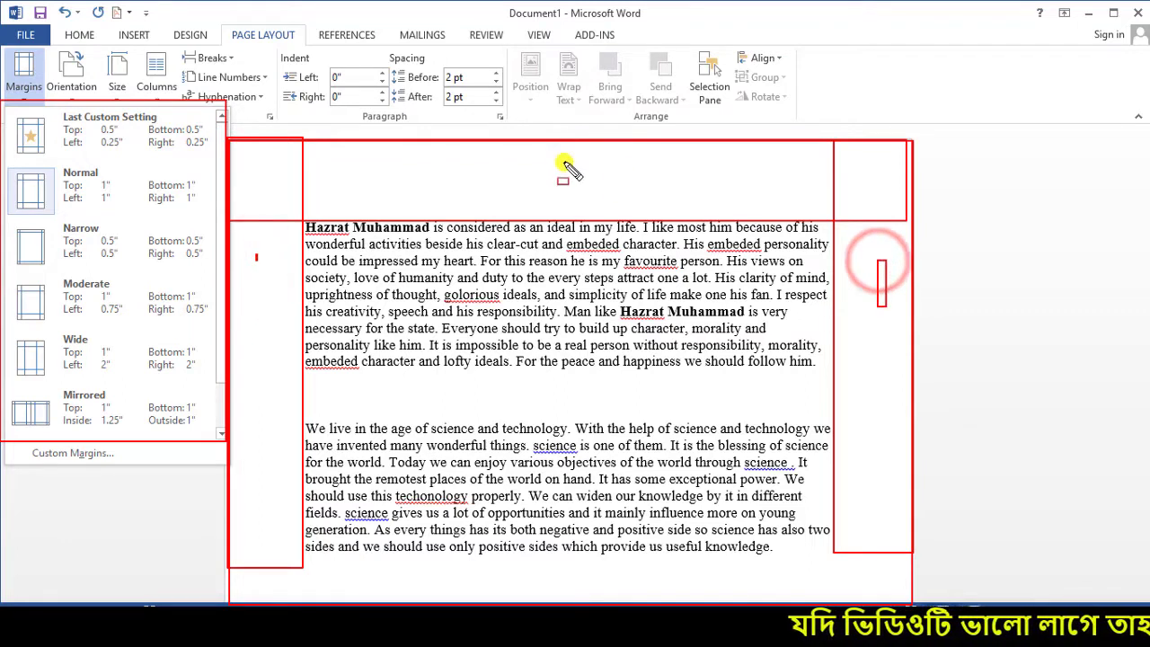
pyautogui.moveTo(449, 155); pyautogui.dragTo(554, 169)
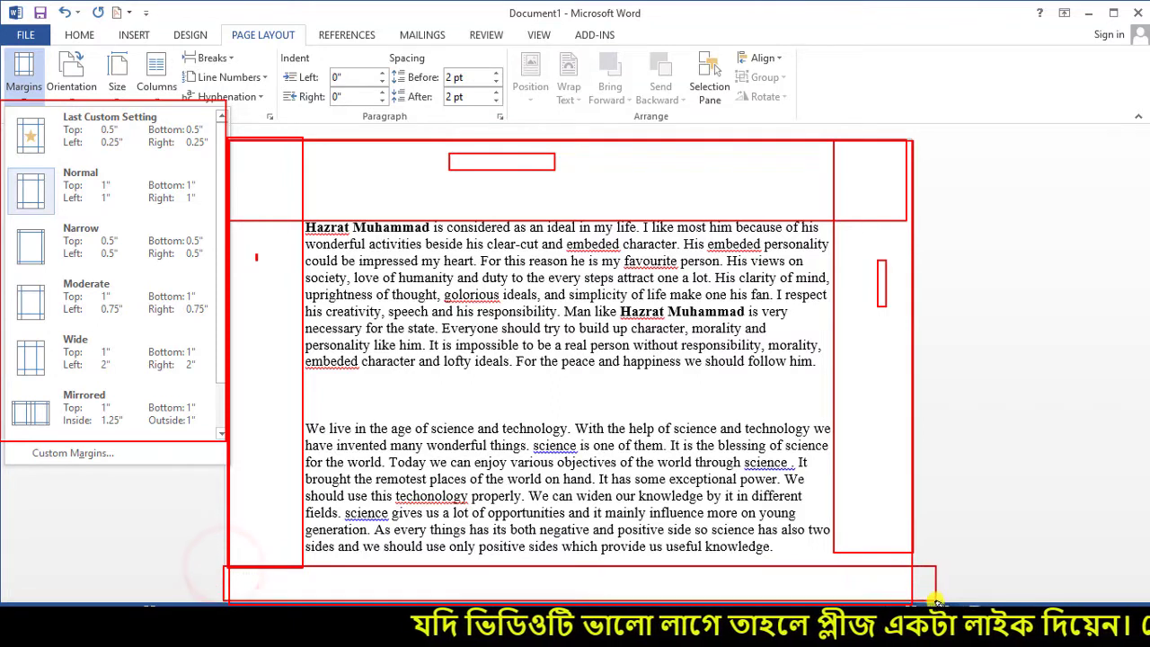
pyautogui.click(603, 590)
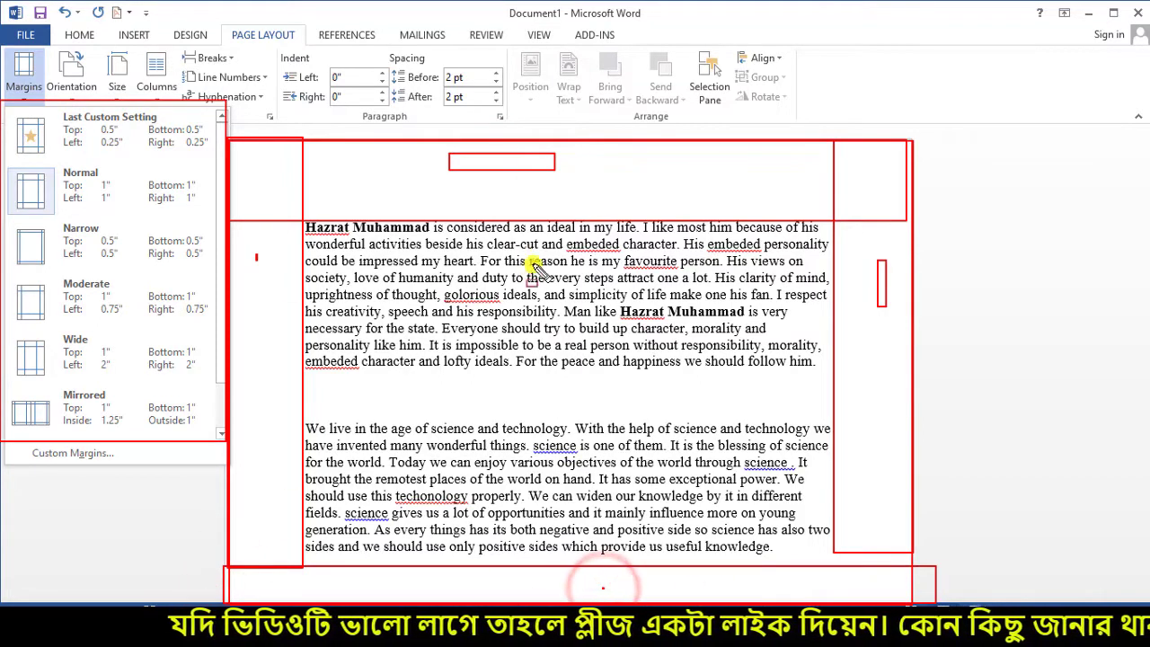
pyautogui.click(18, 93)
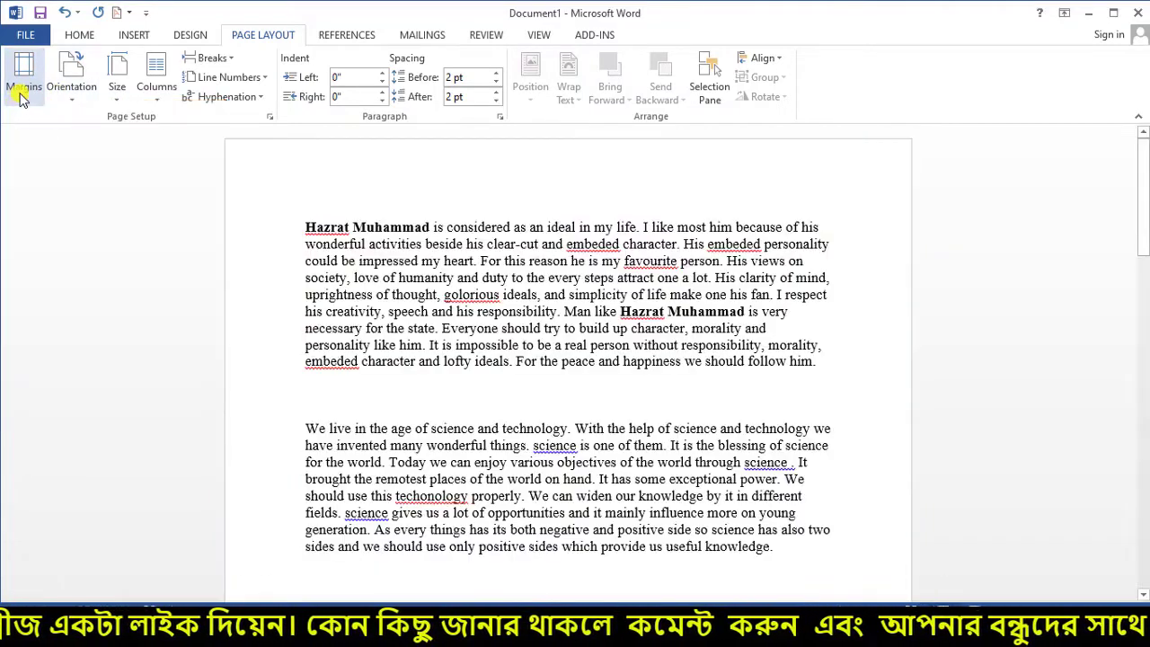
# Apply Narrow 0.5-inch margins to the document after briefly trying Normal 1-inch margins.
pyautogui.click(23, 95)
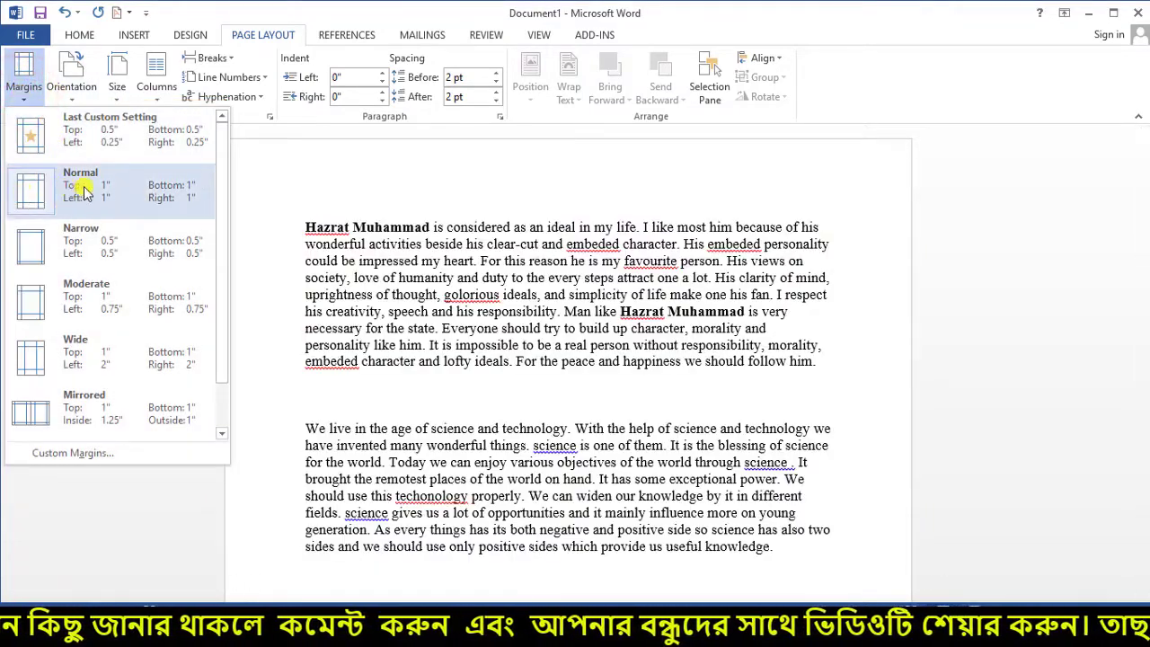
pyautogui.click(70, 192)
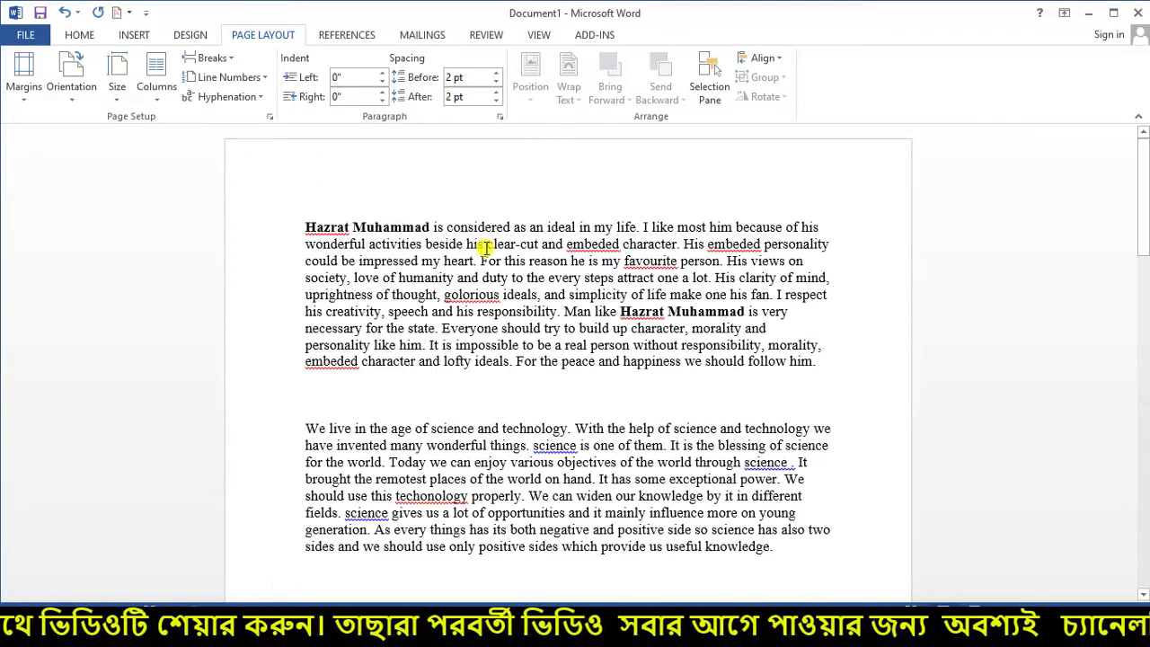
pyautogui.click(22, 93)
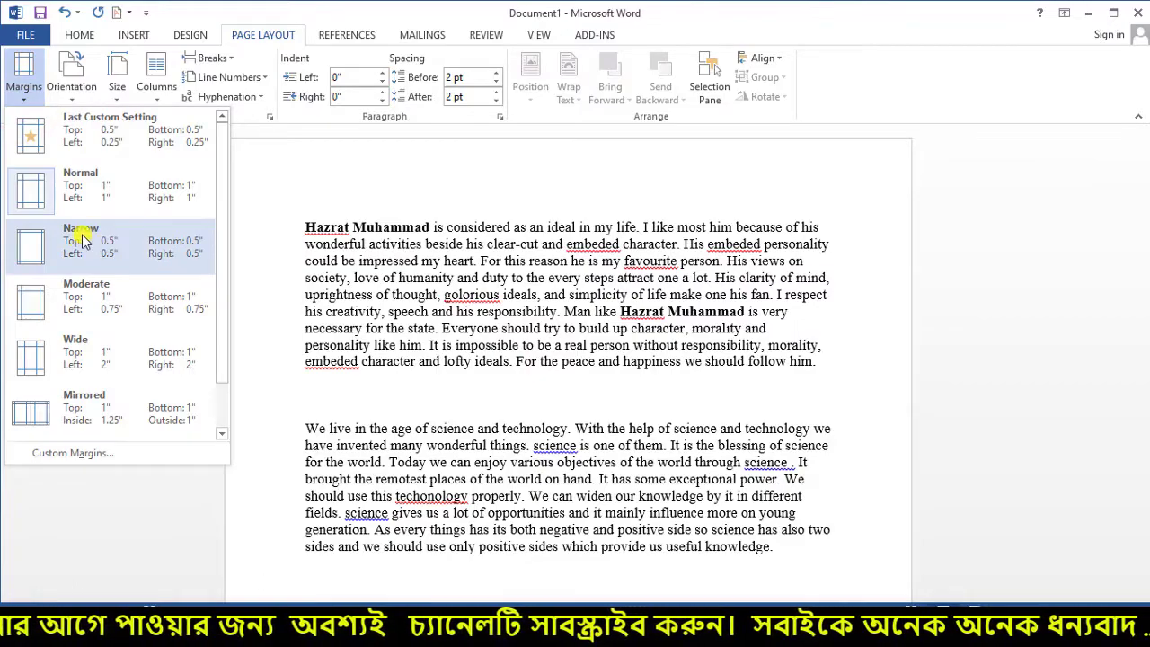
pyautogui.click(148, 256)
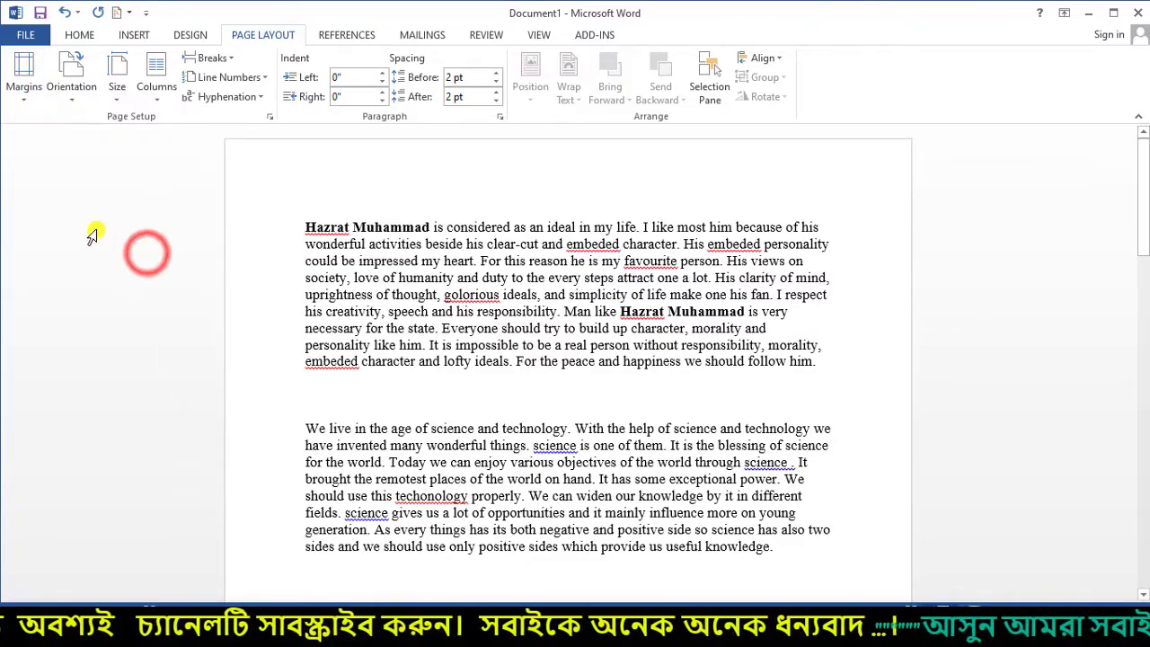
pyautogui.scroll(-5, 390, 261)
pyautogui.scroll(5, 395, 278)
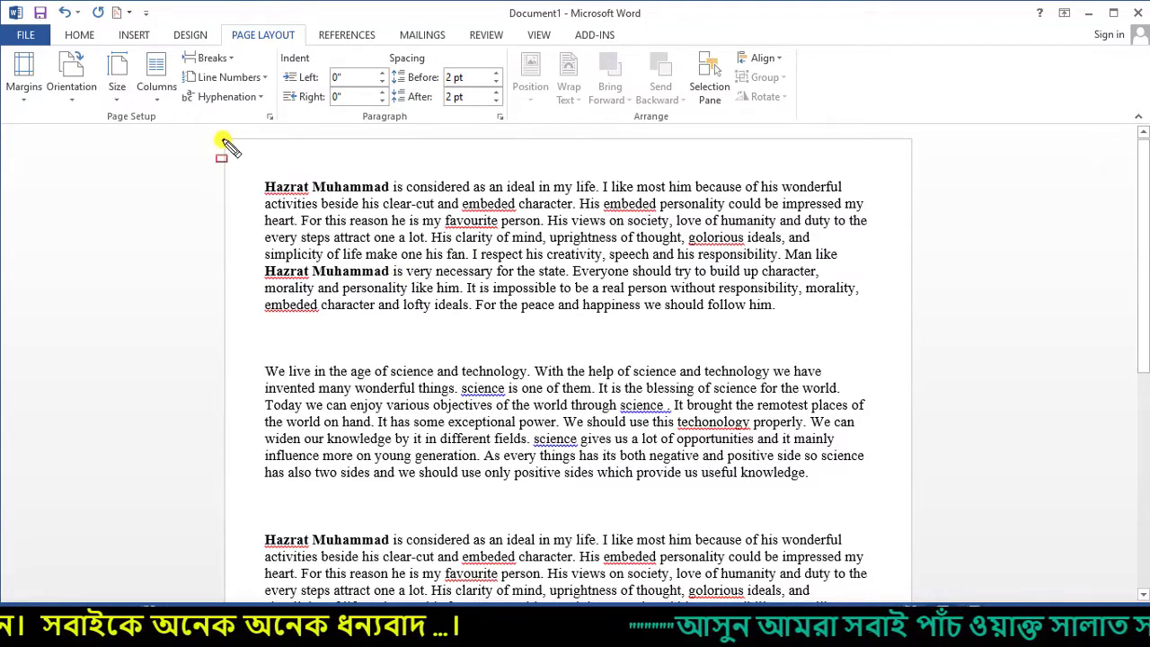
pyautogui.moveTo(223, 135); pyautogui.dragTo(867, 177)
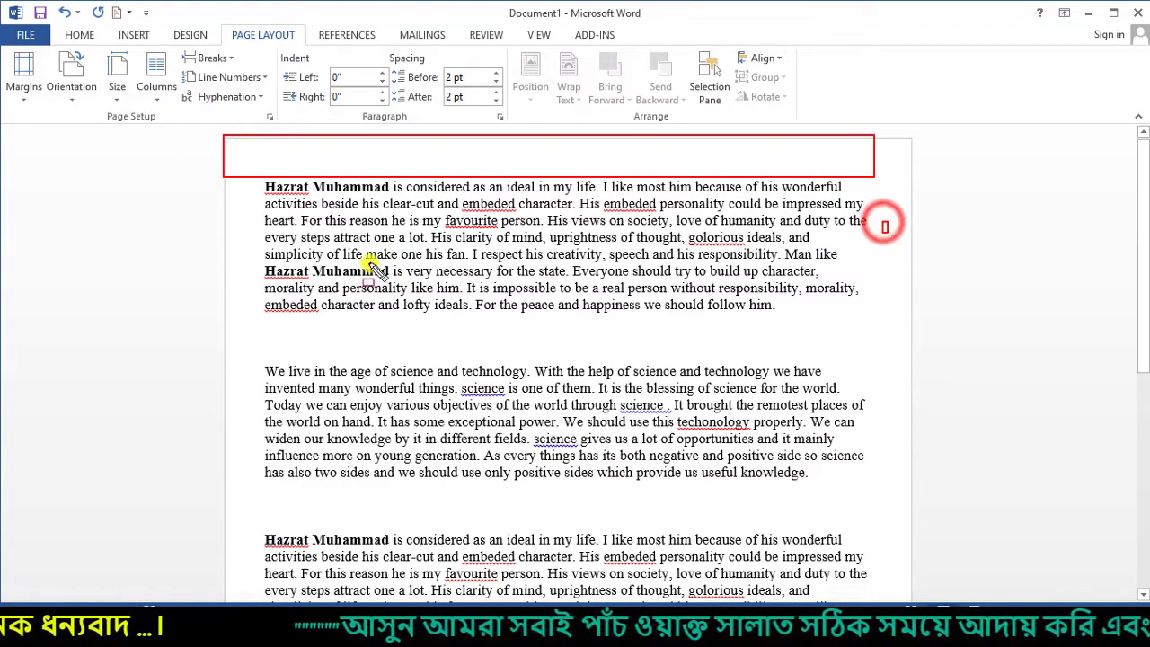
pyautogui.click(245, 245)
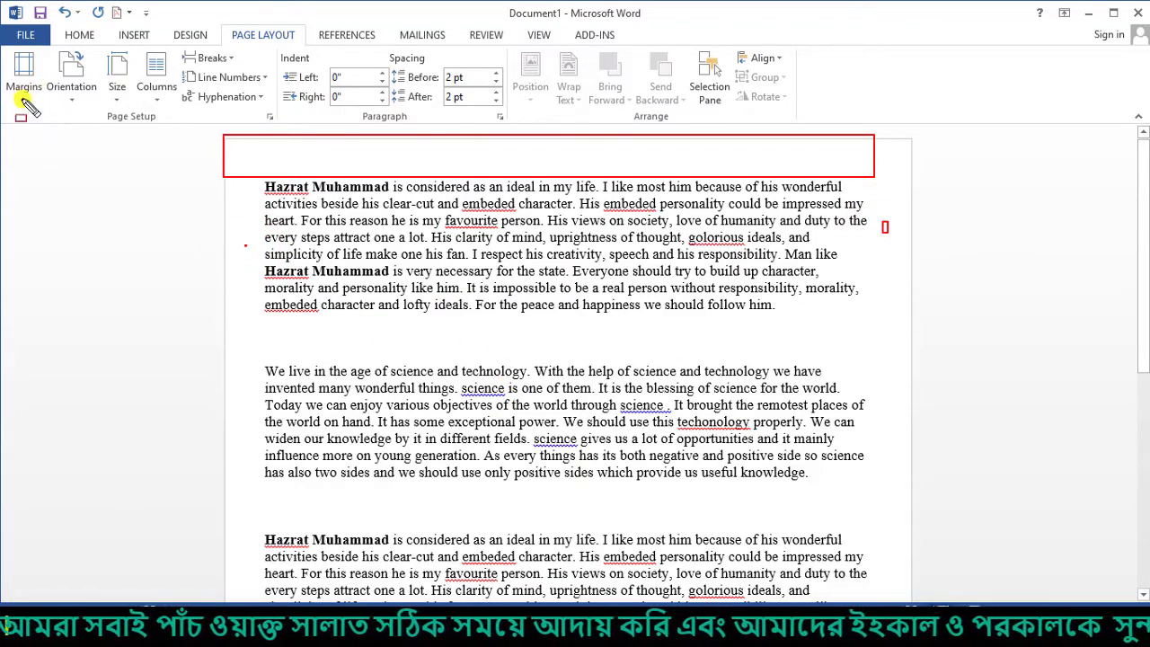
# Open the Custom Margins page setup dialog from the margin presets.
pyautogui.click(246, 179)
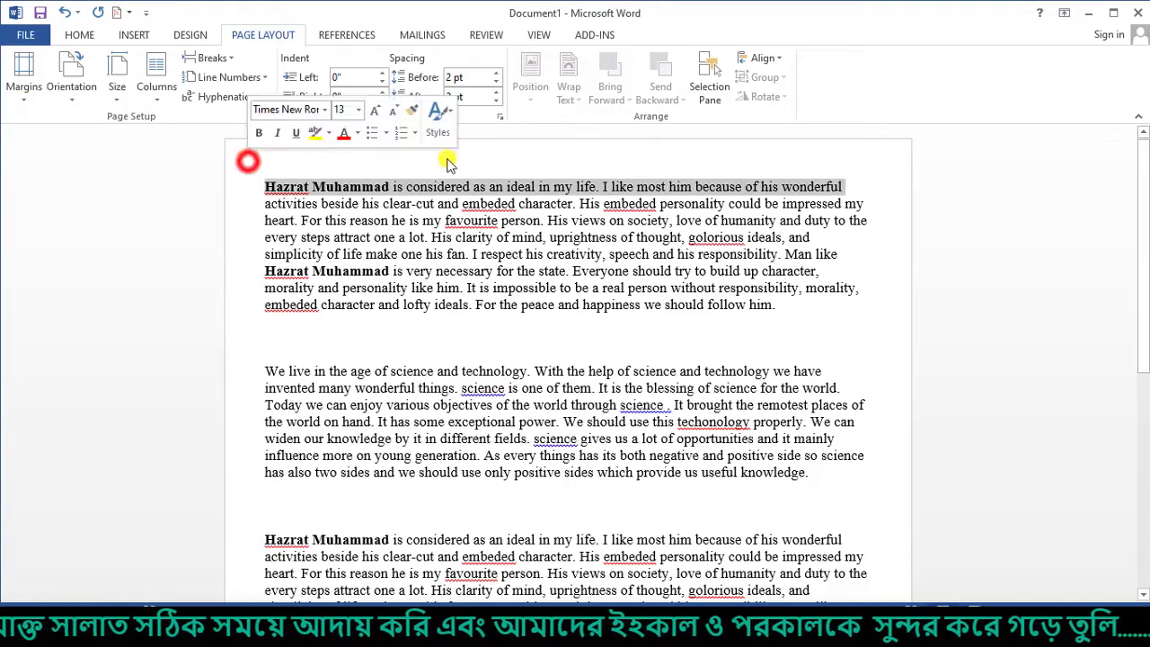
pyautogui.click(24, 77)
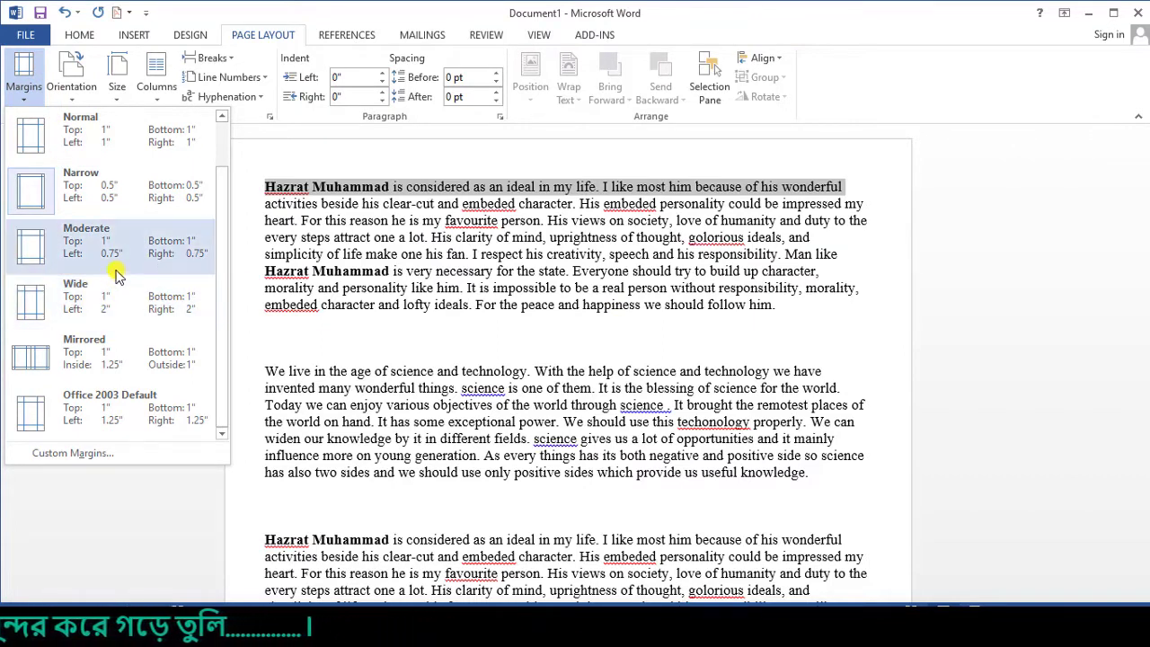
pyautogui.click(68, 454)
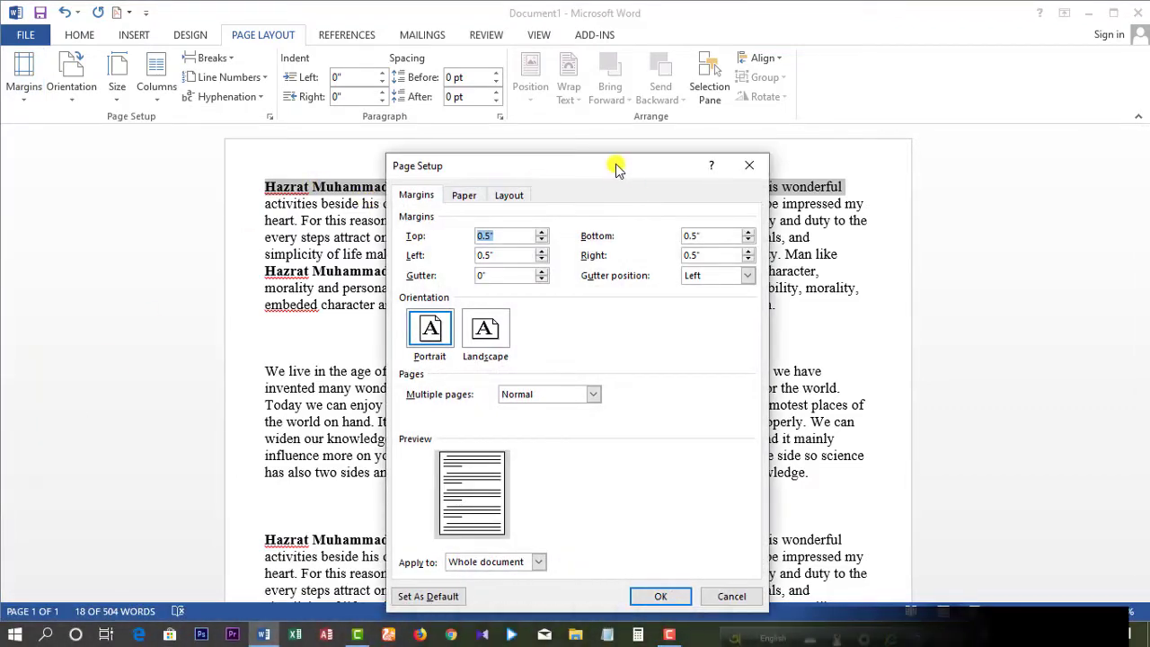
pyautogui.moveTo(617, 168); pyautogui.dragTo(602, 153)
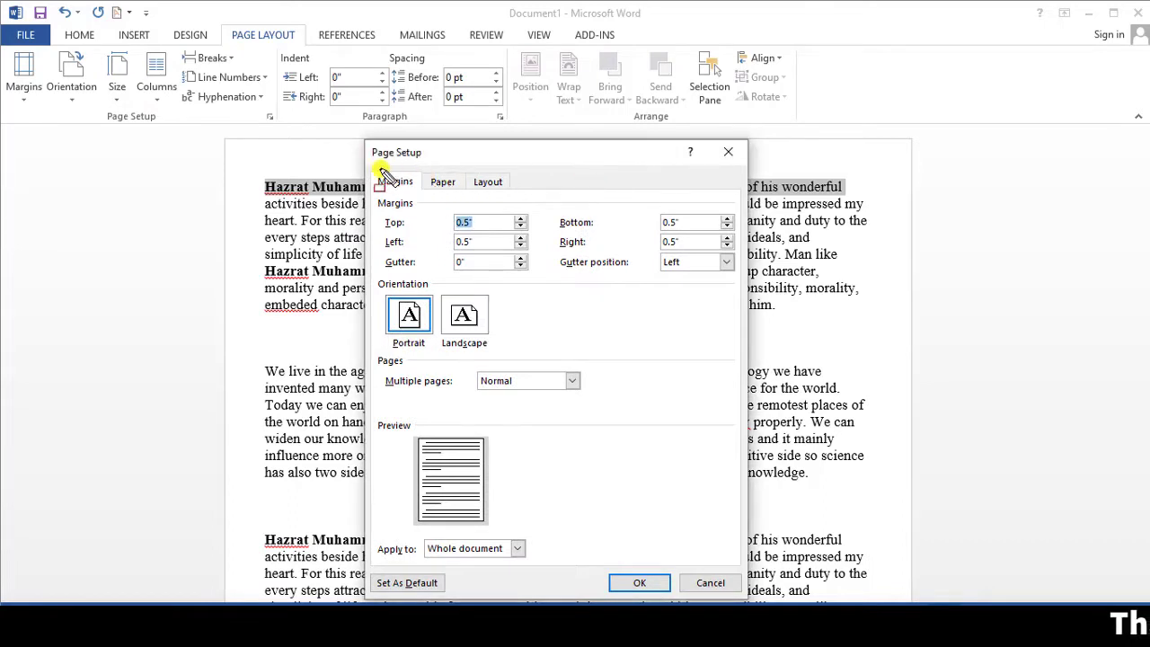
pyautogui.moveTo(375, 173); pyautogui.dragTo(537, 198)
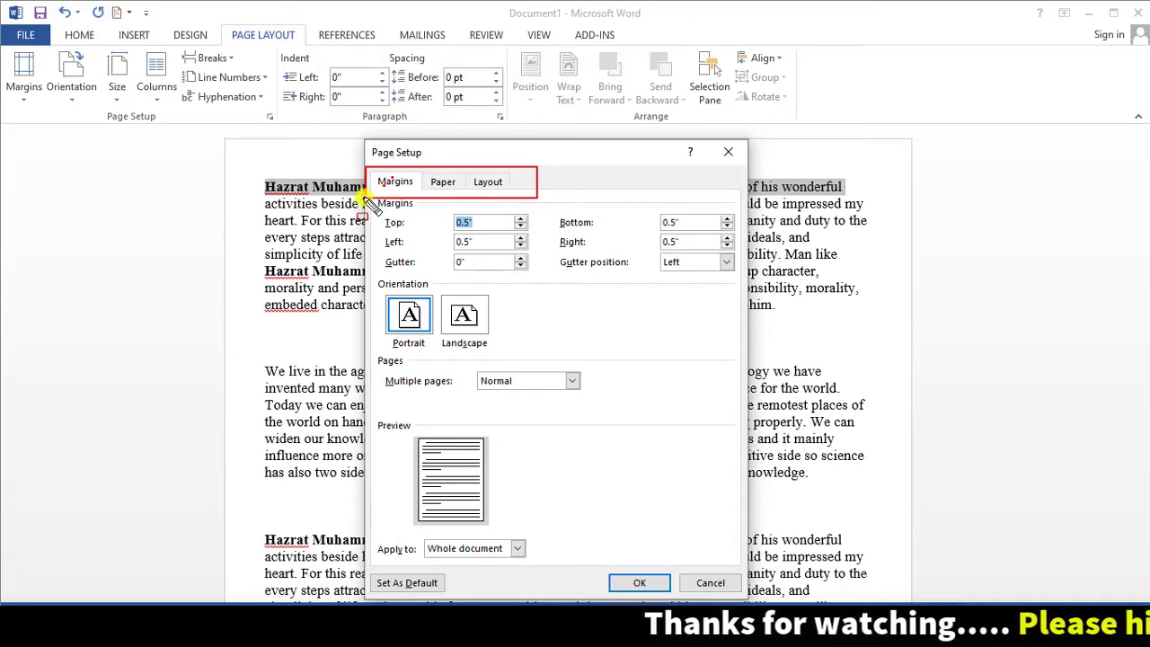
pyautogui.moveTo(369, 203)
pyautogui.mouseDown()
pyautogui.moveTo(431, 345)
pyautogui.moveTo(629, 597)
pyautogui.moveTo(759, 596)
pyautogui.mouseUp()
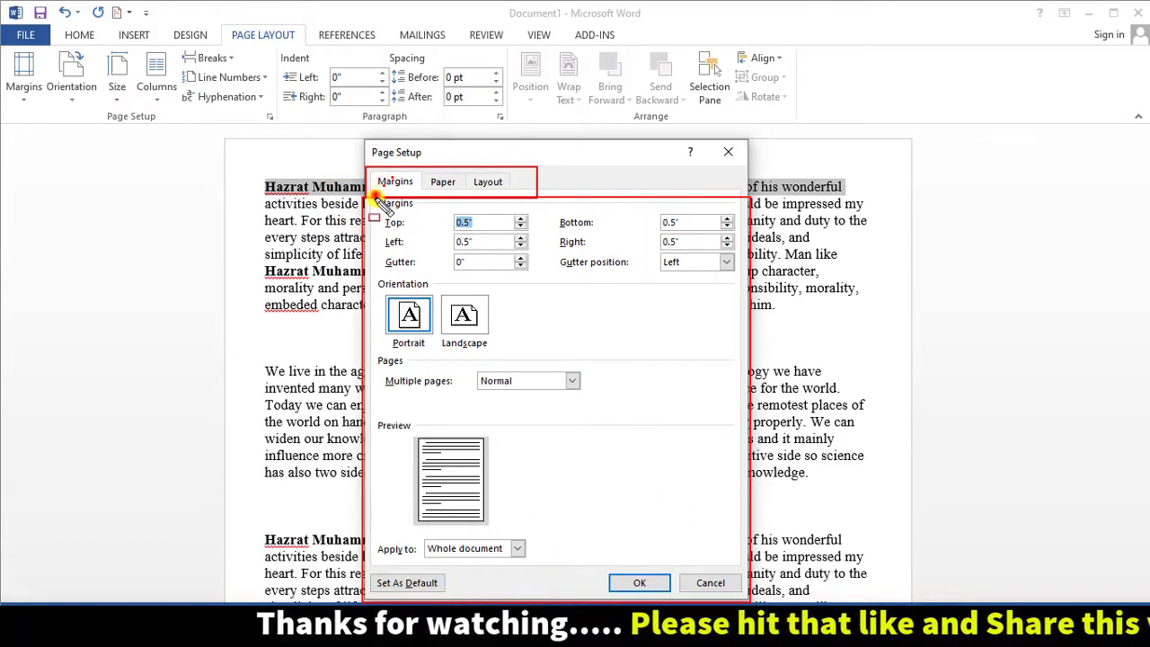
pyautogui.moveTo(377, 198); pyautogui.dragTo(430, 210)
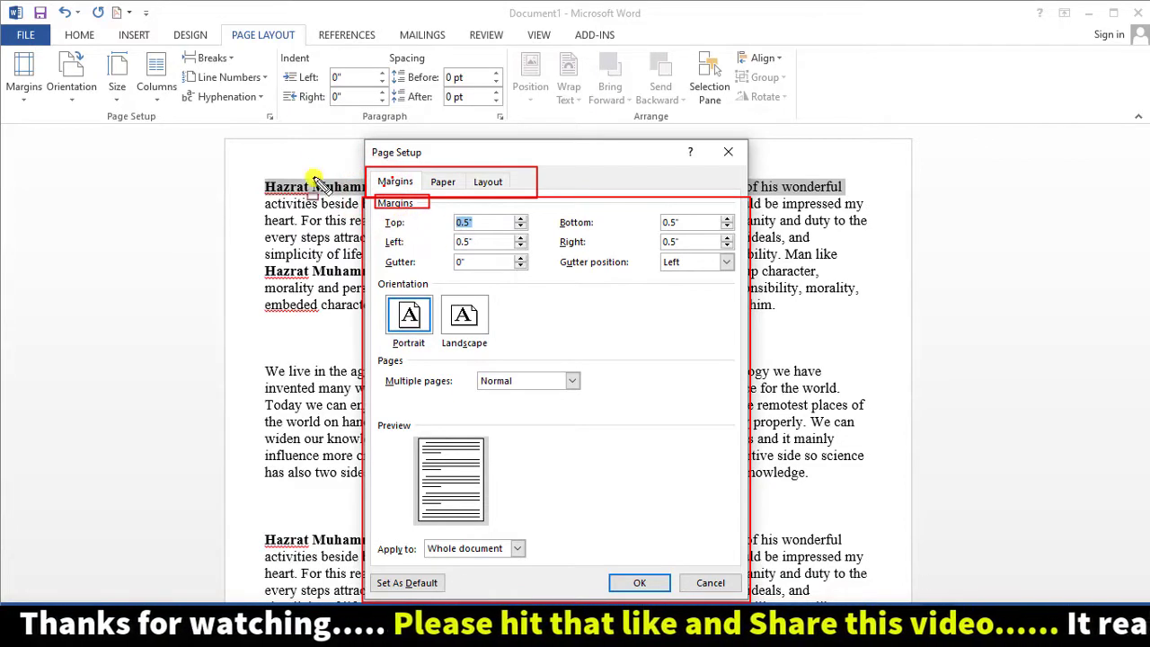
pyautogui.moveTo(222, 136); pyautogui.dragTo(337, 176)
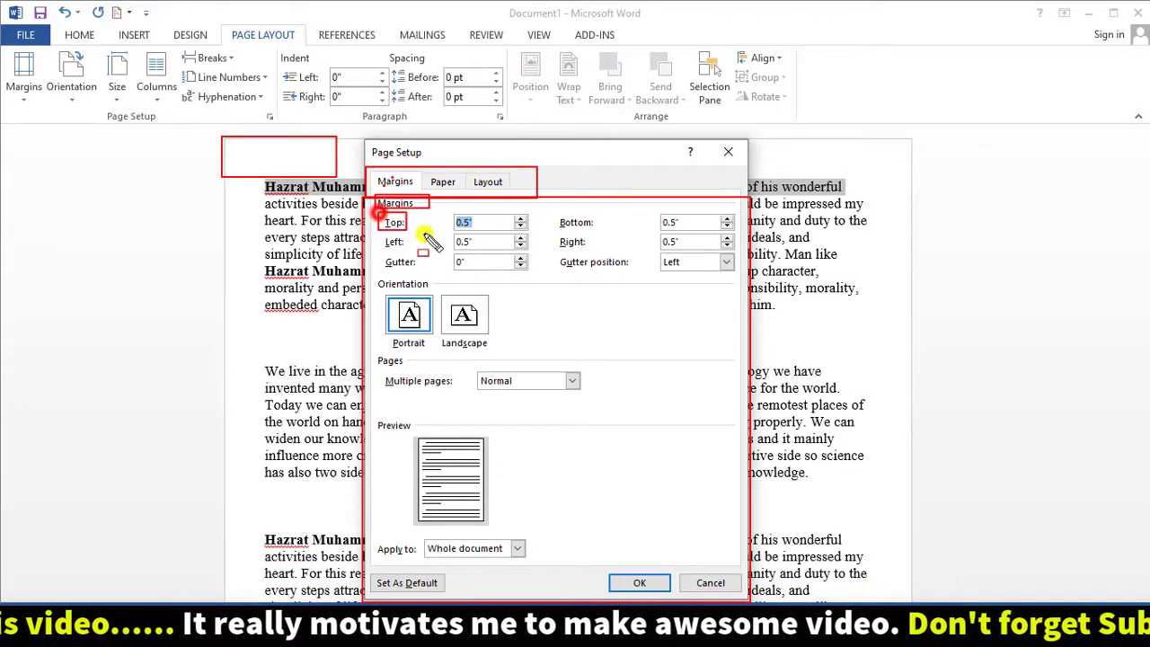
pyautogui.moveTo(430, 238); pyautogui.dragTo(530, 230)
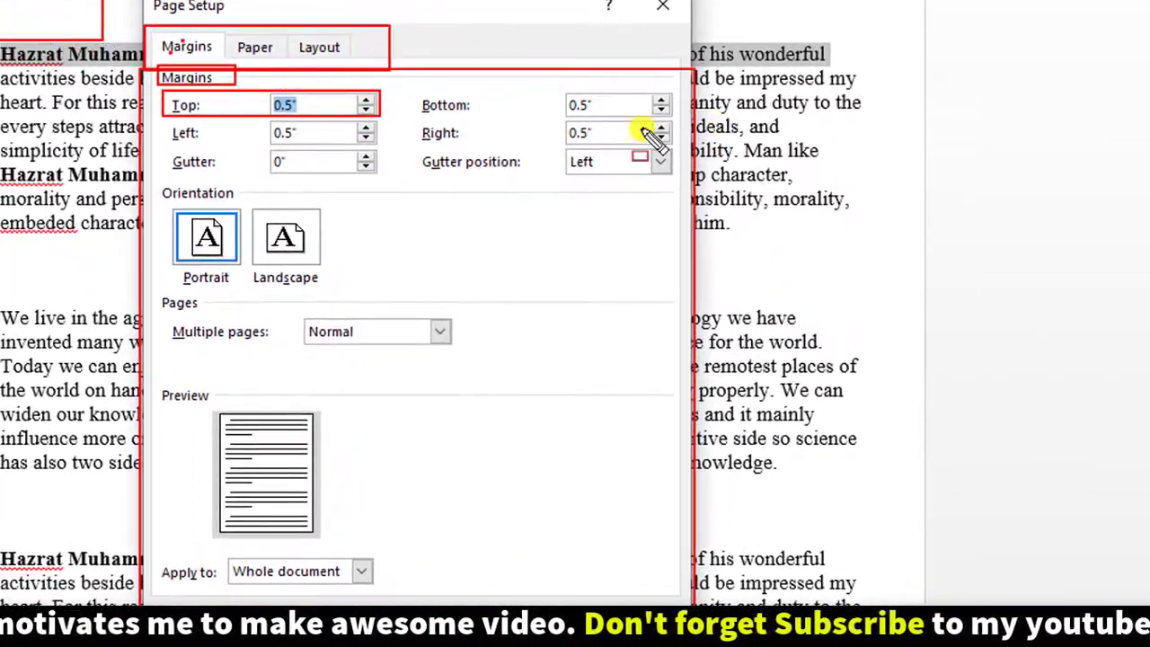
pyautogui.moveTo(404, 87); pyautogui.dragTo(676, 118)
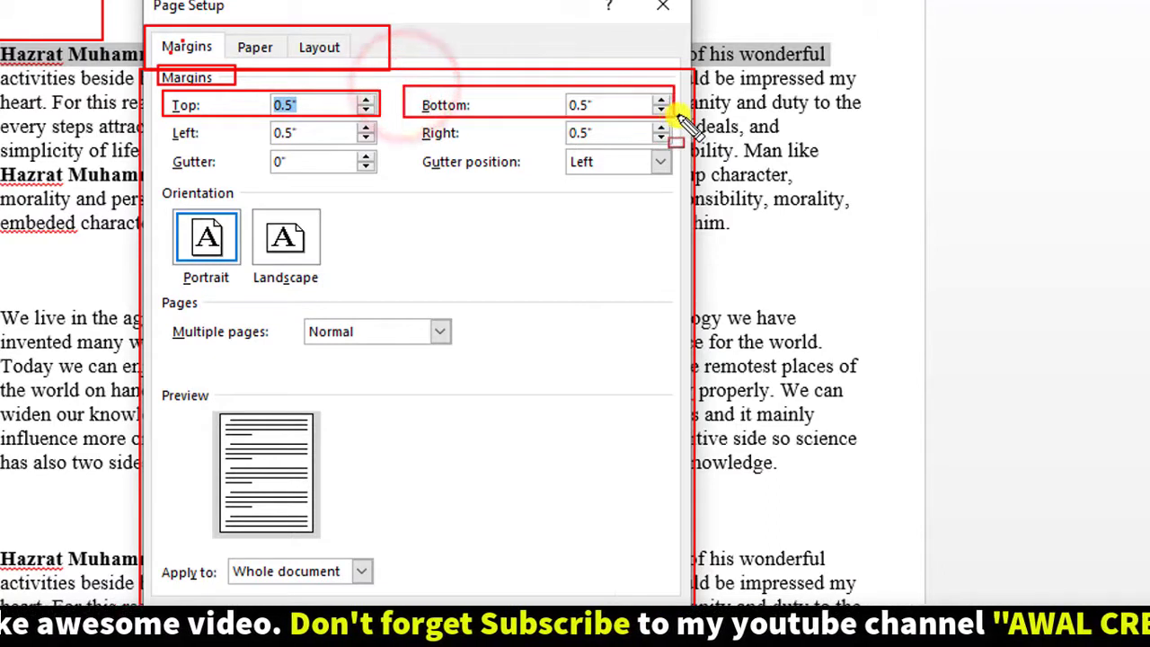
pyautogui.moveTo(158, 120)
pyautogui.mouseDown()
pyautogui.moveTo(382, 144)
pyautogui.moveTo(674, 144)
pyautogui.mouseUp()
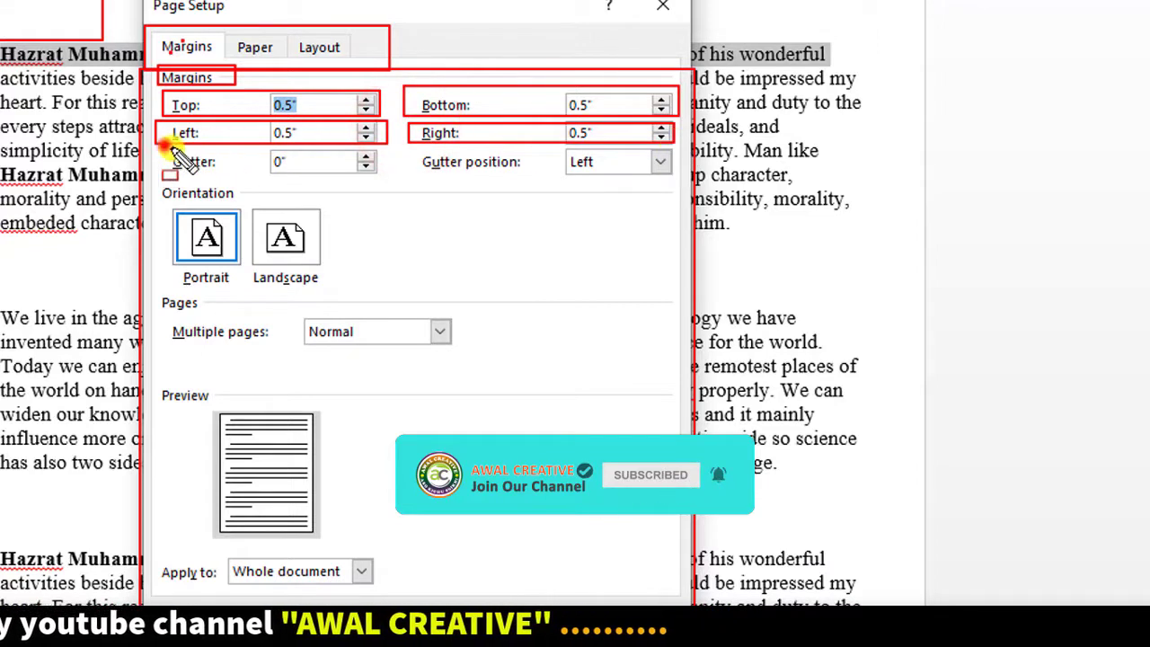
pyautogui.moveTo(162, 149); pyautogui.dragTo(678, 177)
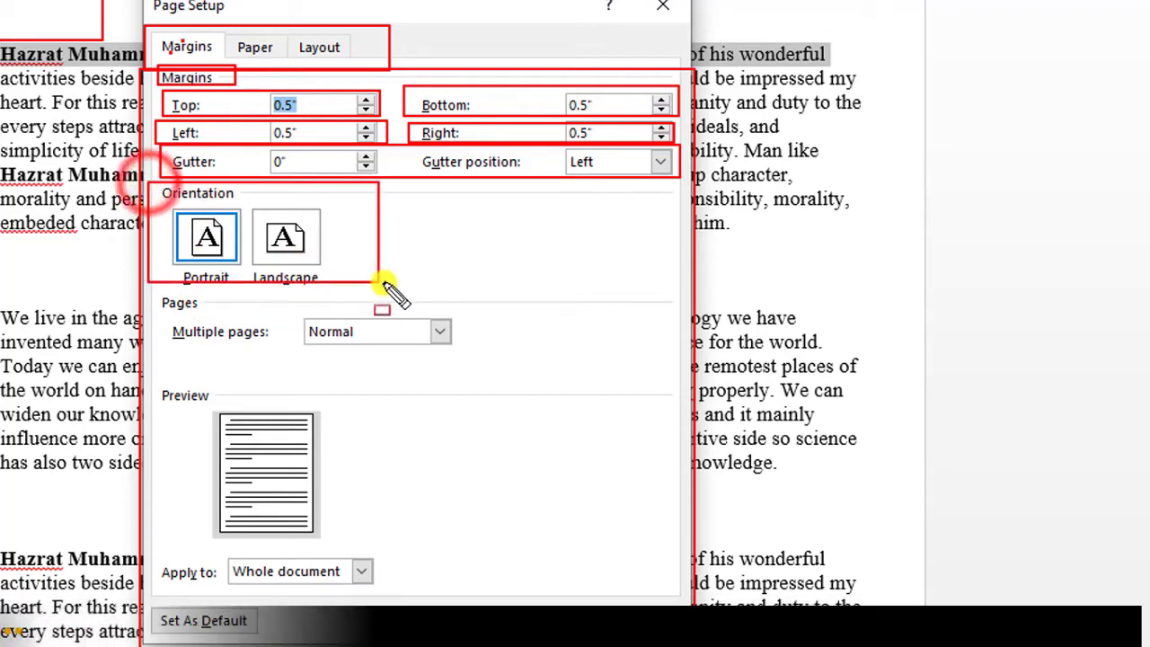
pyautogui.click(195, 236)
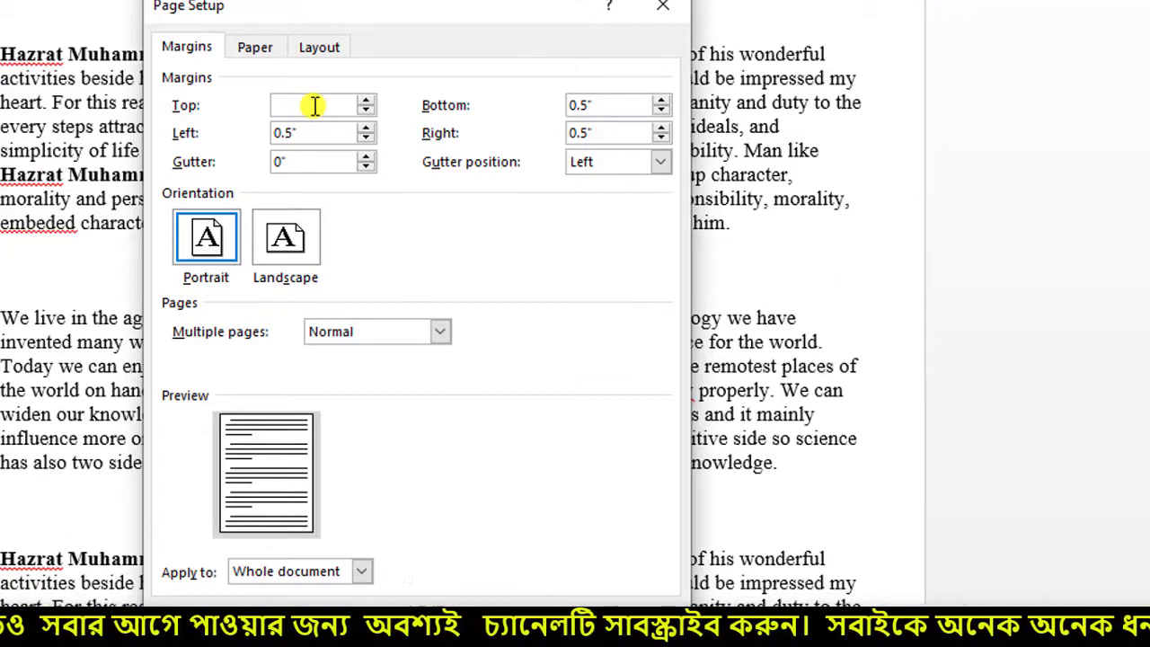
pyautogui.write('2')
# Set top and bottom margins to 2 and the gutter position to Top.
pyautogui.doubleClick(593, 104)
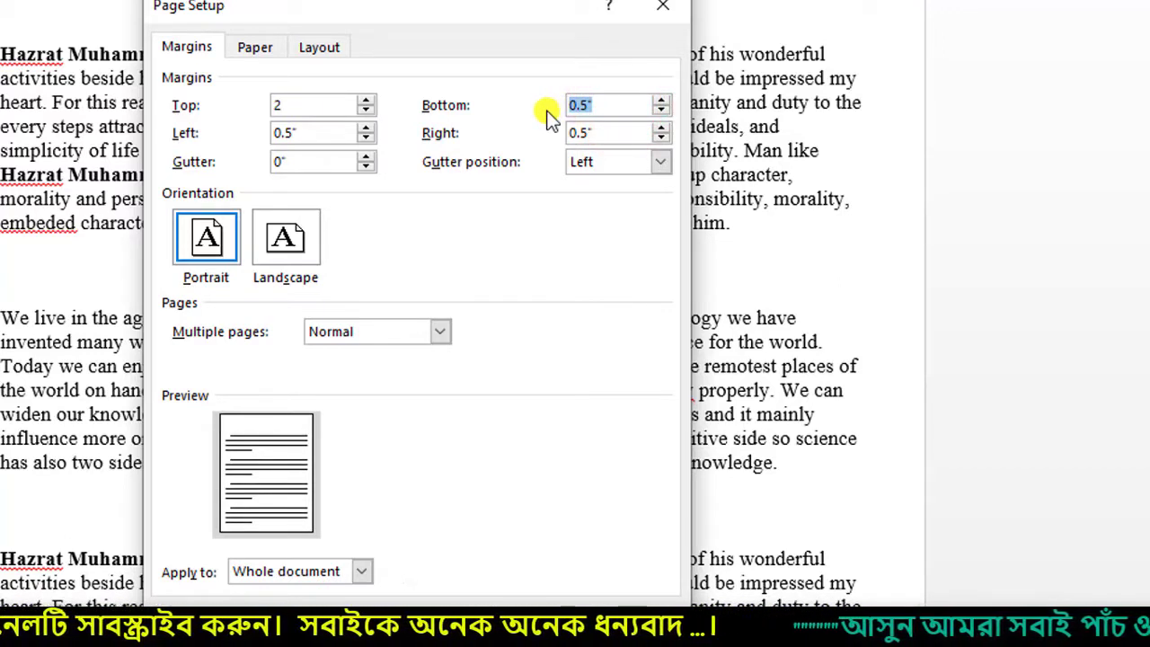
pyautogui.write('2')
pyautogui.doubleClick(304, 134)
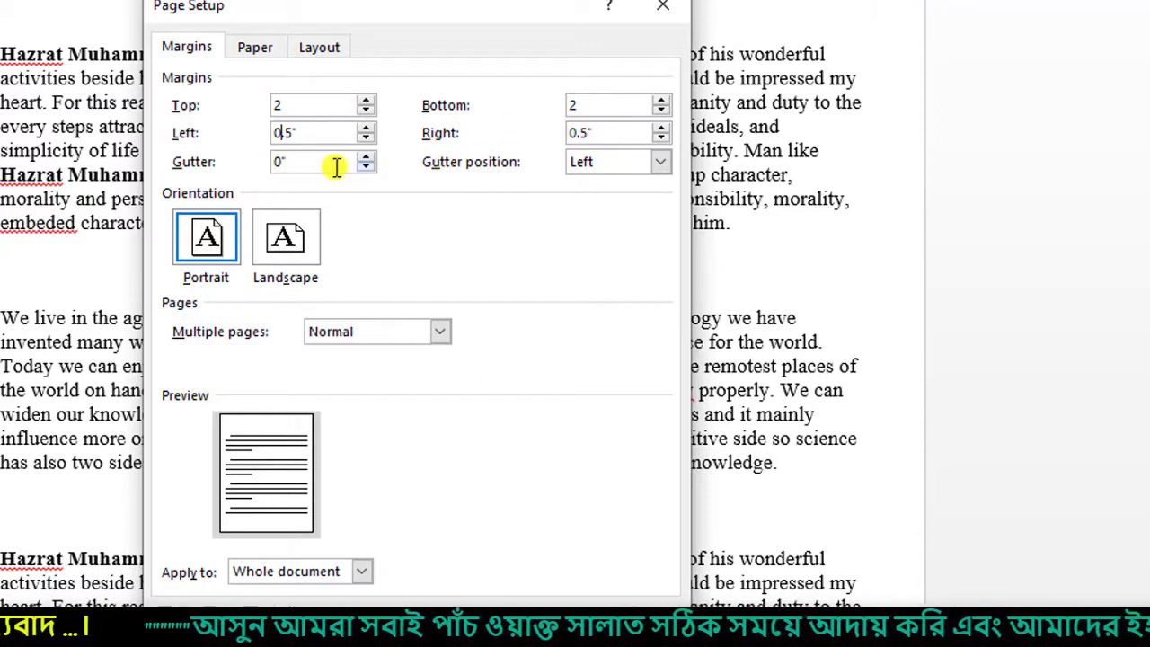
pyautogui.click(646, 162)
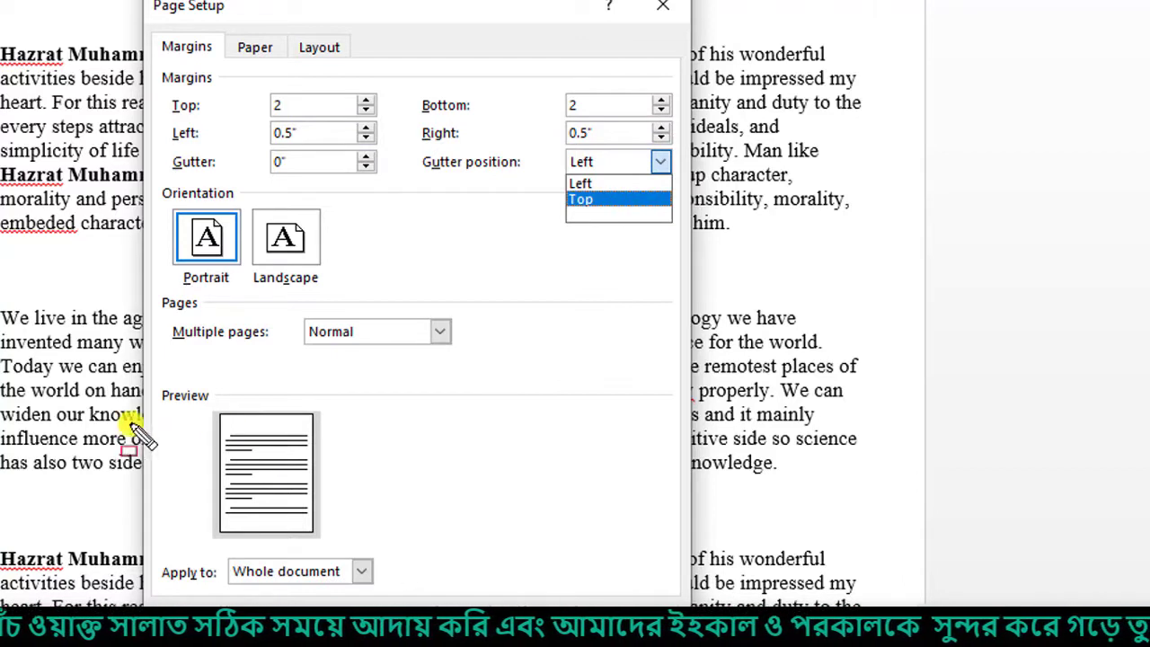
pyautogui.moveTo(144, 371); pyautogui.dragTo(331, 546)
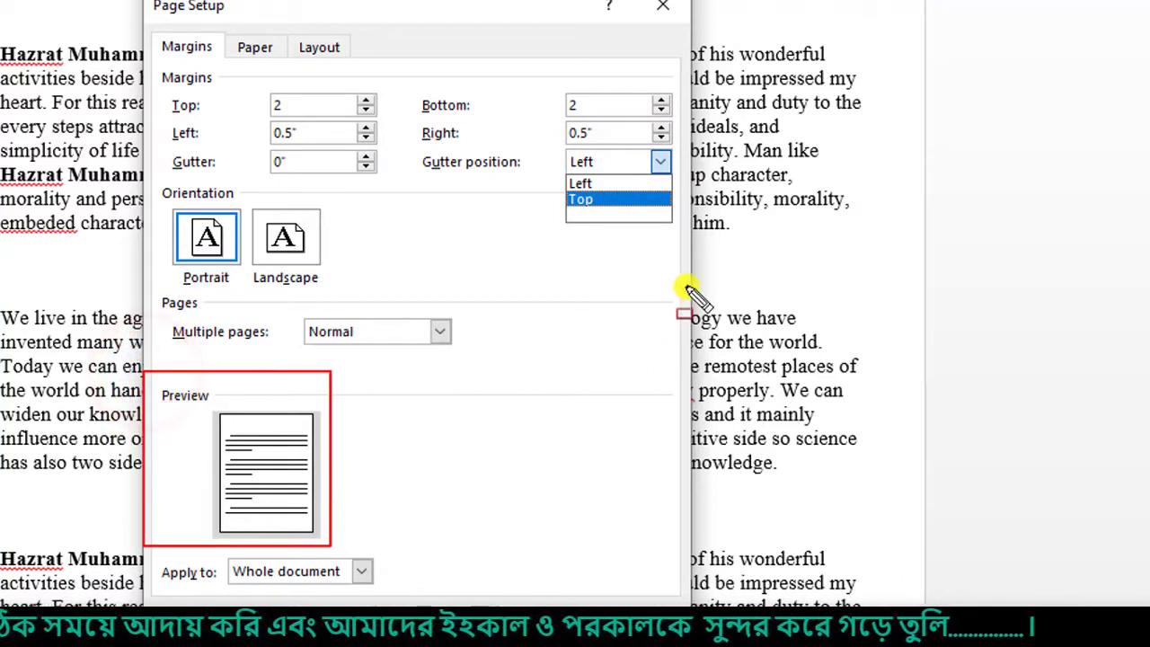
pyautogui.click(647, 179)
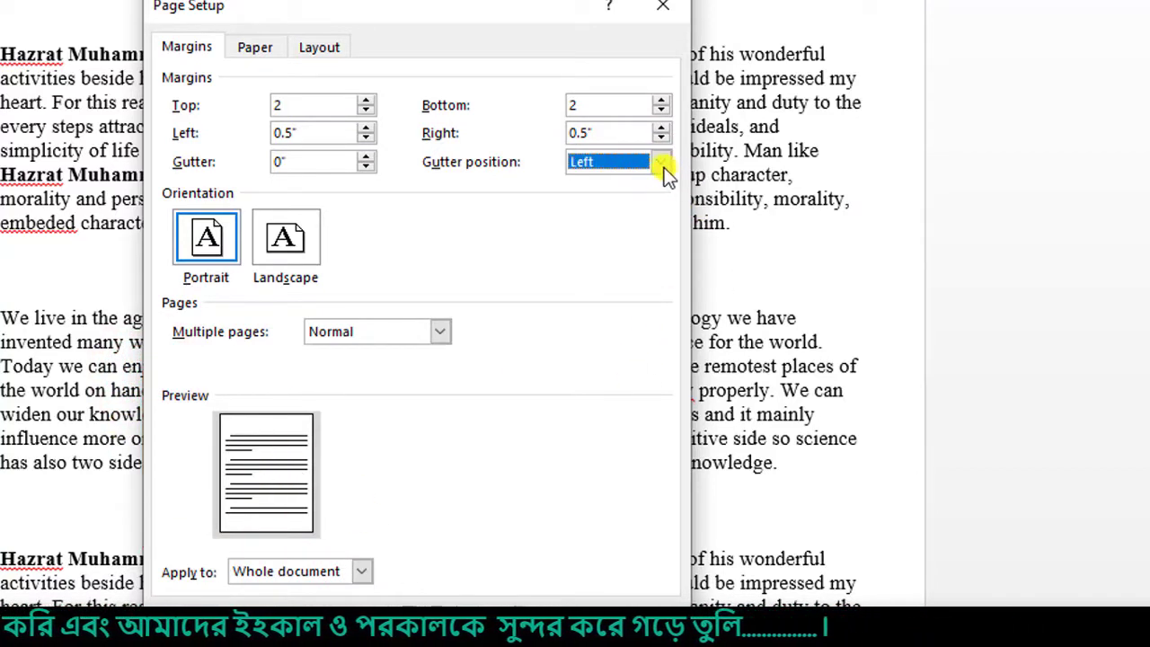
pyautogui.click(664, 167)
pyautogui.click(624, 199)
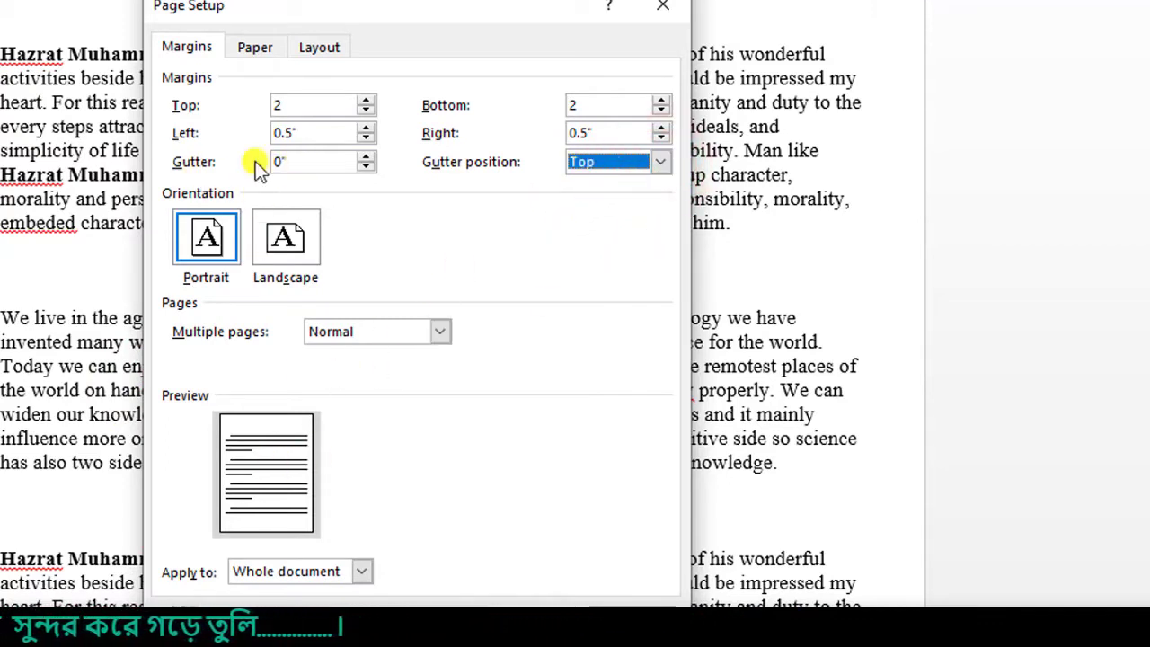
# Raise the gutter width to 1.4 inches, keeping the gutter along the top.
pyautogui.click(365, 157)
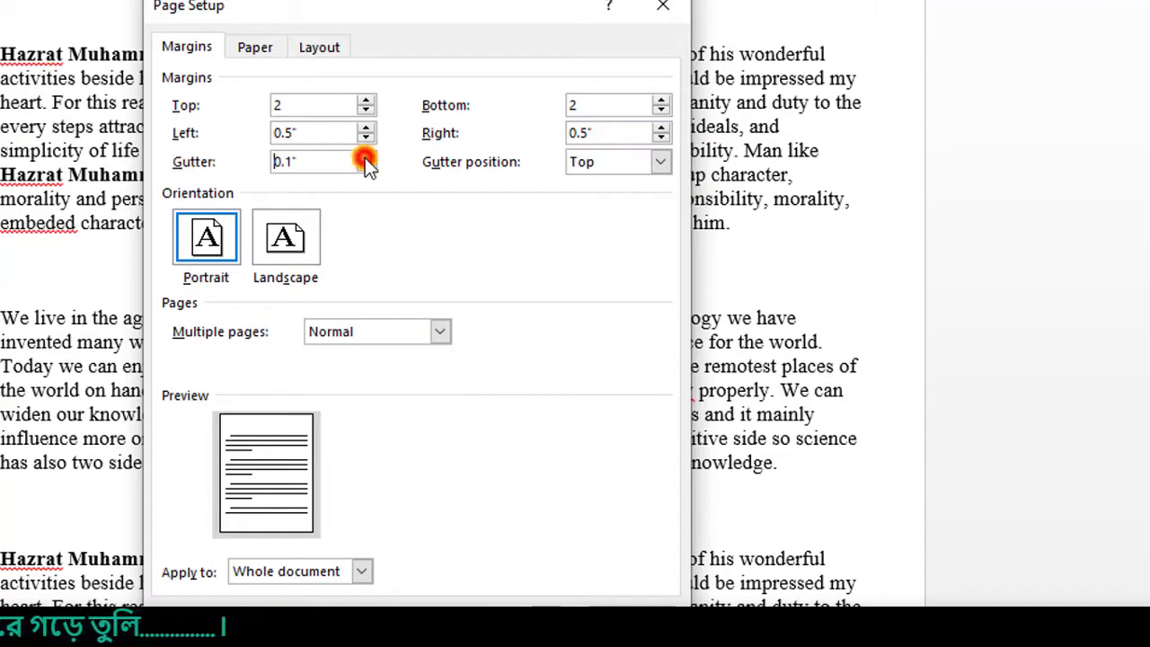
pyautogui.click(365, 157)
pyautogui.click(365, 157)
pyautogui.click(364, 155)
pyautogui.click(365, 157)
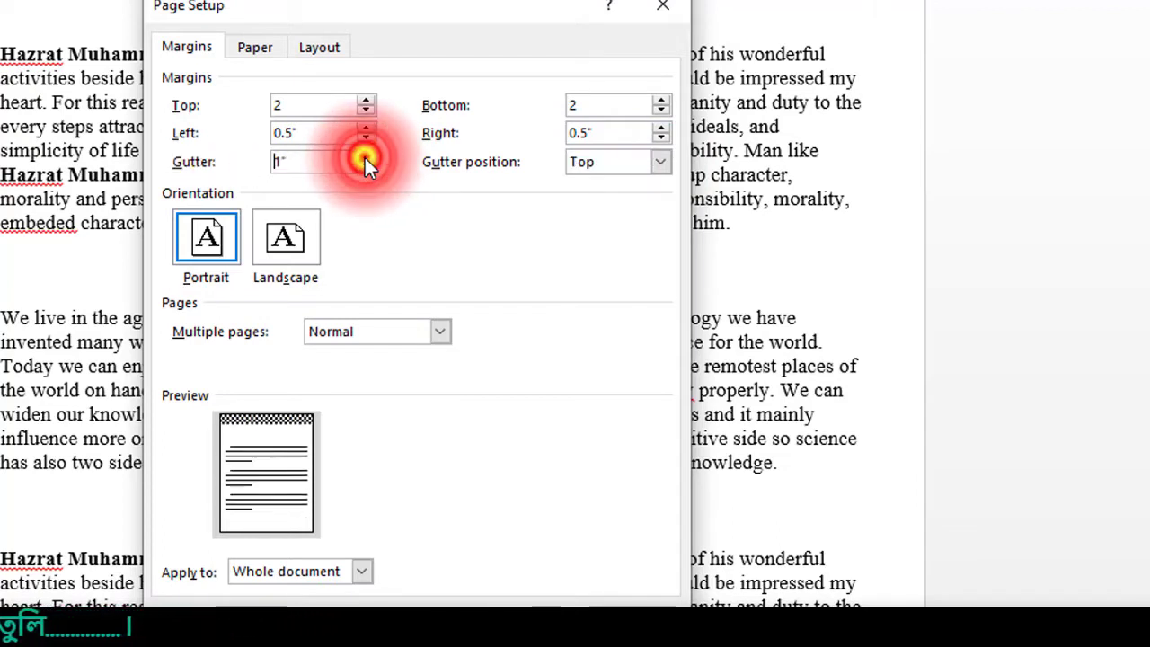
pyautogui.click(365, 157)
pyautogui.click(364, 157)
pyautogui.click(365, 157)
pyautogui.click(365, 158)
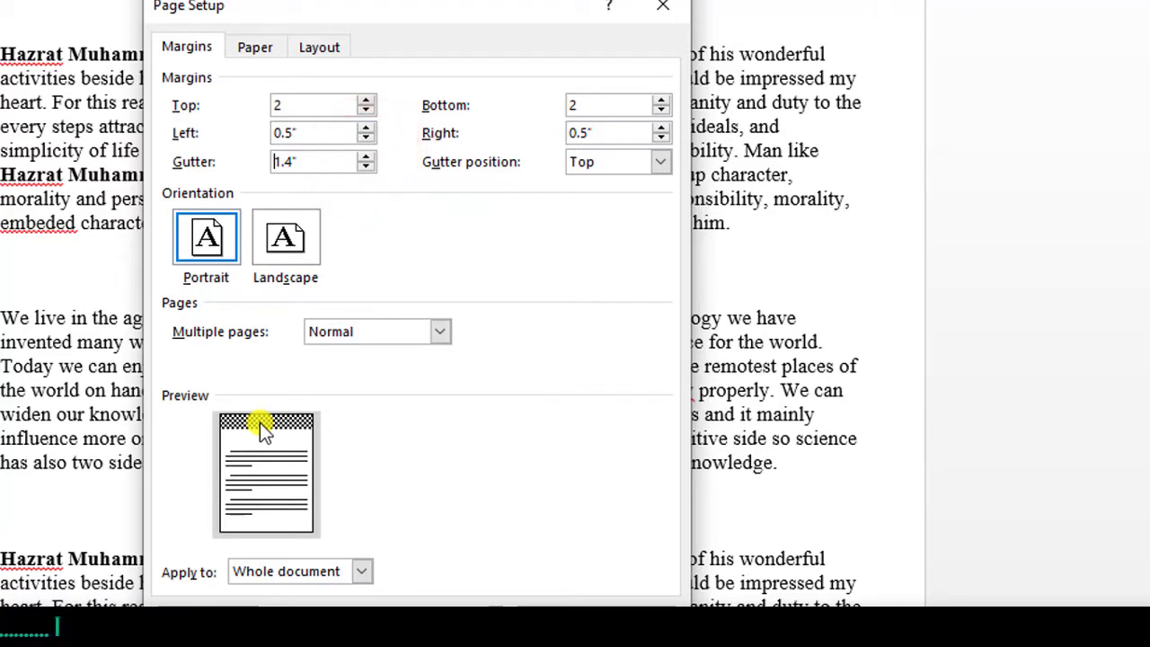
pyautogui.moveTo(207, 401)
pyautogui.mouseDown()
pyautogui.moveTo(279, 443)
pyautogui.moveTo(329, 443)
pyautogui.mouseUp()
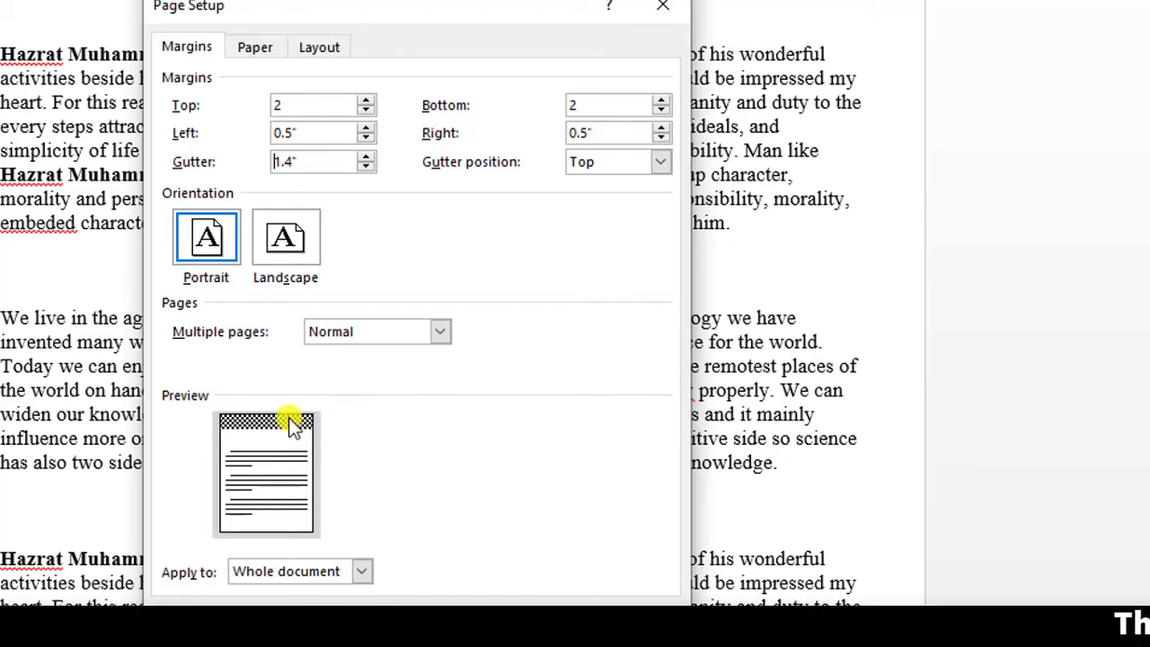
pyautogui.click(659, 163)
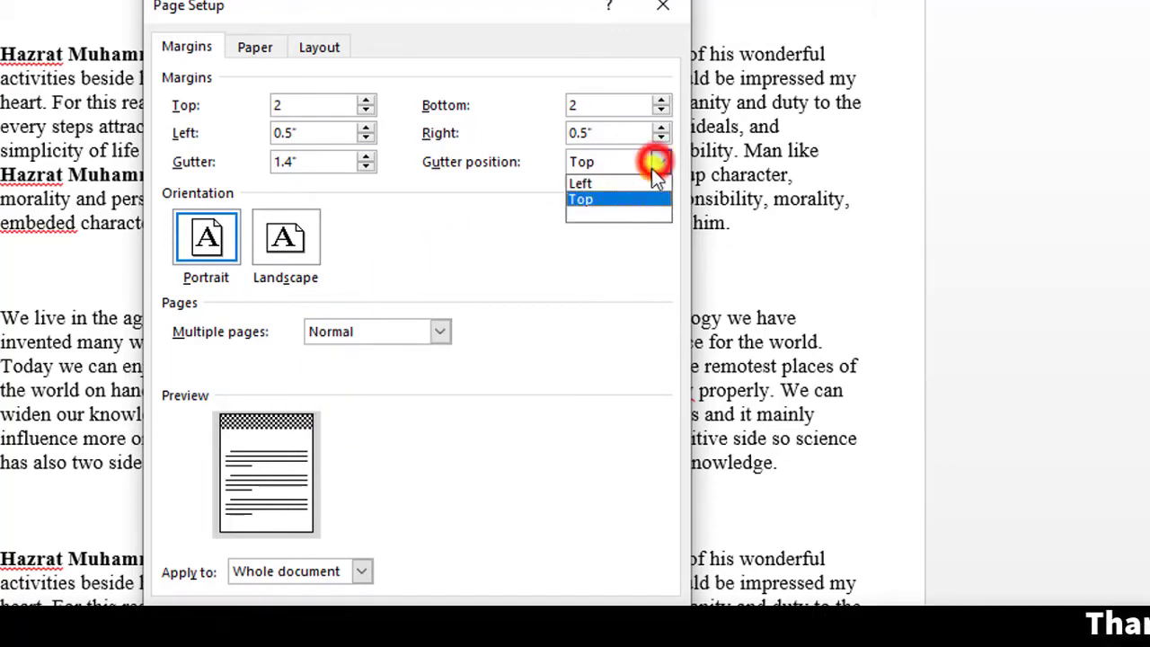
pyautogui.click(585, 181)
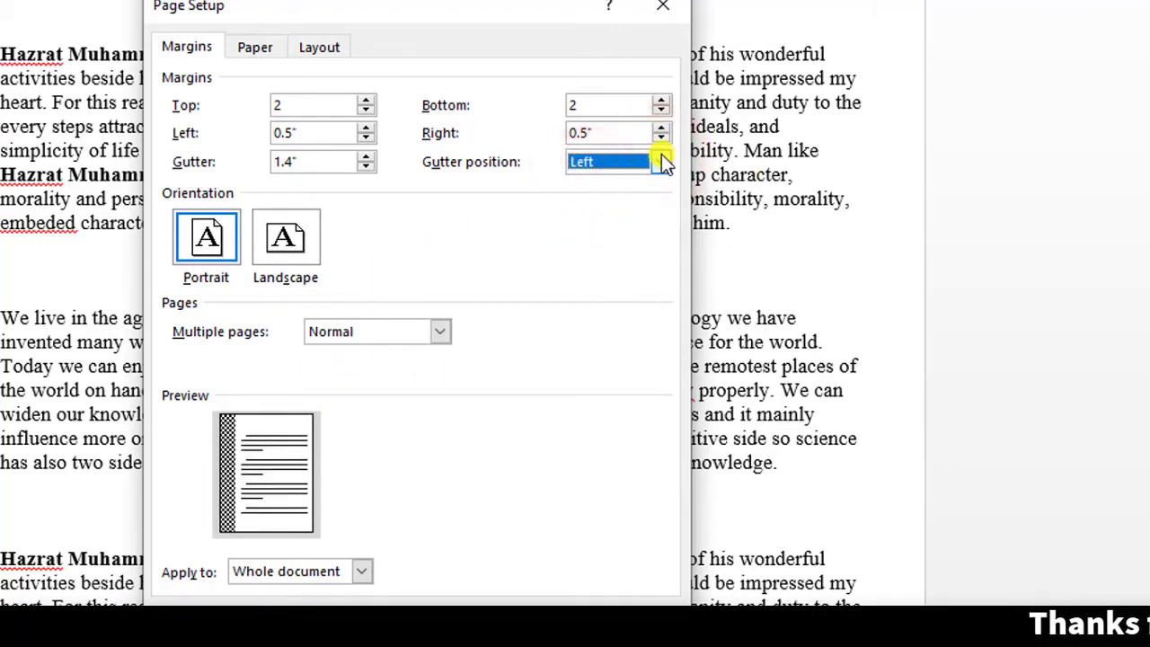
pyautogui.click(661, 155)
pyautogui.click(584, 207)
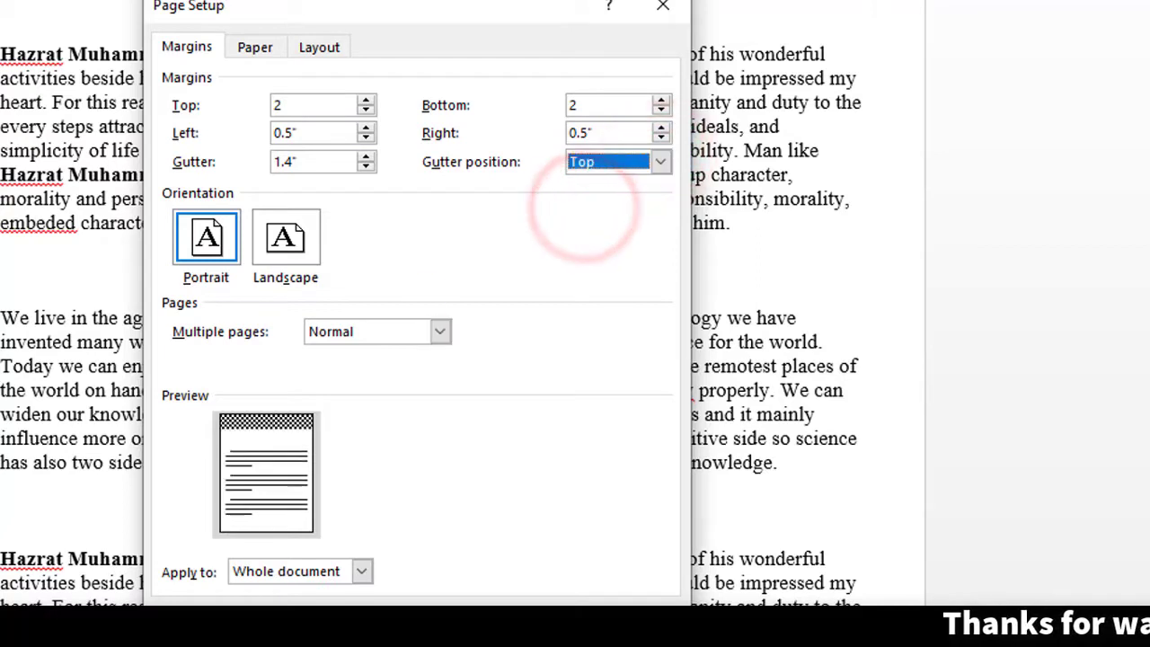
# Keep multiple pages Normal and apply the settings to the whole document.
pyautogui.click(439, 334)
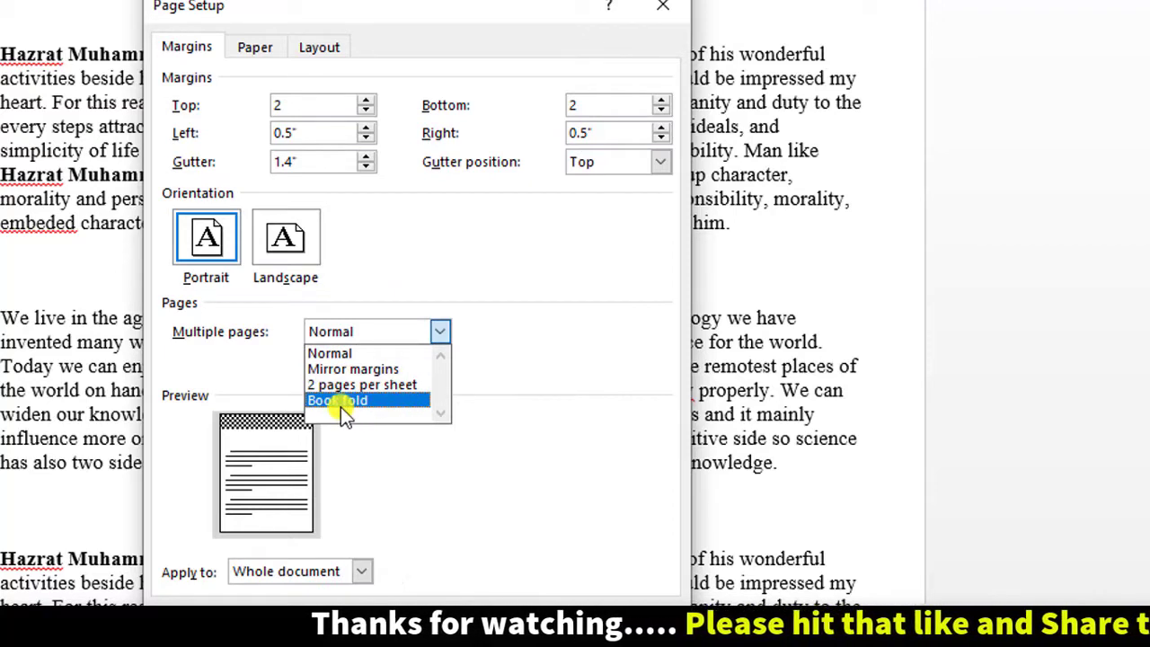
pyautogui.click(352, 329)
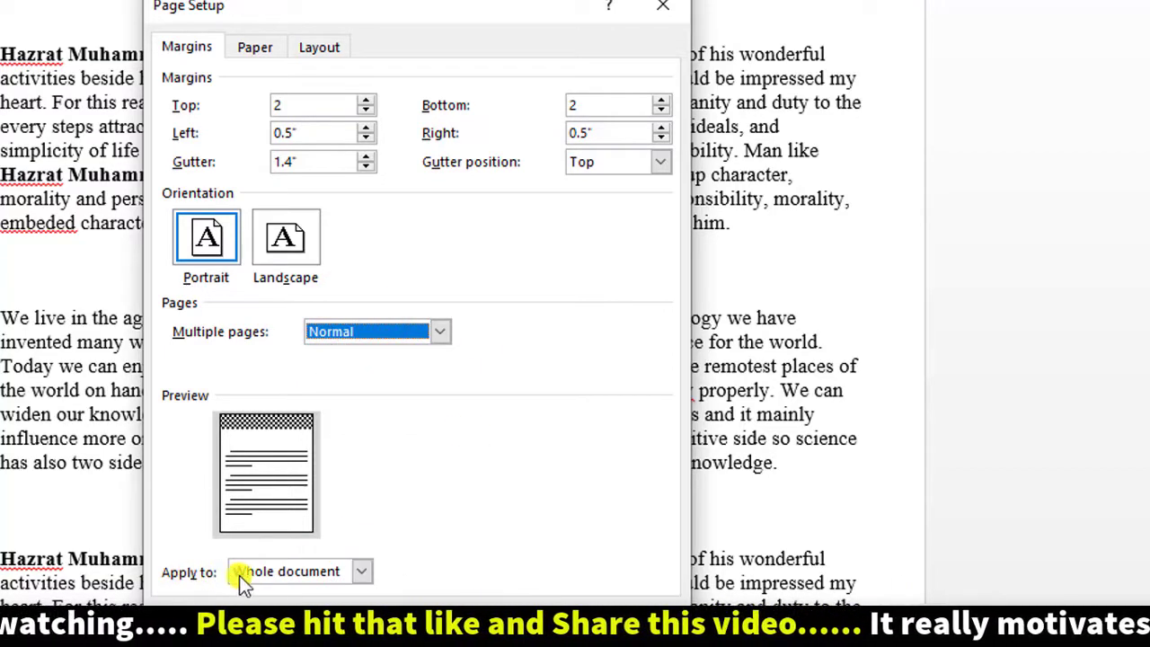
pyautogui.click(361, 571)
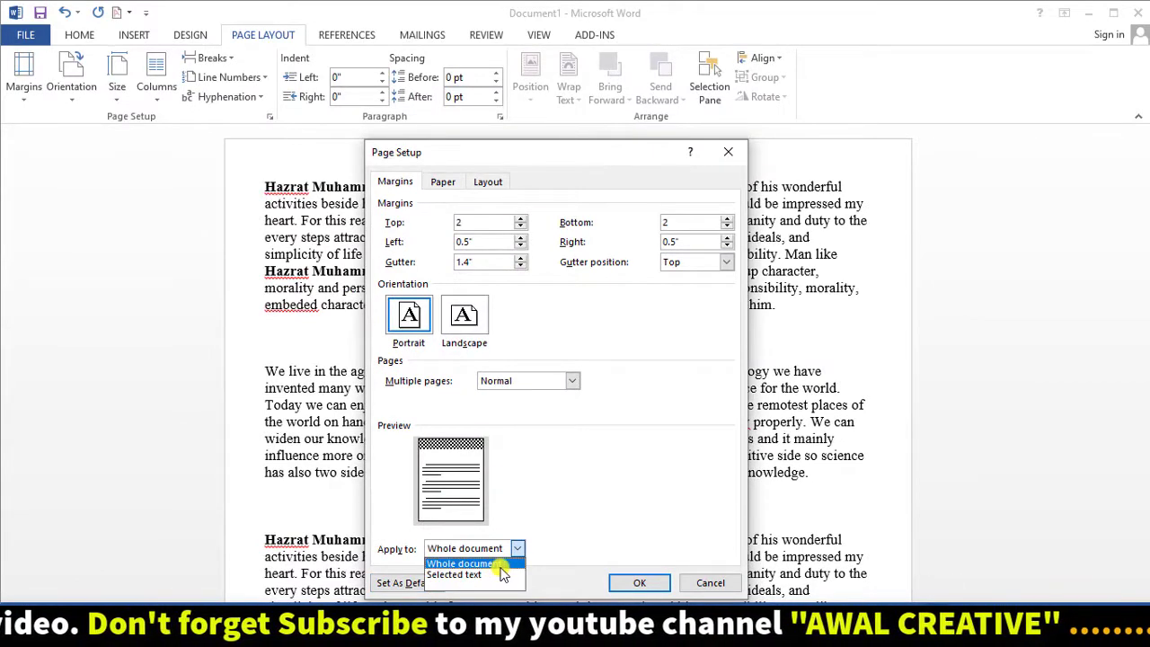
pyautogui.click(474, 564)
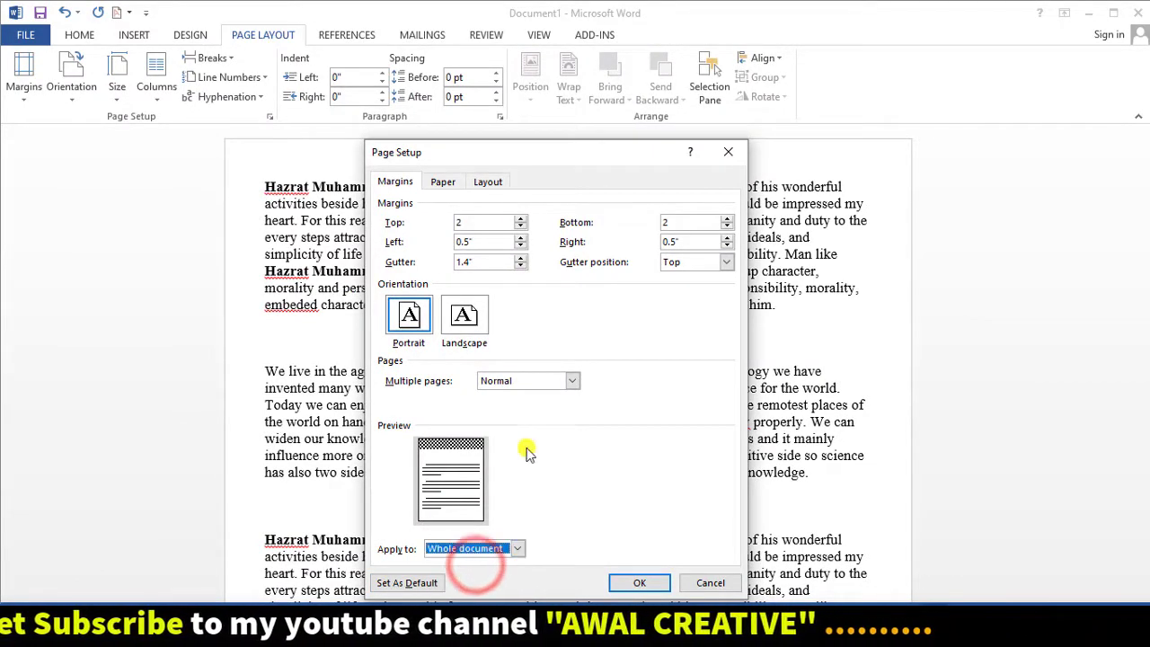
# Confirm the 2-inch margins and 1.4-inch top gutter, then scroll through the pages to check them.
pyautogui.click(631, 582)
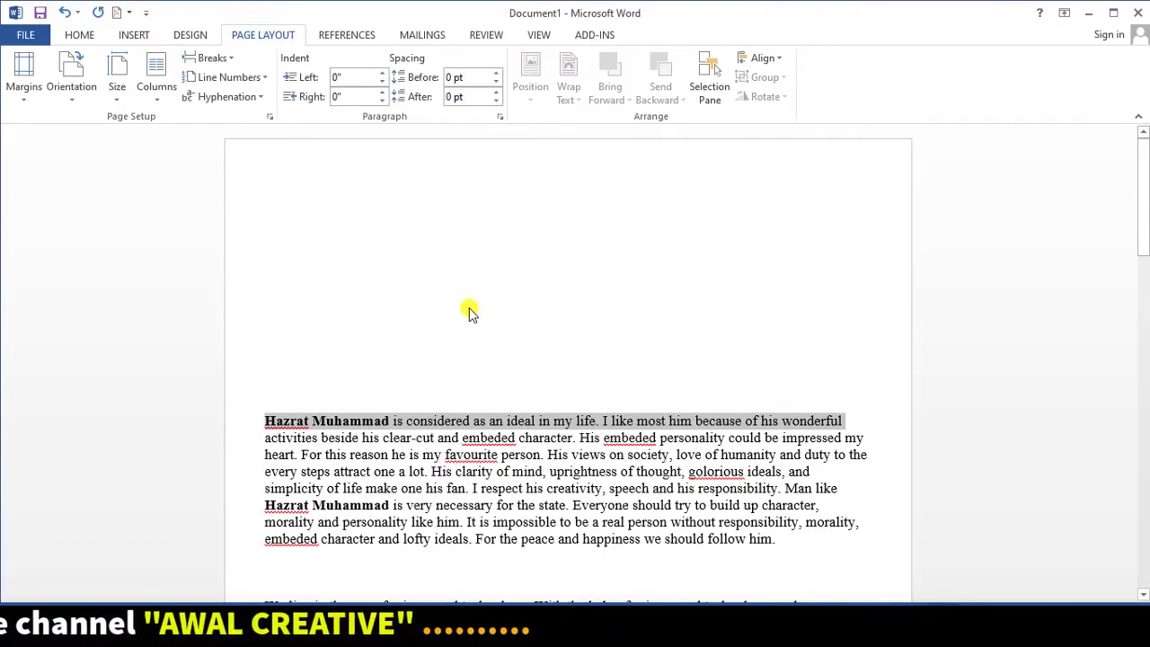
pyautogui.moveTo(225, 143); pyautogui.dragTo(909, 411)
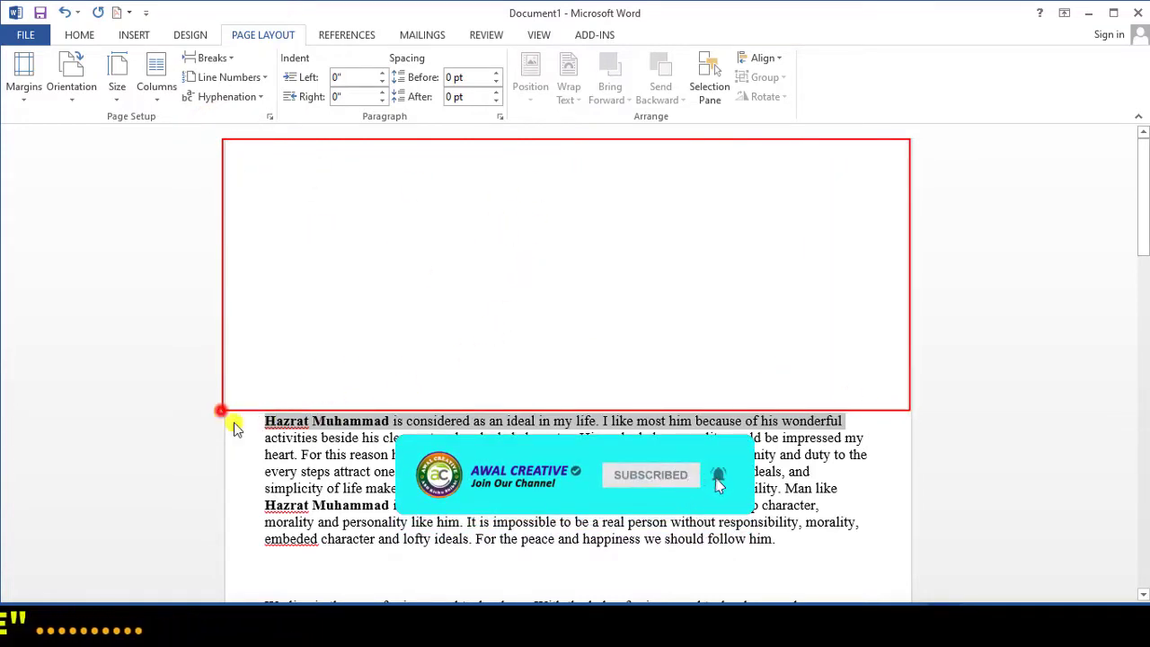
pyautogui.moveTo(234, 428); pyautogui.dragTo(265, 525)
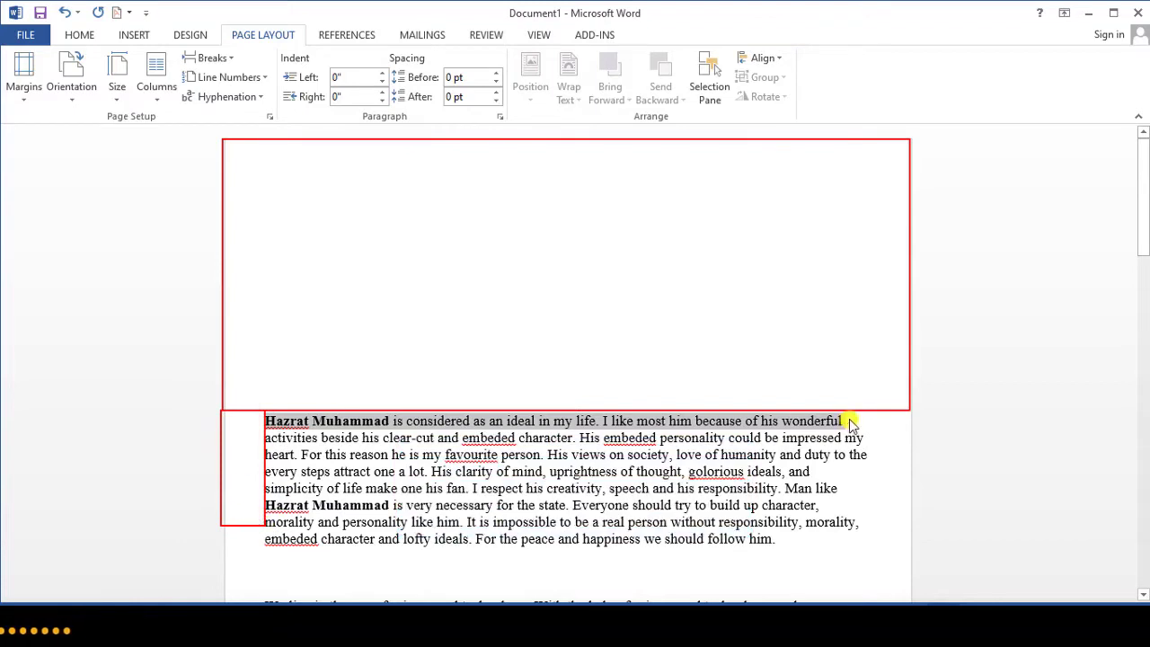
pyautogui.moveTo(868, 411); pyautogui.dragTo(909, 559)
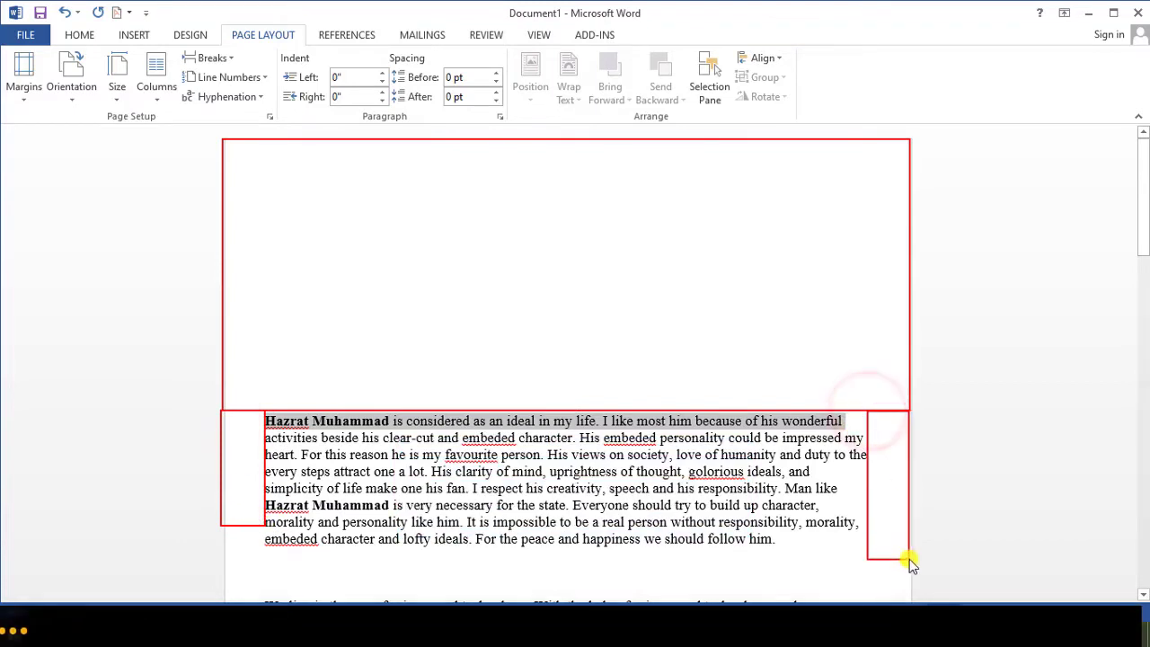
pyautogui.click(891, 470)
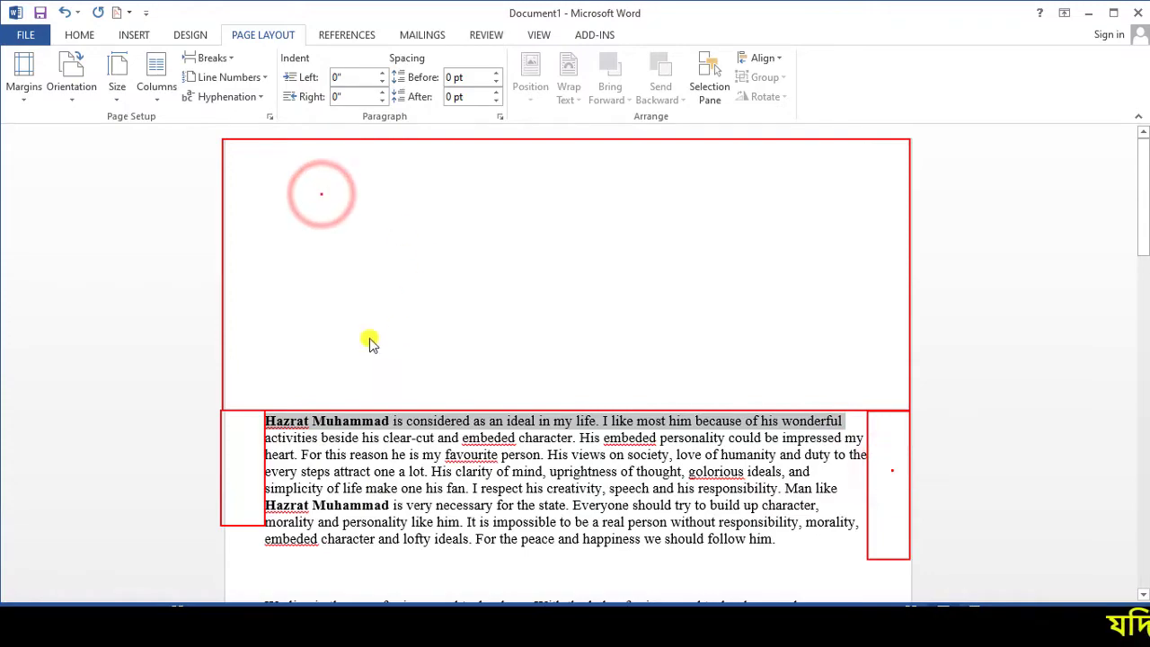
pyautogui.scroll(-1, 437, 288)
pyautogui.scroll(-8, 488, 334)
pyautogui.scroll(-6, 531, 398)
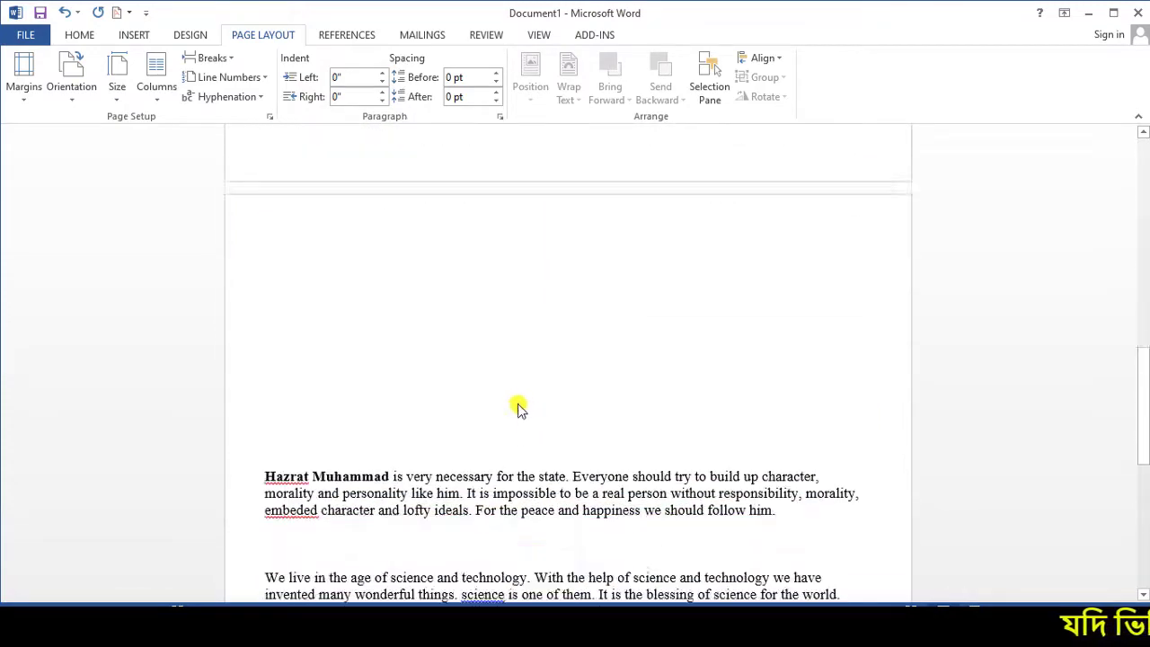
pyautogui.scroll(-8, 512, 410)
pyautogui.scroll(-1, 467, 414)
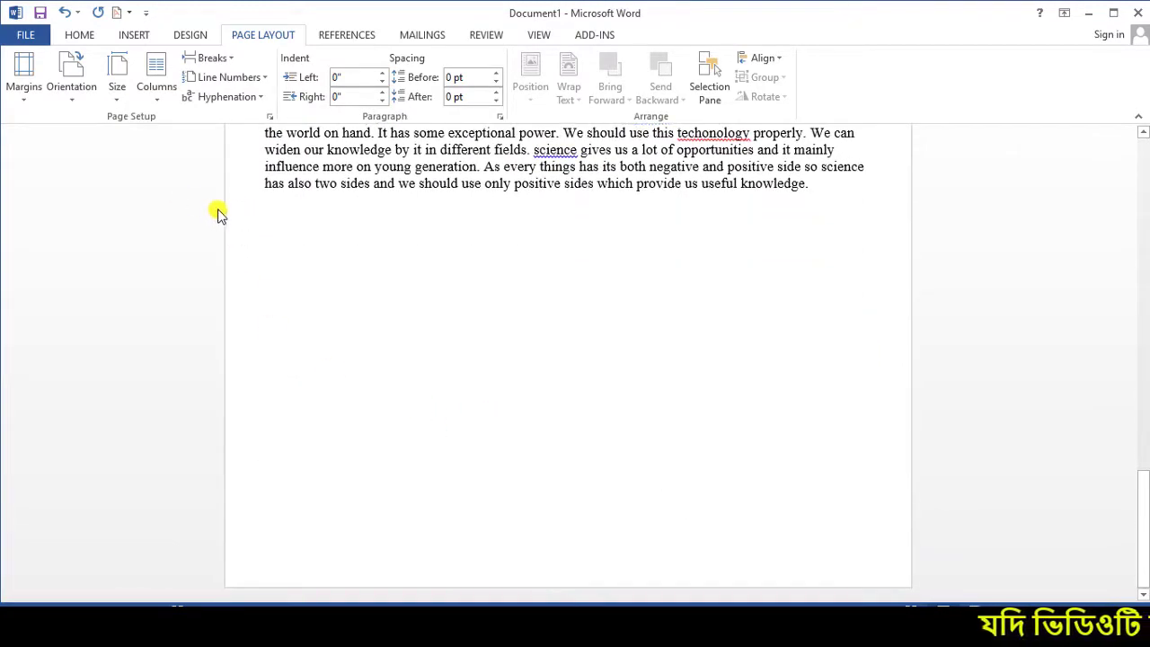
# Change top and bottom margins to 1.05 inches through Custom Margins and apply them.
pyautogui.click(25, 105)
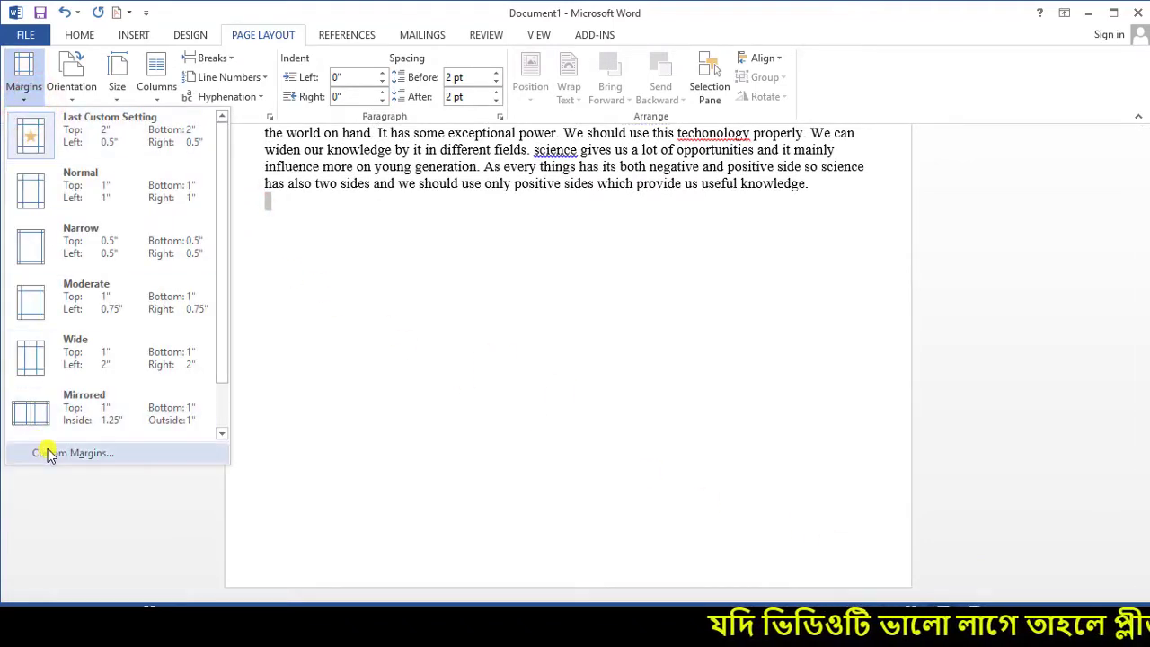
pyautogui.click(48, 448)
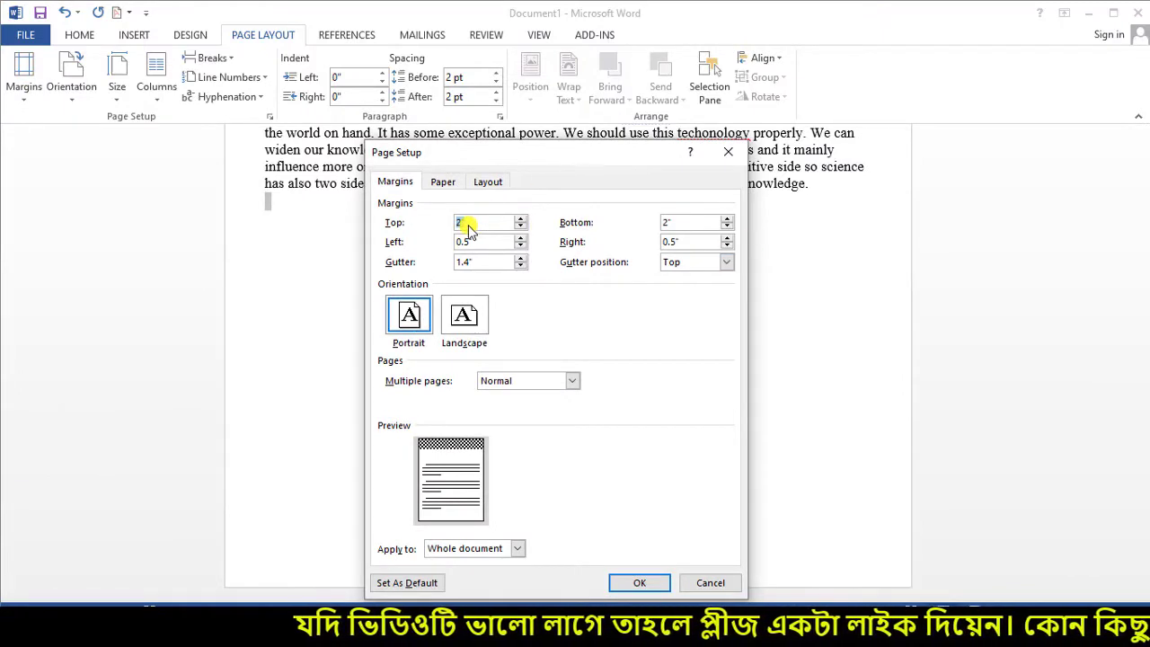
pyautogui.write('1.05')
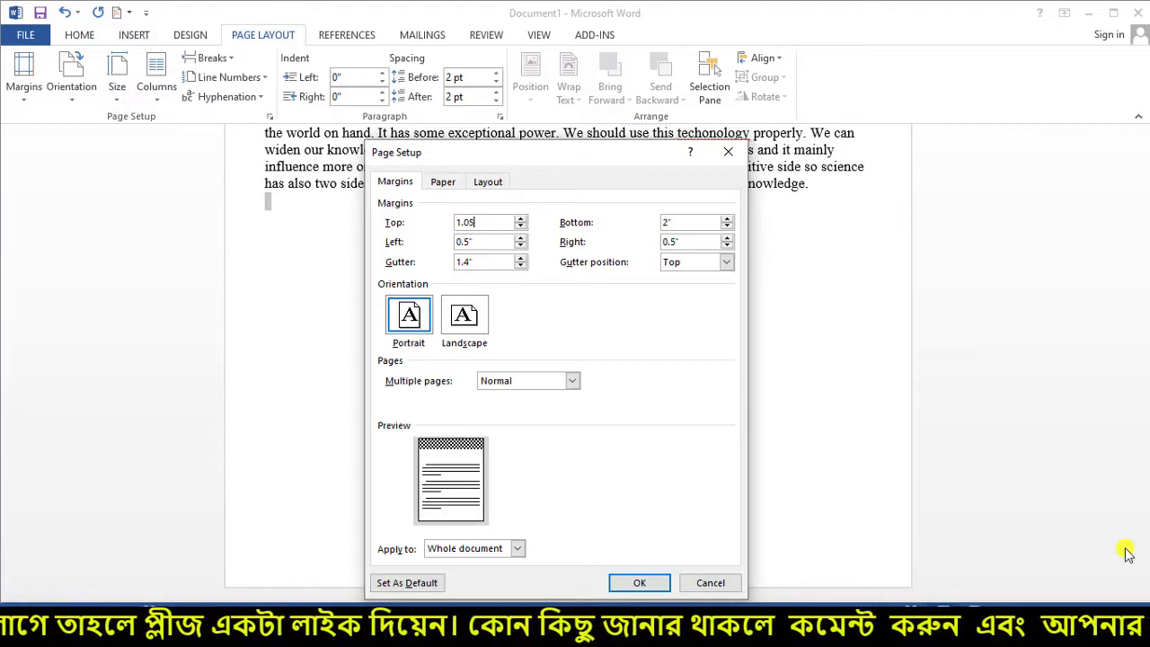
pyautogui.doubleClick(683, 224)
pyautogui.write('1.05')
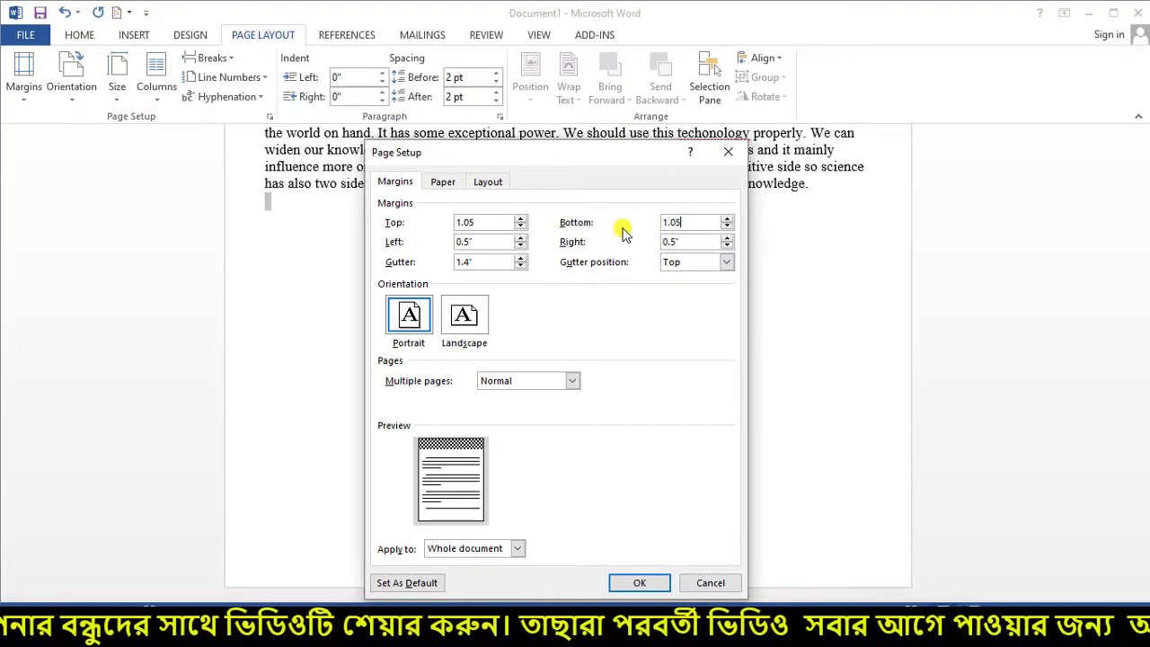
pyautogui.click(636, 582)
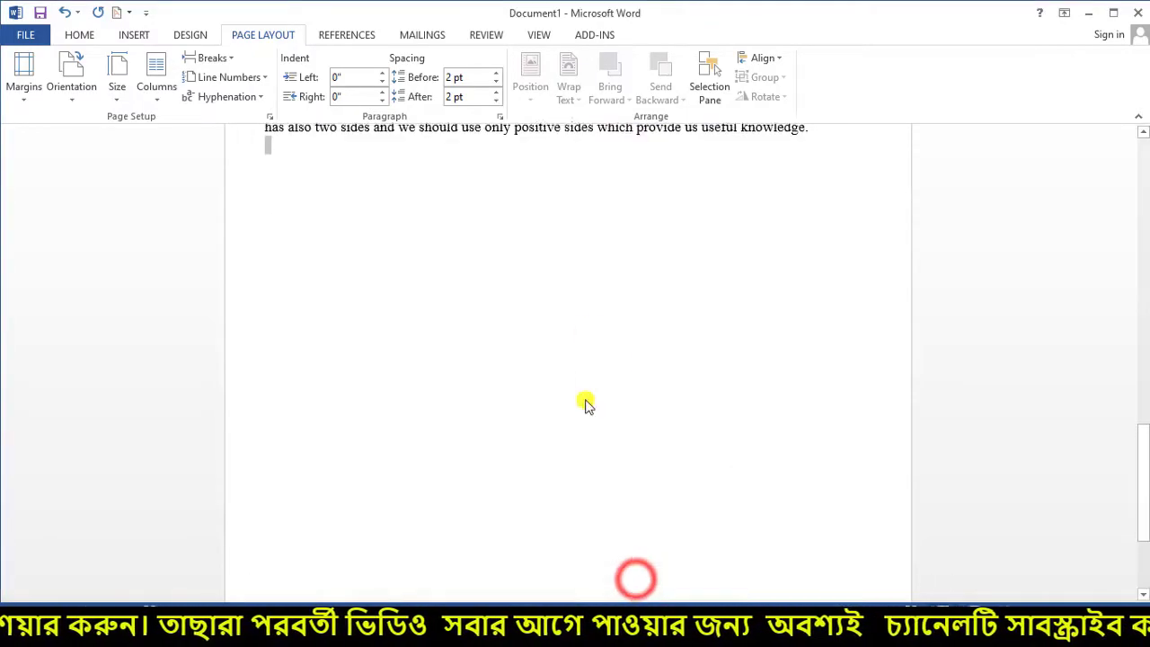
pyautogui.scroll(5, 585, 404)
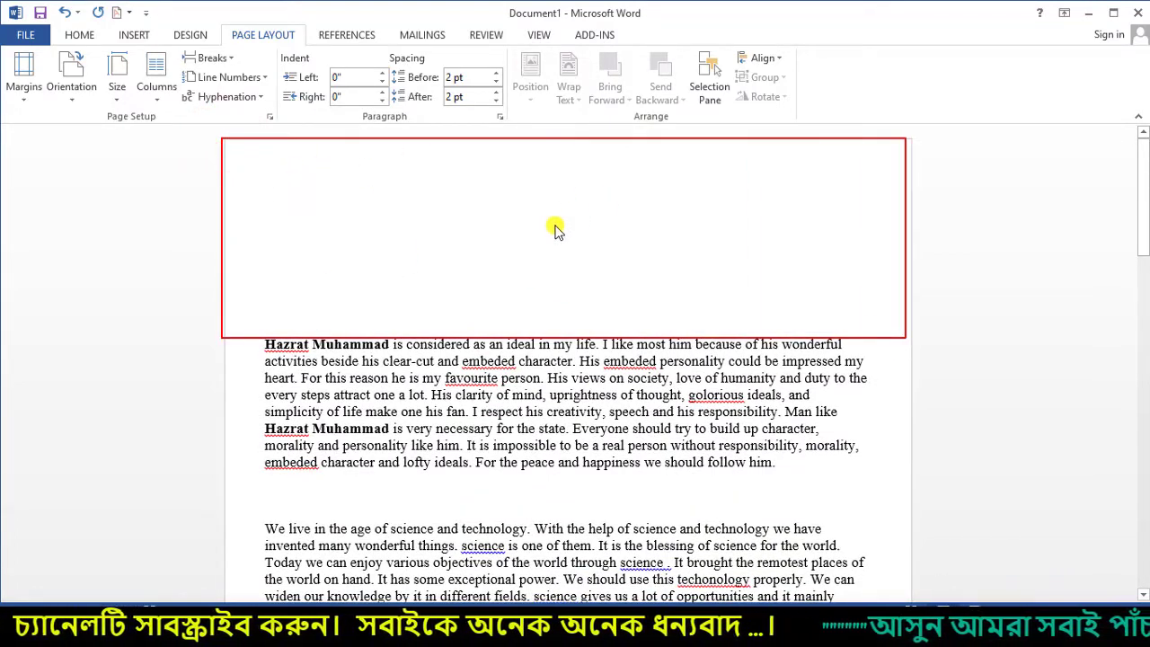
# Reopen Page Setup via Custom Margins and switch to its Paper tab.
pyautogui.click(23, 90)
pyautogui.click(79, 453)
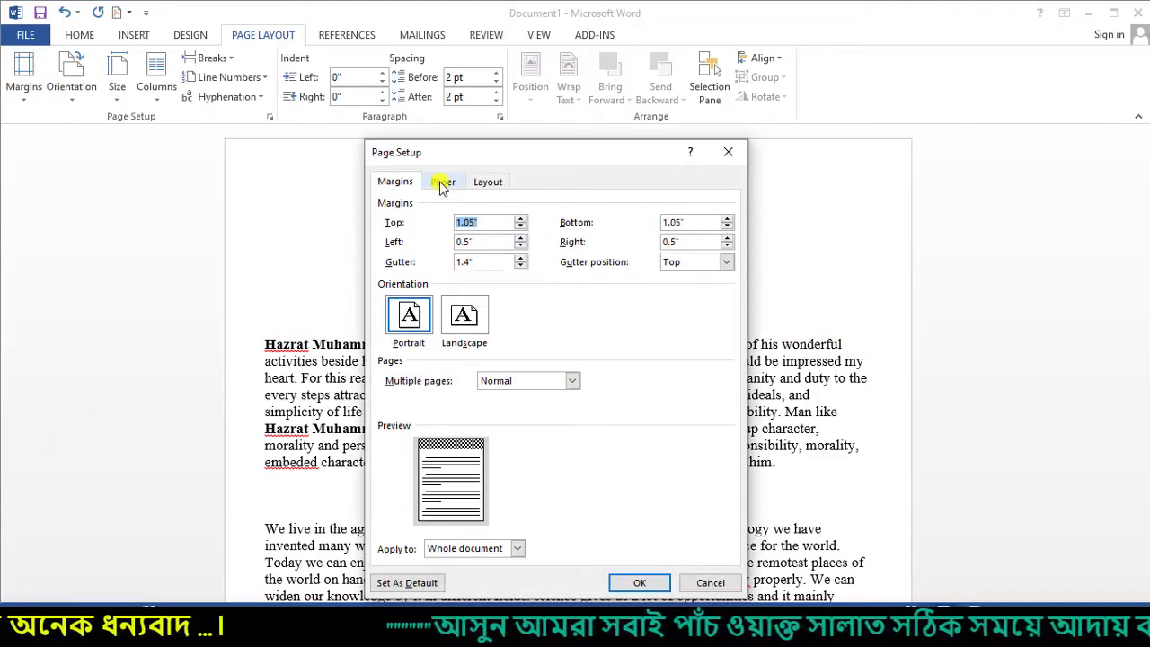
pyautogui.click(442, 182)
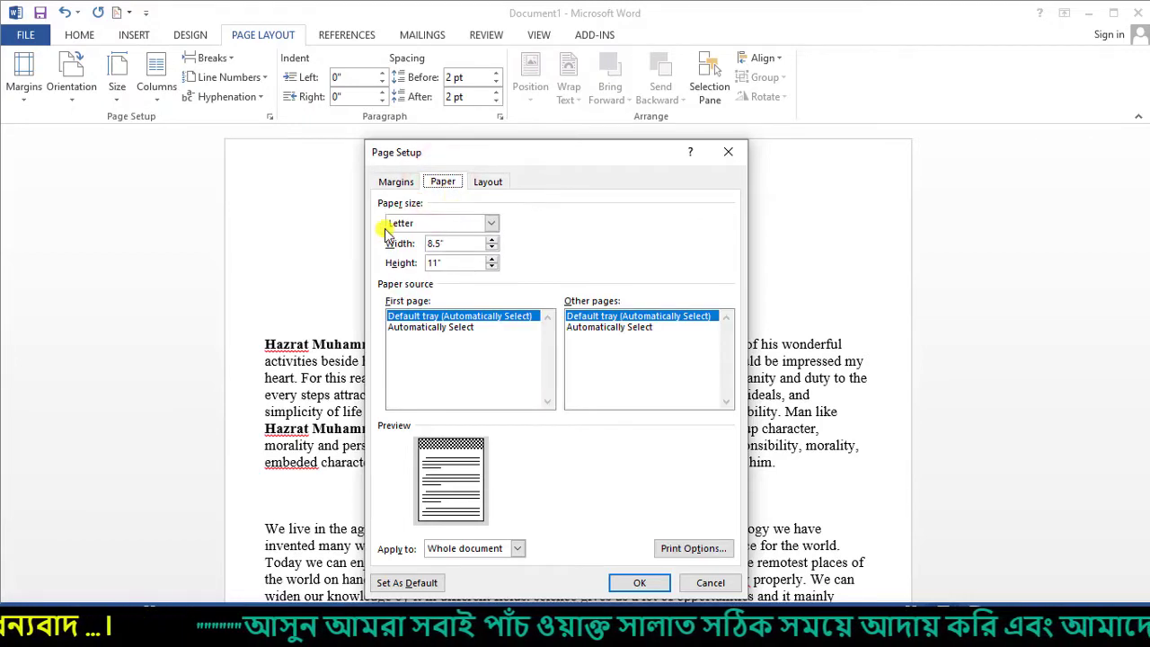
pyautogui.moveTo(624, 158); pyautogui.dragTo(621, 188)
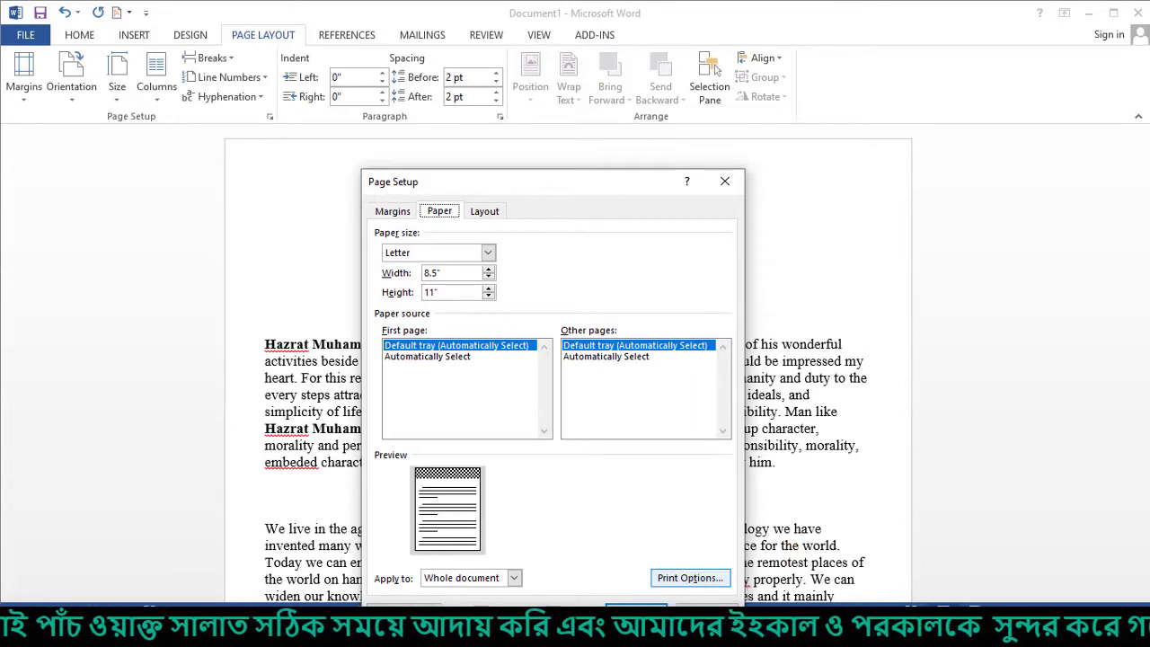
pyautogui.moveTo(449, 184); pyautogui.dragTo(455, 148)
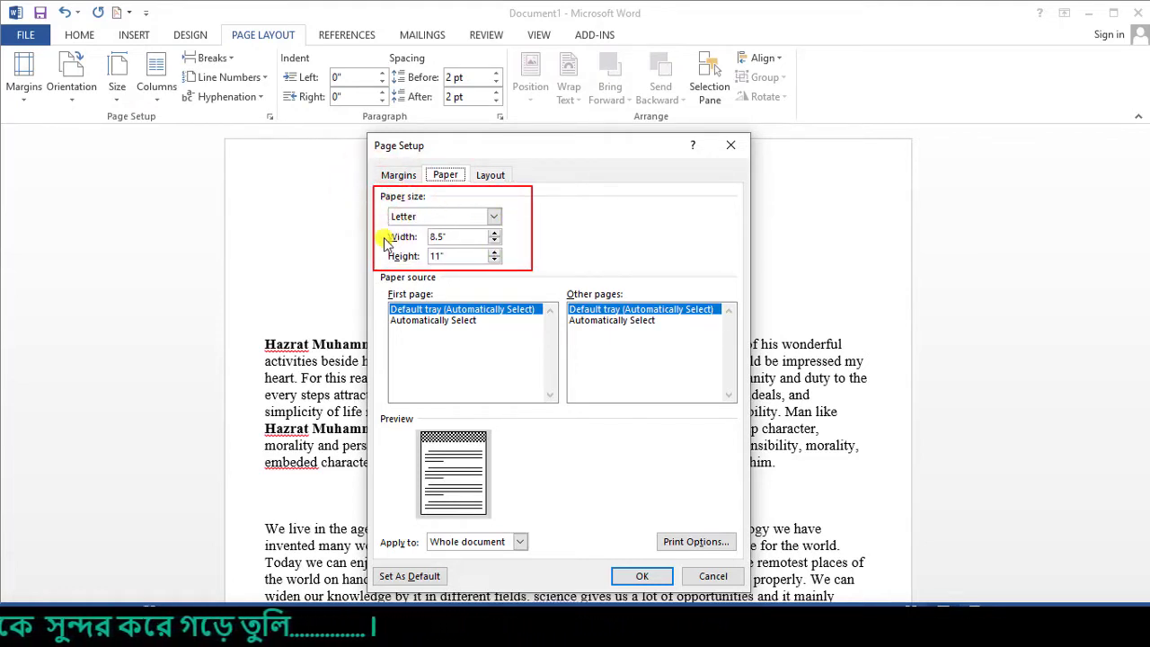
# Set the paper size to A4 (8.27" × 11.69") for the whole document.
pyautogui.click(493, 217)
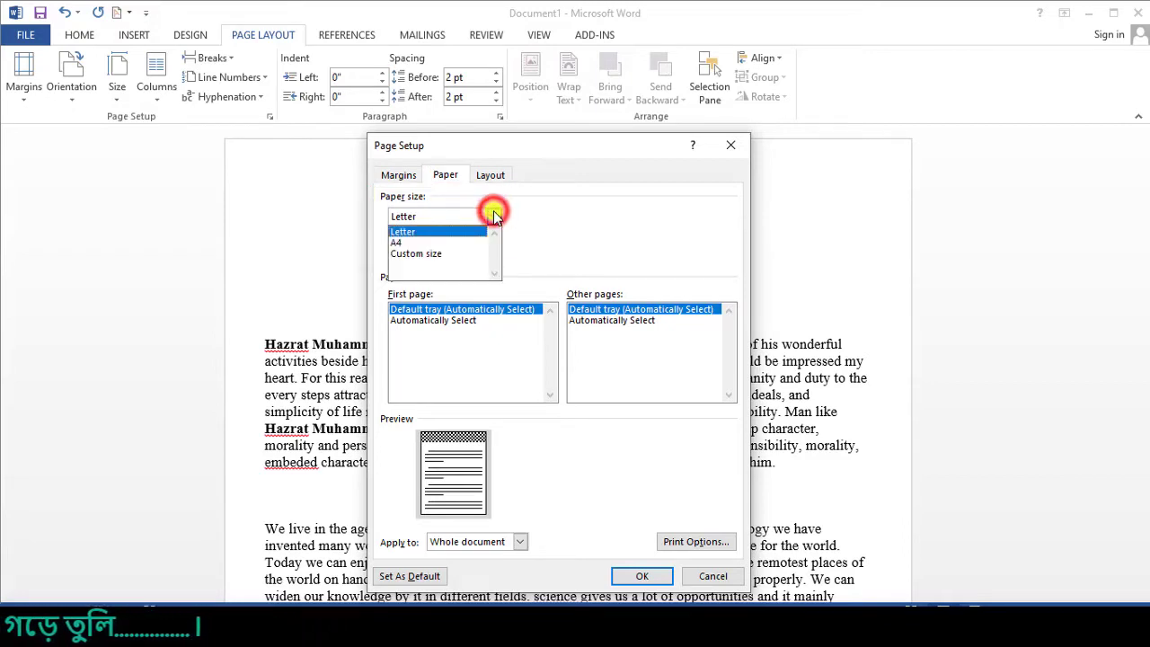
pyautogui.click(442, 231)
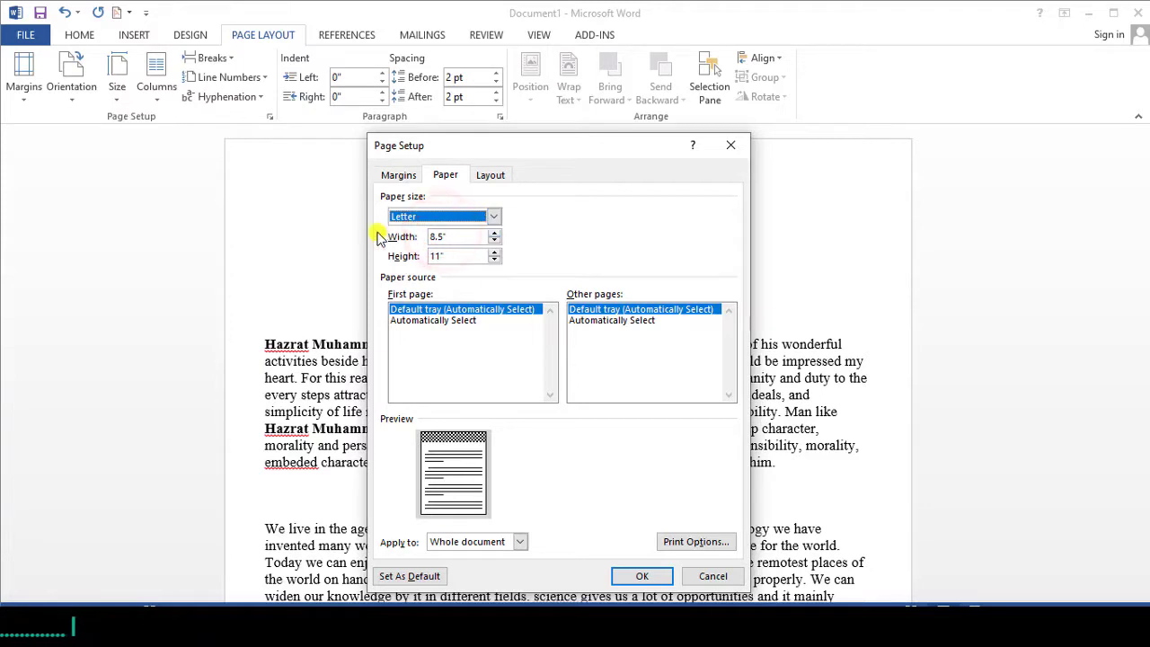
pyautogui.click(493, 221)
pyautogui.click(412, 241)
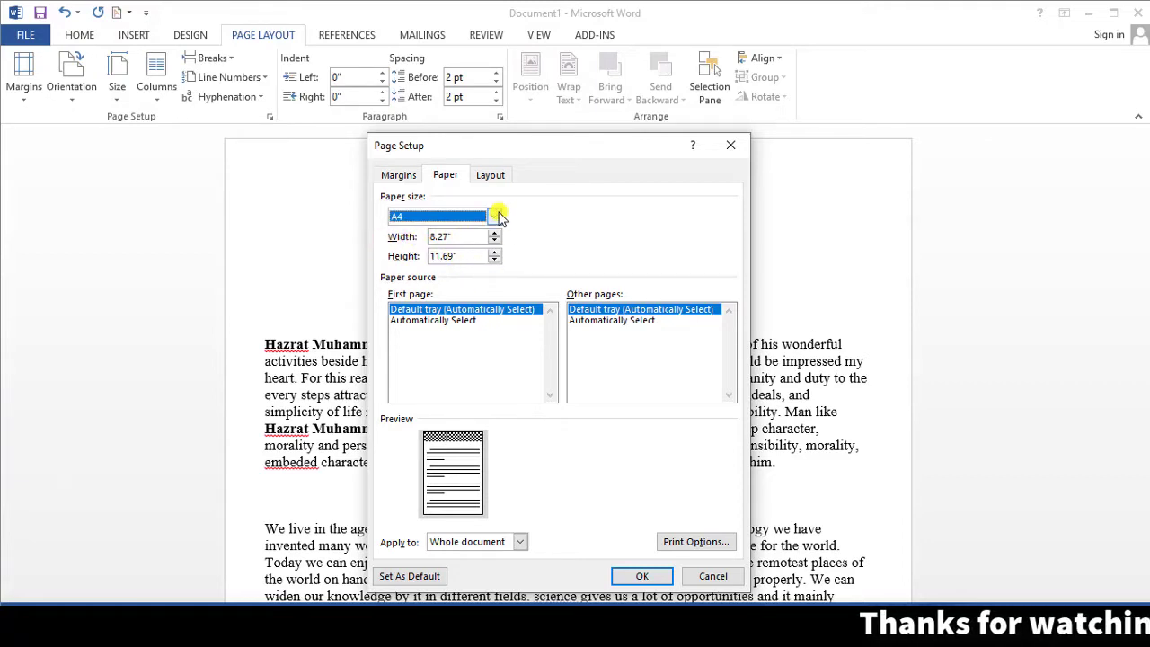
pyautogui.click(494, 216)
pyautogui.click(424, 253)
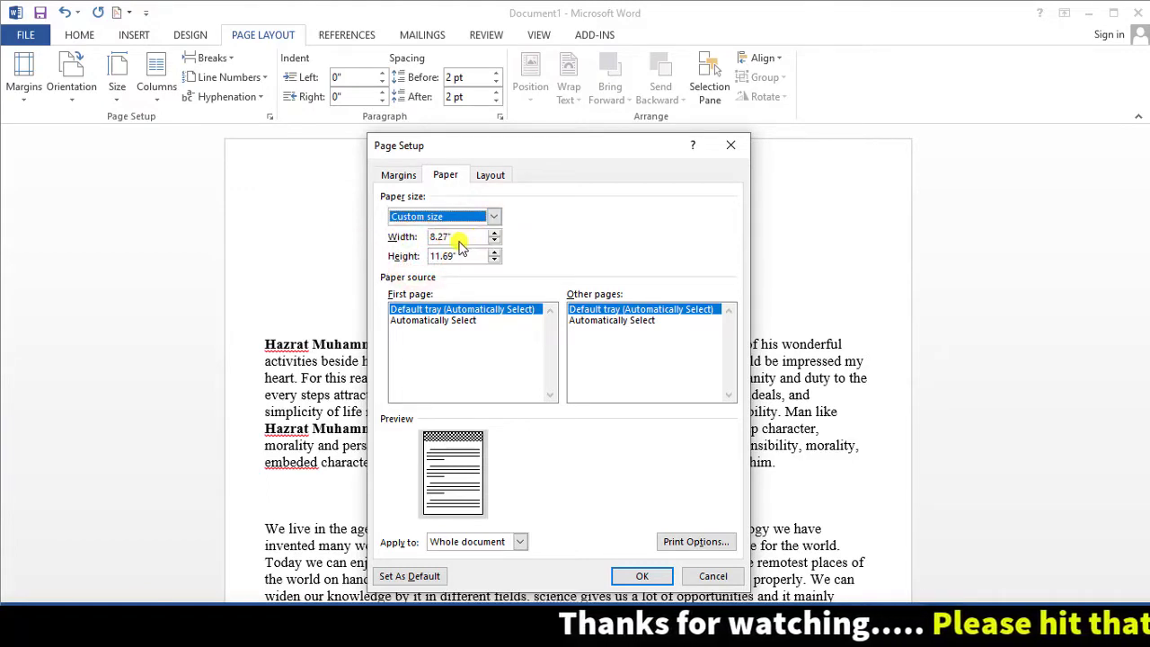
pyautogui.moveTo(457, 236); pyautogui.dragTo(494, 239)
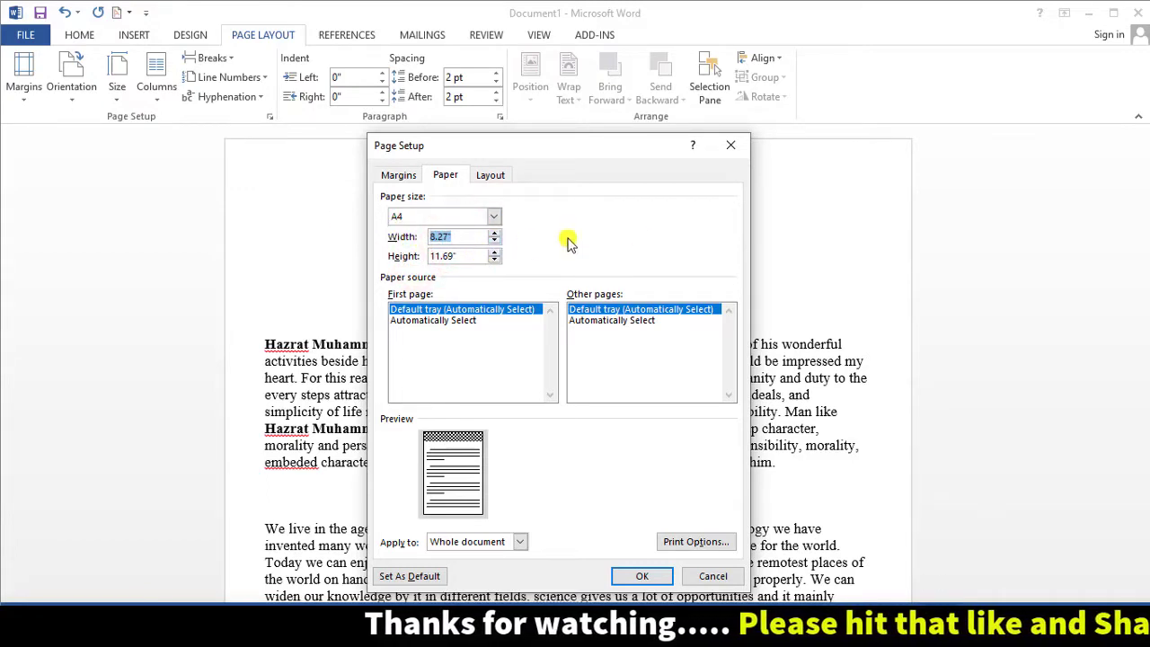
pyautogui.click(496, 217)
pyautogui.click(409, 238)
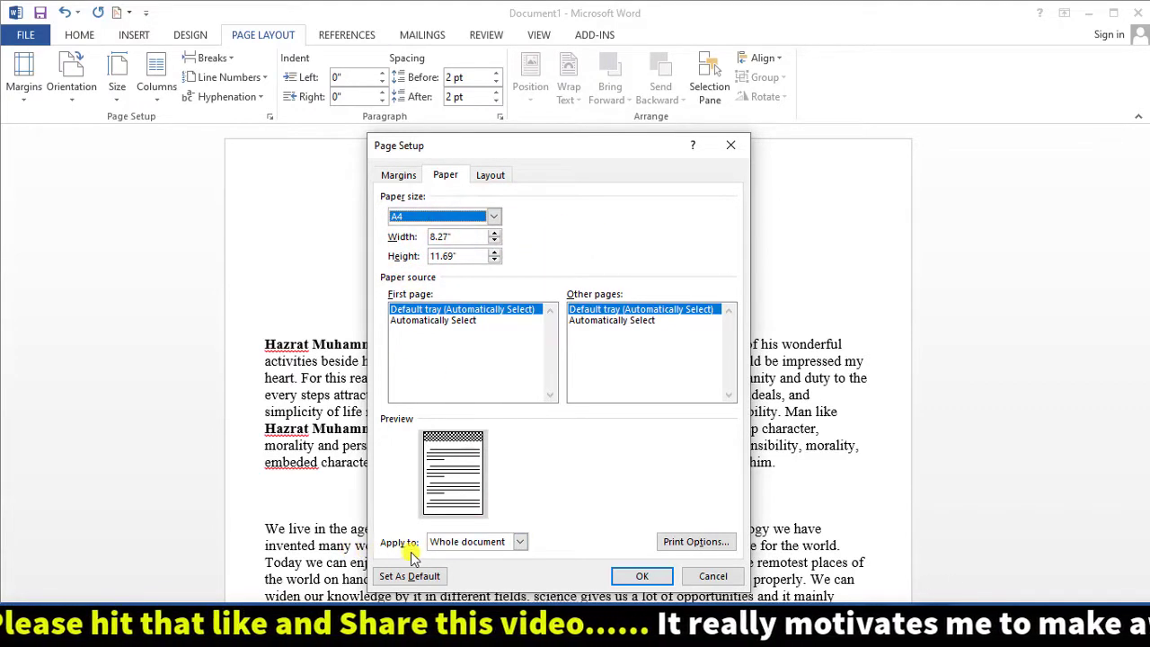
pyautogui.click(520, 542)
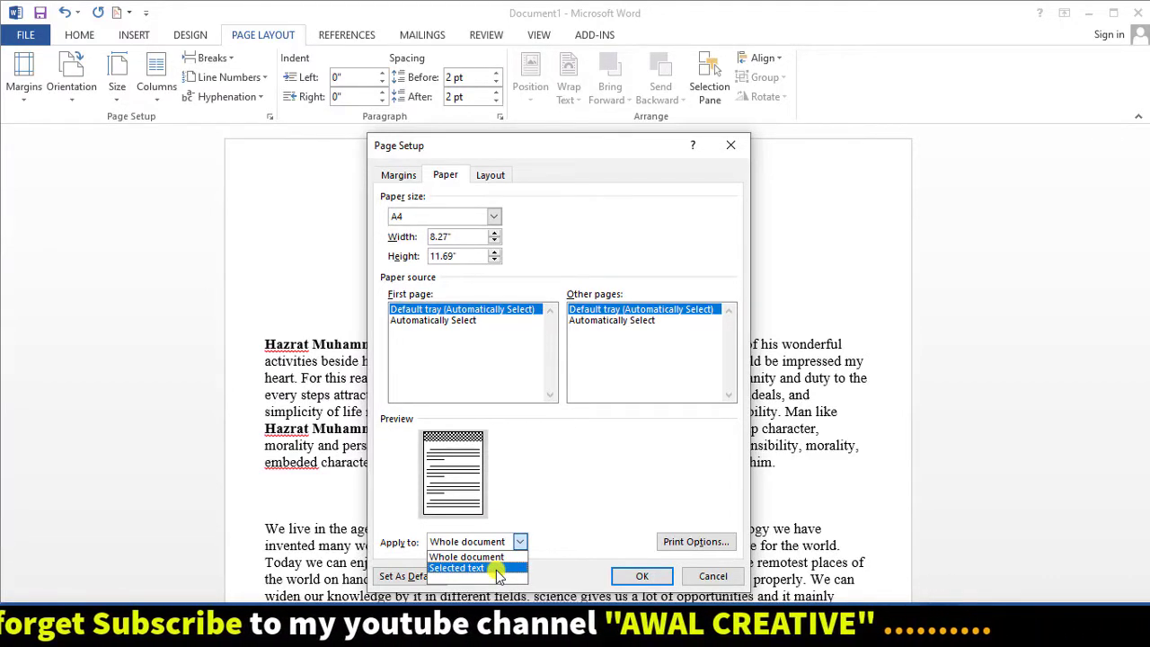
pyautogui.click(505, 559)
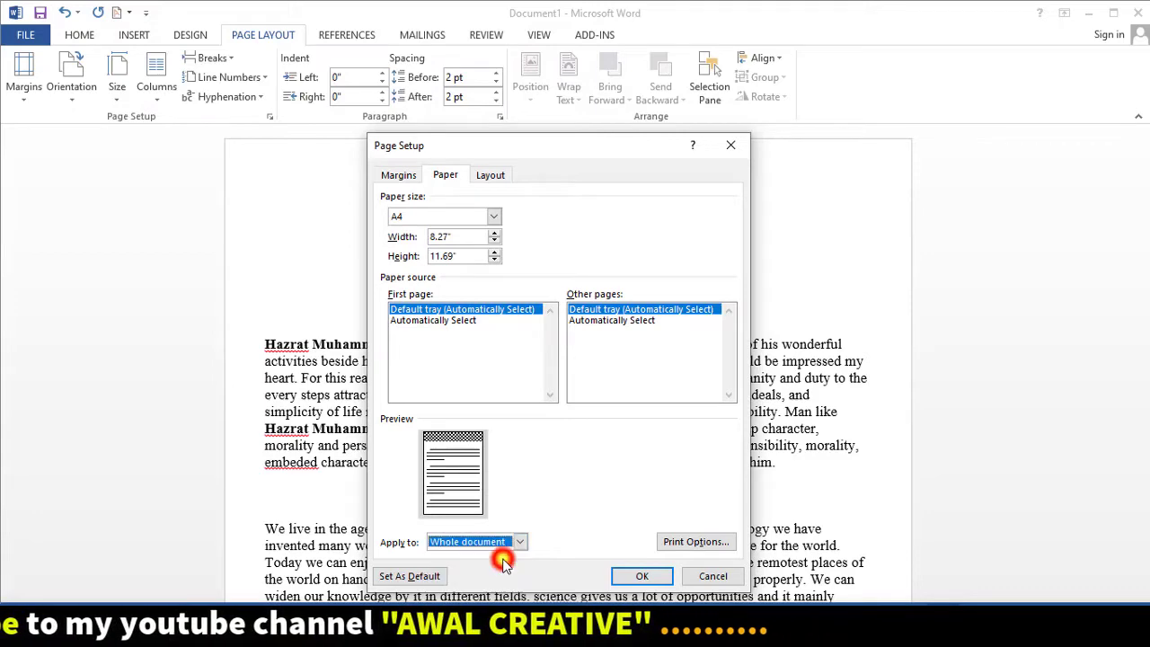
# Glance at the Print Options, close them, and show the Page Setup Layout tab.
pyautogui.click(705, 542)
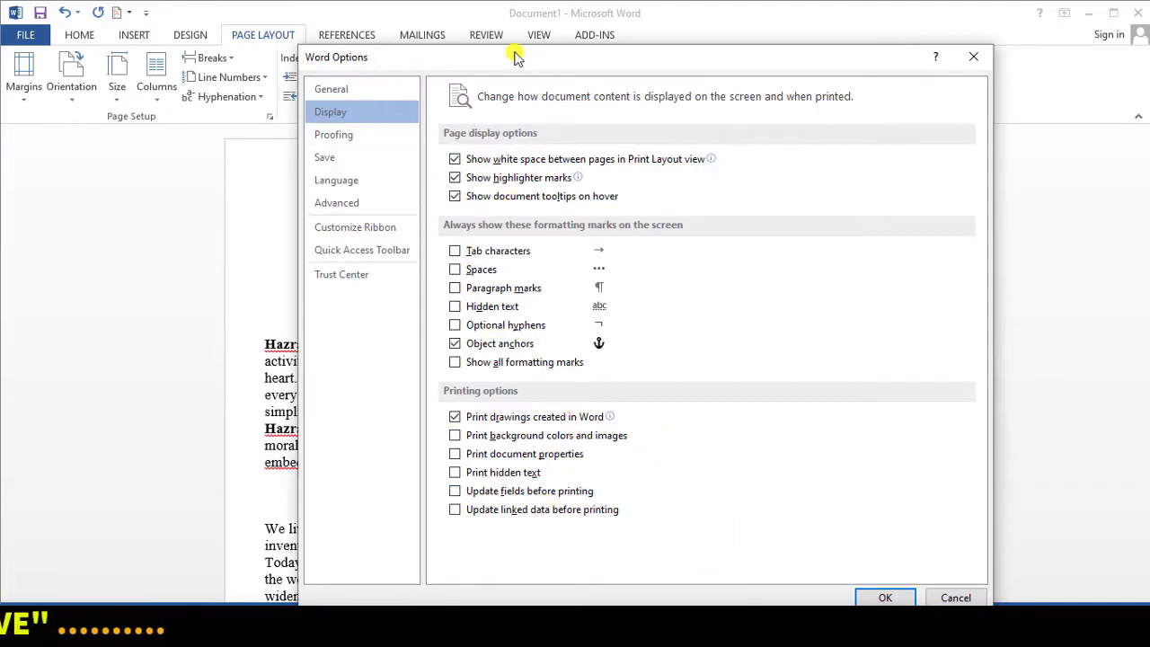
pyautogui.click(973, 57)
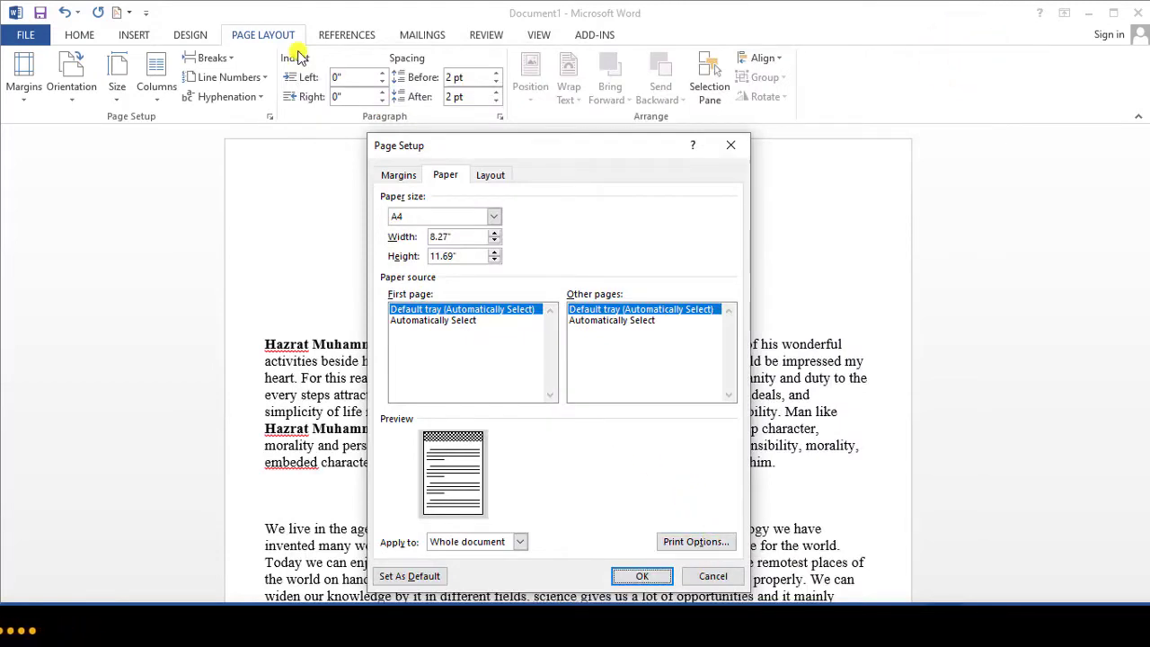
pyautogui.click(489, 177)
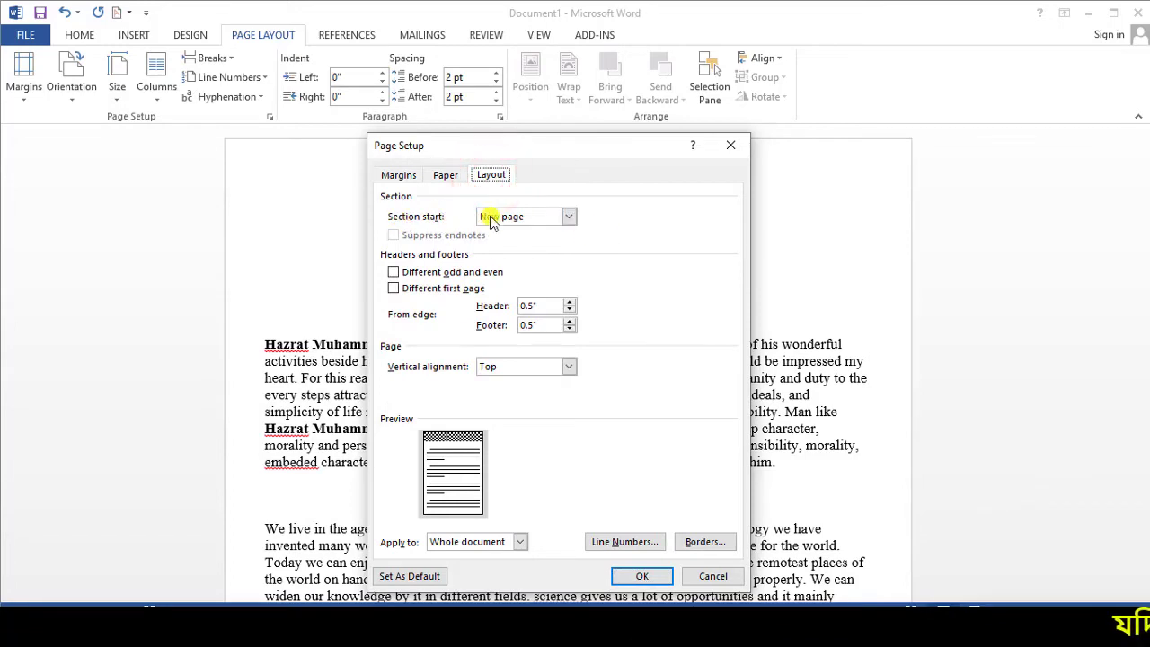
# Set header and footer to 0.6" from edge, keeping New page section start and Top alignment.
pyautogui.click(567, 218)
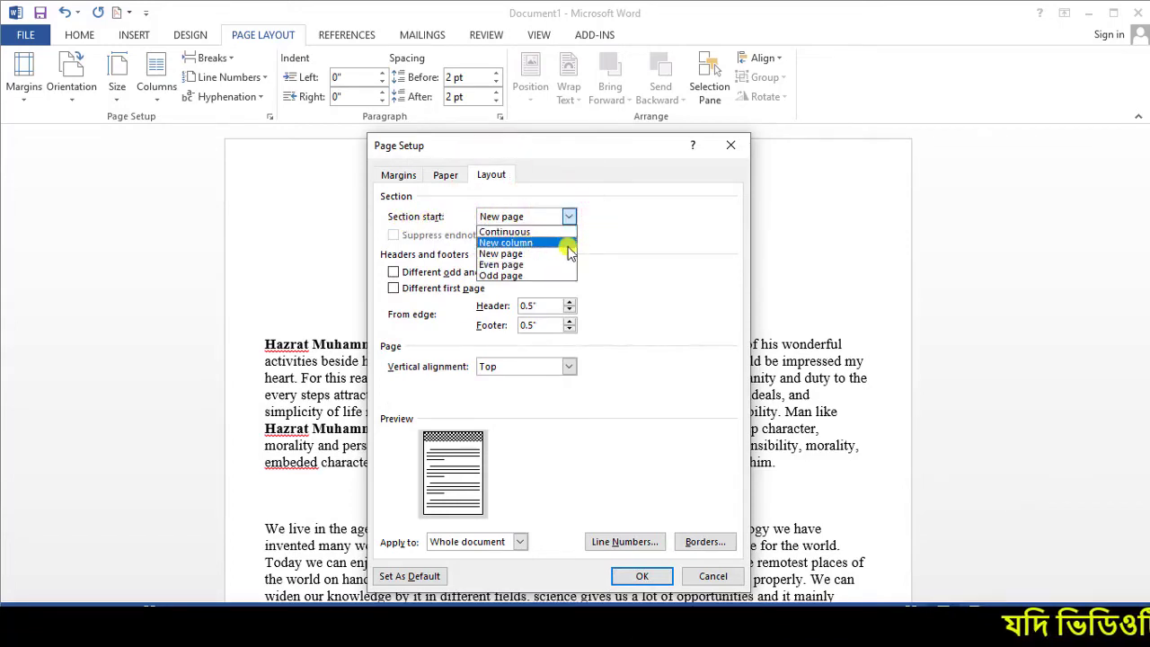
pyautogui.click(681, 291)
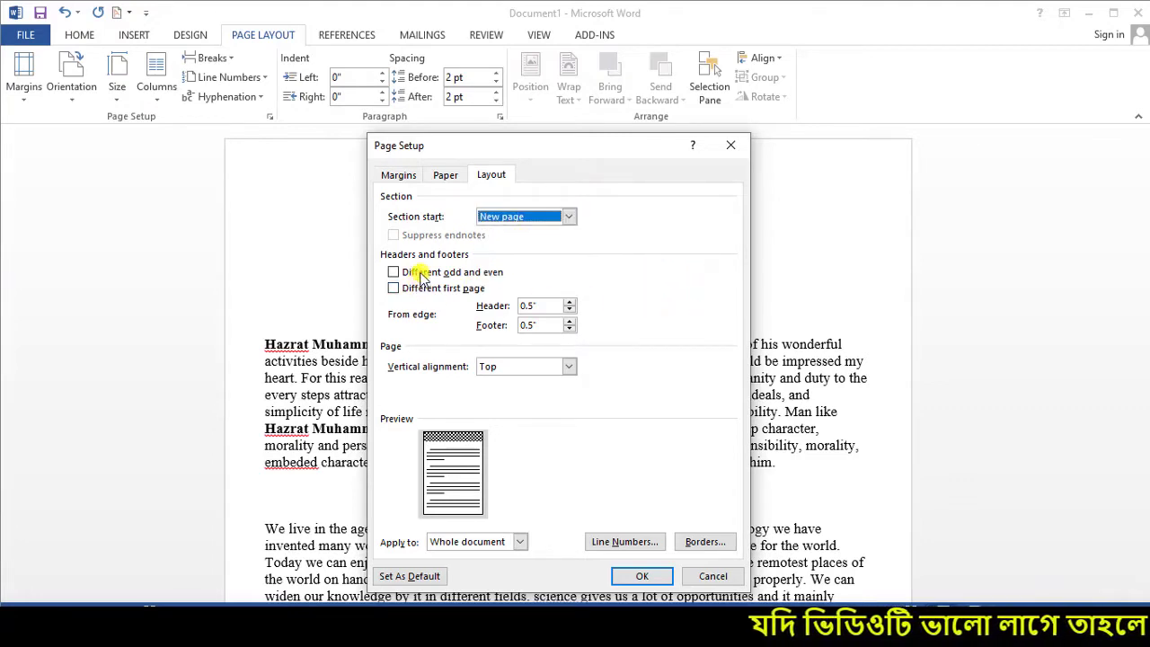
pyautogui.moveTo(376, 244); pyautogui.dragTo(635, 390)
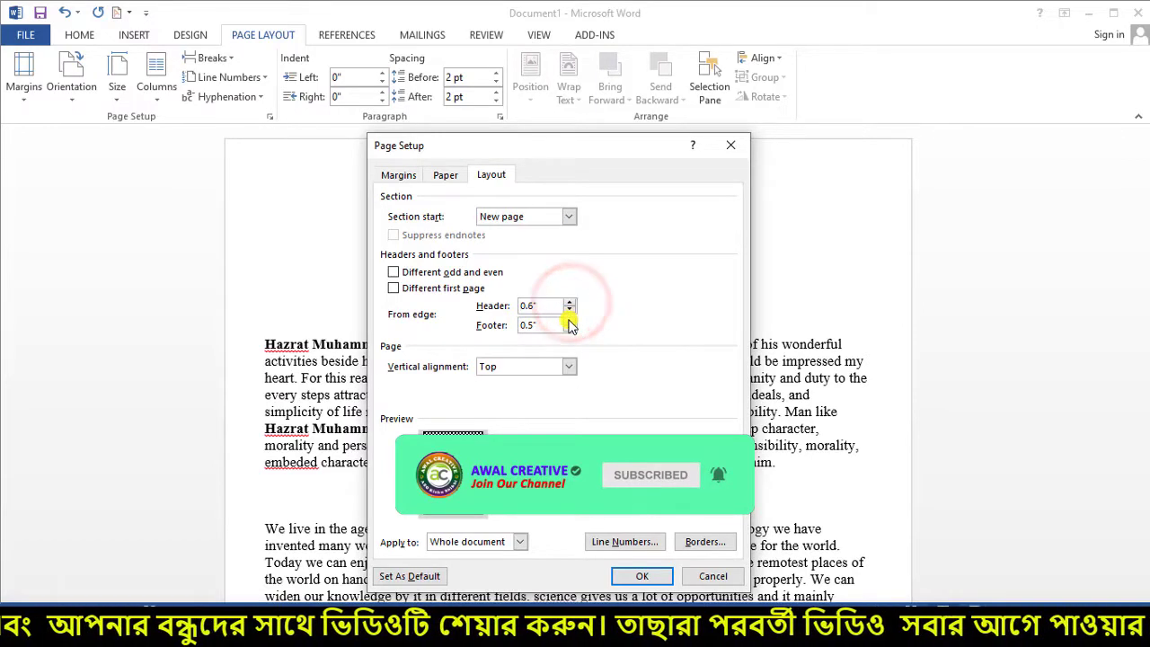
pyautogui.click(570, 320)
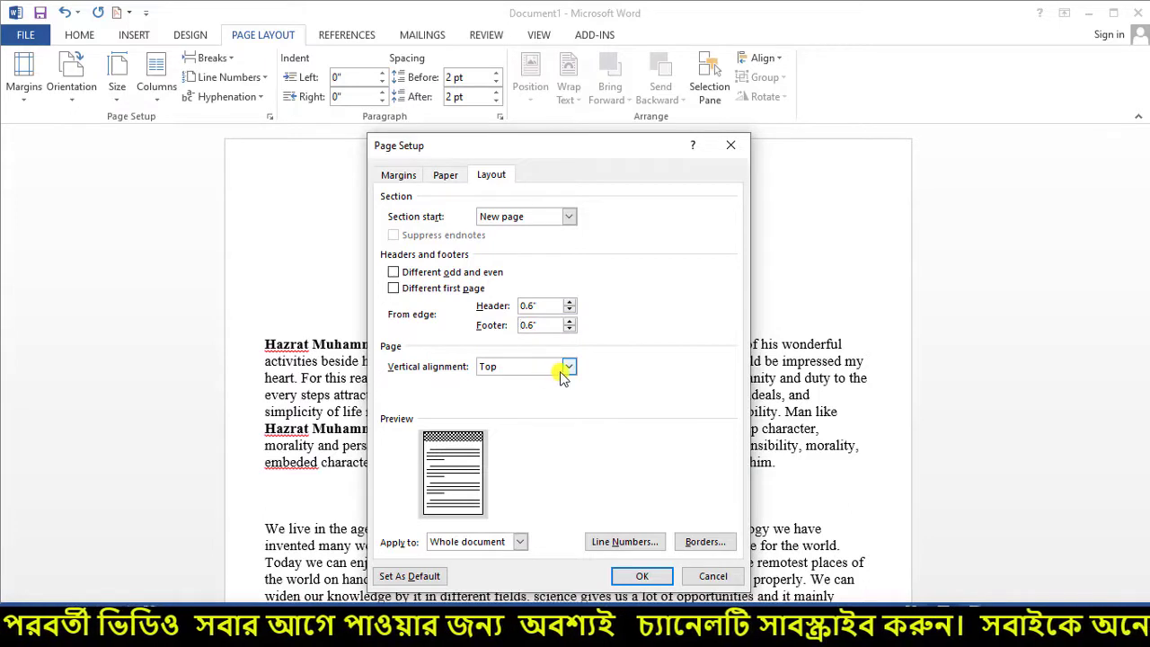
pyautogui.click(566, 369)
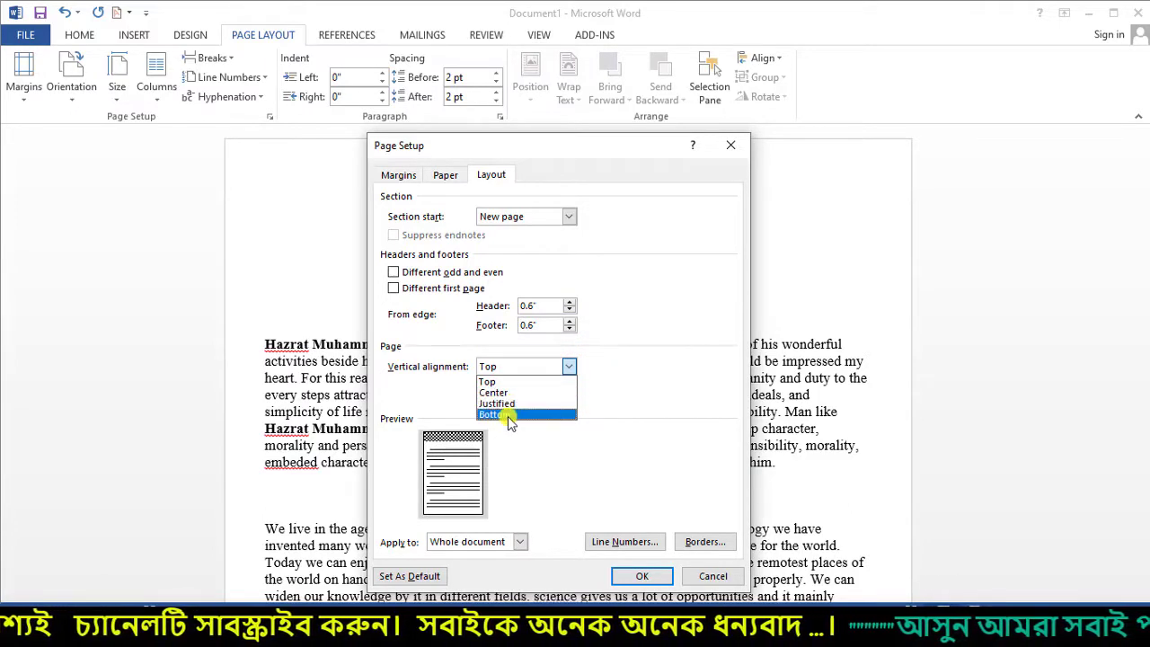
pyautogui.click(508, 382)
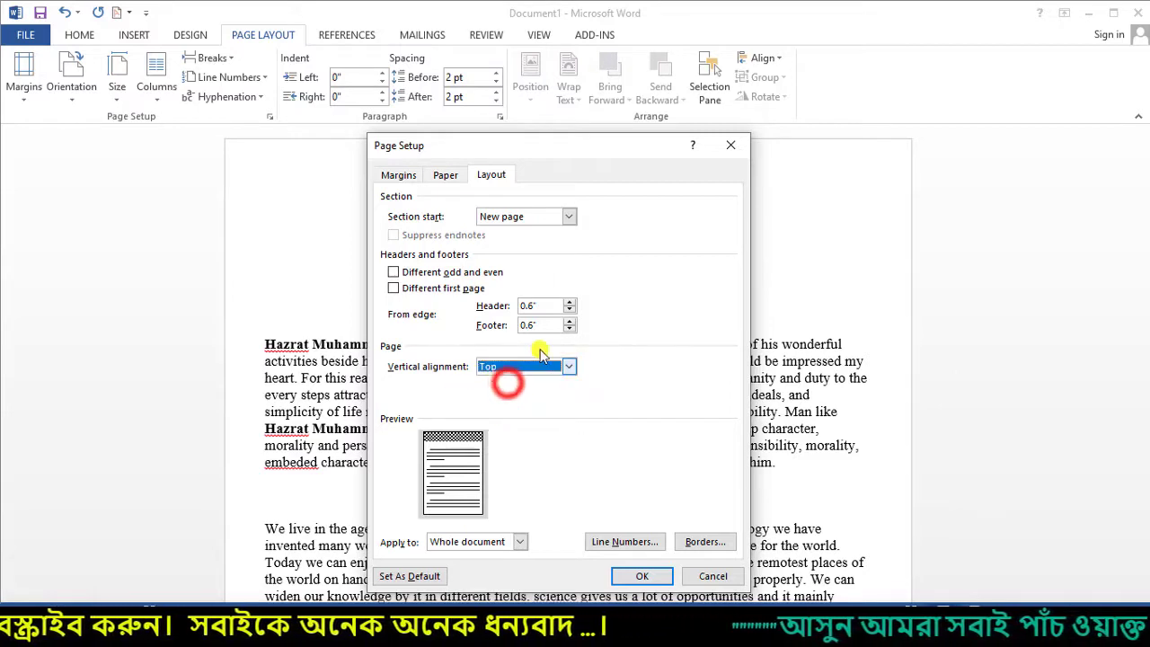
pyautogui.click(518, 542)
pyautogui.click(503, 552)
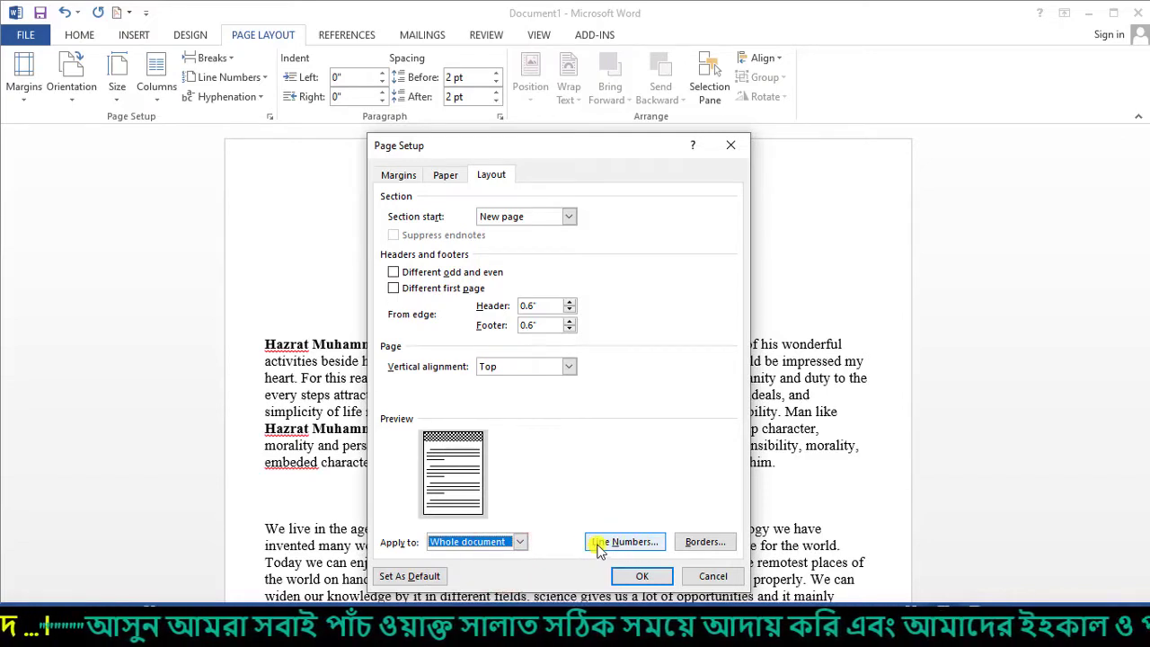
pyautogui.moveTo(526, 142); pyautogui.dragTo(828, 133)
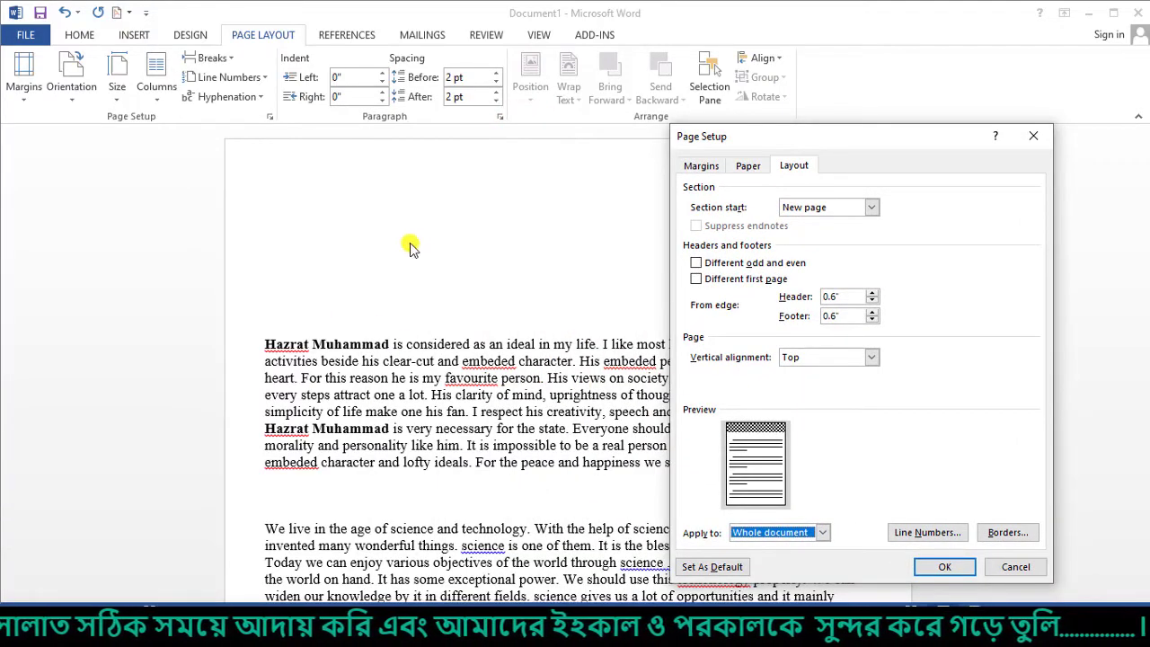
# Add line numbering starting at 1, counting by 1, restarting each page, and apply it.
pyautogui.moveTo(836, 133); pyautogui.dragTo(554, 165)
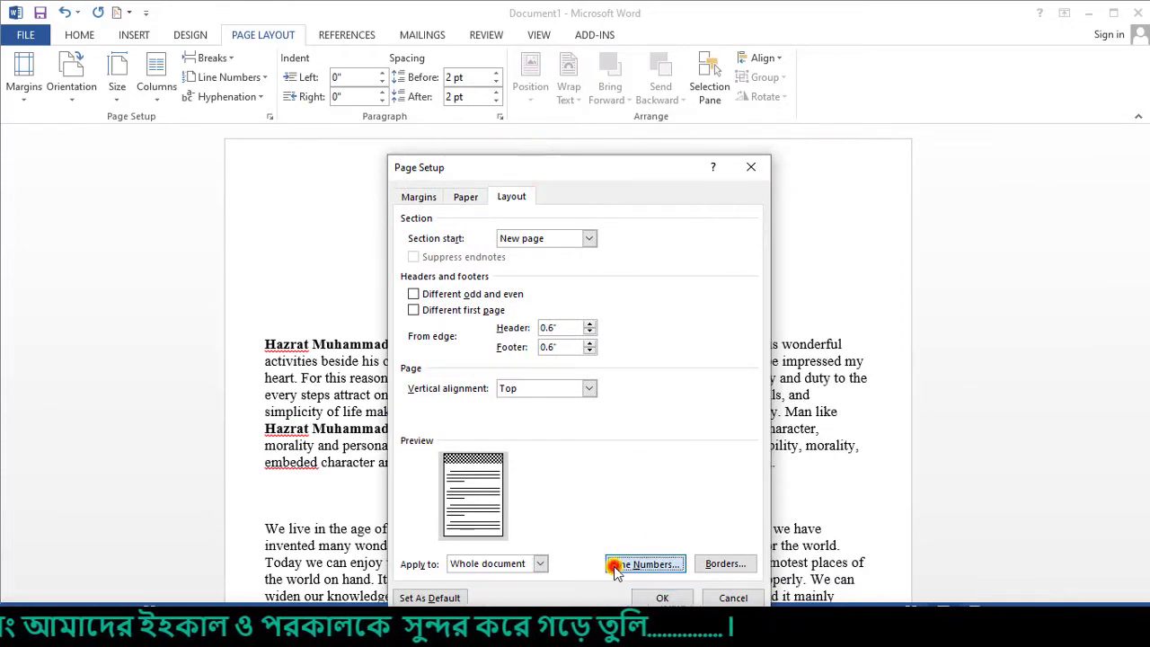
pyautogui.click(643, 563)
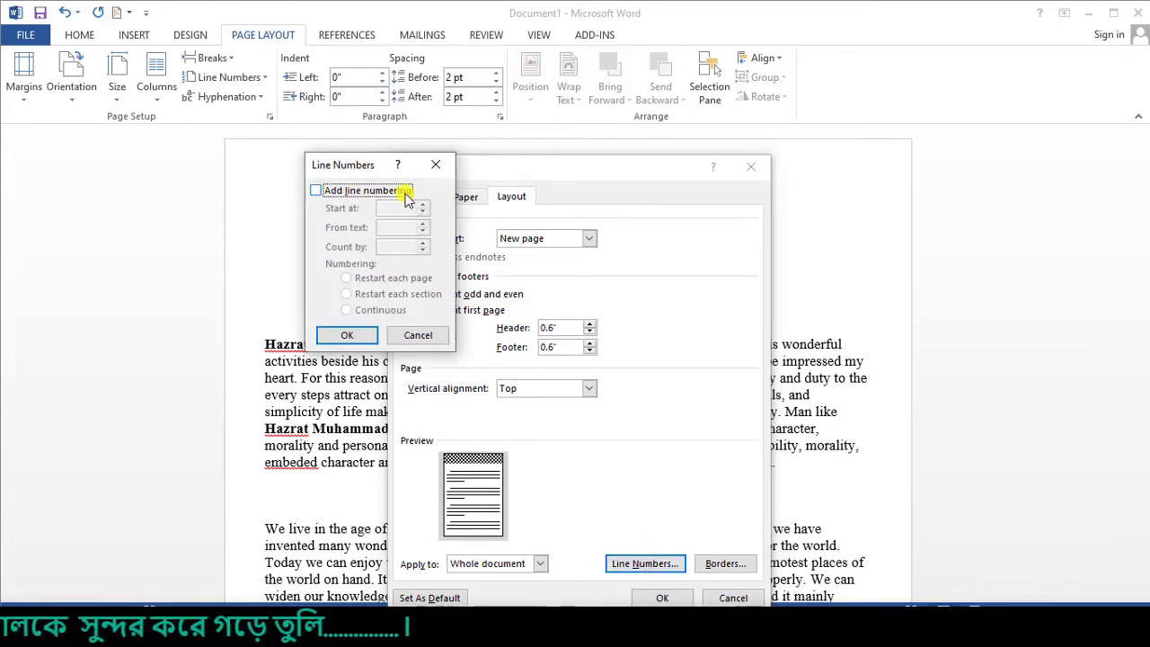
pyautogui.click(316, 191)
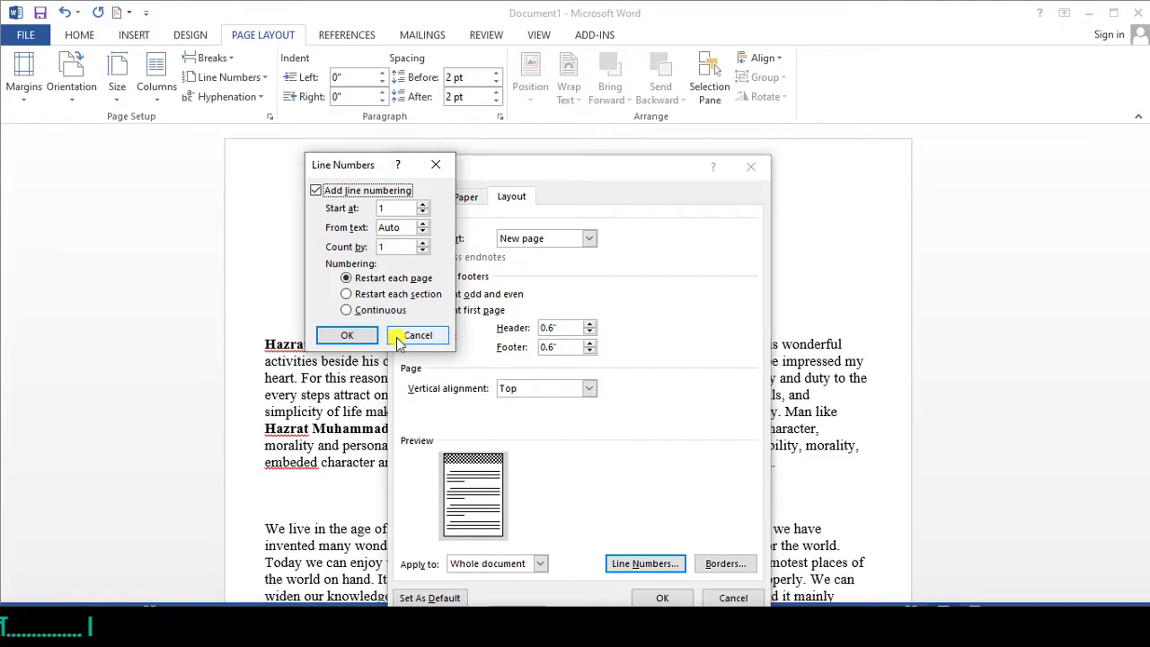
pyautogui.click(396, 248)
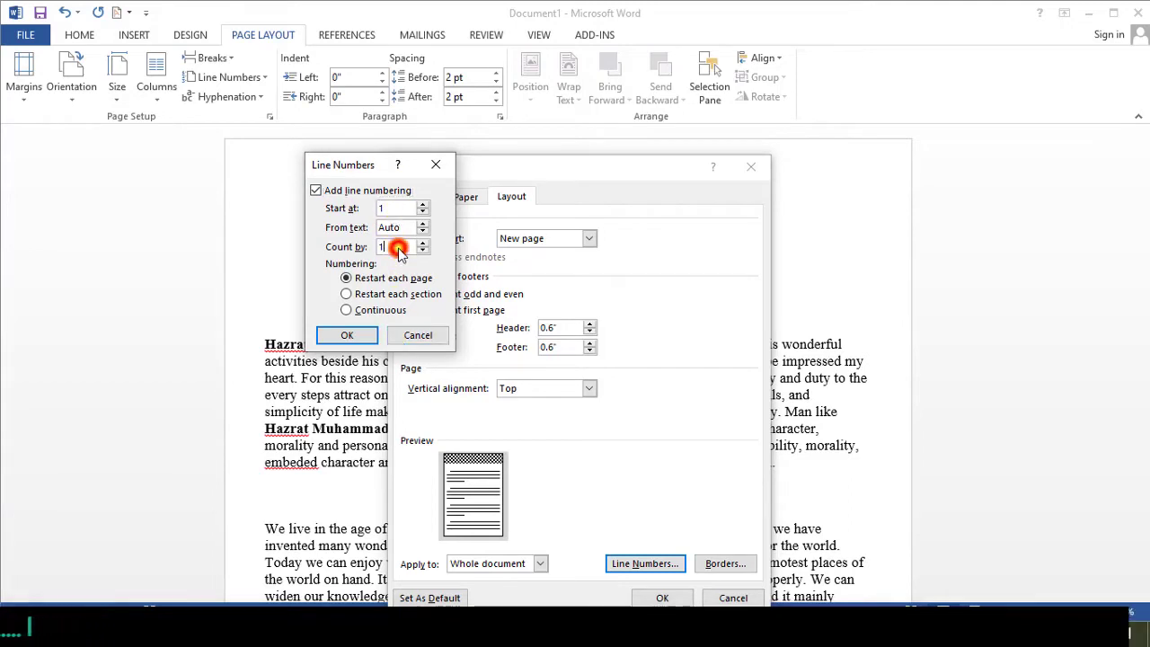
pyautogui.click(349, 337)
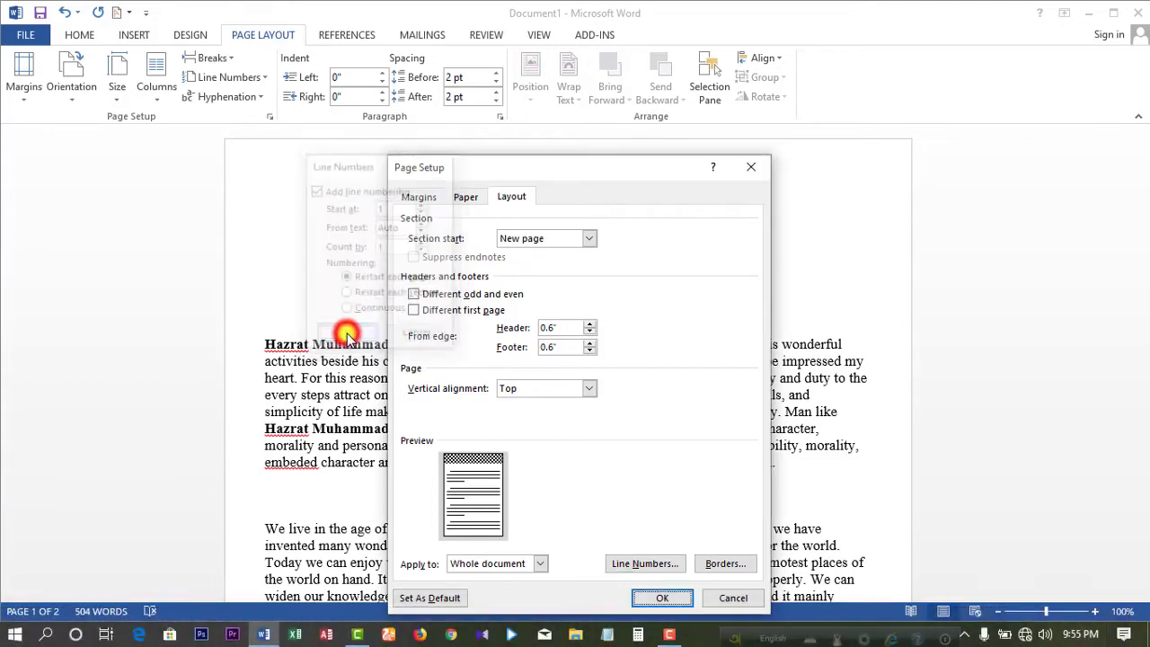
pyautogui.click(665, 598)
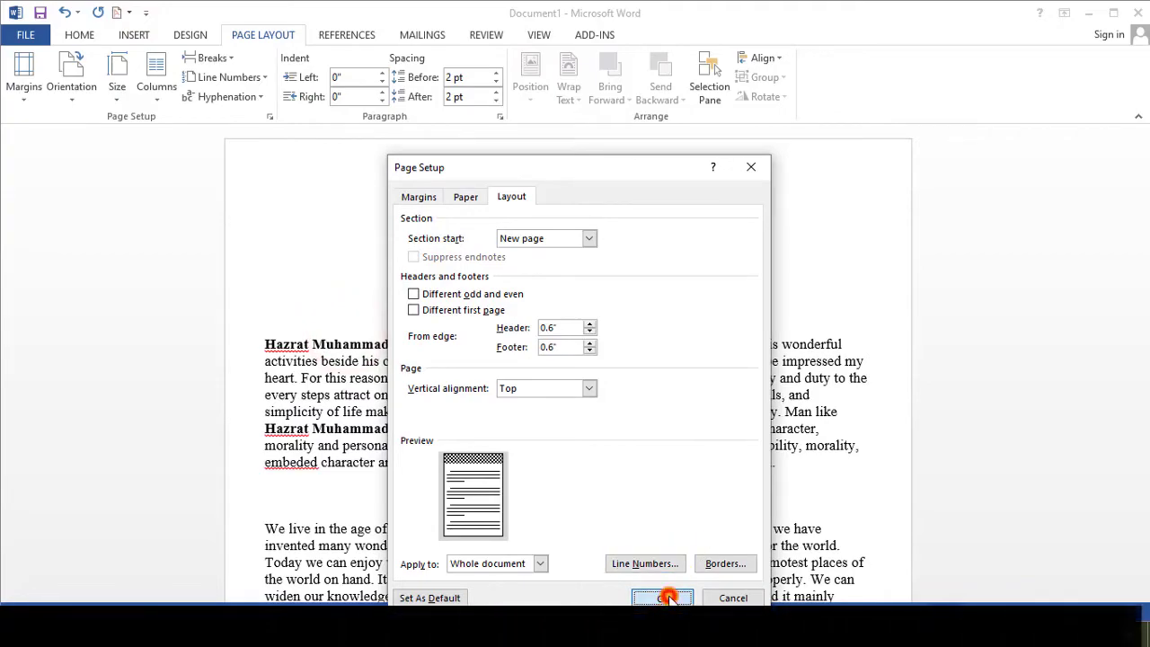
pyautogui.scroll(5, 462, 354)
pyautogui.scroll(5, 460, 354)
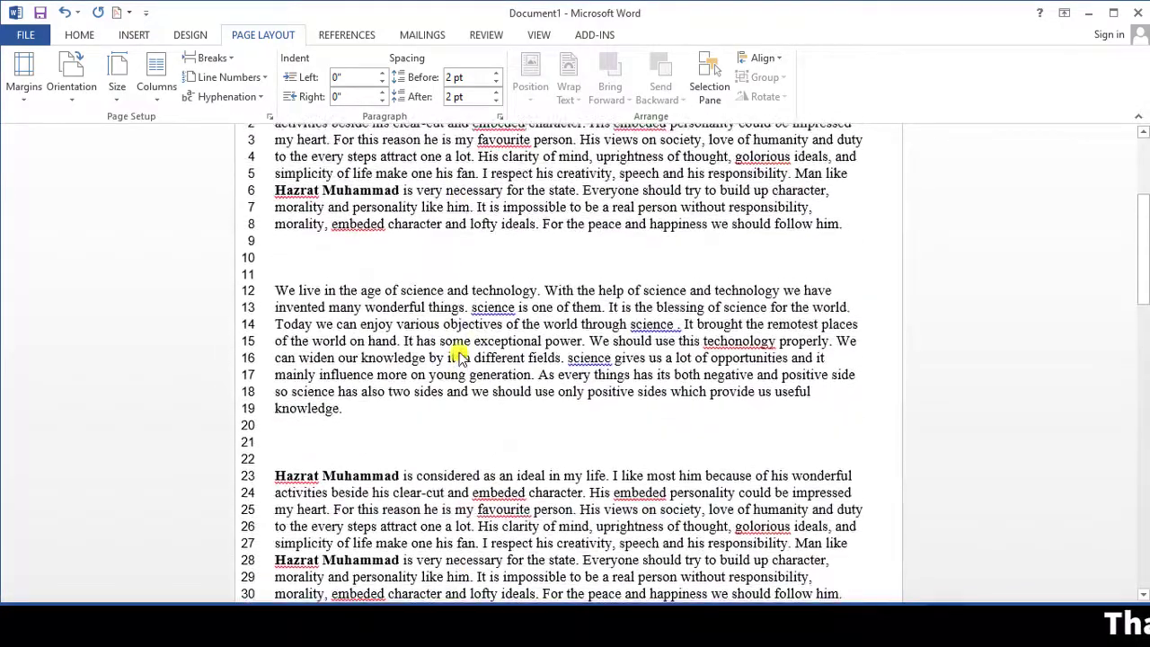
pyautogui.scroll(5, 460, 354)
pyautogui.scroll(-3, 315, 257)
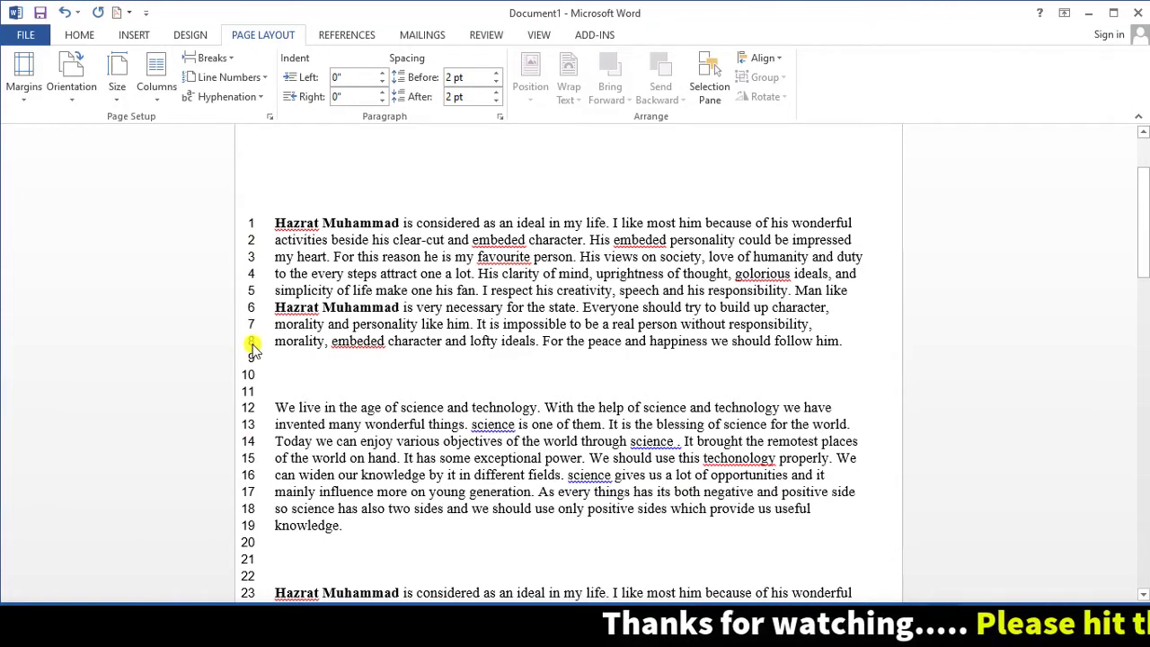
# Set line numbering to count by 5 in Page Setup's Line Numbers options.
pyautogui.click(25, 94)
pyautogui.click(54, 453)
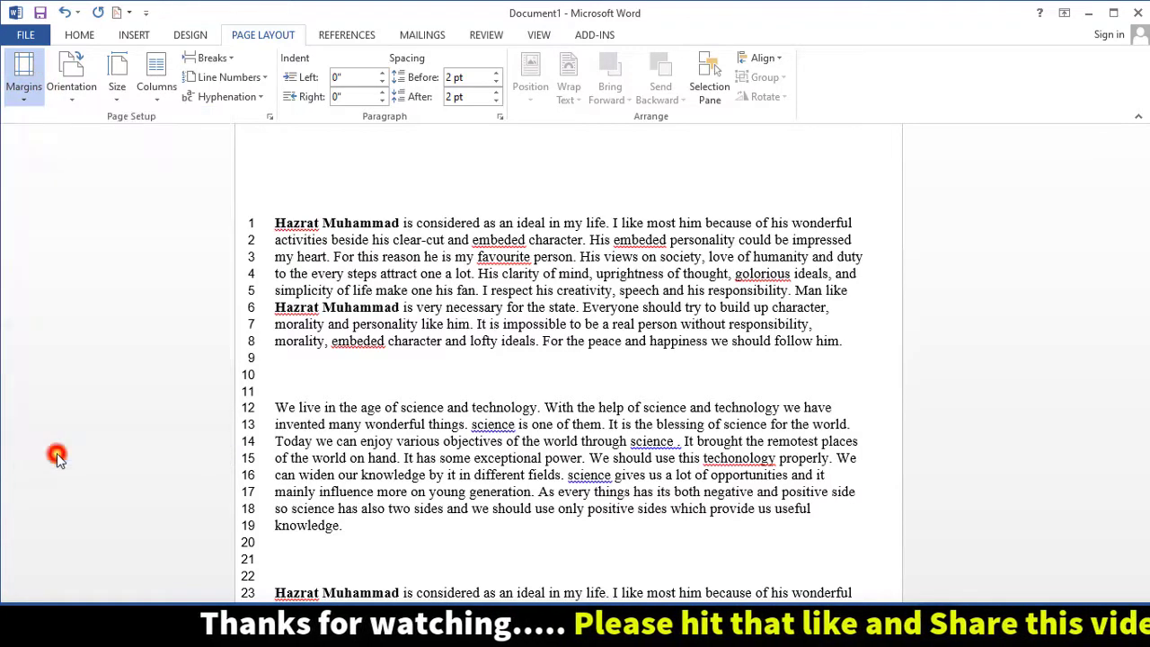
pyautogui.click(512, 200)
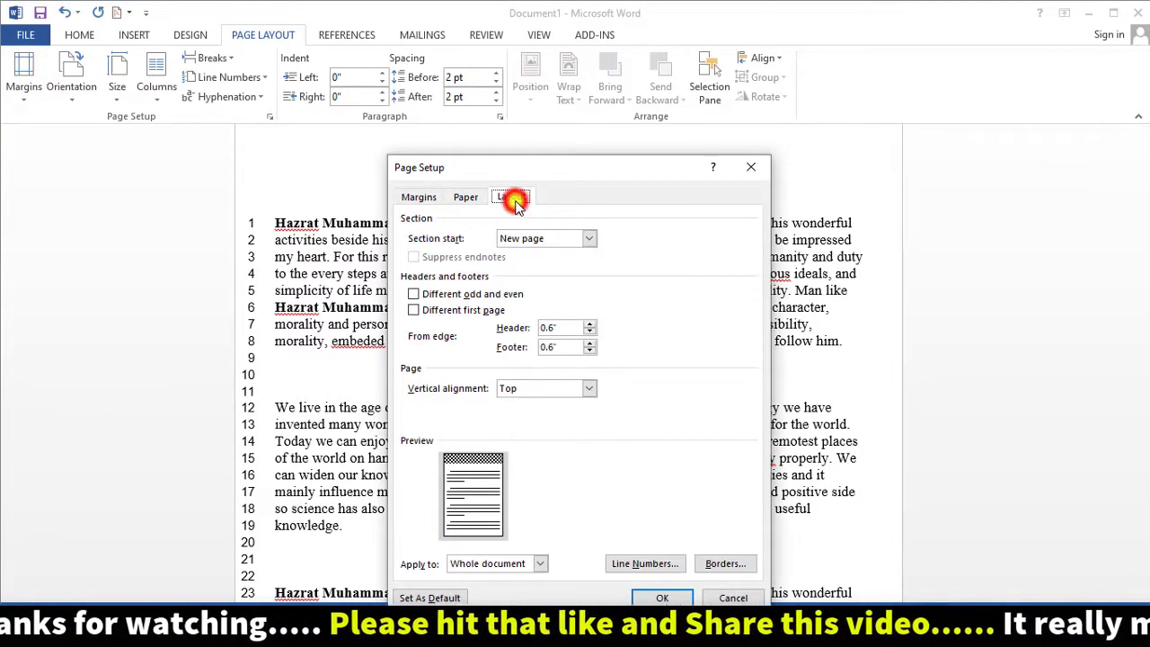
pyautogui.click(633, 563)
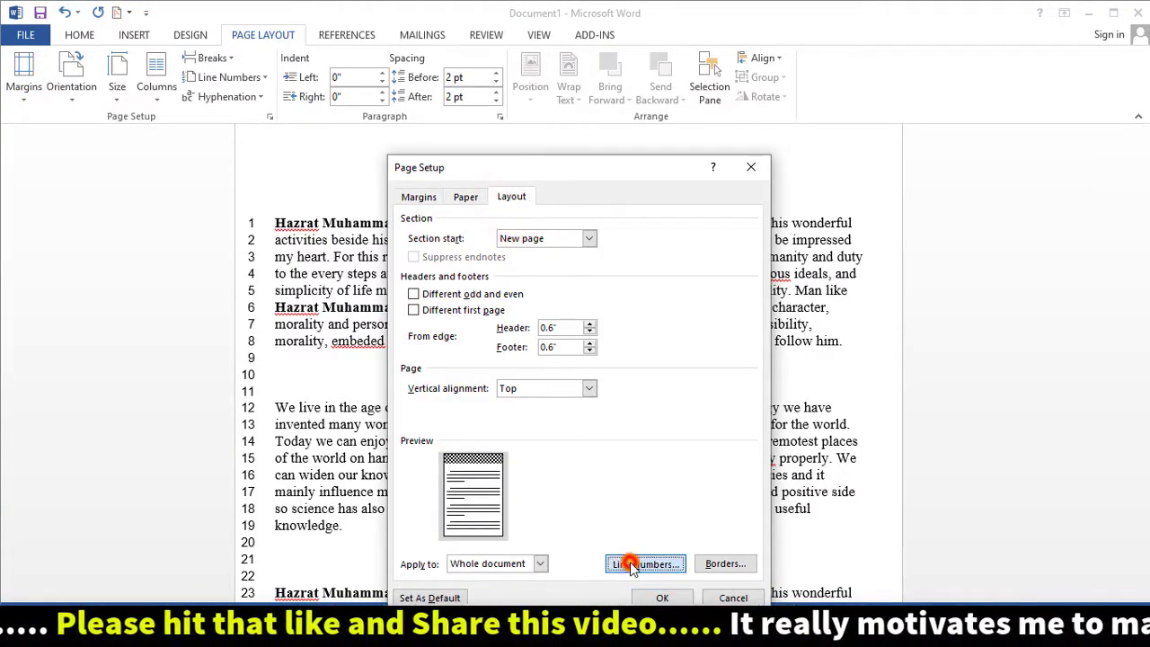
pyautogui.moveTo(379, 170)
pyautogui.mouseDown()
pyautogui.moveTo(388, 186)
pyautogui.moveTo(575, 186)
pyautogui.mouseUp()
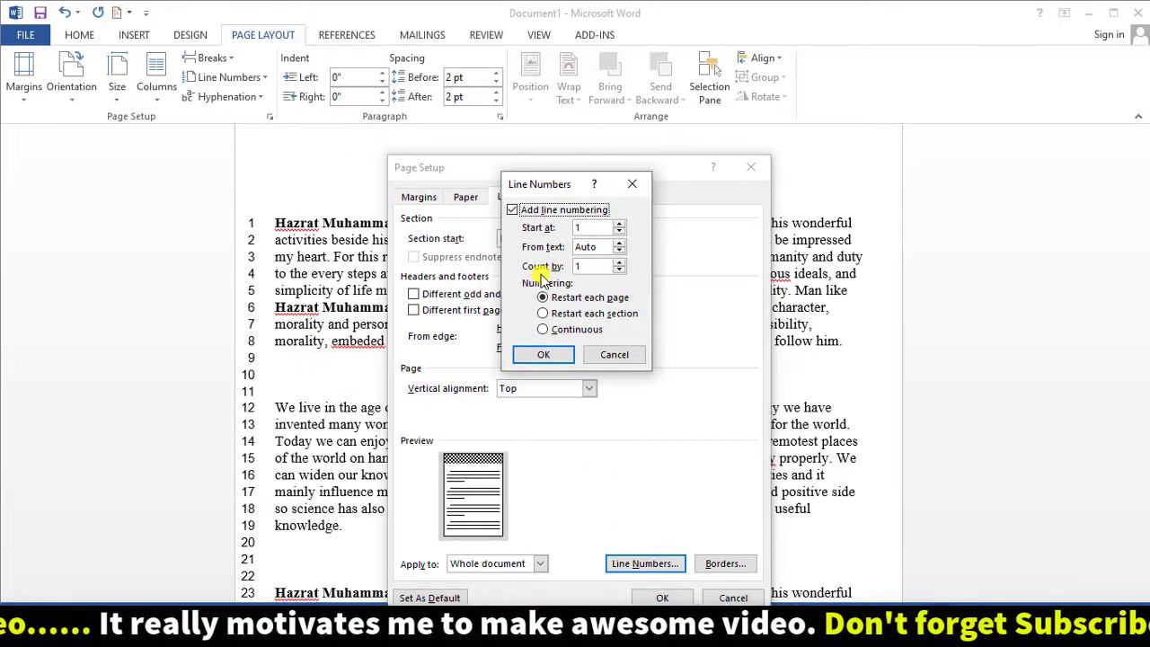
pyautogui.click(619, 261)
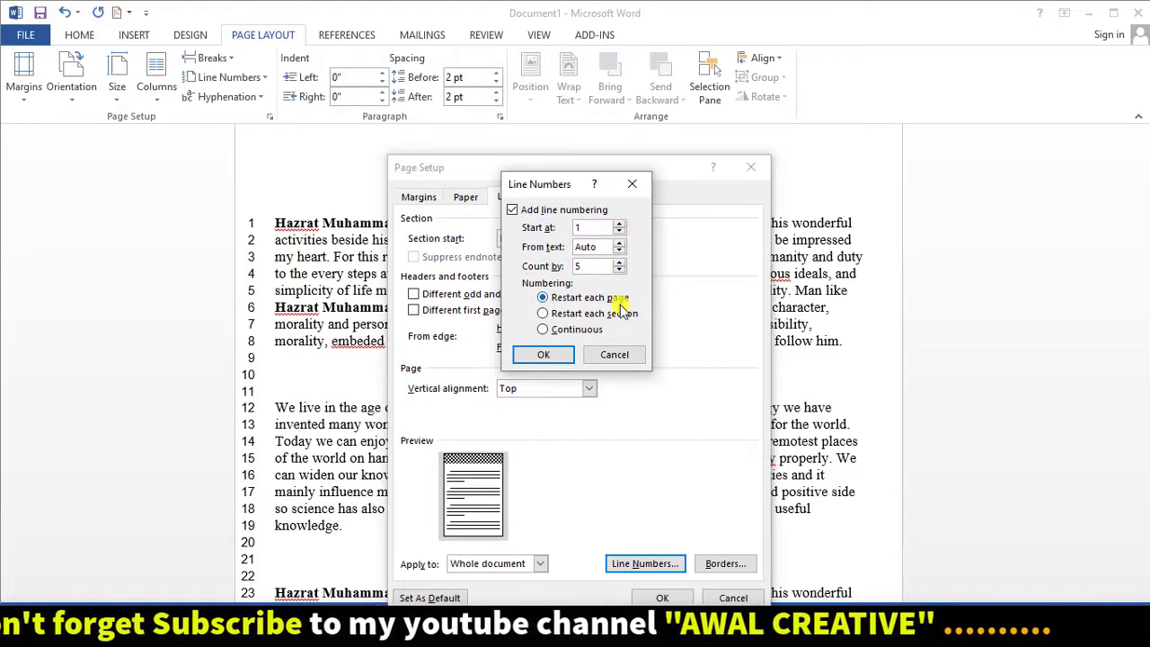
pyautogui.click(539, 356)
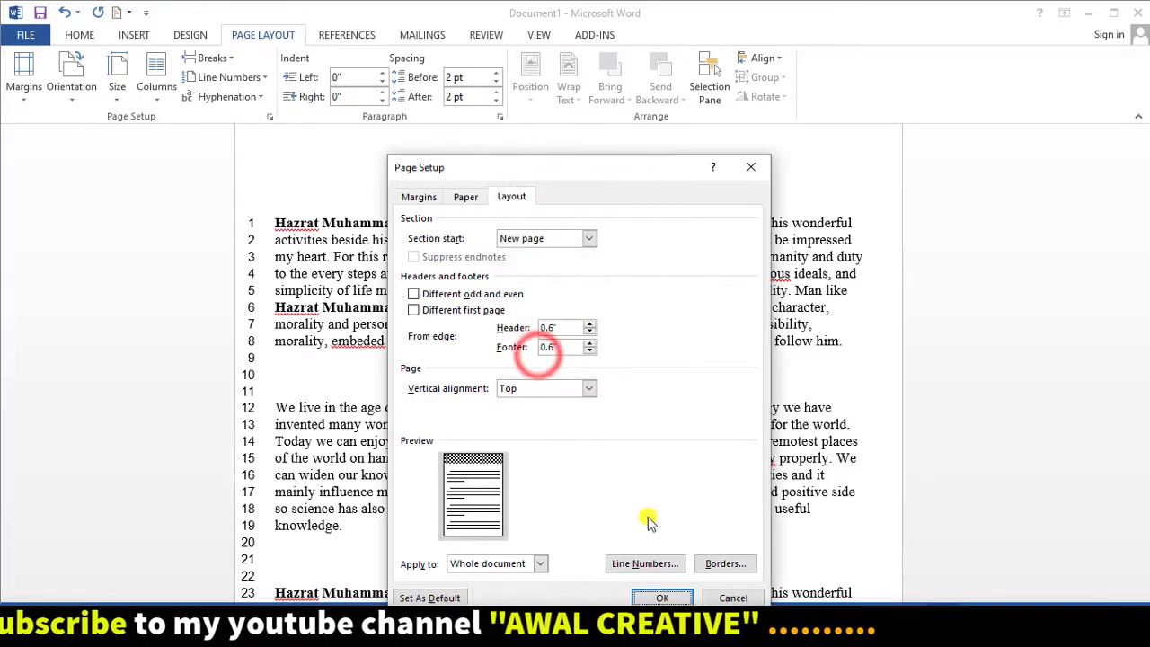
pyautogui.click(649, 595)
# Scroll back up and check that numbers now appear at every fifth line.
pyautogui.scroll(3, 350, 306)
pyautogui.scroll(3, 349, 313)
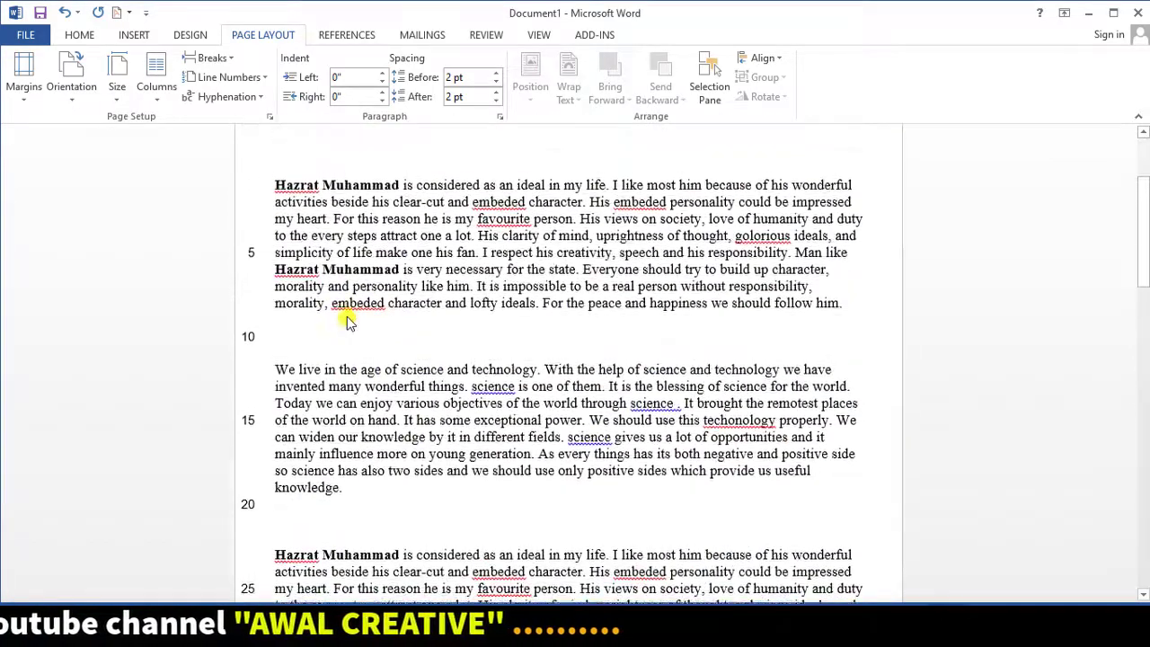
pyautogui.scroll(3, 348, 321)
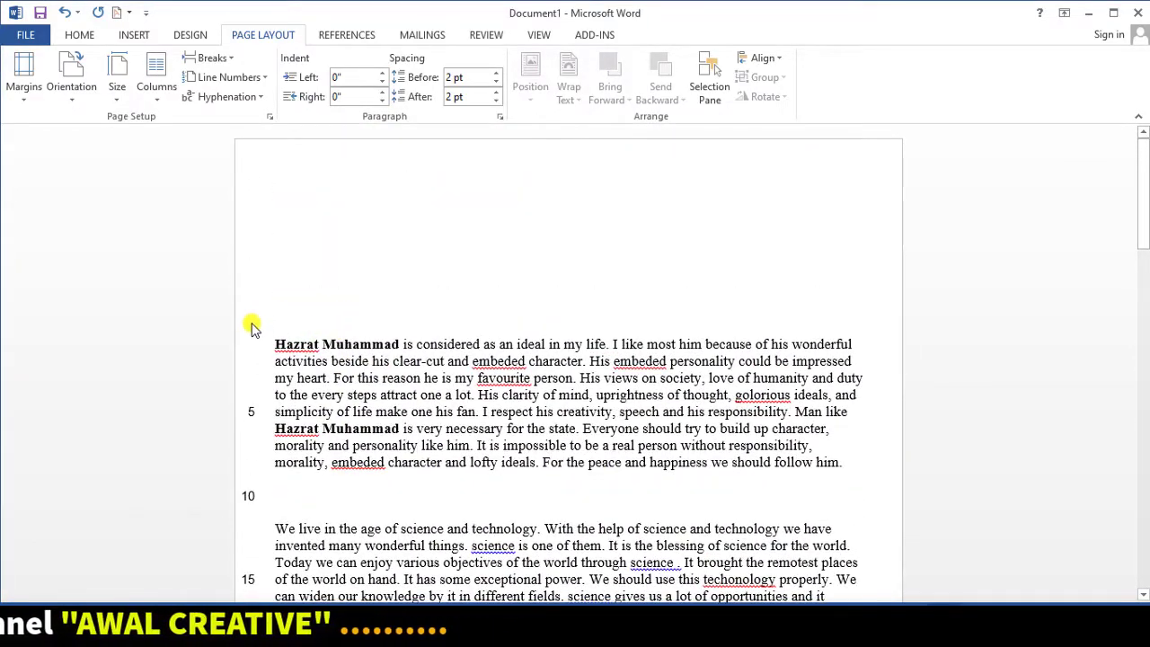
pyautogui.moveTo(231, 332); pyautogui.dragTo(323, 422)
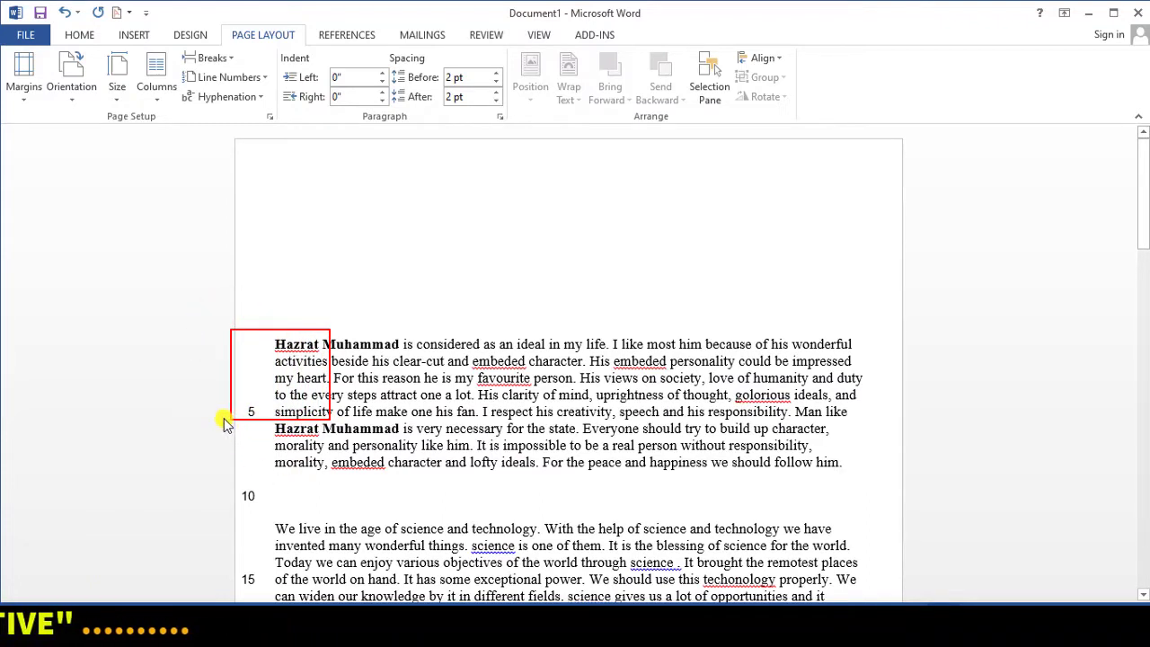
pyautogui.moveTo(224, 418); pyautogui.dragTo(310, 507)
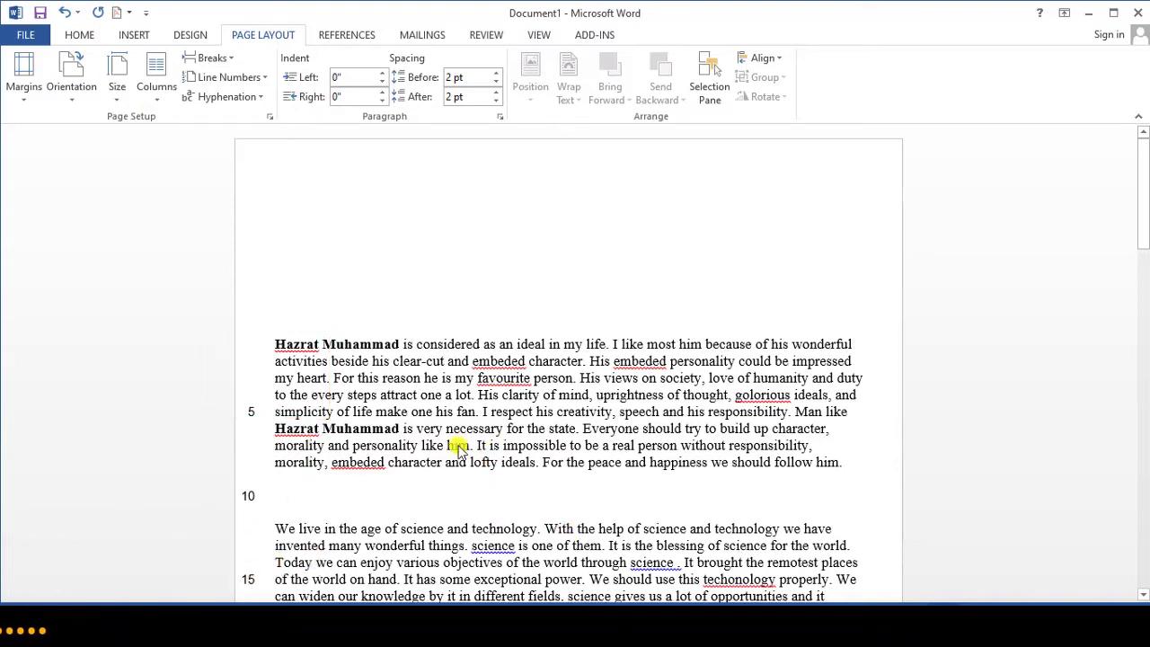
# Change the line-numbering Count by interval to 10 through Page Setup.
pyautogui.click(20, 86)
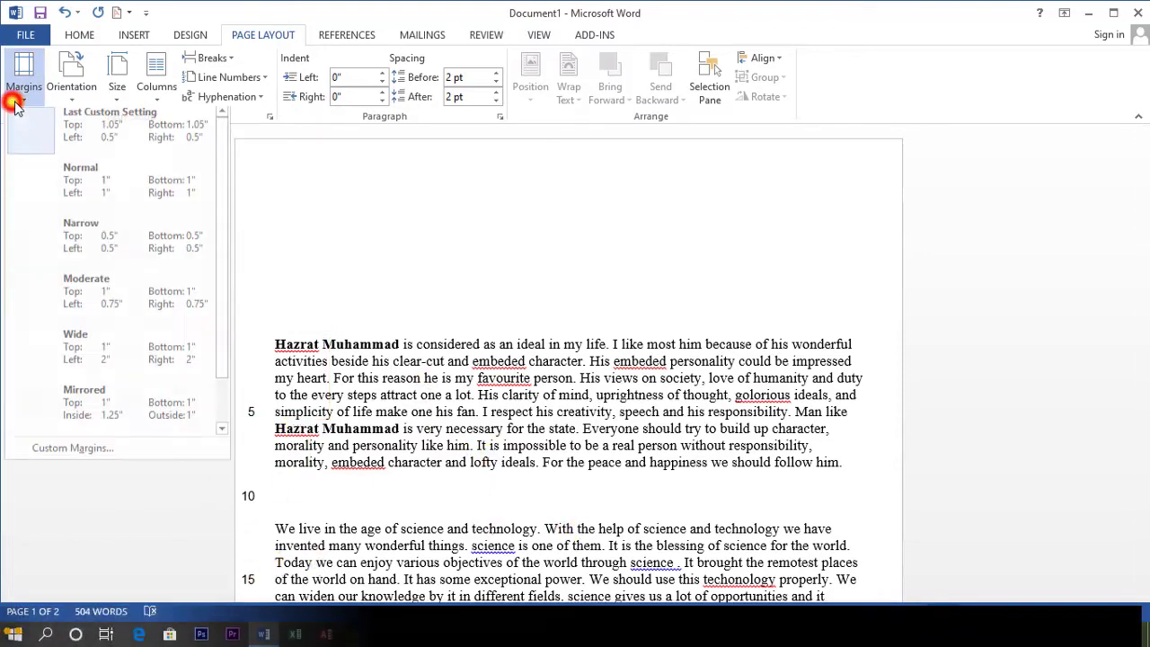
pyautogui.click(62, 456)
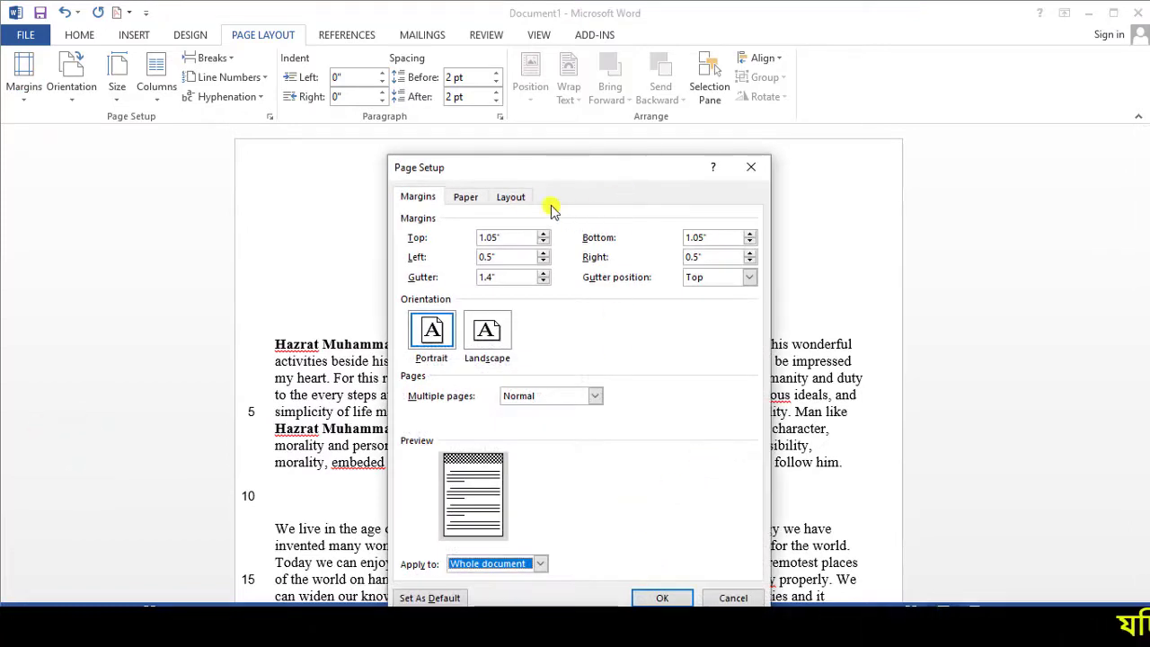
pyautogui.click(511, 197)
pyautogui.click(663, 561)
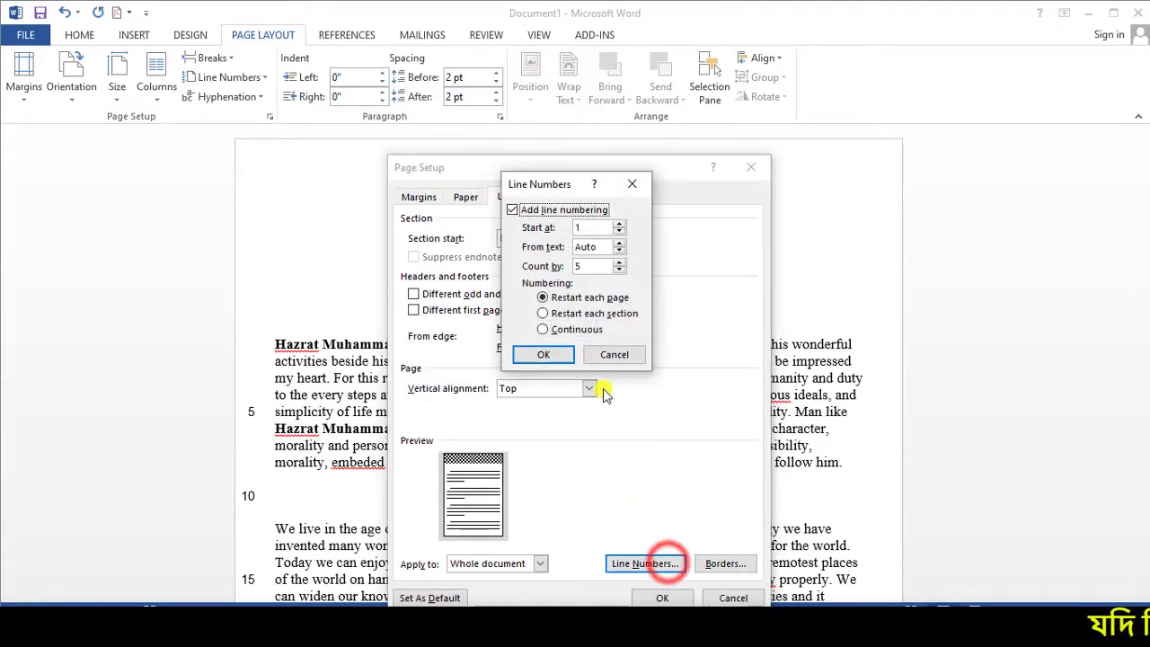
pyautogui.click(619, 263)
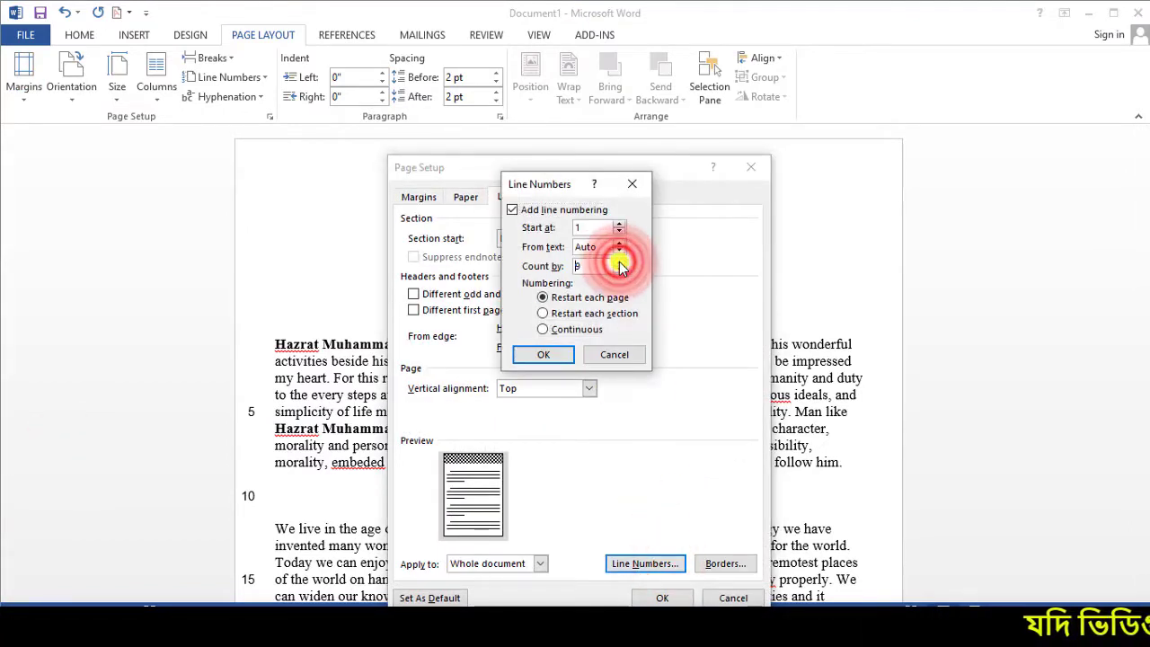
pyautogui.click(619, 261)
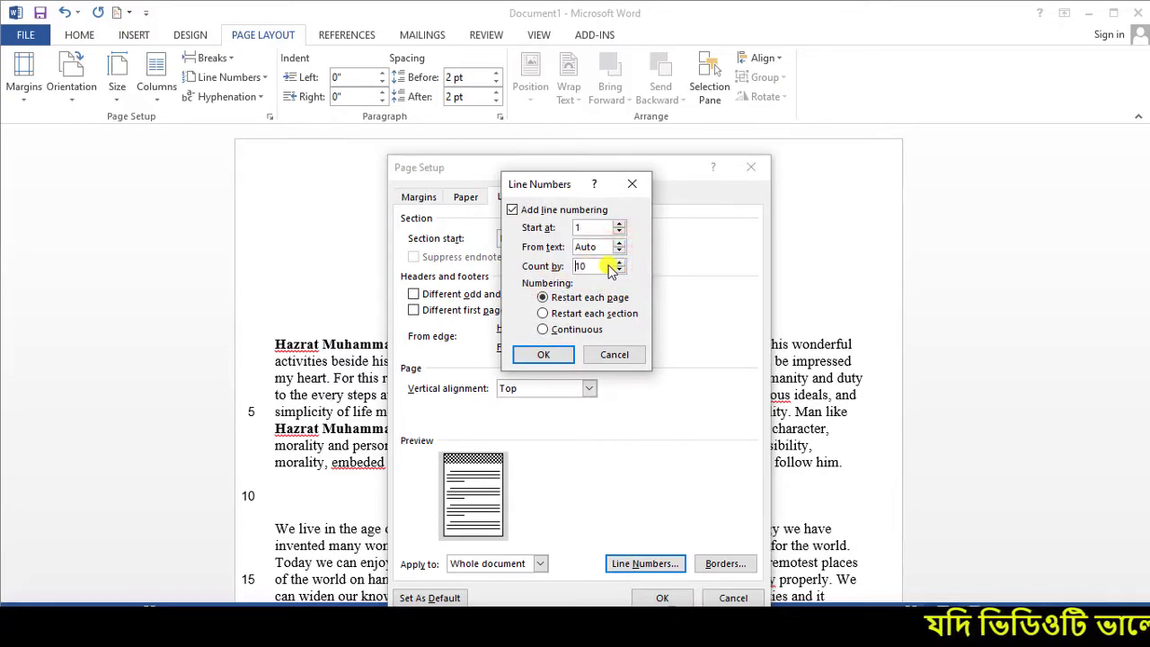
pyautogui.click(547, 356)
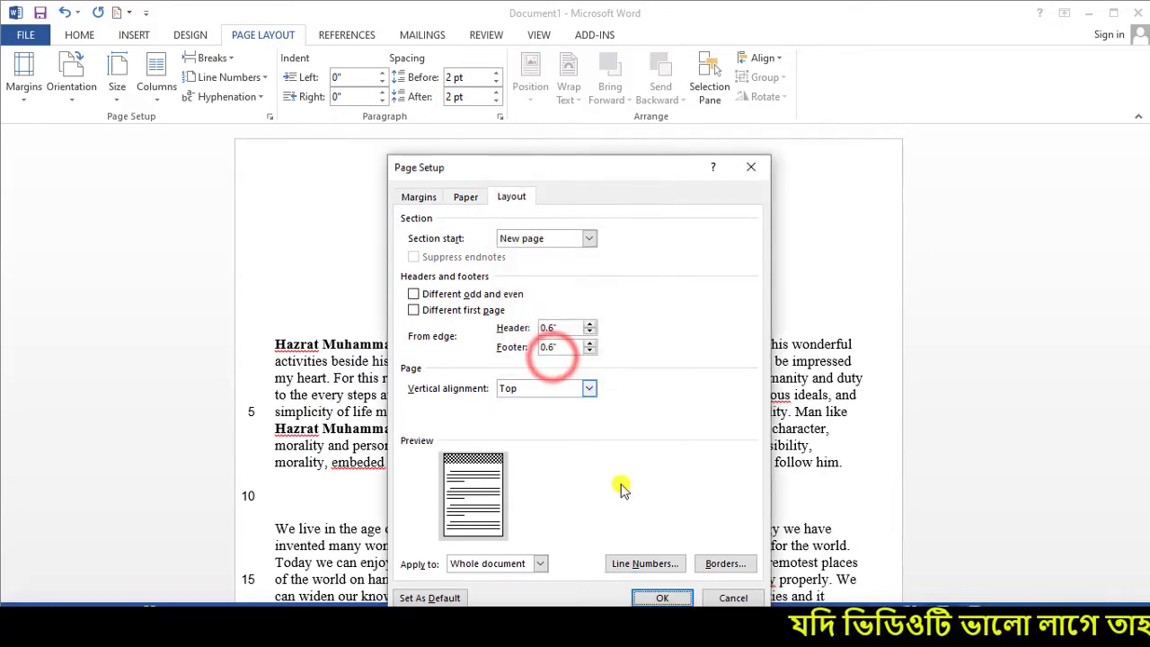
pyautogui.click(662, 597)
# Scroll through the document to confirm numbering every tenth line (10, 20, 30…).
pyautogui.scroll(5, 377, 349)
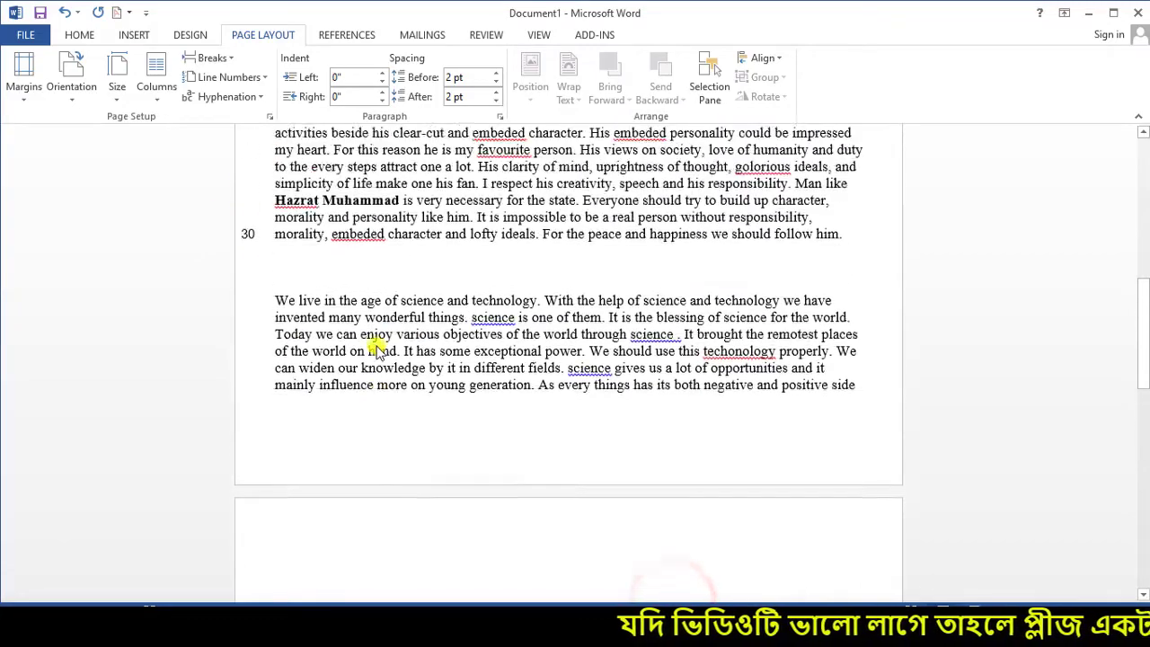
pyautogui.scroll(5, 378, 349)
pyautogui.scroll(5, 377, 337)
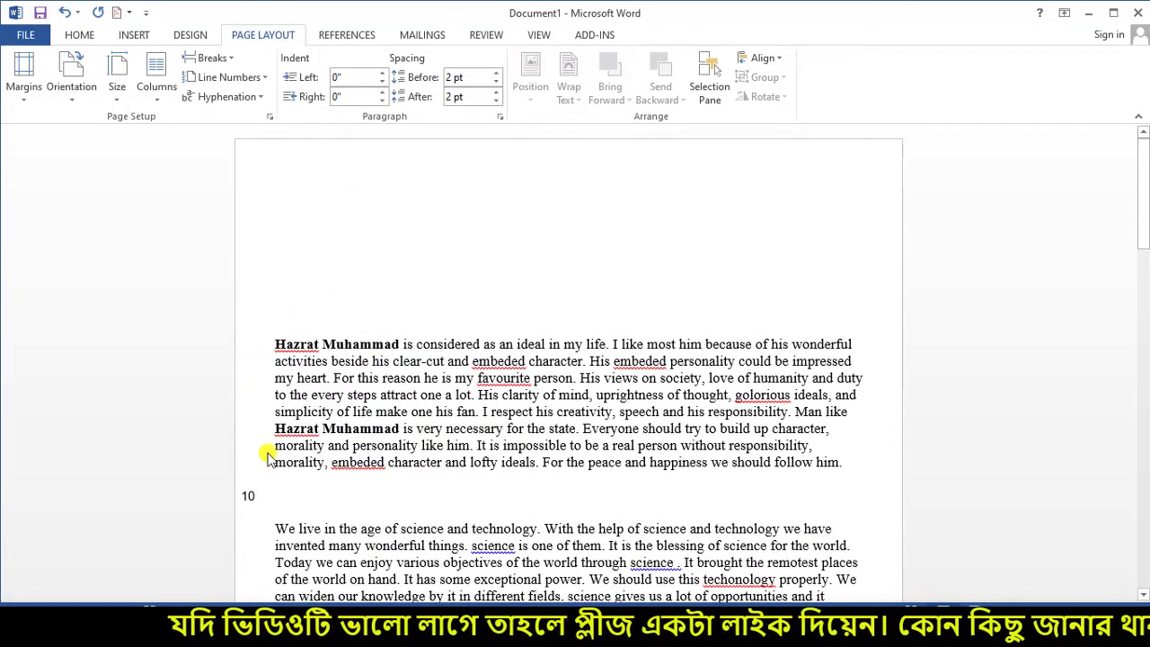
pyautogui.scroll(-1, 268, 458)
pyautogui.scroll(-3, 268, 459)
pyautogui.scroll(-3, 268, 463)
pyautogui.scroll(-1, 268, 468)
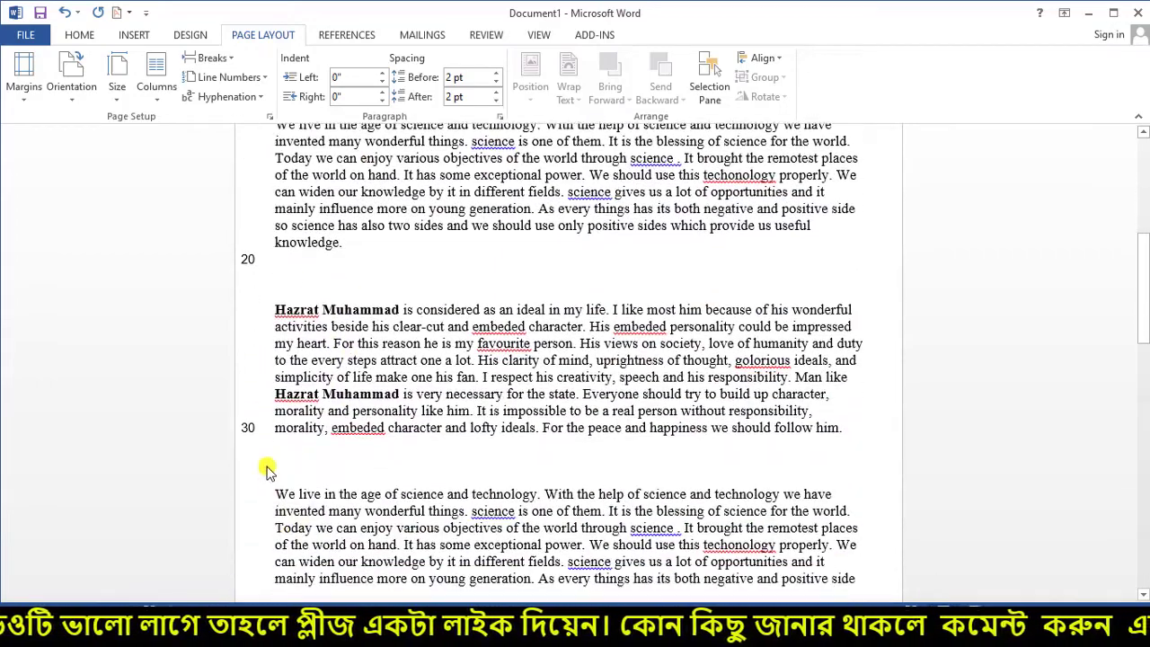
pyautogui.scroll(3, 297, 413)
pyautogui.scroll(5, 308, 303)
pyautogui.scroll(2, 332, 290)
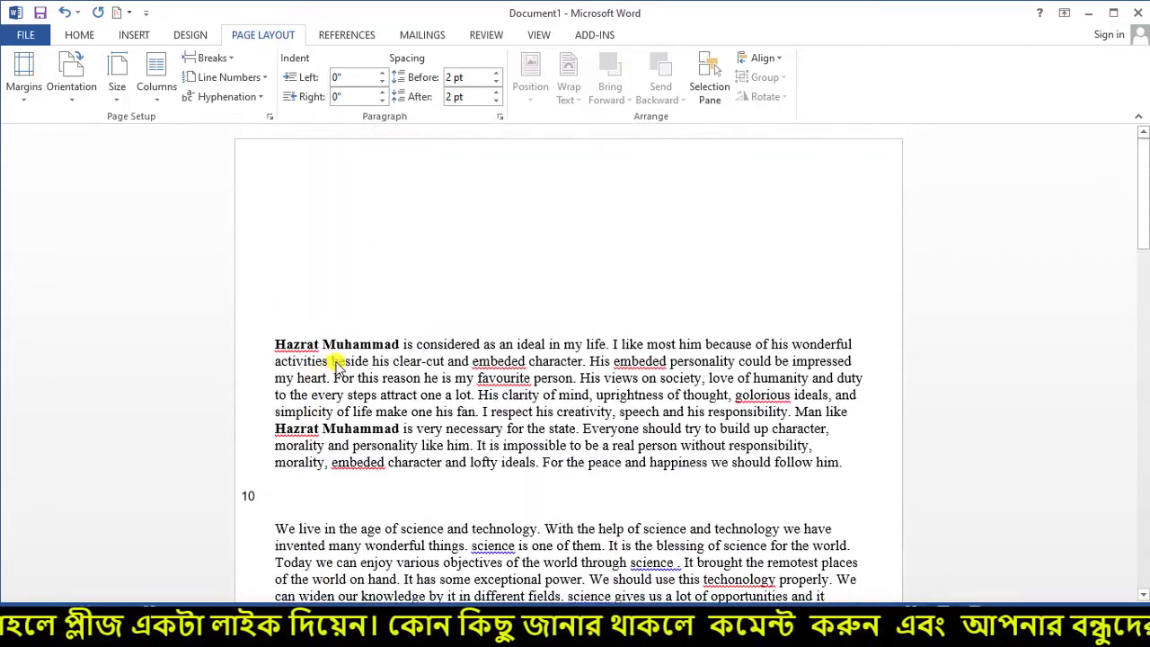
# Apply the Narrow margin preset and turn the page to landscape orientation.
pyautogui.click(14, 90)
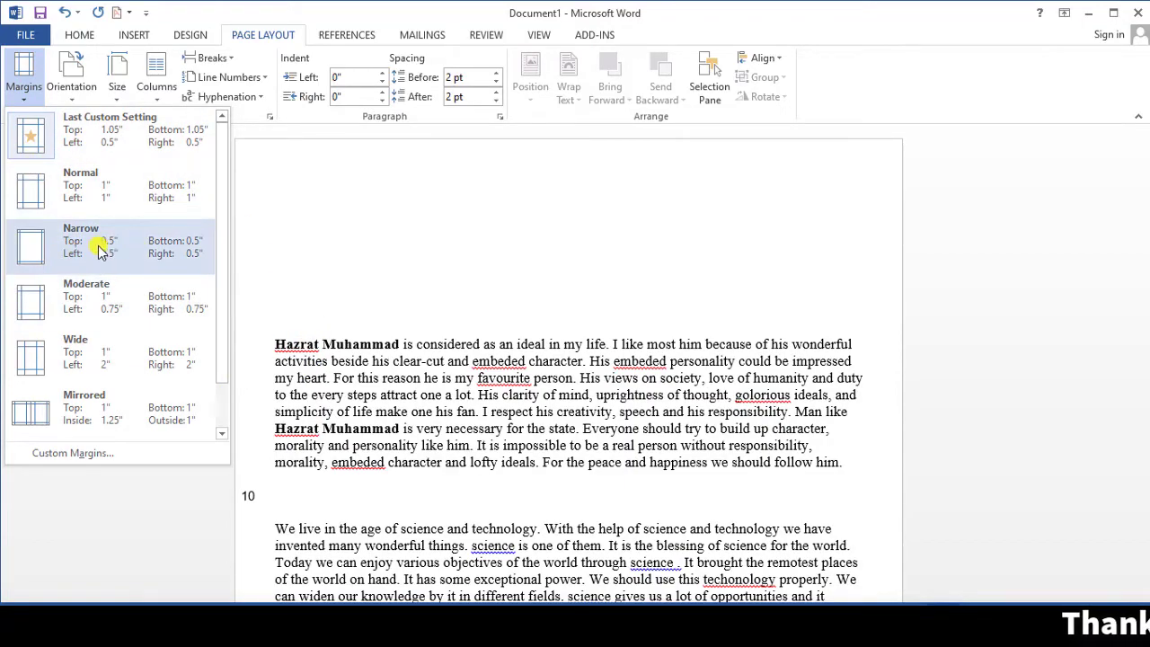
pyautogui.click(162, 253)
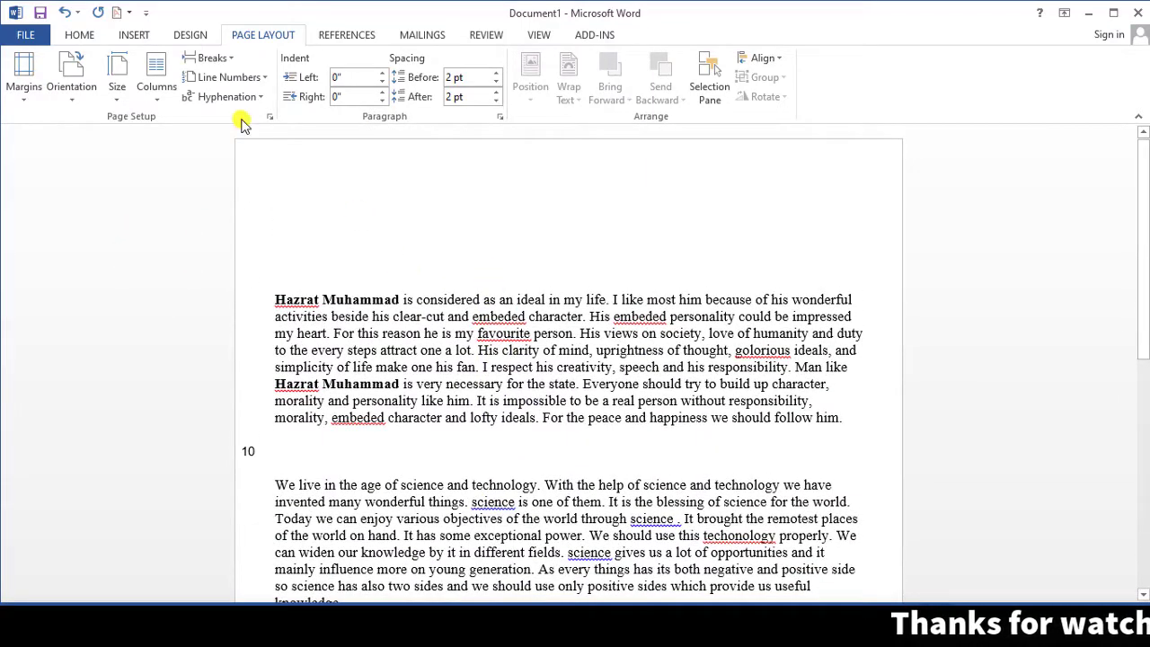
pyautogui.click(71, 93)
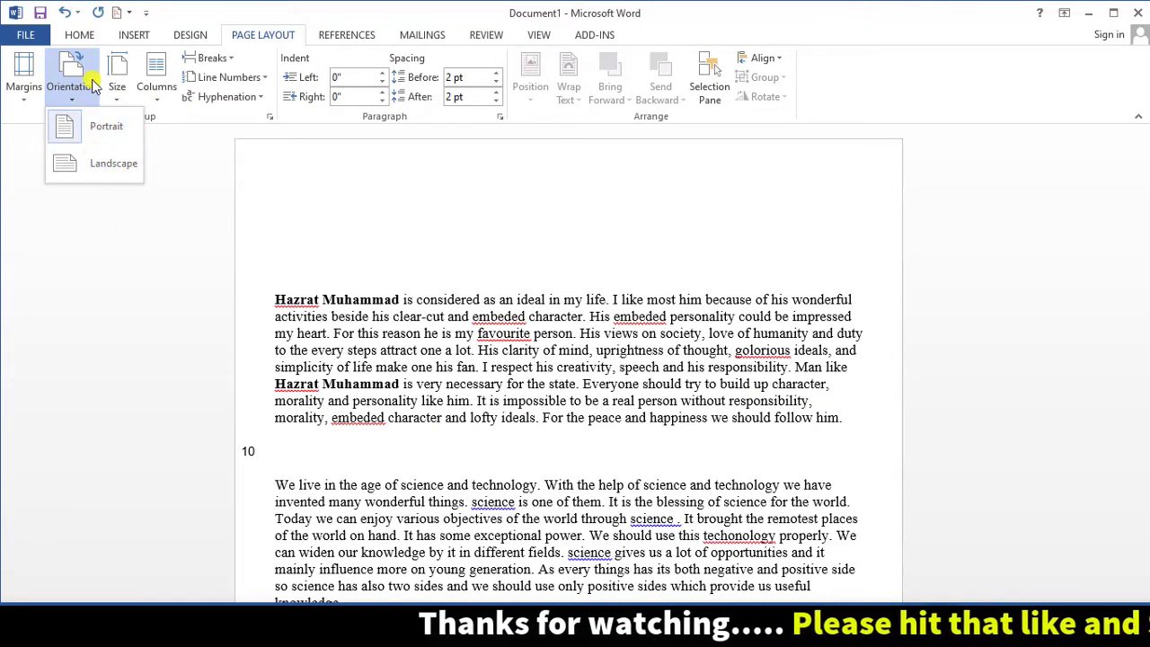
pyautogui.click(65, 131)
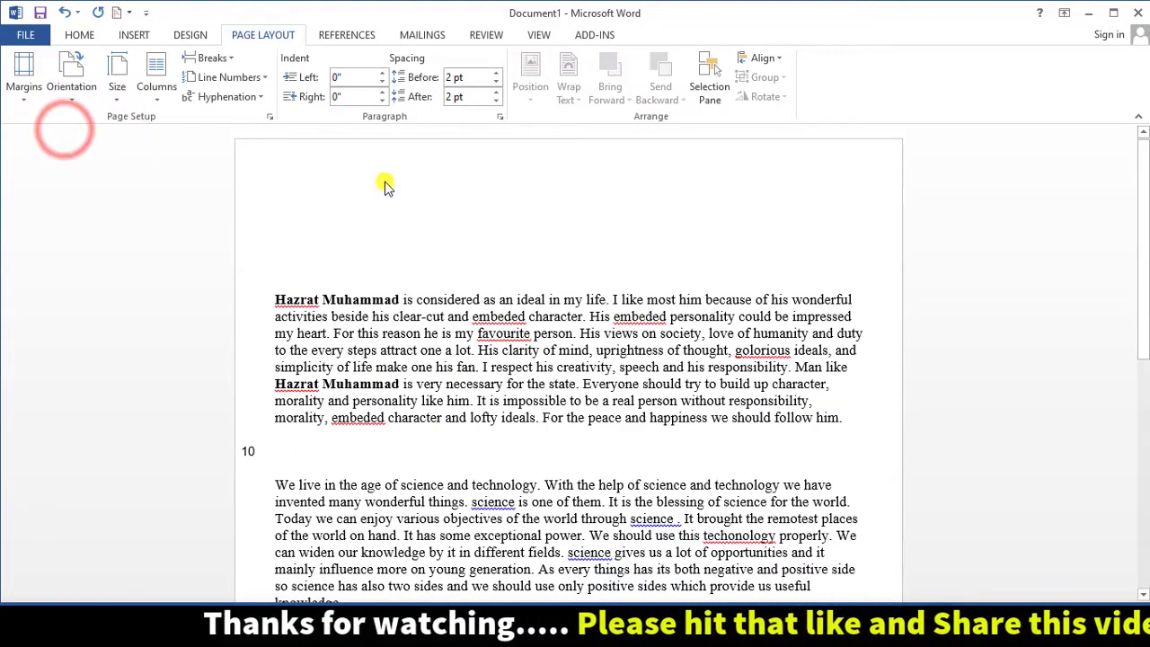
pyautogui.click(79, 94)
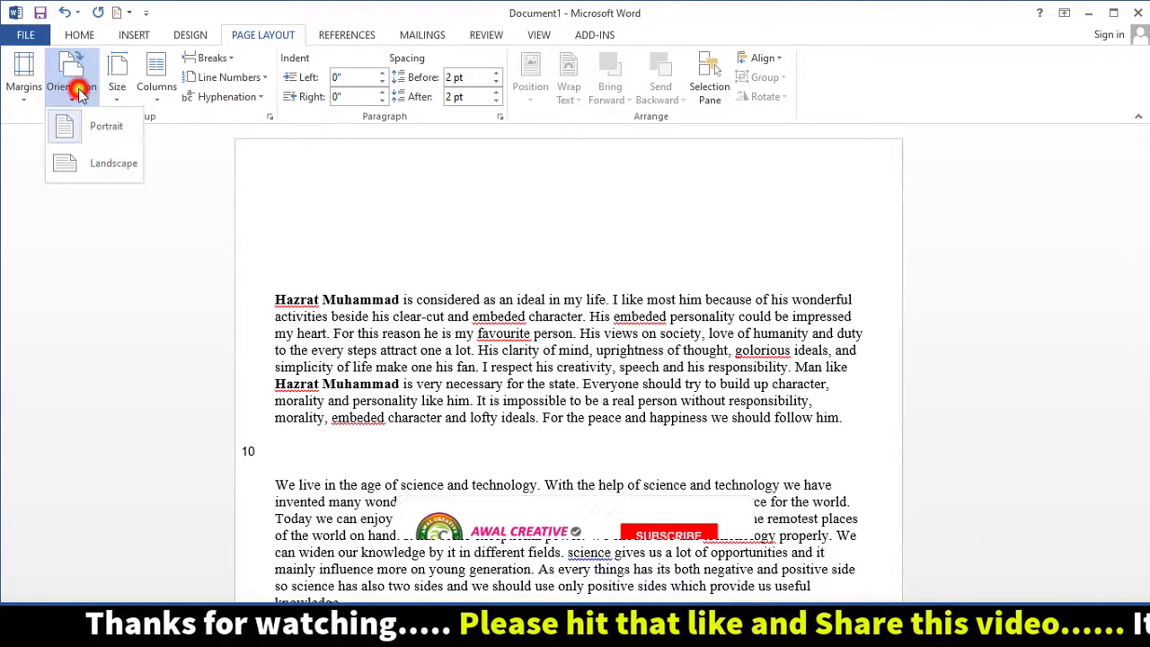
pyautogui.click(90, 164)
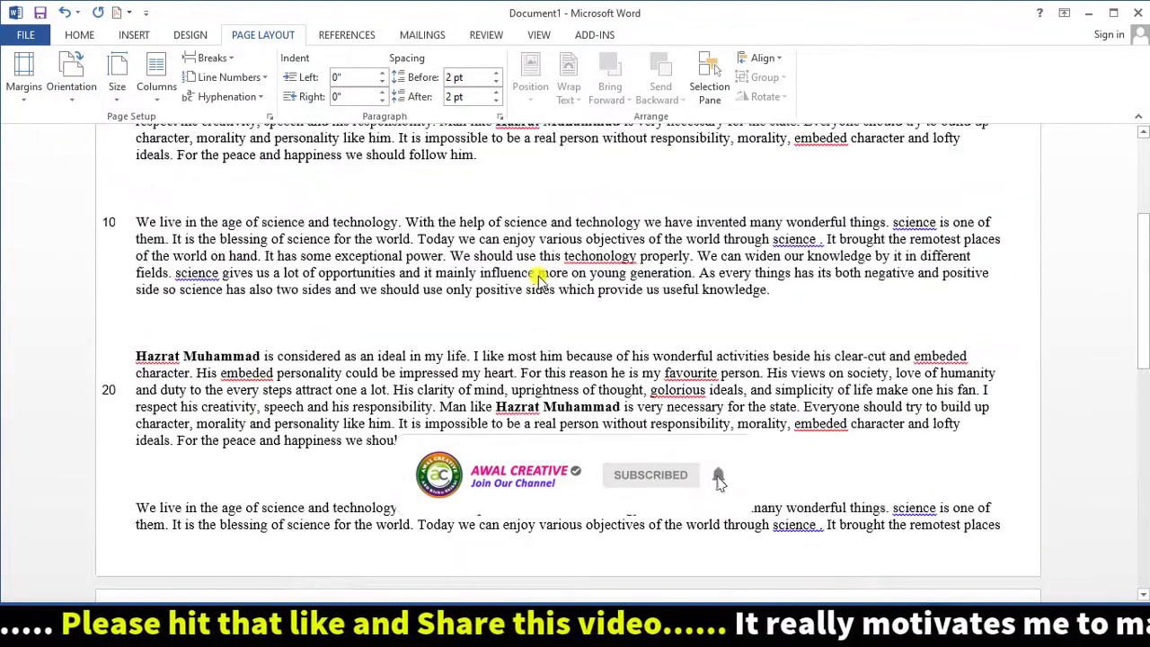
# Review the landscape page, then switch the orientation back to portrait.
pyautogui.scroll(-3, 460, 260)
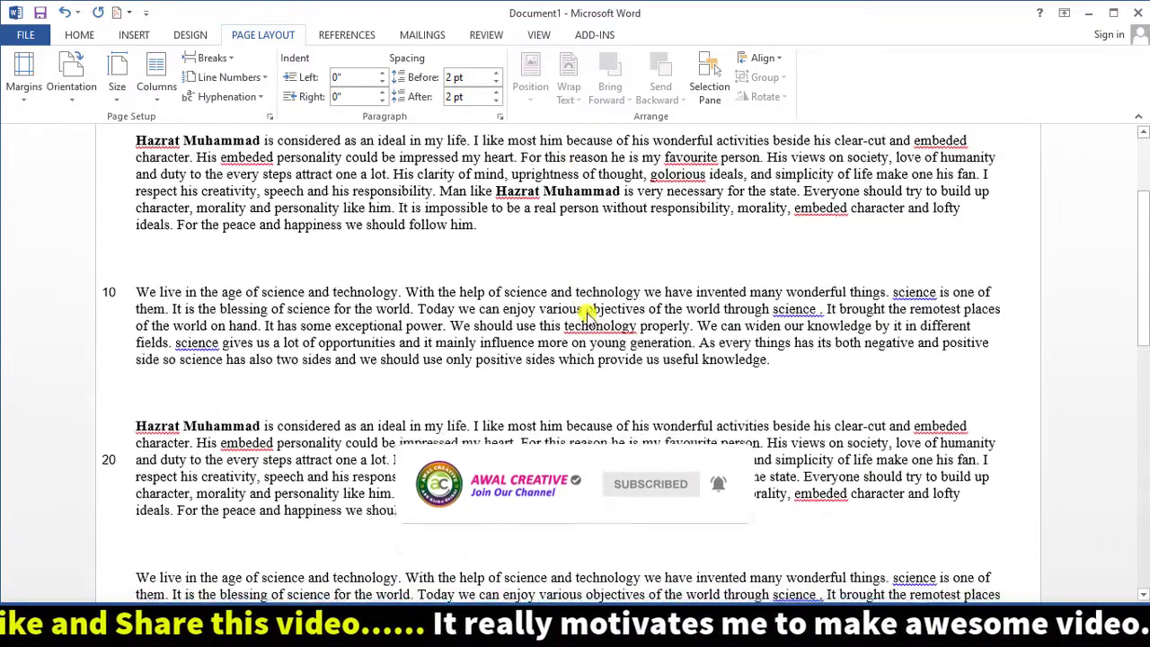
pyautogui.scroll(-5, 460, 260)
pyautogui.scroll(5, 334, 267)
pyautogui.scroll(3, 333, 267)
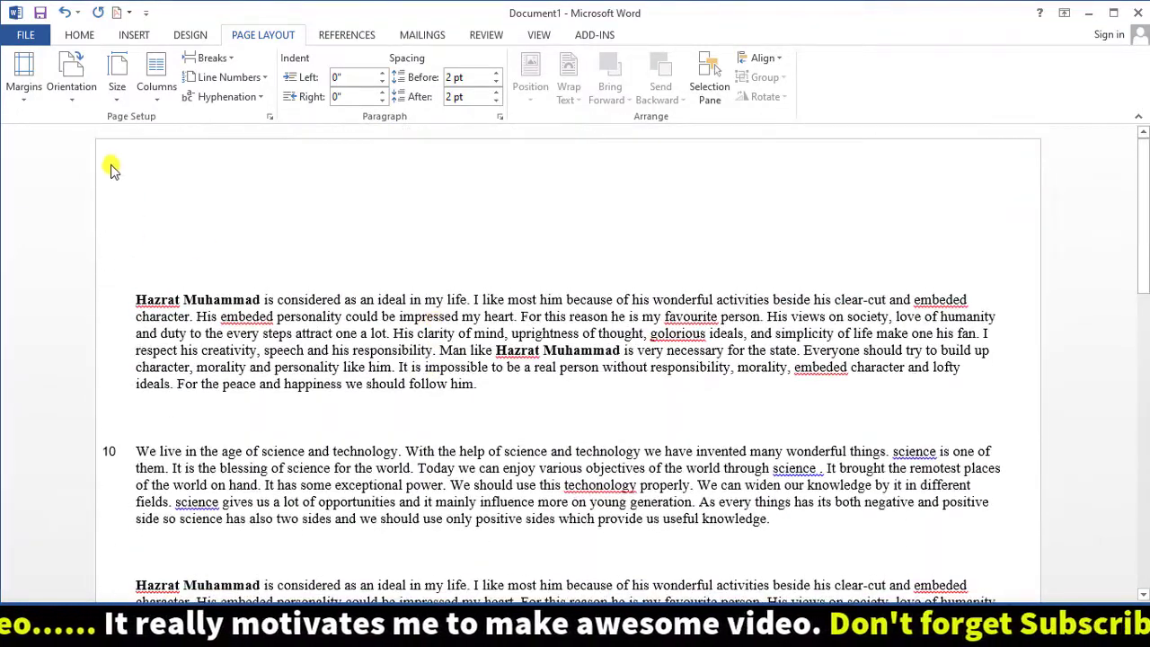
pyautogui.click(74, 96)
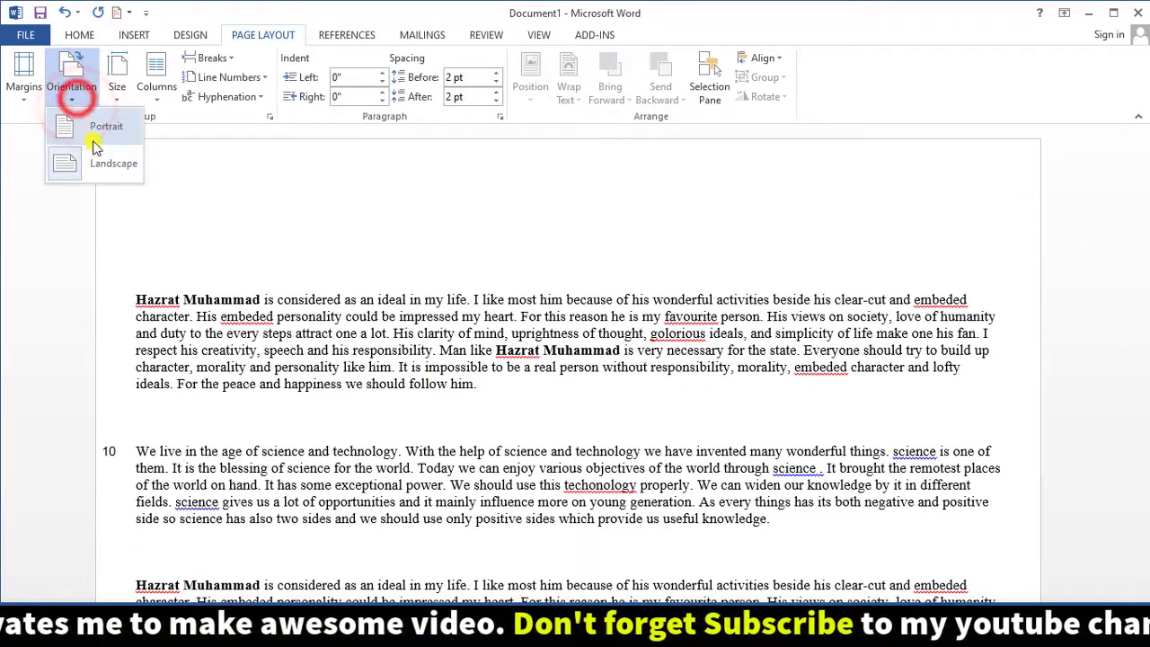
pyautogui.click(91, 132)
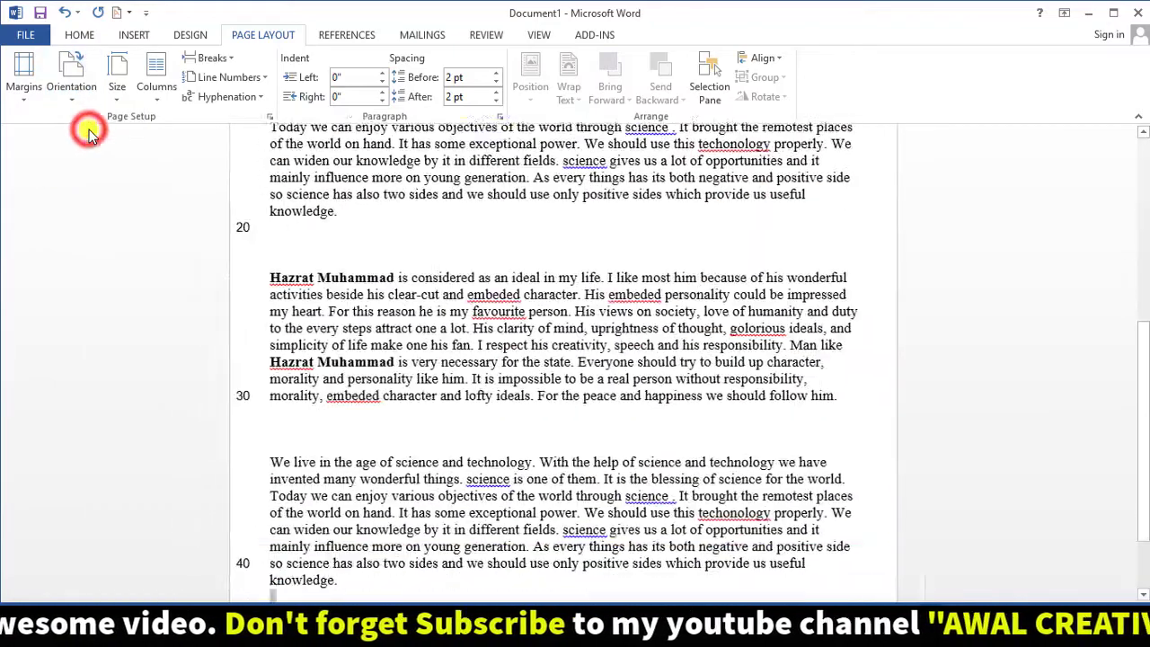
pyautogui.scroll(-3, 449, 257)
pyautogui.scroll(5, 455, 257)
pyautogui.scroll(4, 452, 270)
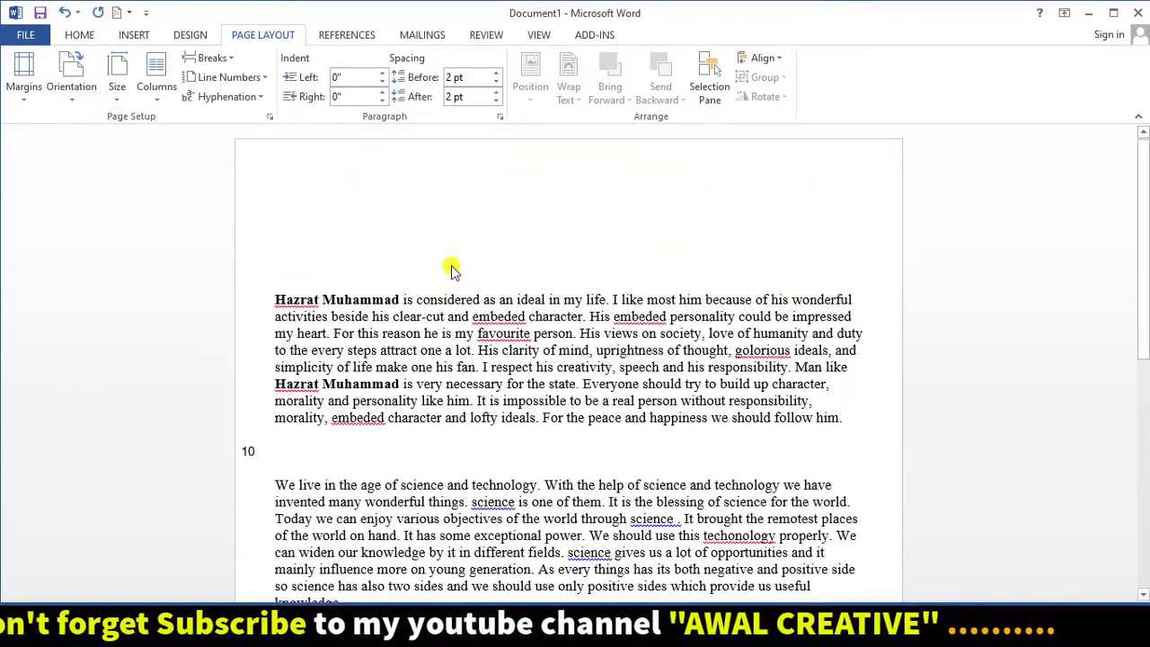
# Look over Page Setup's Paper and Layout tabs unchanged, then choose Letter paper size.
pyautogui.click(118, 95)
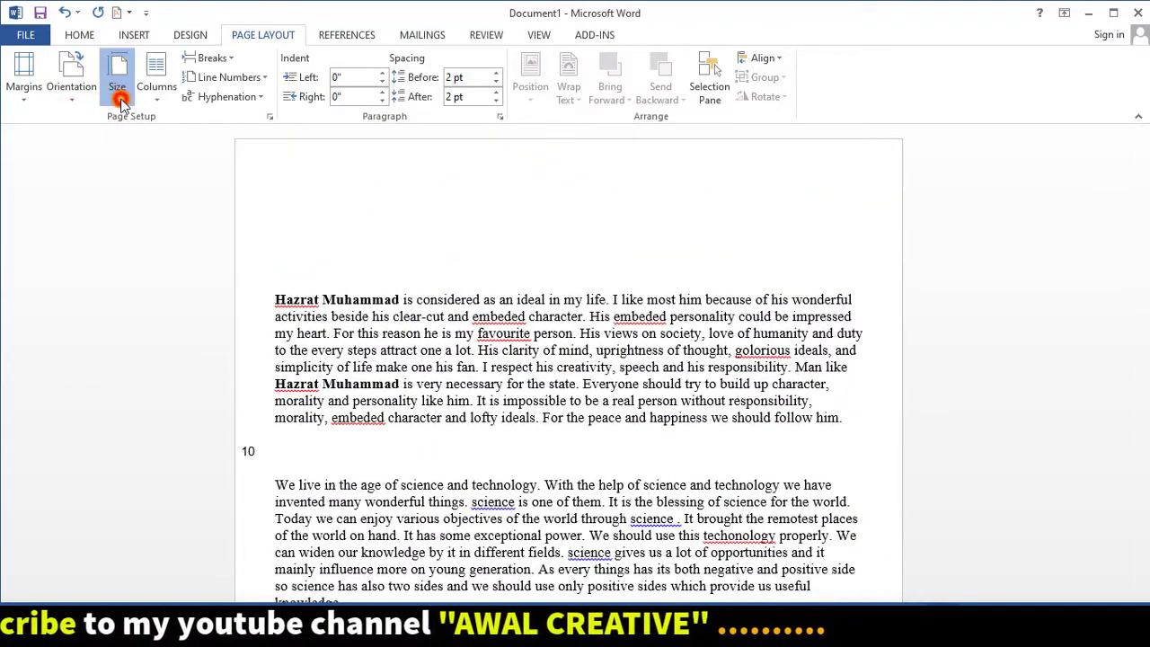
pyautogui.click(22, 94)
pyautogui.click(87, 452)
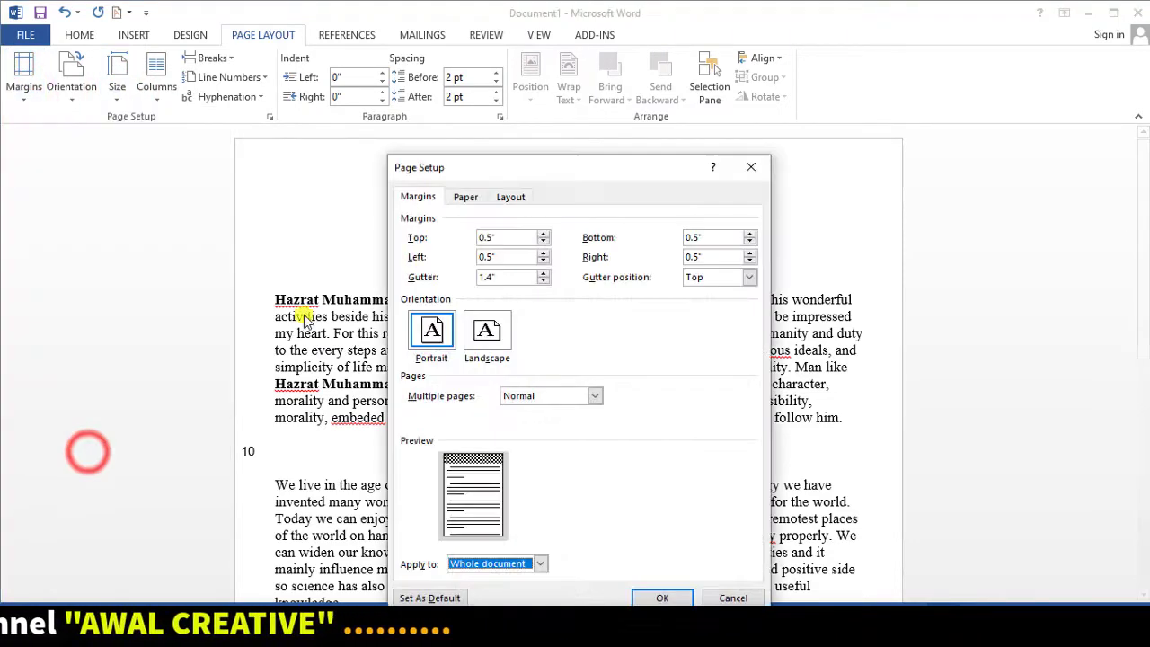
pyautogui.click(466, 197)
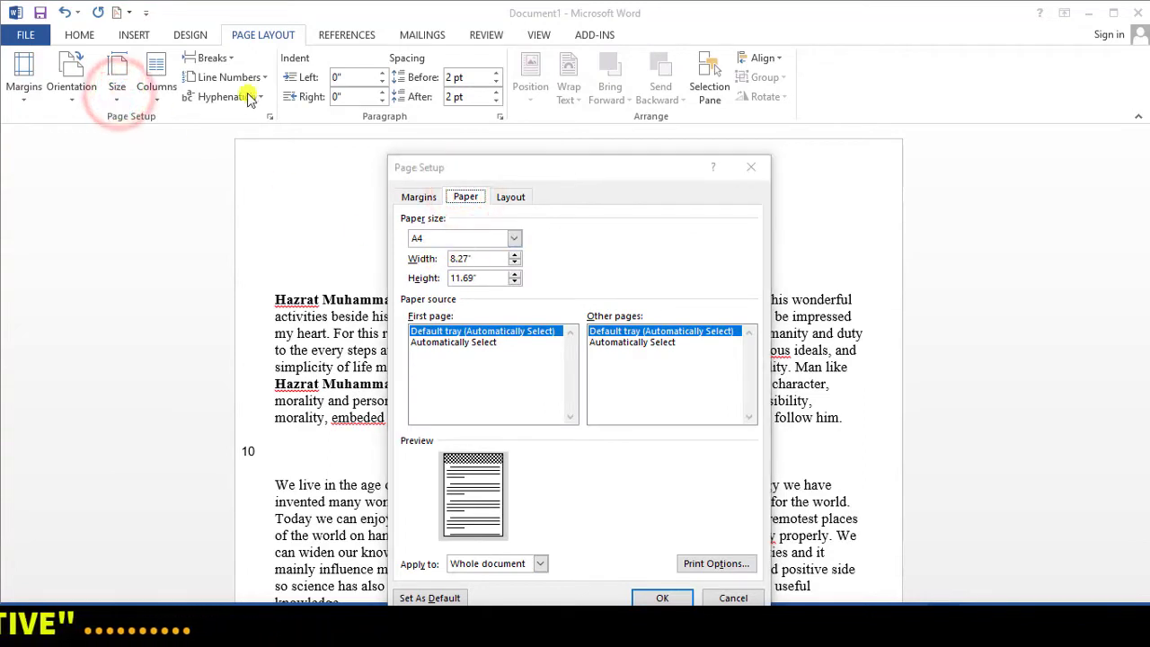
pyautogui.click(511, 198)
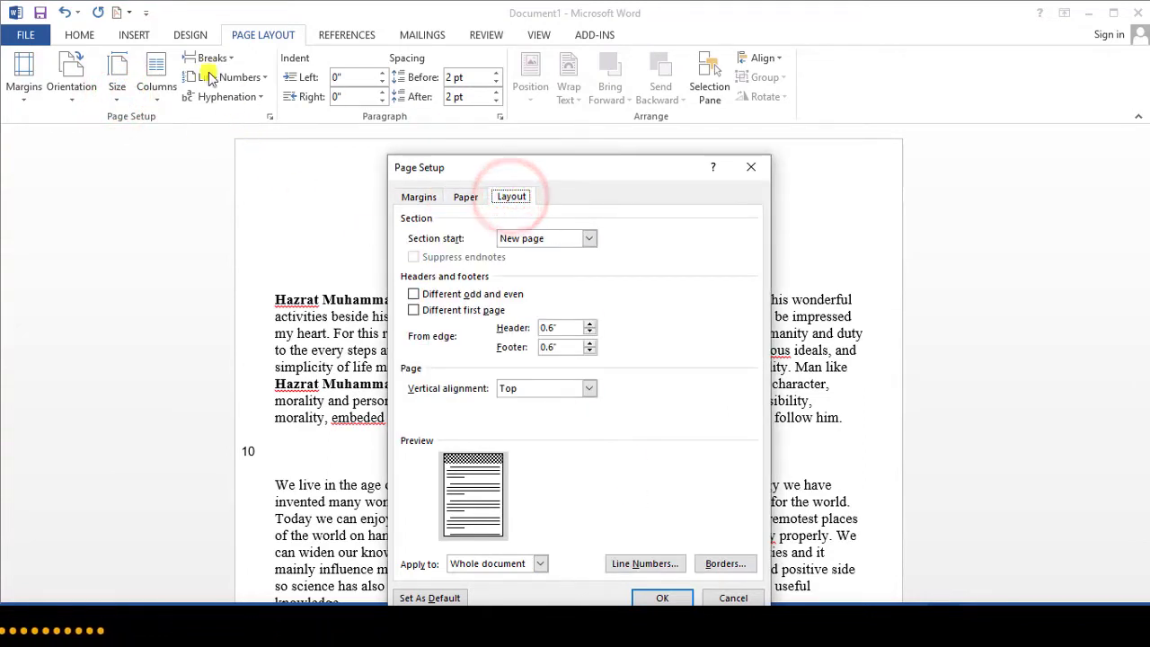
pyautogui.click(757, 169)
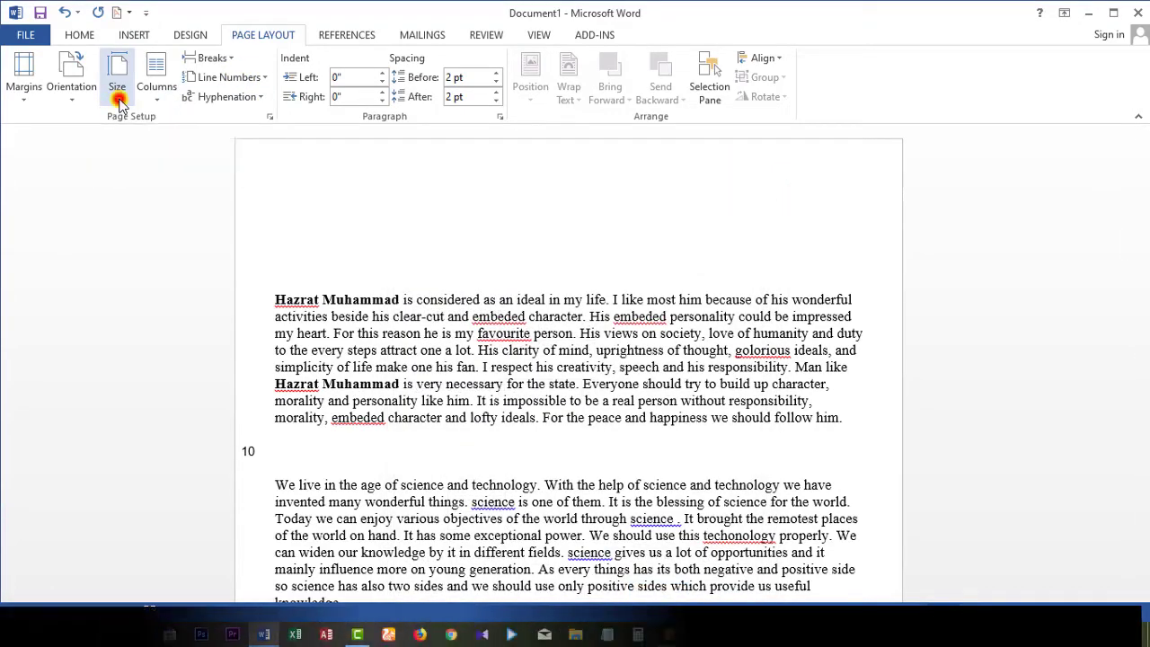
pyautogui.click(117, 95)
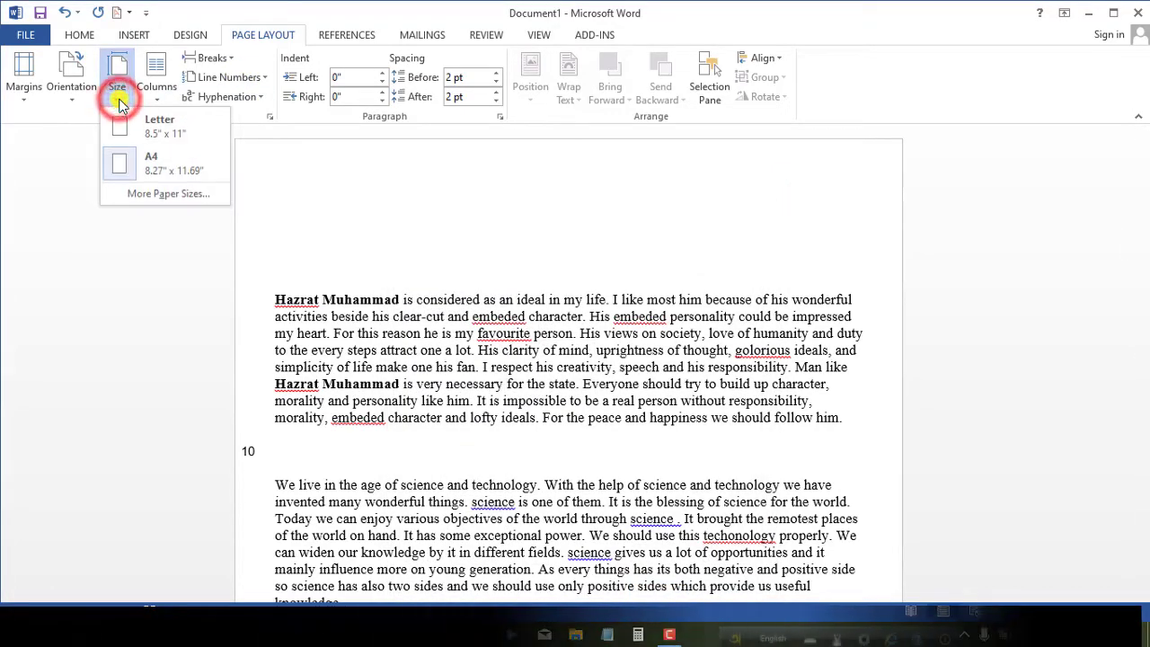
pyautogui.click(155, 133)
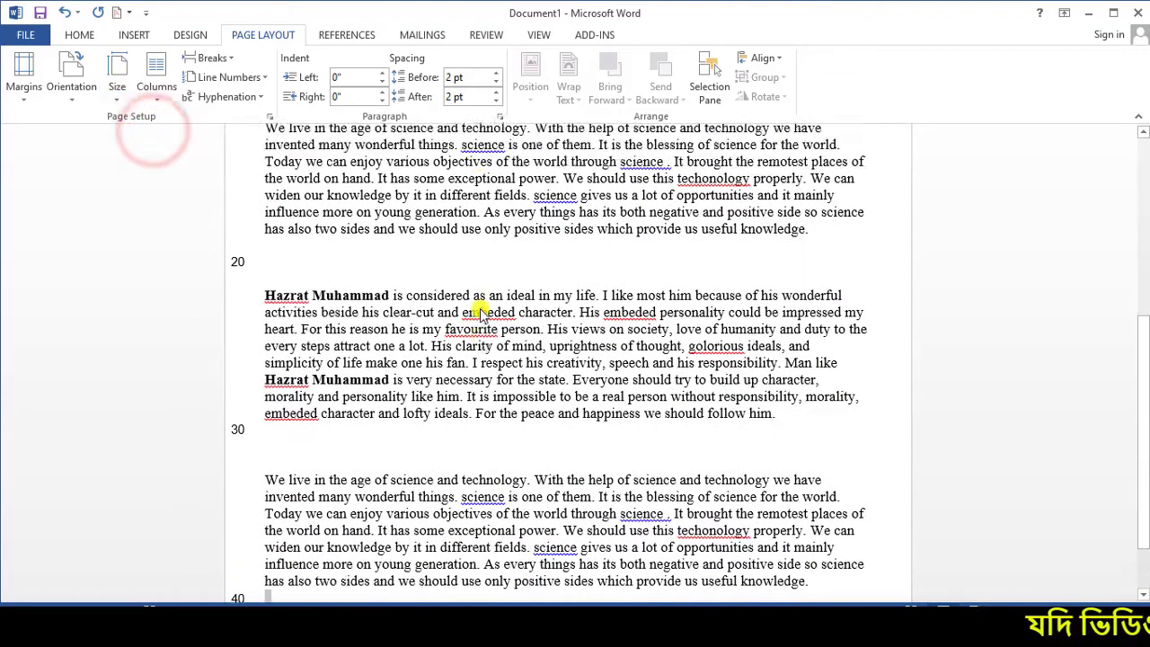
# Switch to A4, then set a custom 9 × 10 inch paper size, dismissing the margin warning.
pyautogui.click(115, 89)
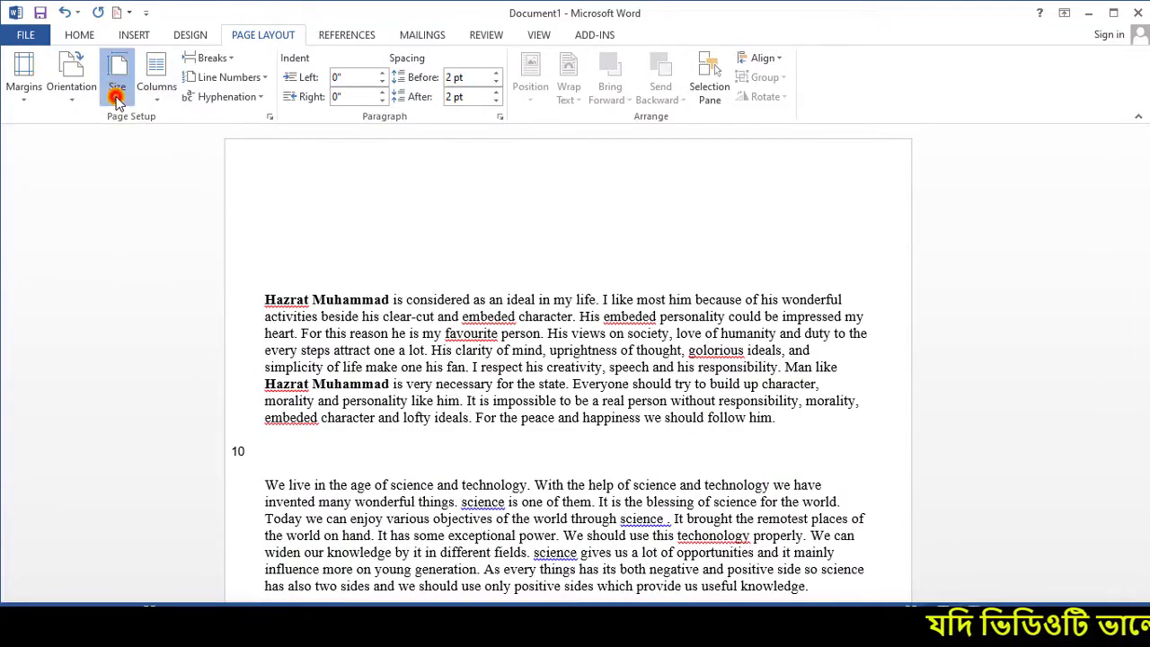
pyautogui.click(175, 170)
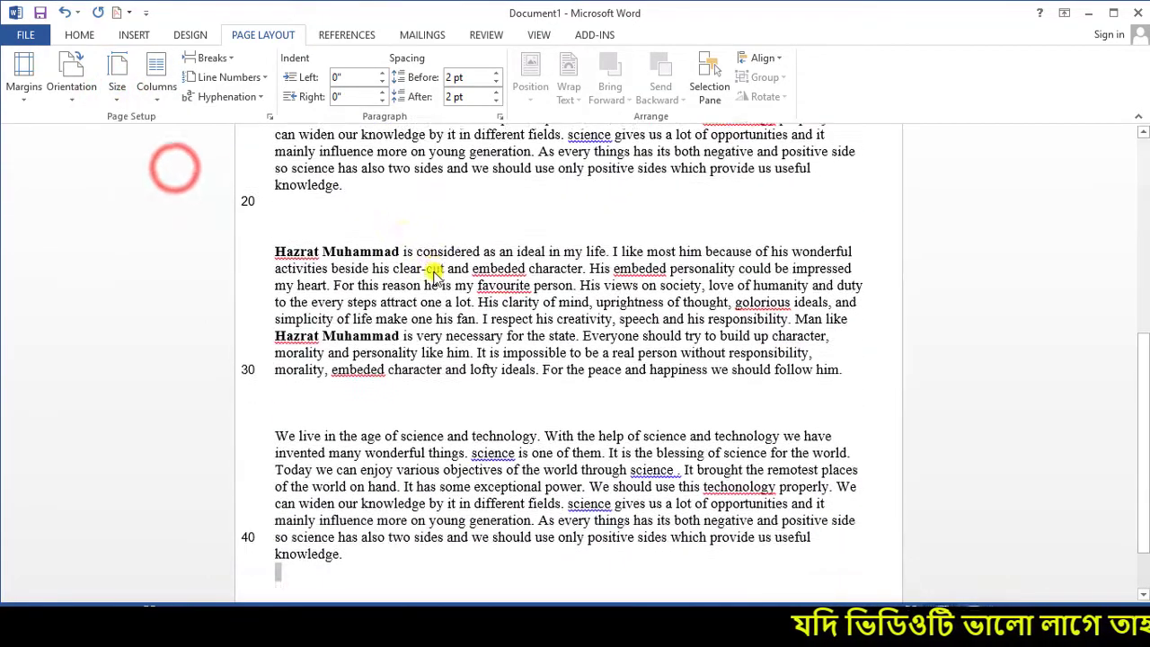
pyautogui.click(126, 104)
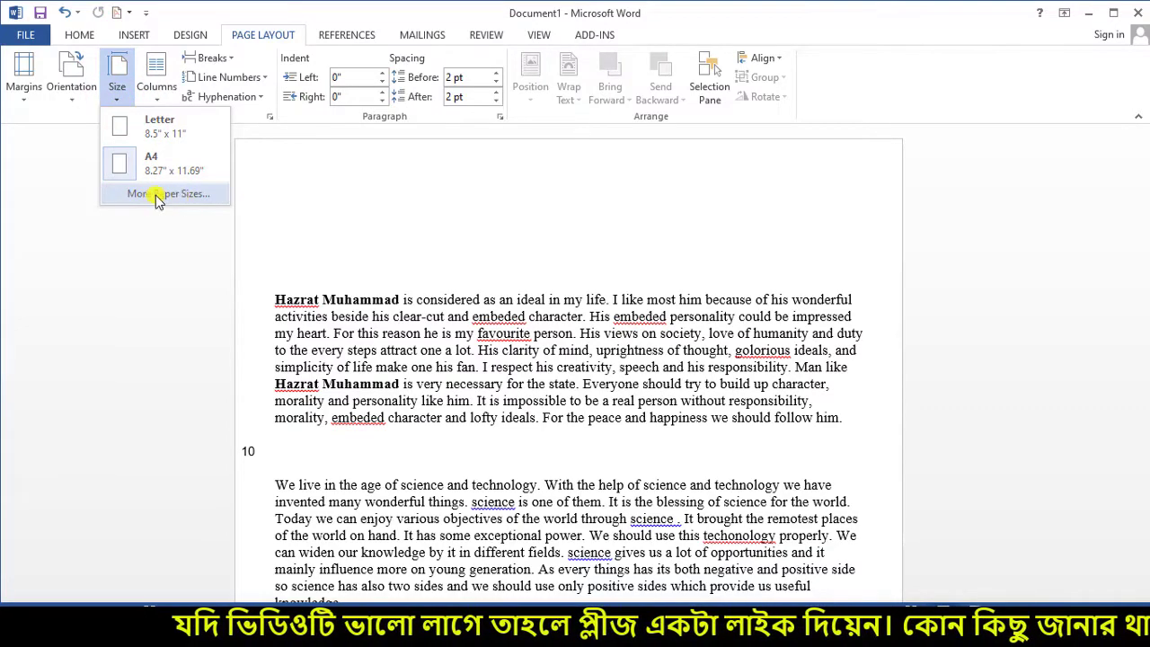
pyautogui.click(181, 195)
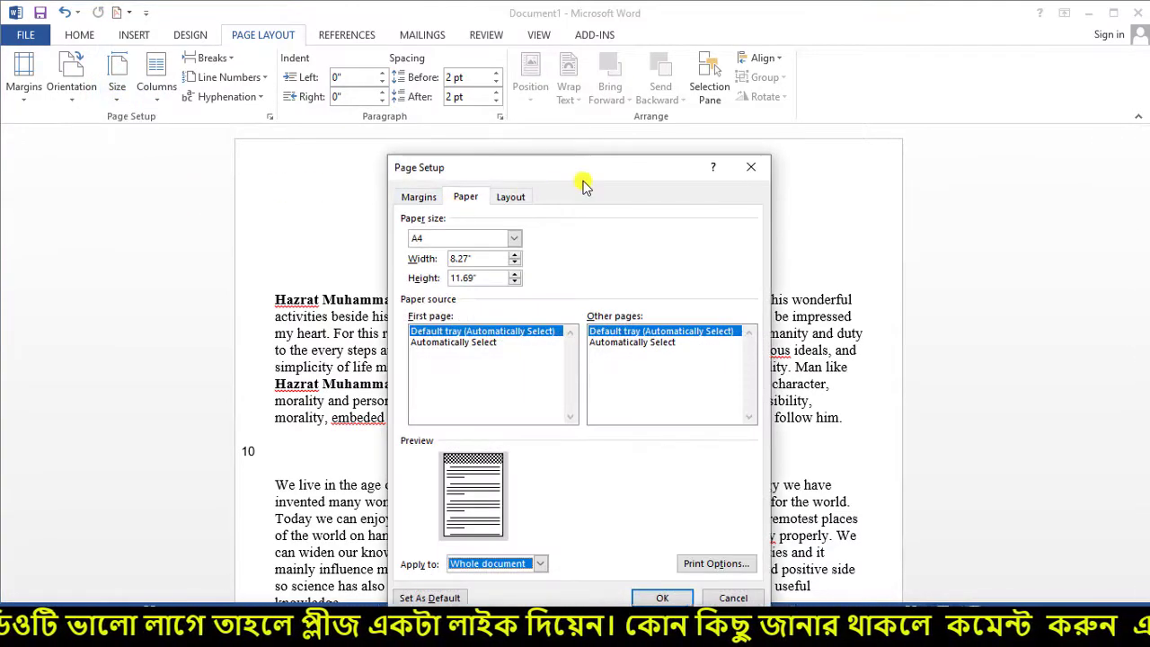
pyautogui.moveTo(593, 186); pyautogui.dragTo(585, 196)
pyautogui.doubleClick(476, 268)
pyautogui.write('10')
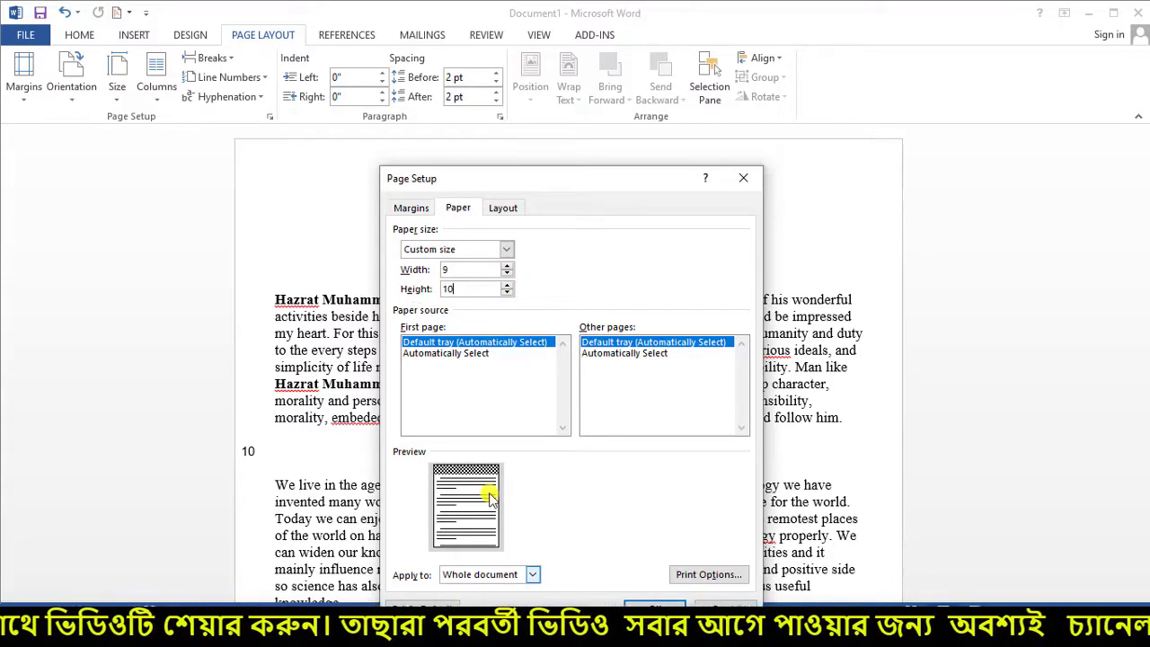
pyautogui.click(655, 604)
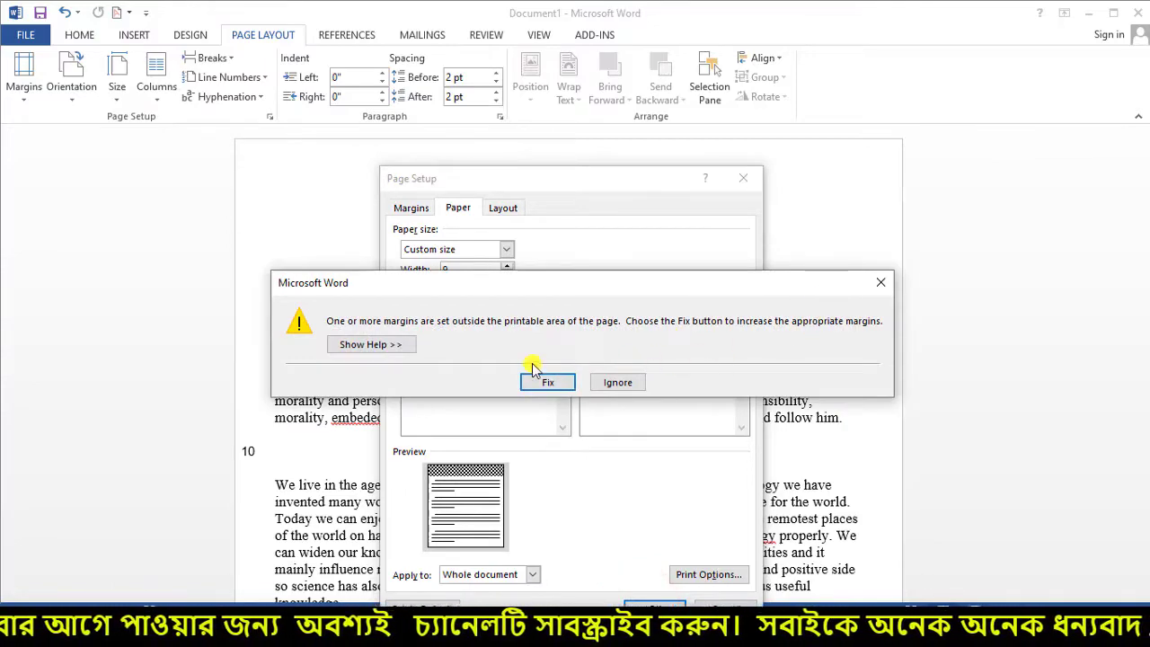
pyautogui.click(878, 285)
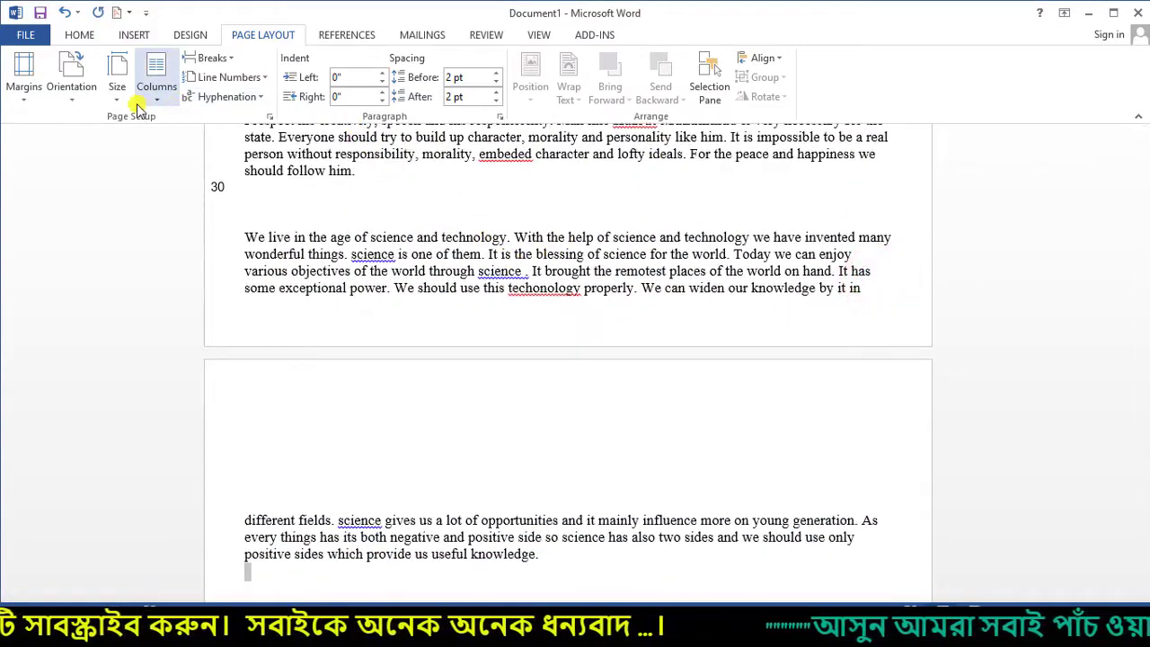
# In the custom paper size settings, enter width 10 and height 12 inches.
pyautogui.click(115, 89)
pyautogui.click(168, 194)
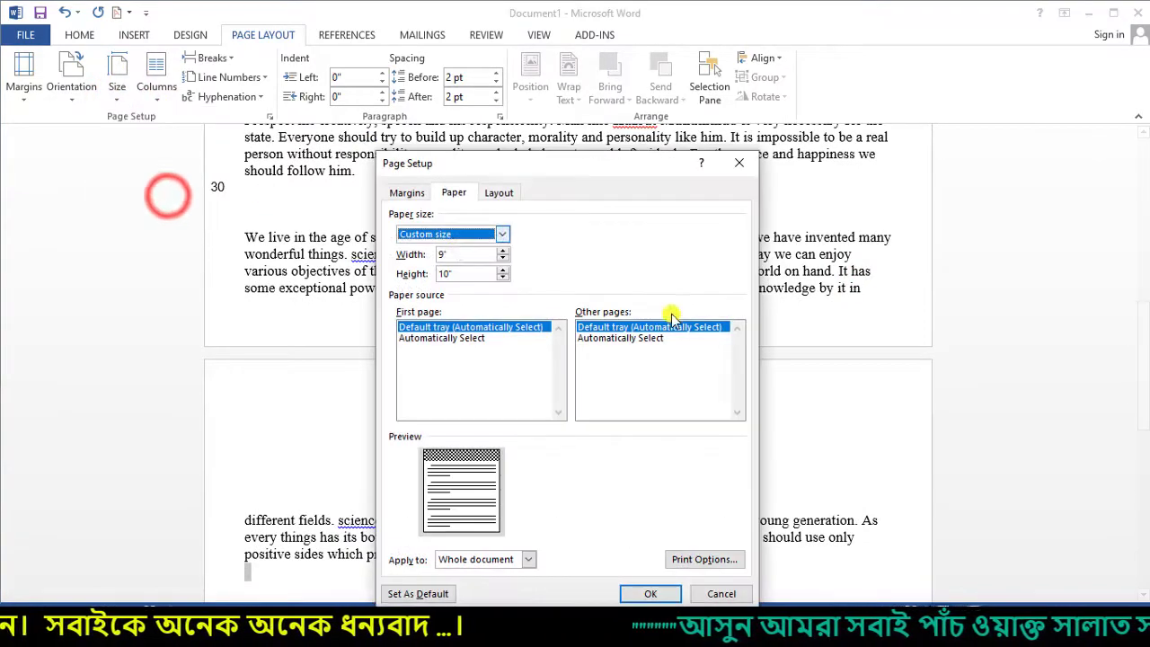
pyautogui.click(503, 269)
pyautogui.click(503, 268)
pyautogui.click(503, 269)
pyautogui.click(503, 269)
pyautogui.click(502, 268)
pyautogui.click(502, 268)
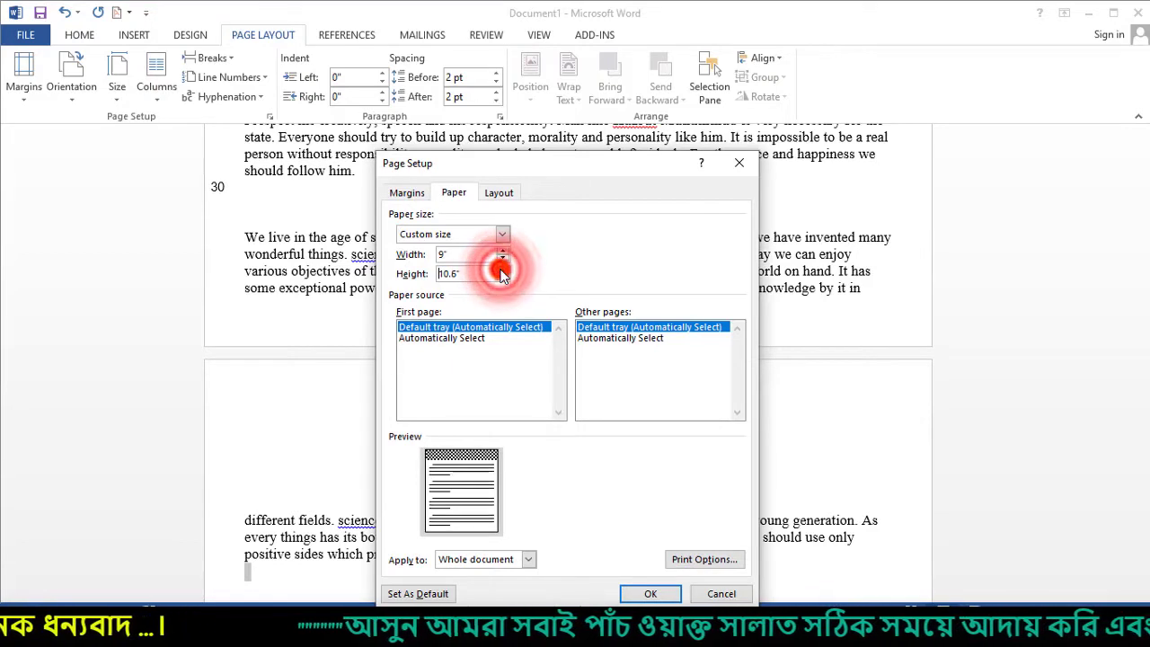
pyautogui.click(502, 268)
pyautogui.click(502, 269)
pyautogui.click(502, 269)
pyautogui.click(503, 269)
pyautogui.click(502, 269)
pyautogui.click(503, 268)
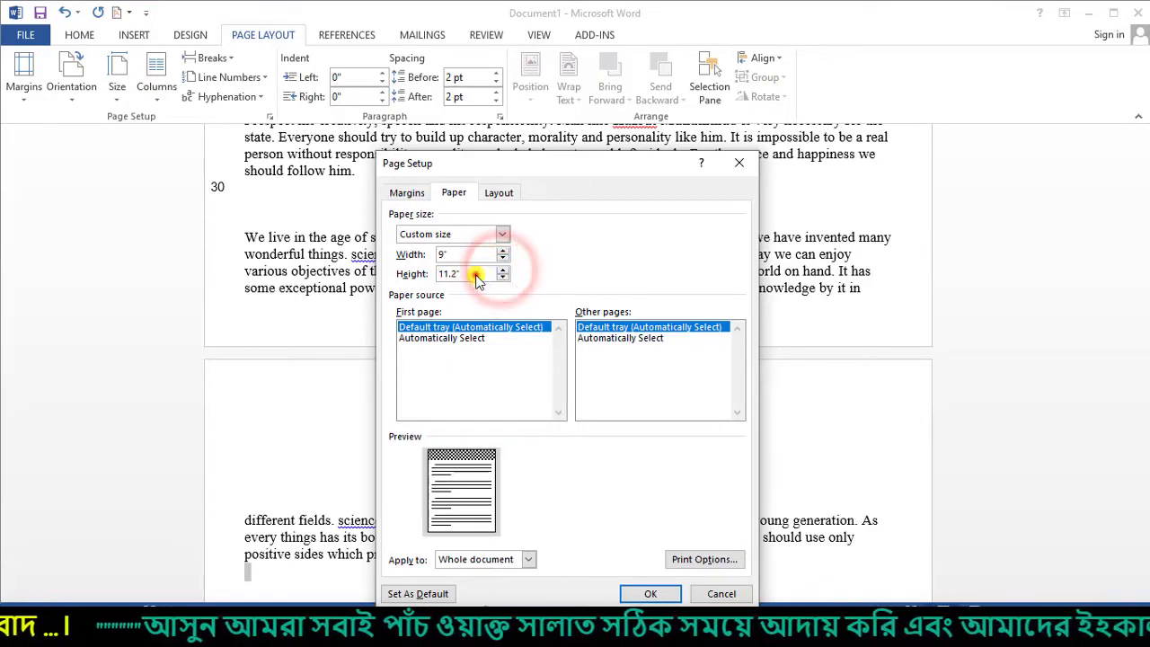
pyautogui.doubleClick(467, 277)
pyautogui.write('10')
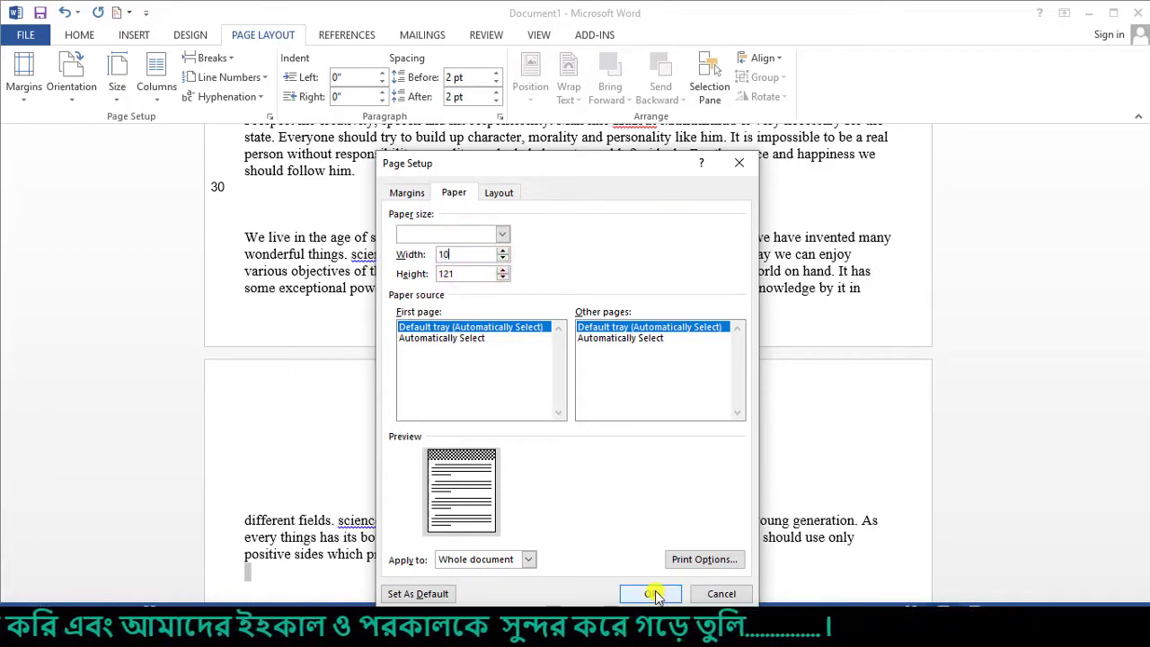
# Apply the 10 × 12 inch size, clearing the out-of-range warning and fixing margins.
pyautogui.click(653, 594)
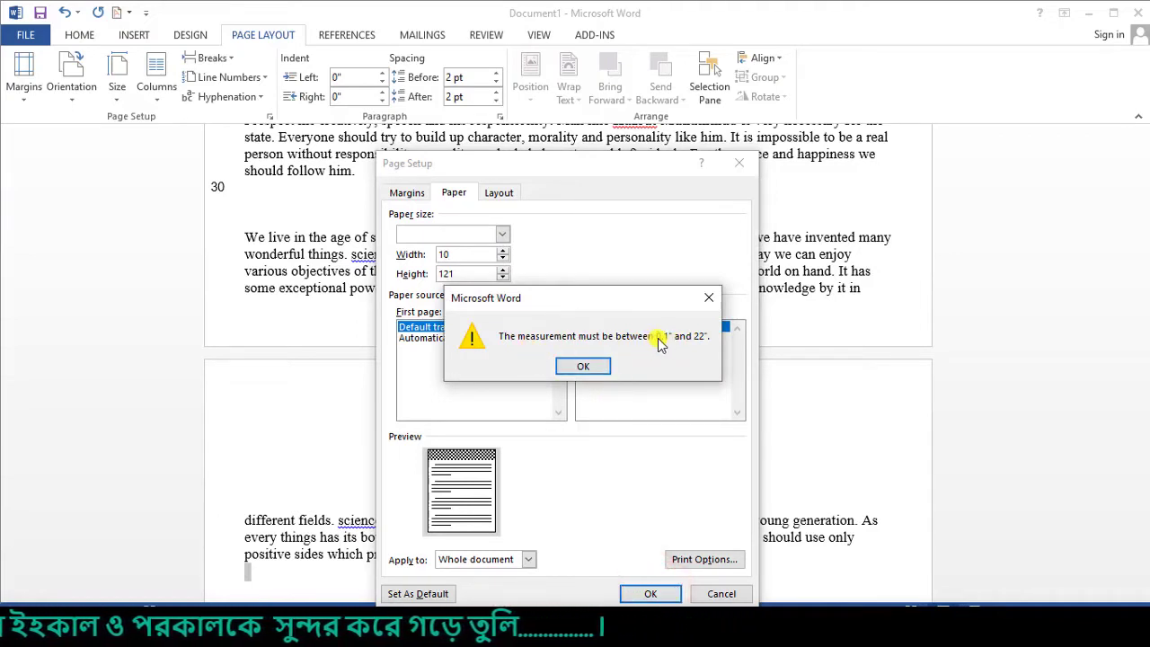
pyautogui.click(709, 297)
pyautogui.write('12')
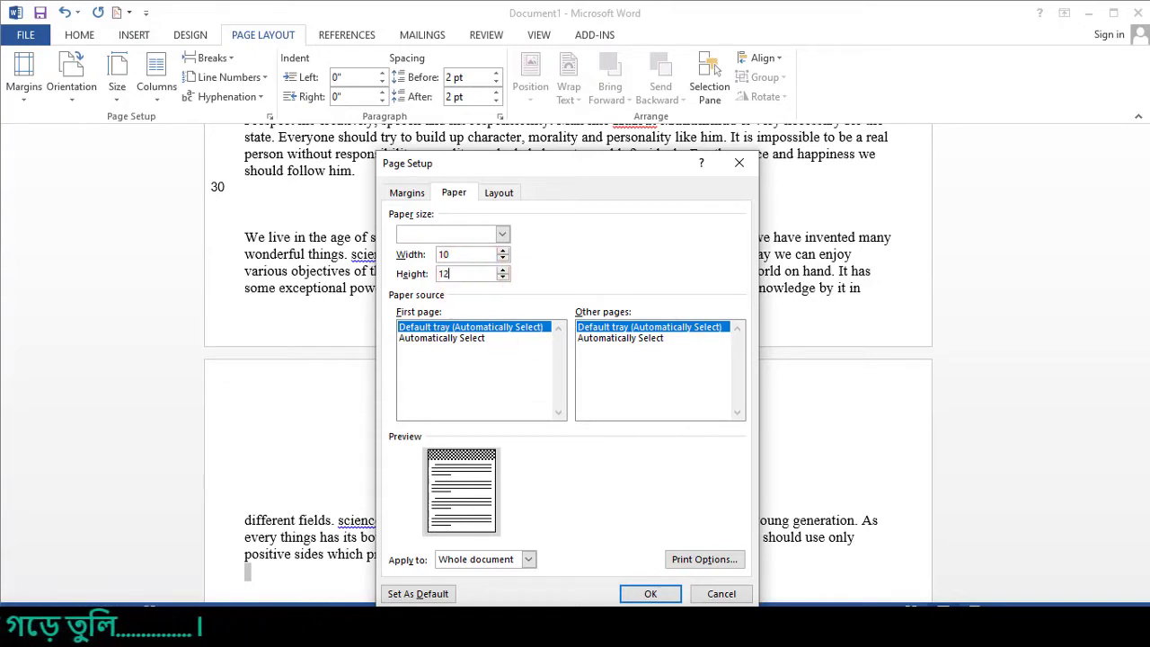
pyautogui.click(651, 594)
pyautogui.click(548, 381)
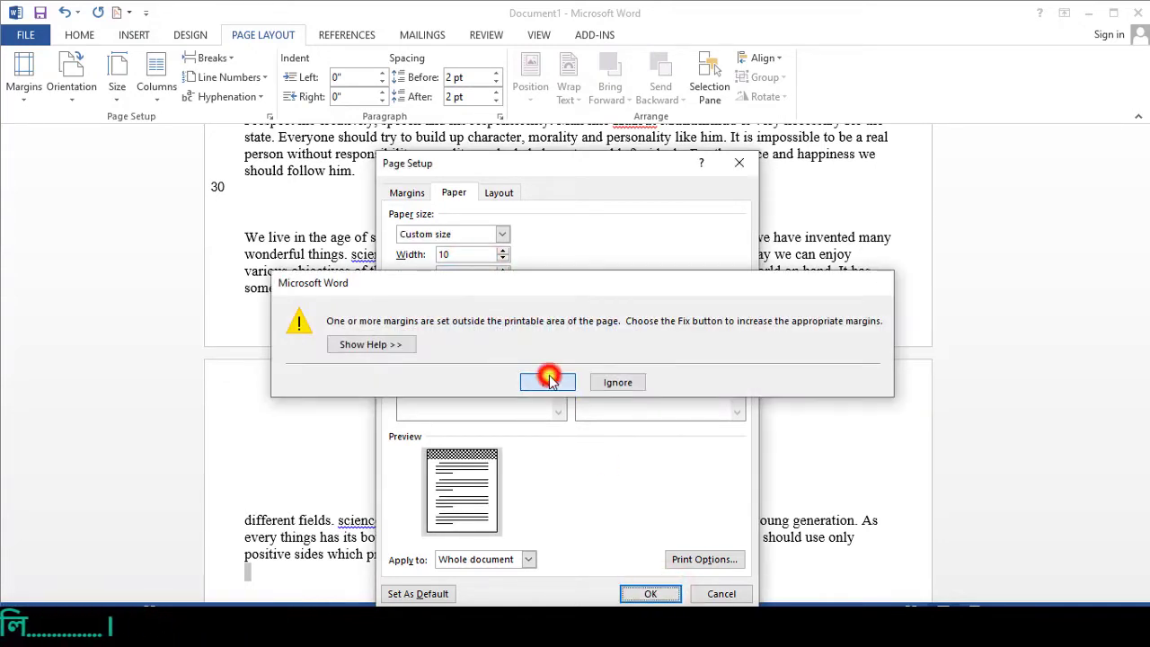
pyautogui.click(644, 596)
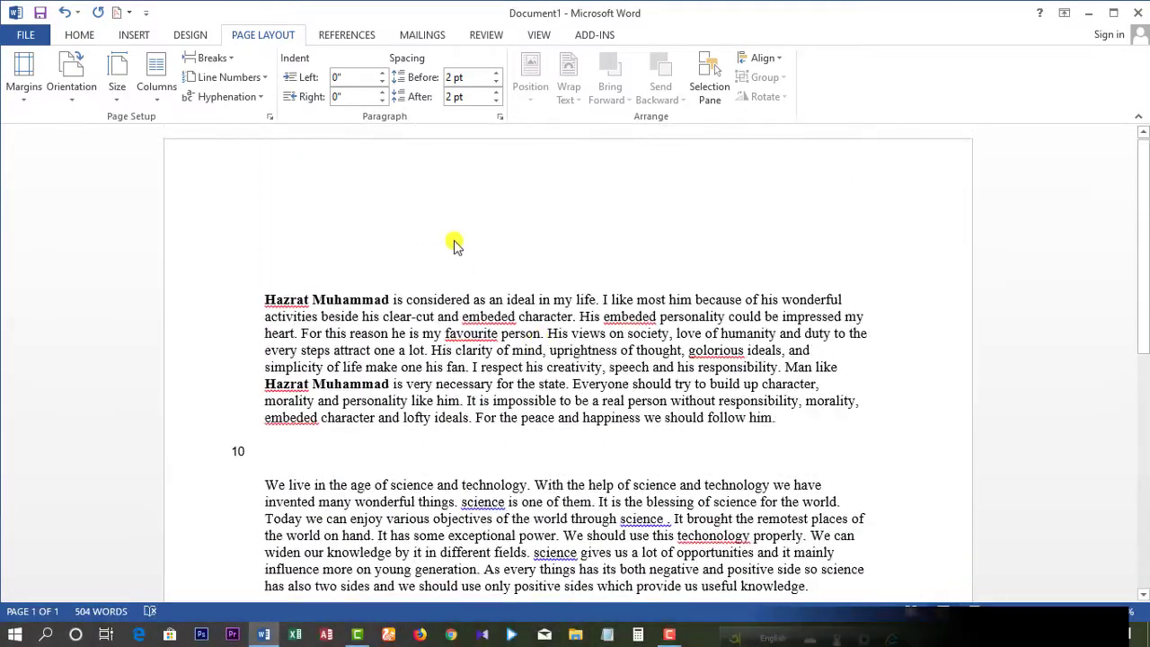
pyautogui.click(111, 97)
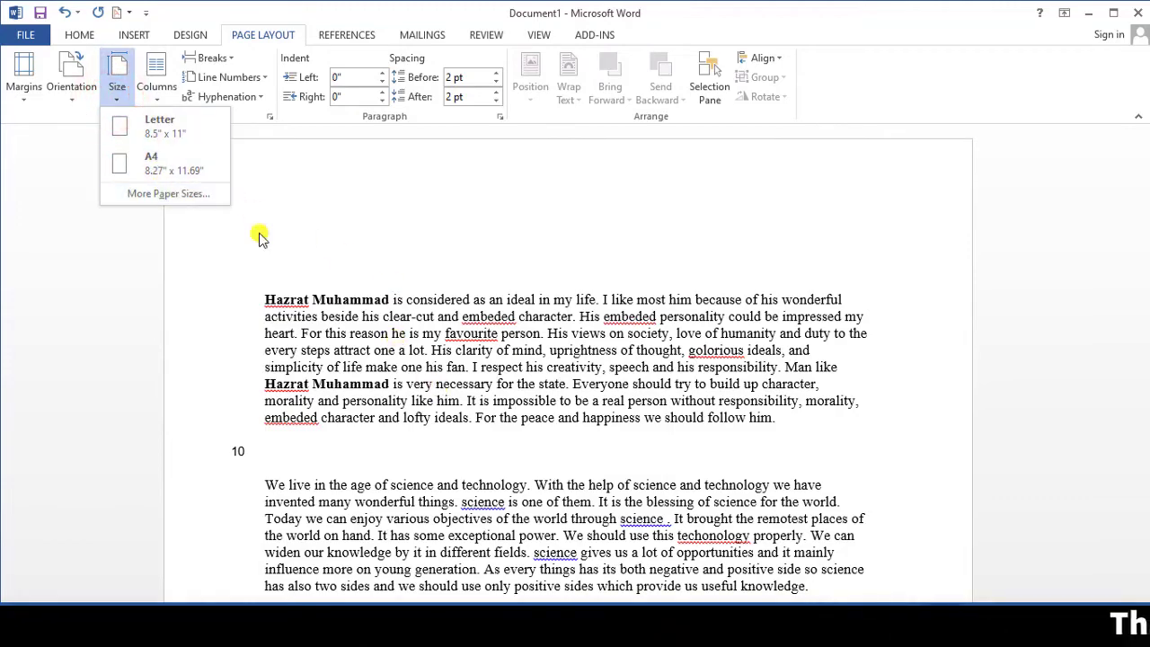
pyautogui.click(150, 131)
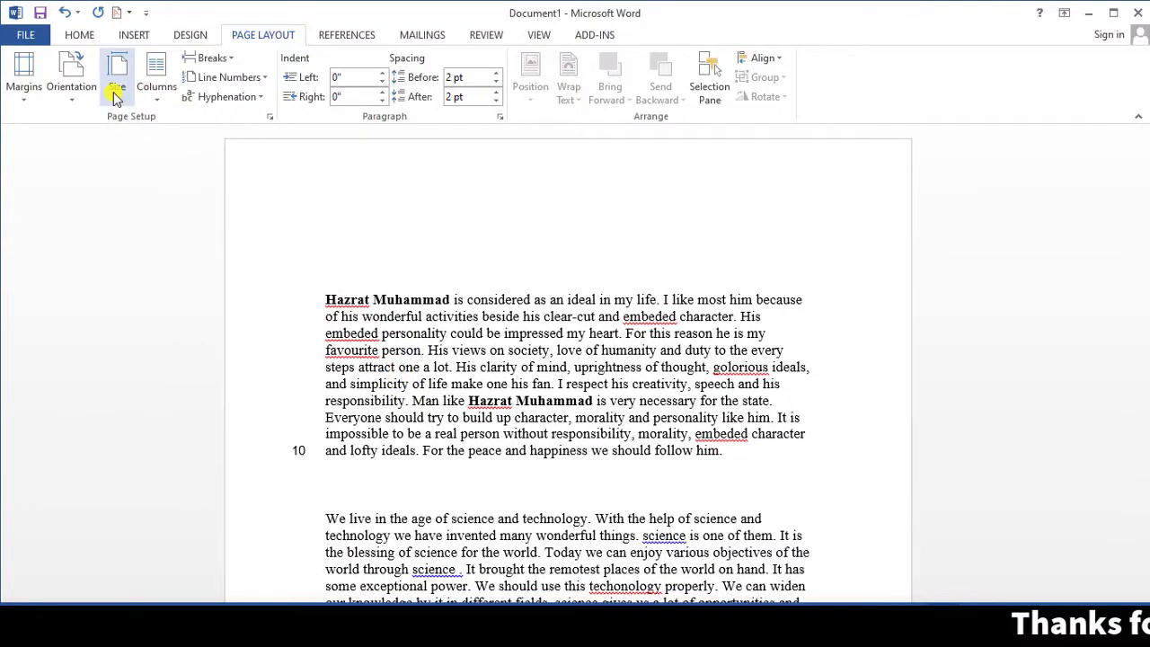
pyautogui.scroll(1, 153, 106)
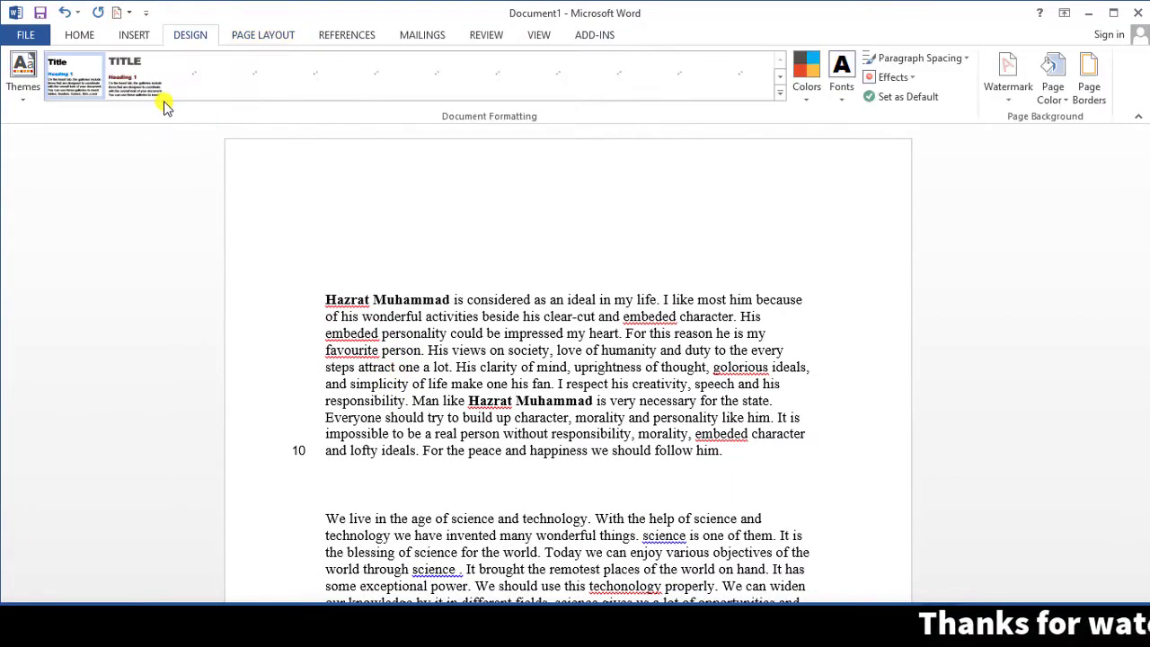
pyautogui.click(273, 36)
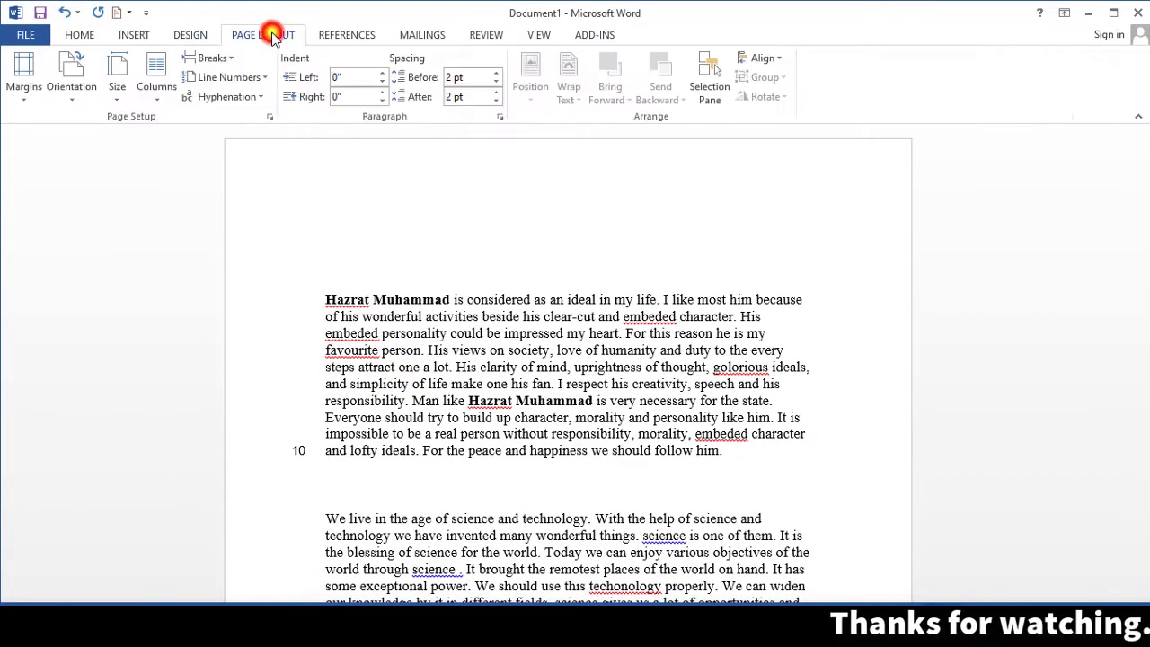
pyautogui.click(156, 85)
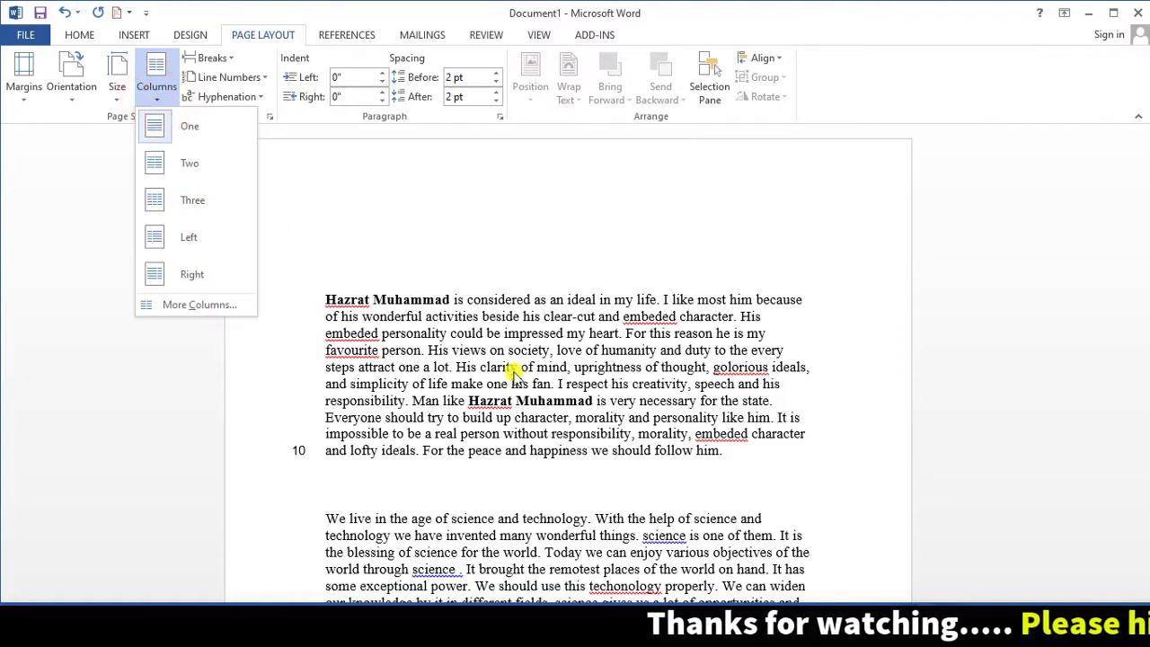
pyautogui.scroll(-1, 527, 377)
pyautogui.scroll(1, 526, 377)
pyautogui.click(446, 227)
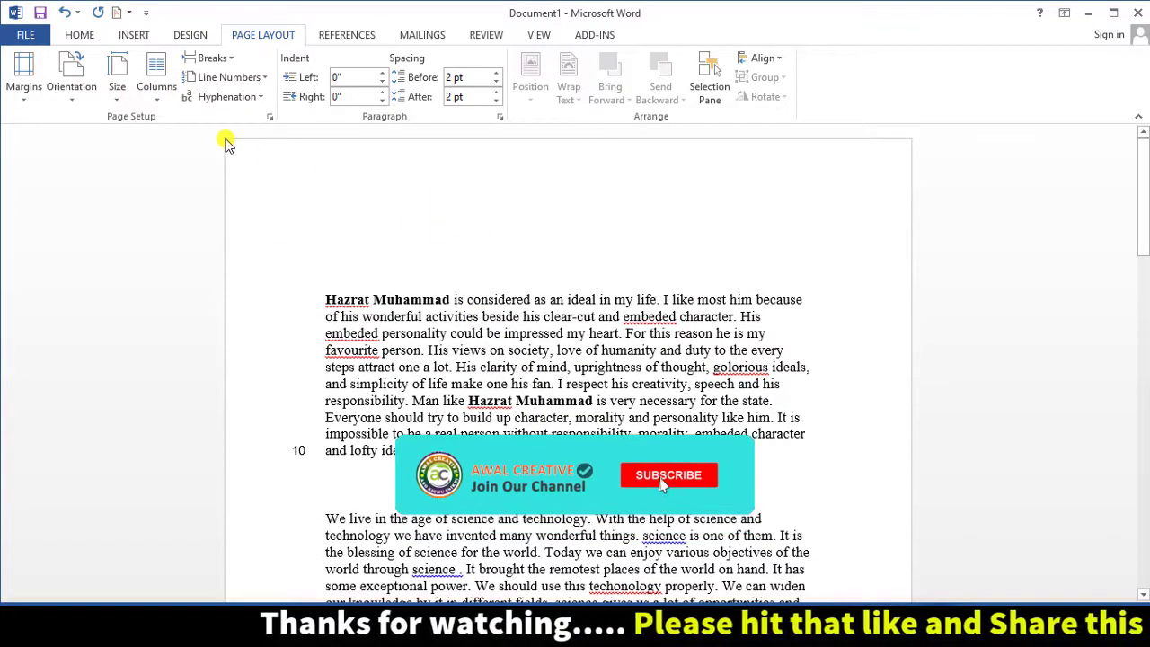
pyautogui.moveTo(224, 142); pyautogui.dragTo(422, 580)
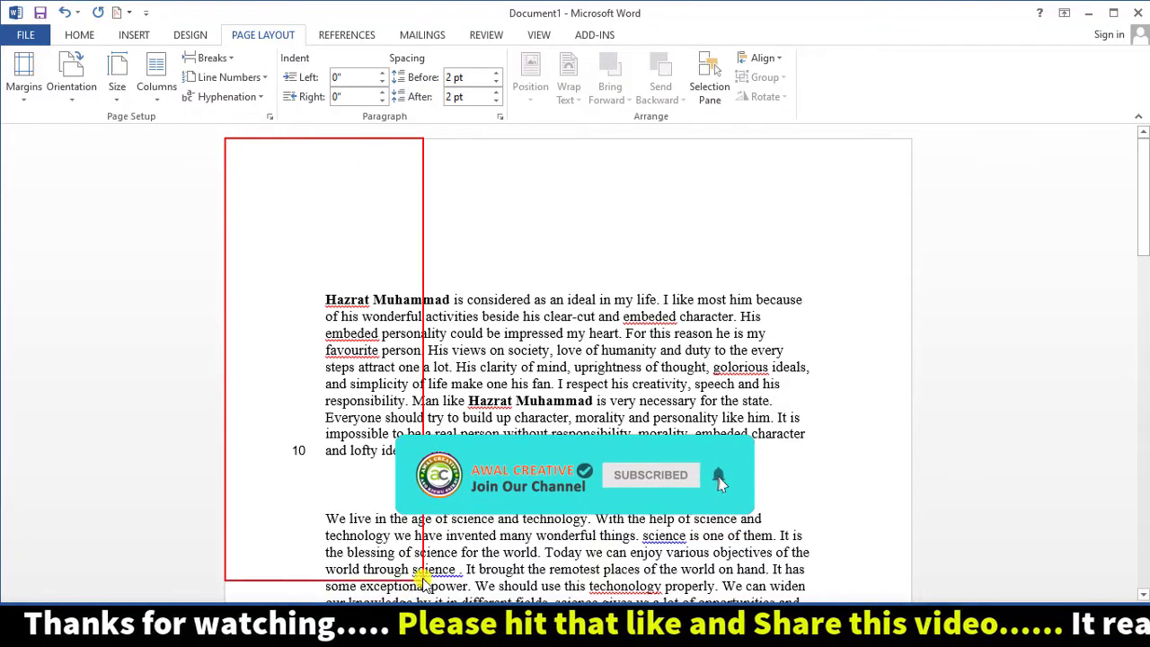
pyautogui.moveTo(481, 137); pyautogui.dragTo(638, 534)
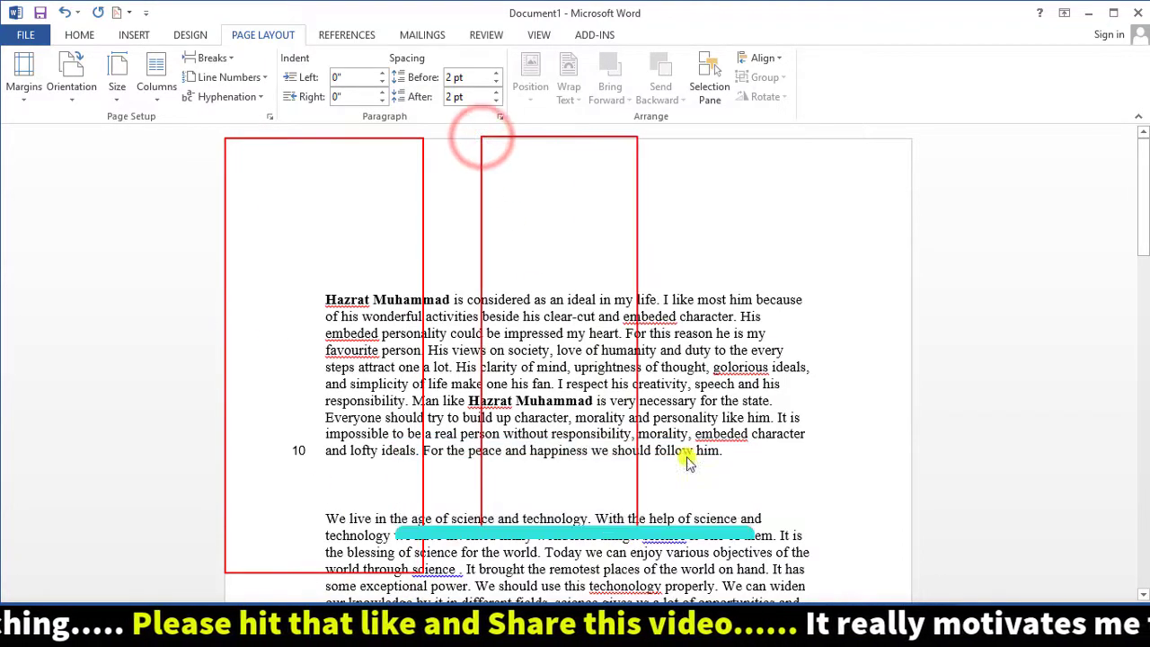
pyautogui.moveTo(737, 141); pyautogui.dragTo(863, 510)
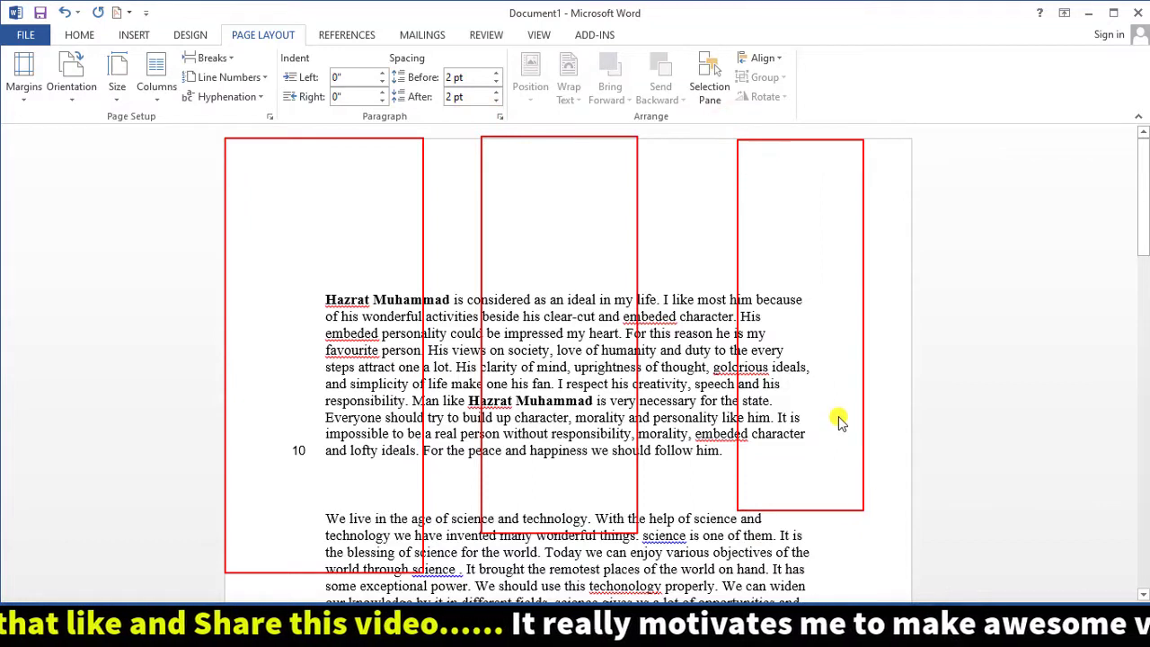
# Try the Two columns layout and scroll to check the result.
pyautogui.click(150, 90)
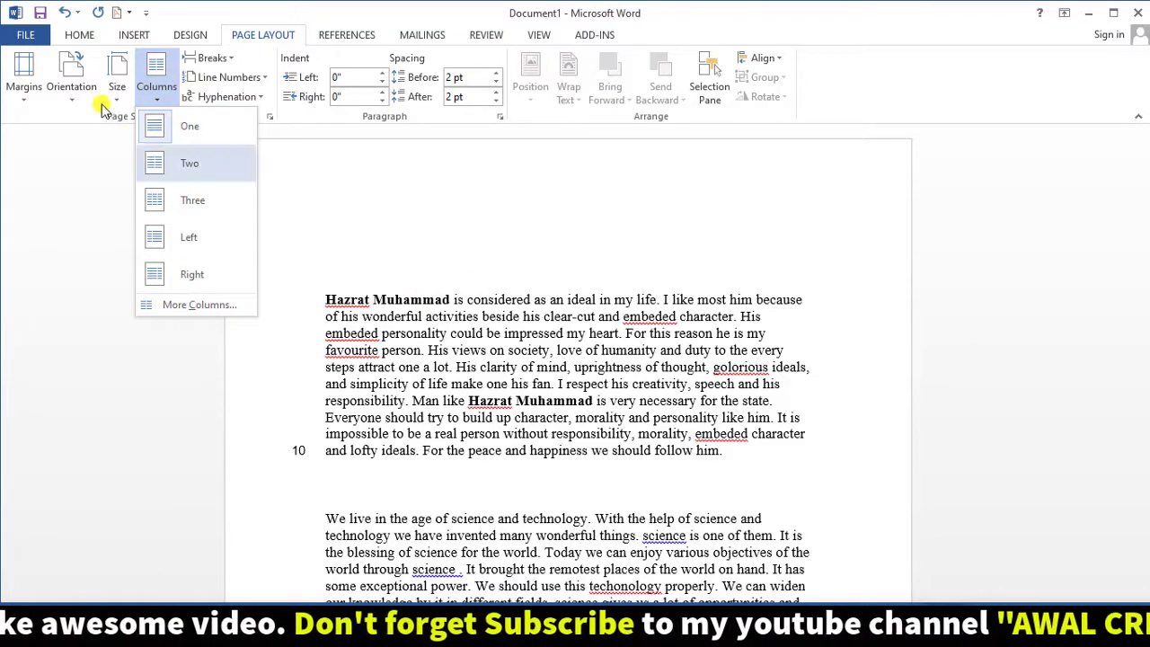
pyautogui.click(180, 166)
pyautogui.scroll(-5, 437, 206)
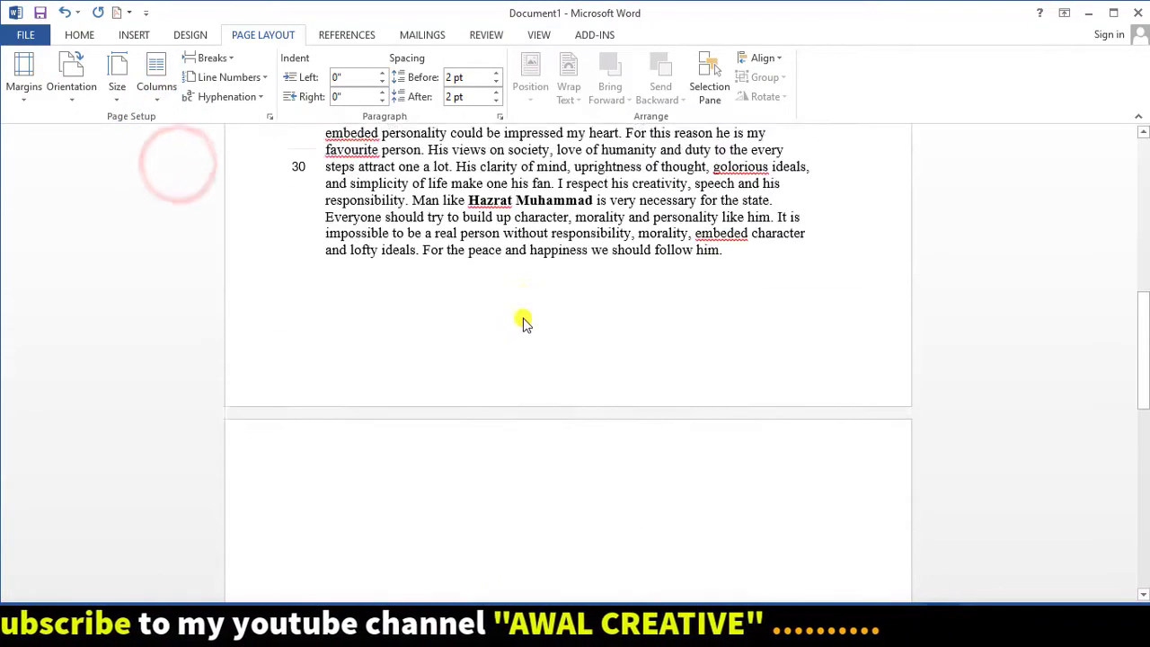
pyautogui.scroll(5, 524, 320)
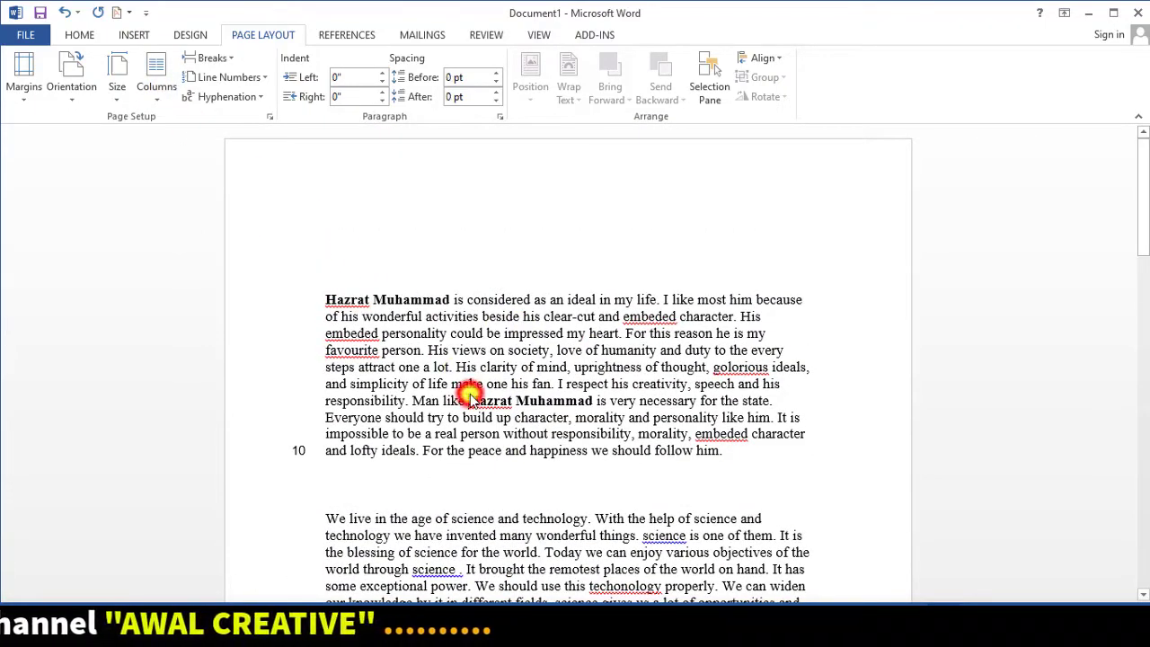
# Select all text with Ctrl+A and apply the Two columns layout.
pyautogui.hotkey('ctrl', 'a')
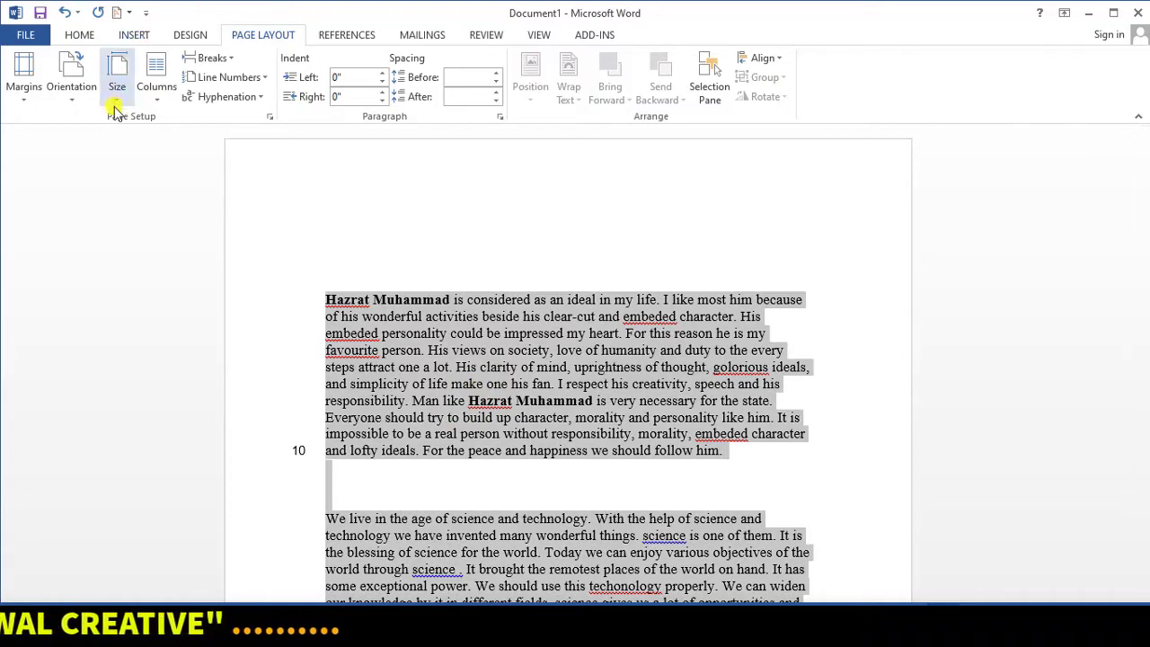
pyautogui.click(120, 97)
pyautogui.click(151, 94)
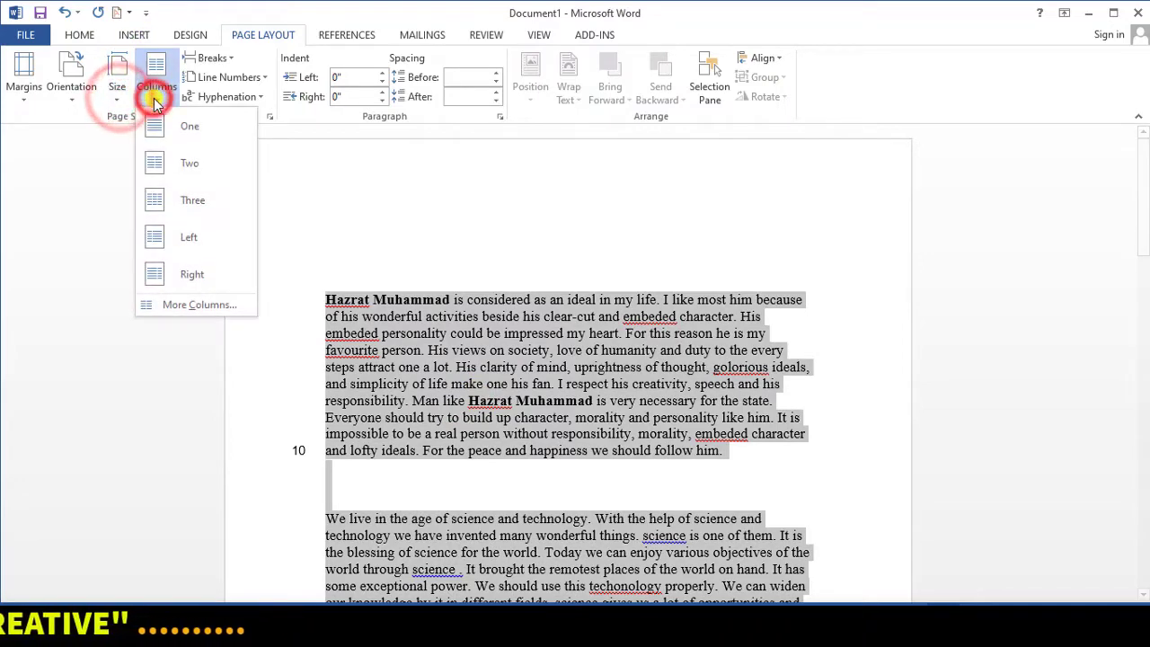
pyautogui.click(187, 160)
pyautogui.scroll(-3, 655, 333)
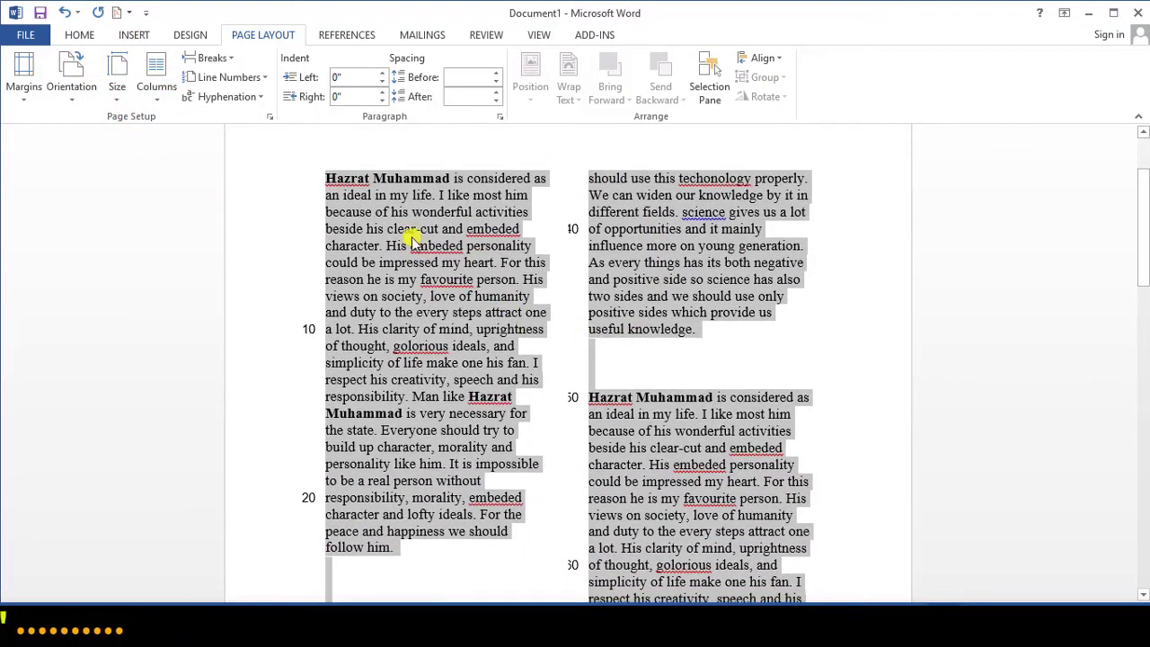
pyautogui.scroll(-2, 530, 266)
pyautogui.scroll(-2, 530, 267)
pyautogui.scroll(5, 381, 267)
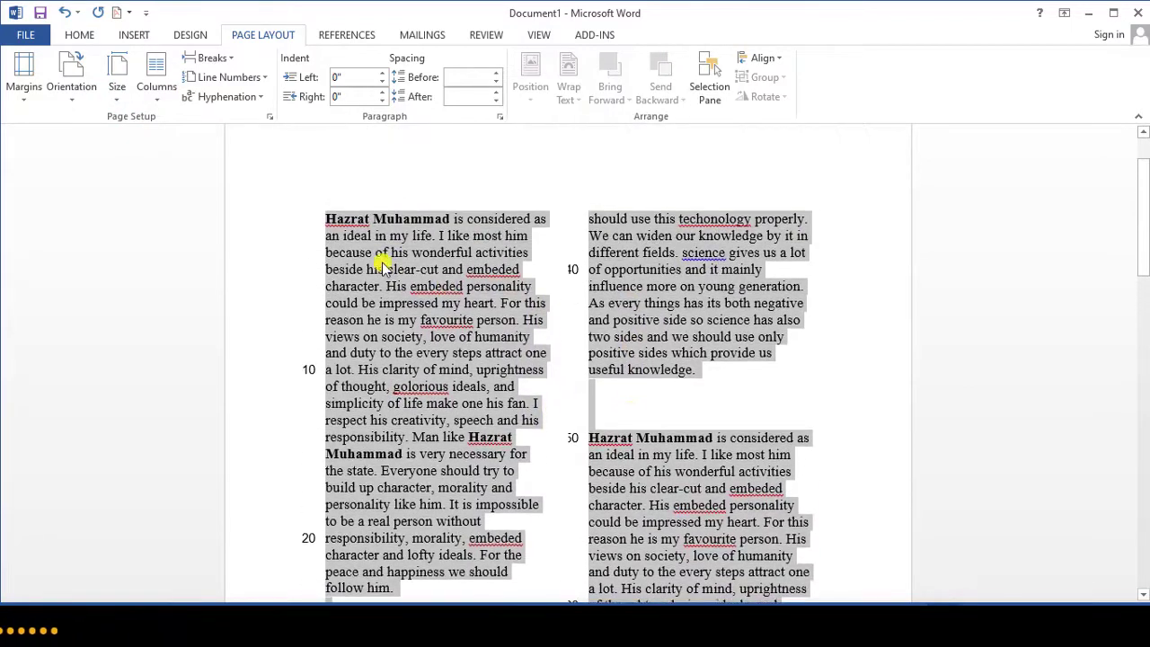
# Drag across the two columns to inspect the layout, then clear the selection.
pyautogui.moveTo(247, 160); pyautogui.dragTo(860, 576)
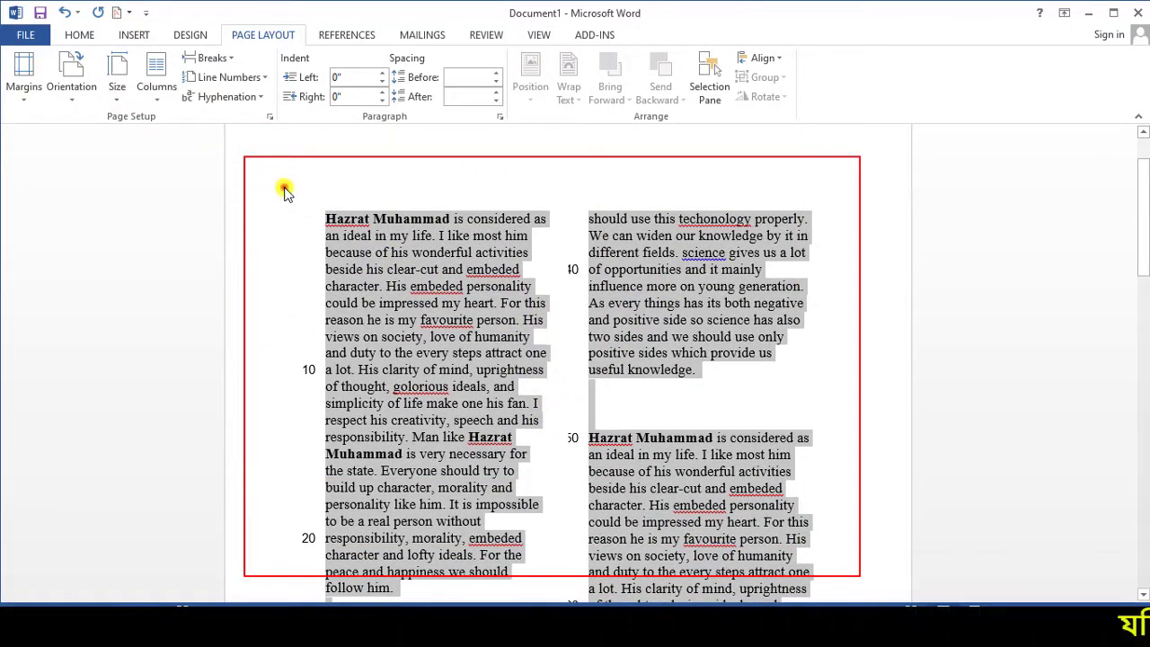
pyautogui.moveTo(284, 187)
pyautogui.mouseDown()
pyautogui.moveTo(519, 593)
pyautogui.moveTo(546, 603)
pyautogui.mouseUp()
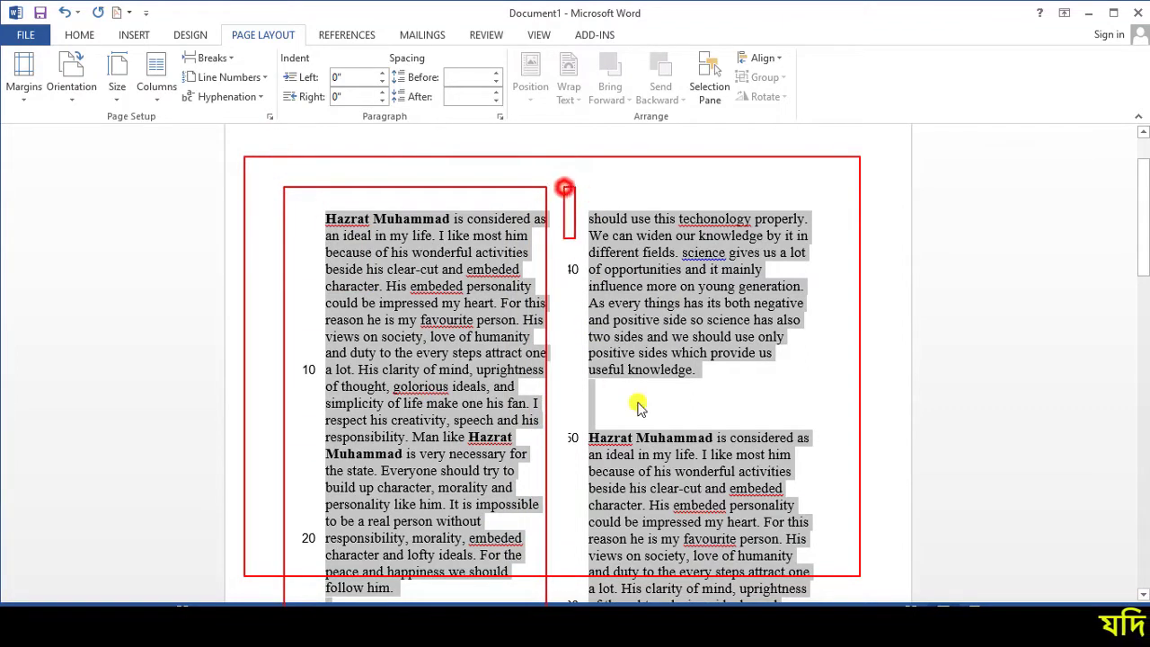
pyautogui.moveTo(564, 187); pyautogui.dragTo(842, 598)
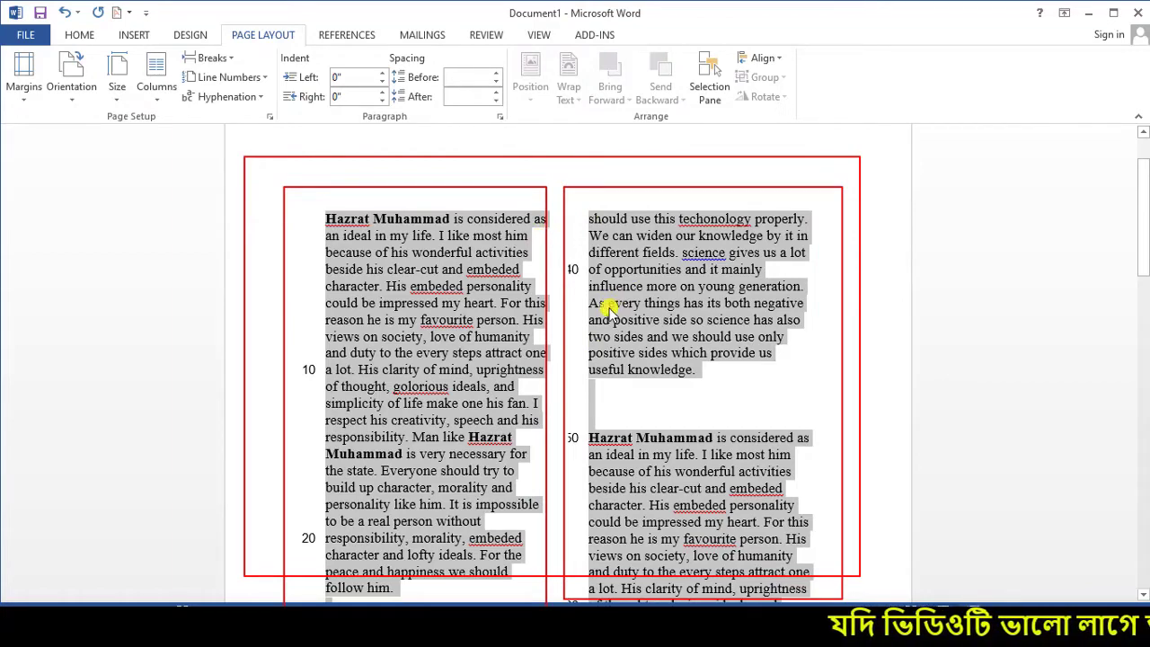
pyautogui.press('Escape')
pyautogui.click(156, 81)
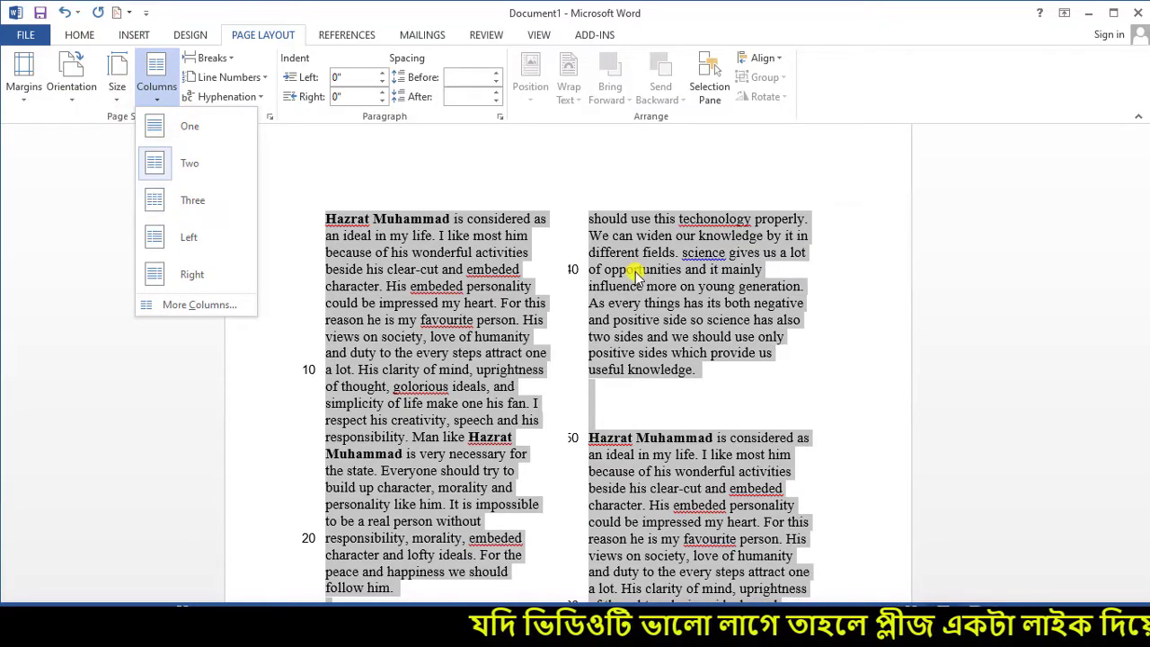
# Reflow the text into three columns and scroll to review it.
pyautogui.click(175, 199)
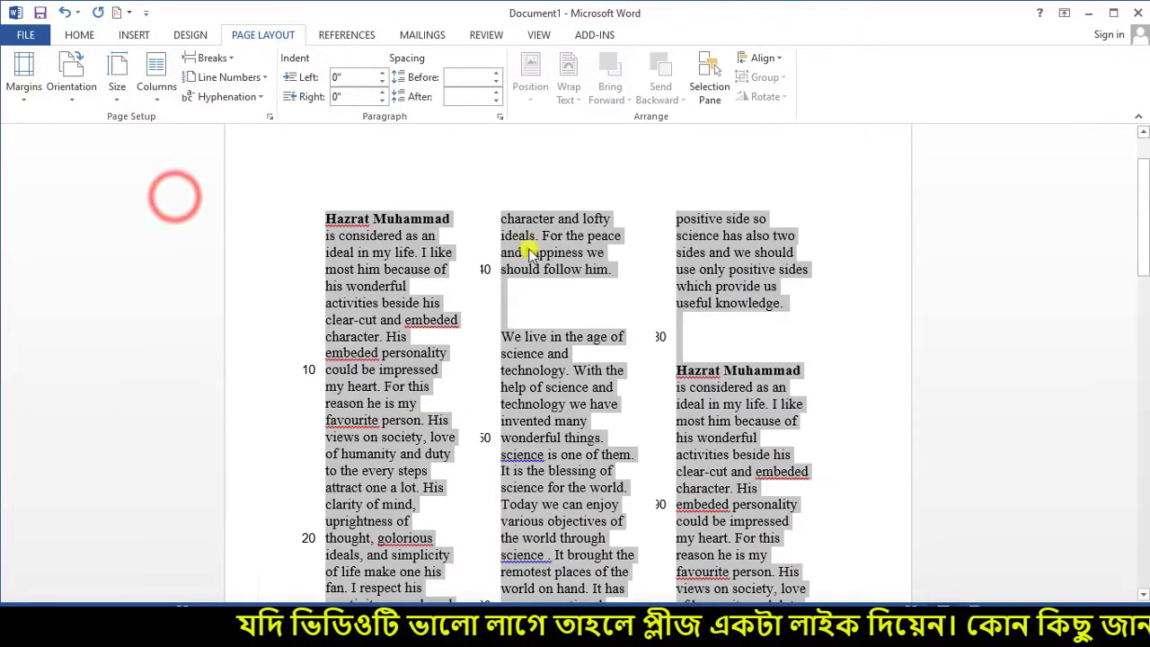
pyautogui.scroll(-4, 440, 341)
pyautogui.scroll(-4, 440, 341)
pyautogui.scroll(-5, 590, 321)
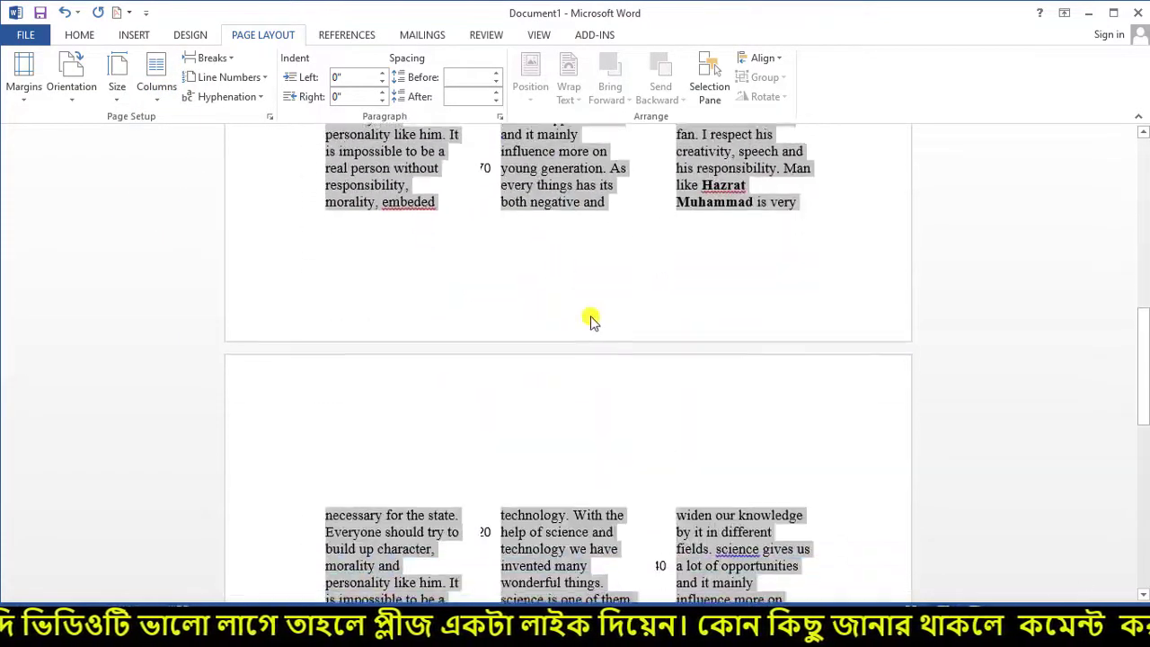
pyautogui.scroll(10, 585, 295)
pyautogui.scroll(4, 593, 300)
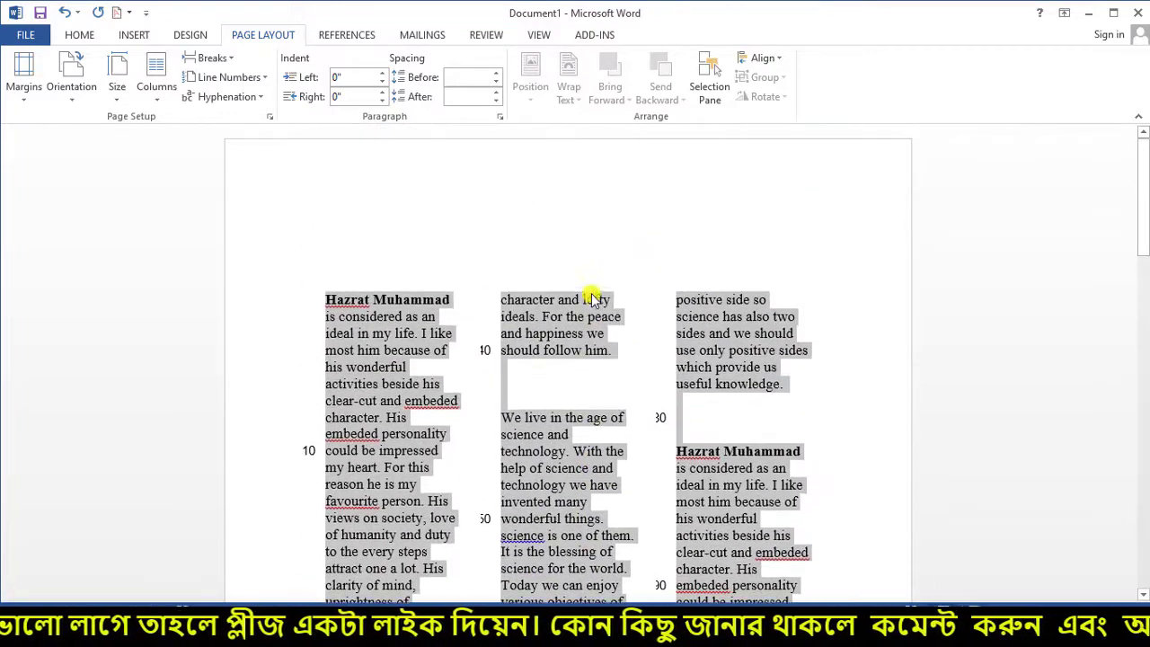
# Open More Columns to show the 1.67" column widths with 0.5" spacing.
pyautogui.click(156, 90)
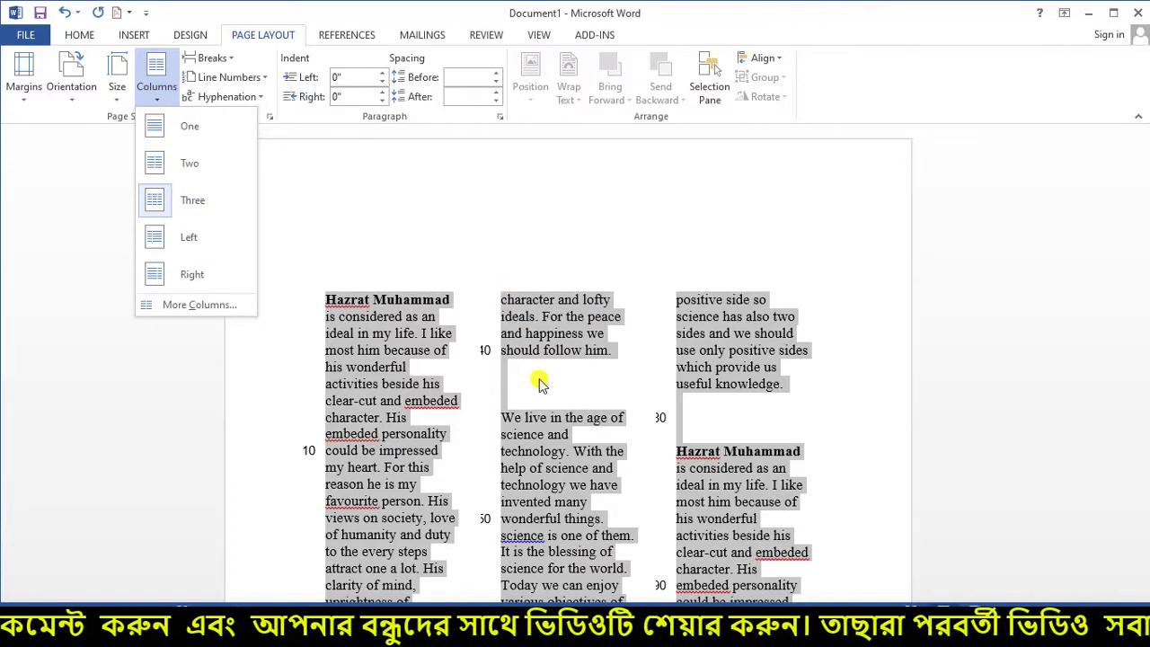
pyautogui.click(213, 308)
pyautogui.moveTo(398, 179); pyautogui.dragTo(569, 186)
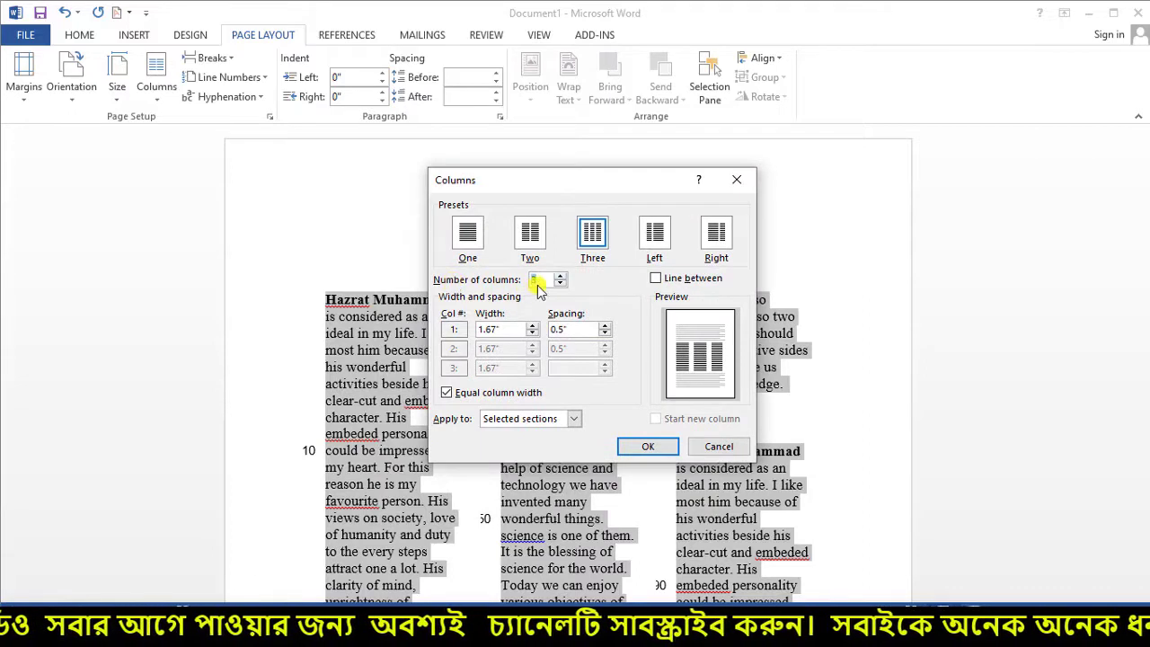
# Preview the One, Two, Three, Left and Right column presets.
pyautogui.click(461, 236)
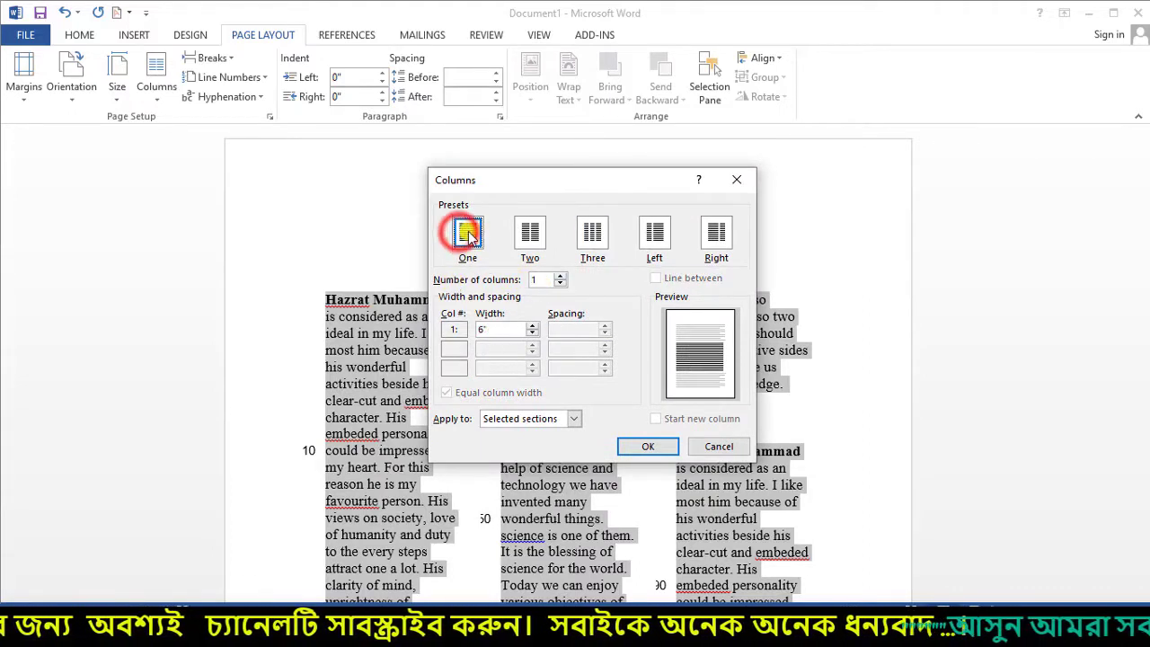
pyautogui.click(530, 233)
pyautogui.click(592, 232)
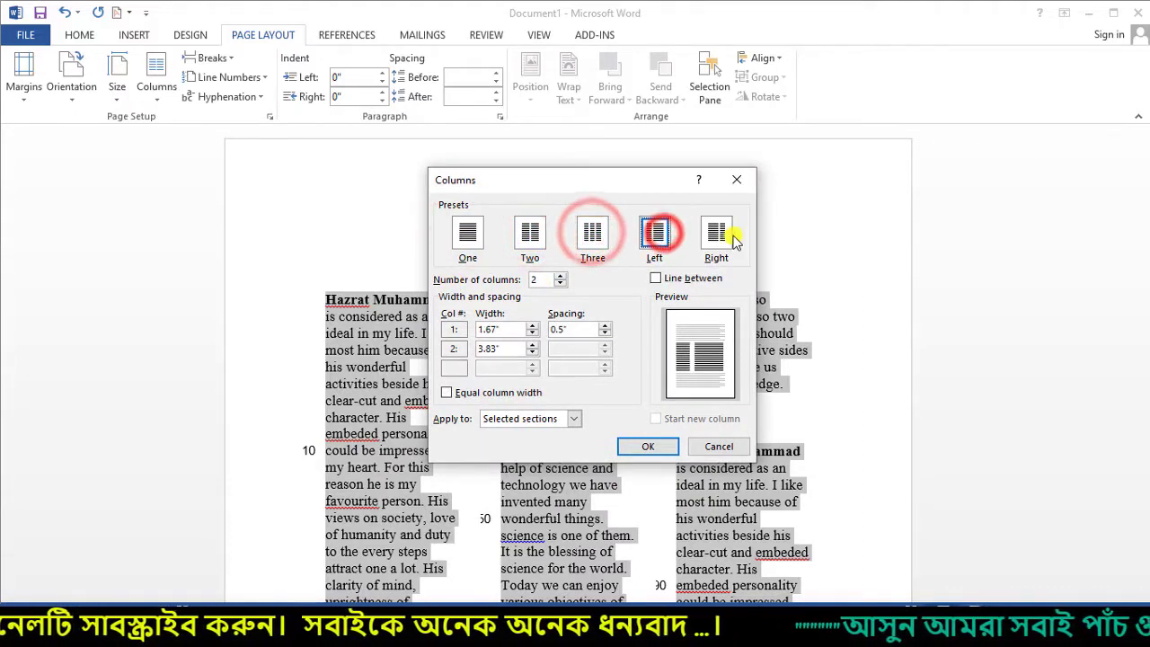
pyautogui.click(655, 234)
pyautogui.click(715, 233)
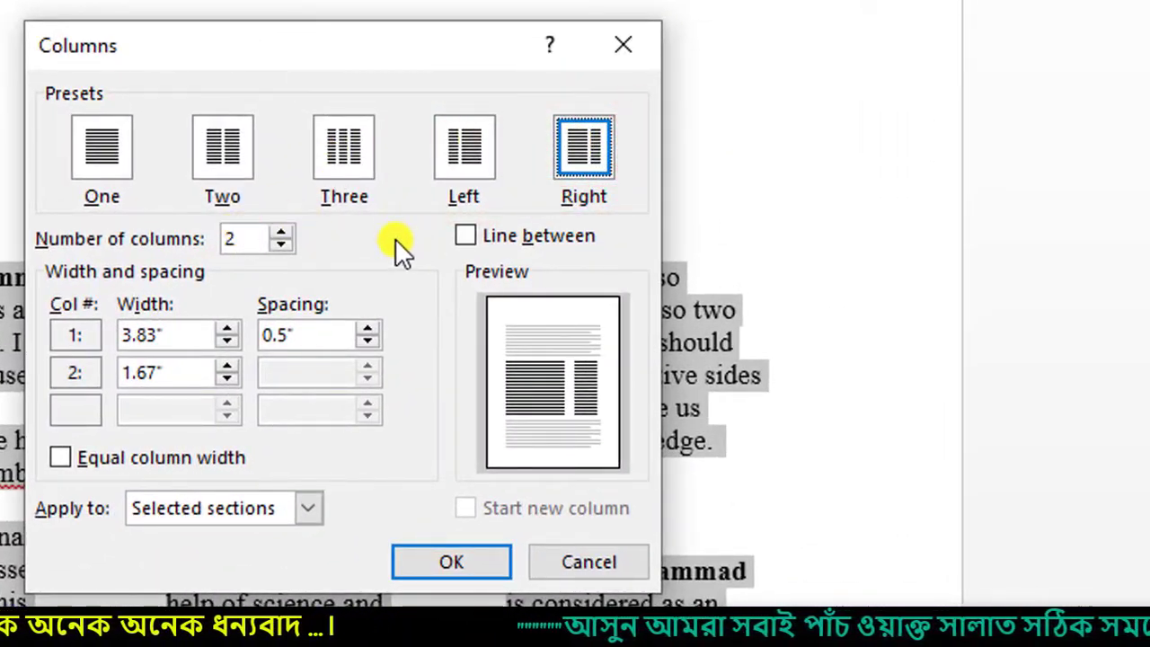
# Raise the number of columns to 5 and apply it.
pyautogui.click(280, 231)
pyautogui.click(280, 232)
pyautogui.click(281, 232)
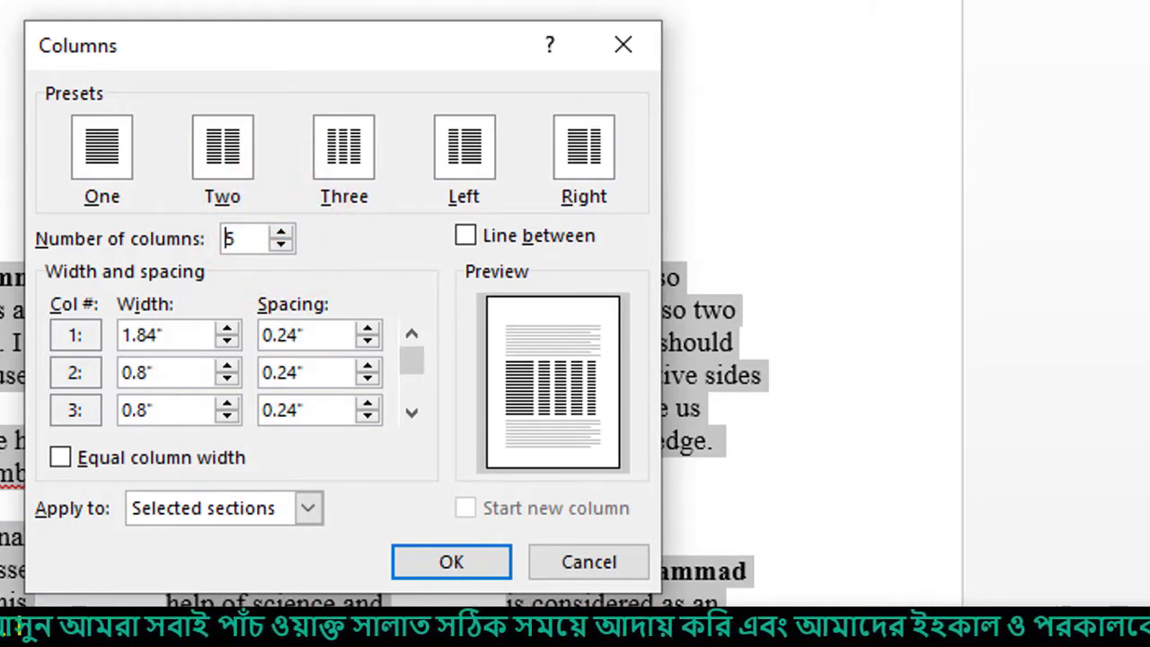
pyautogui.click(445, 562)
pyautogui.scroll(-3, 539, 396)
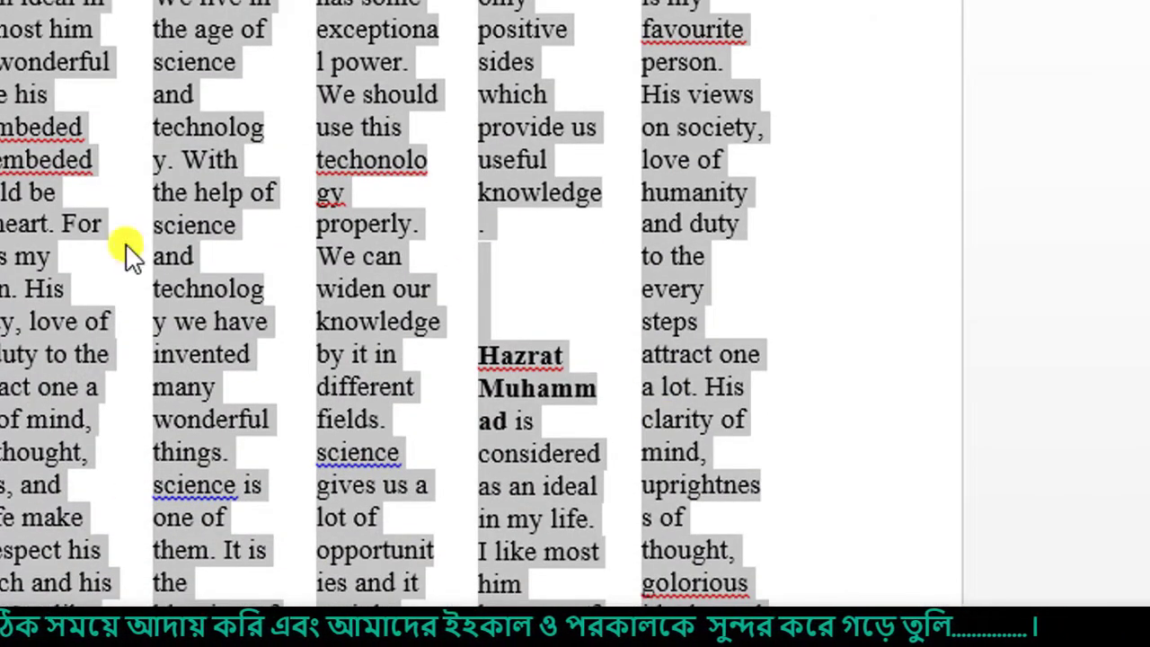
pyautogui.scroll(3, 126, 251)
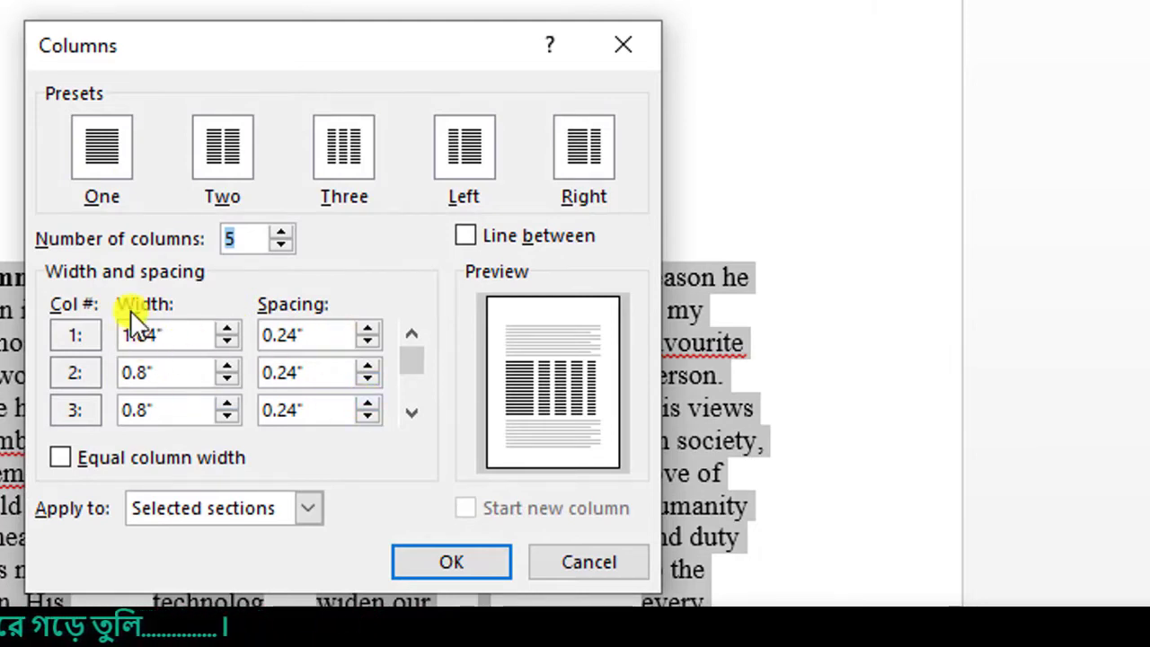
# Add lines between columns, try 0.8" for column 1, then apply equal column widths.
pyautogui.moveTo(278, 40); pyautogui.dragTo(125, 35)
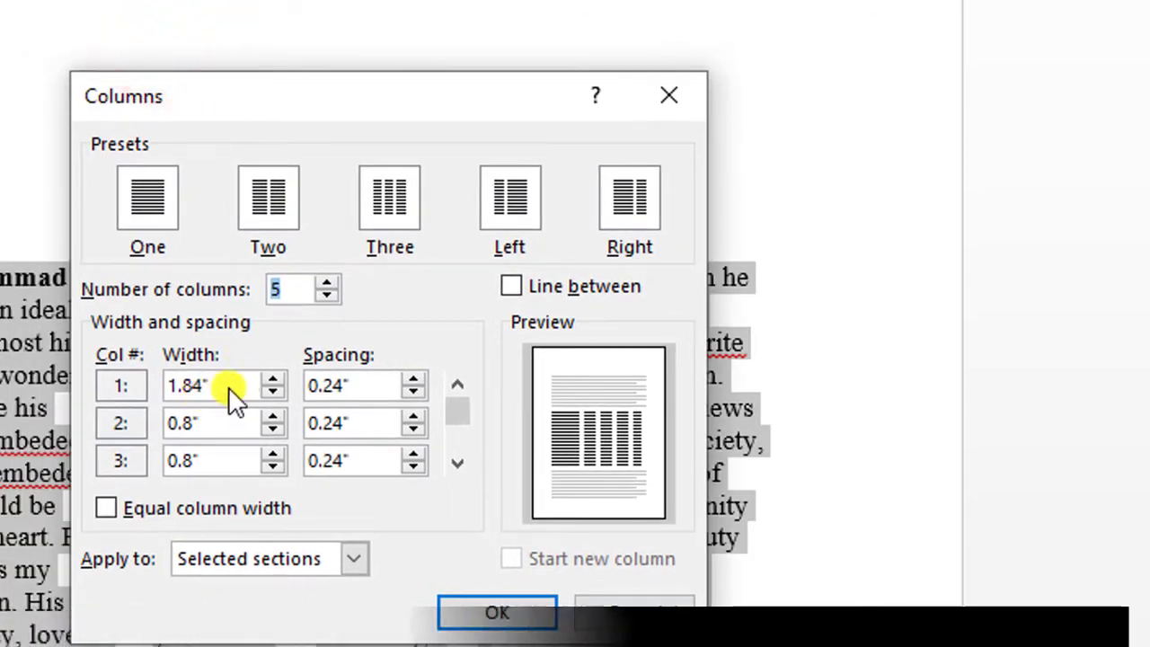
pyautogui.moveTo(454, 410)
pyautogui.mouseDown()
pyautogui.moveTo(458, 453)
pyautogui.moveTo(457, 434)
pyautogui.mouseUp()
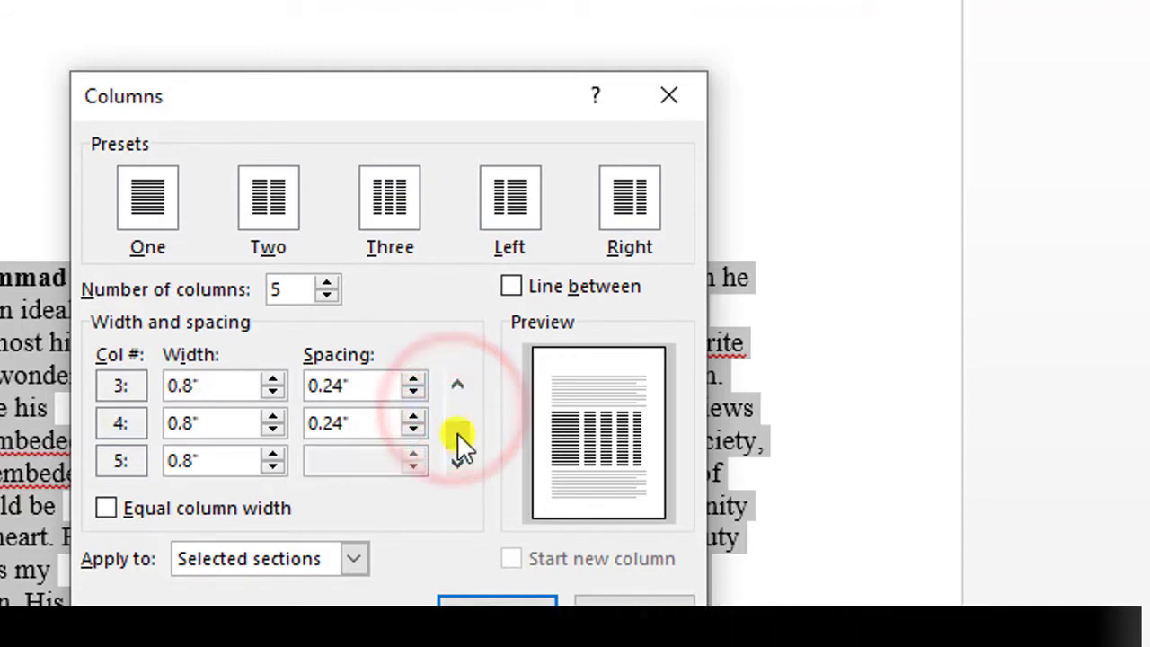
pyautogui.click(508, 284)
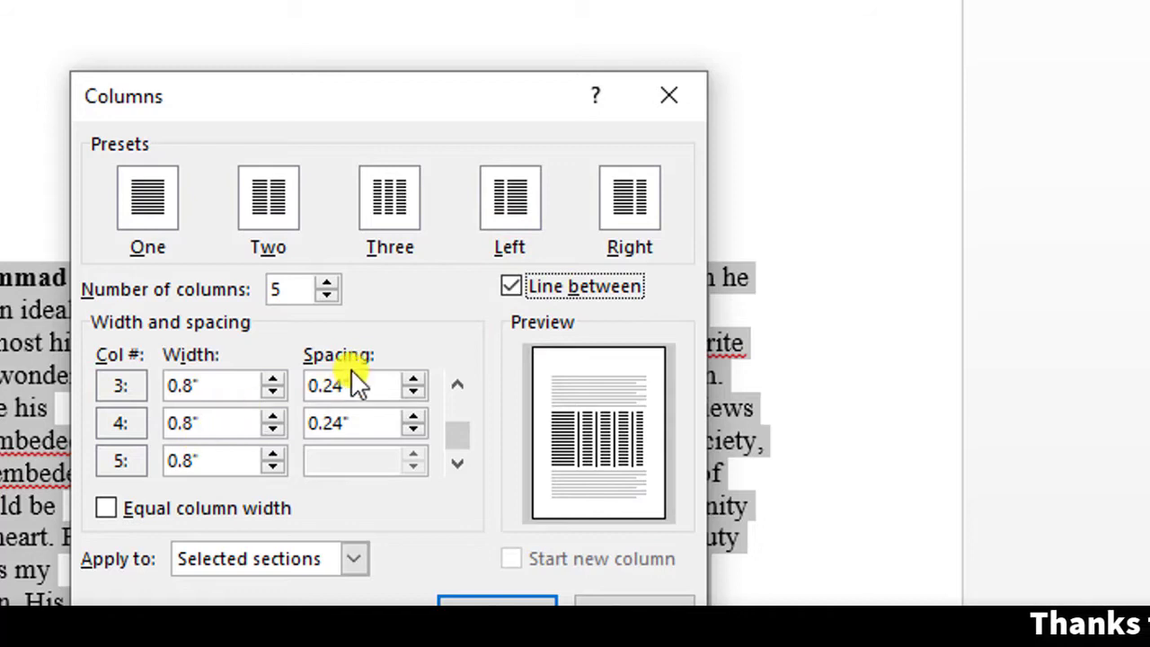
pyautogui.click(460, 399)
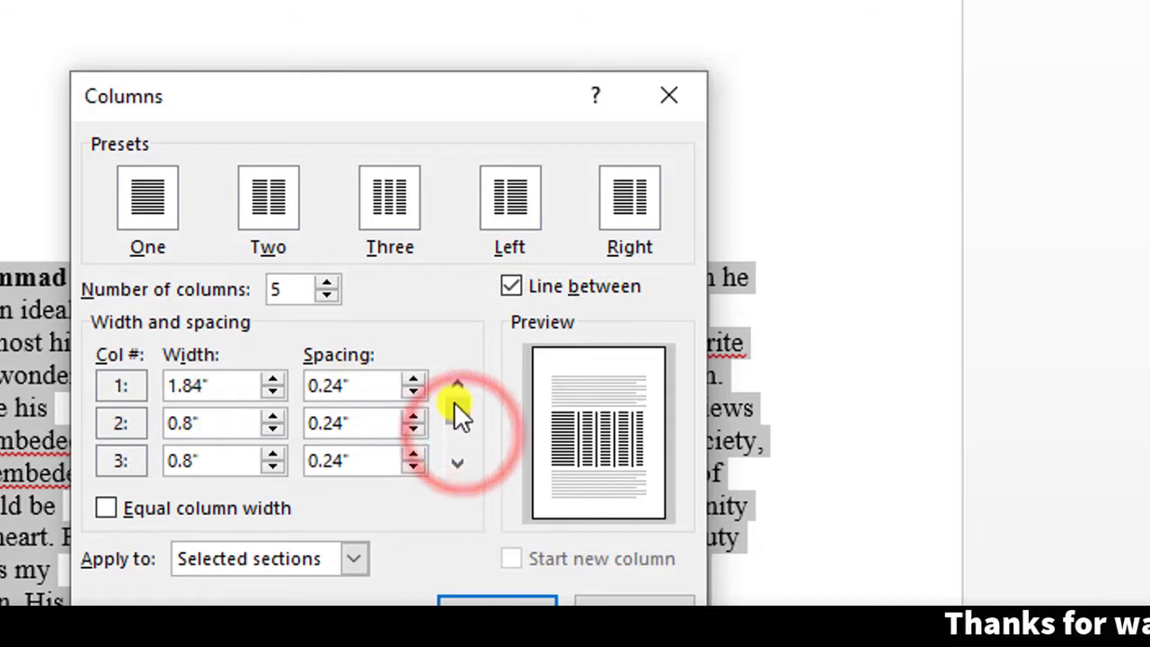
pyautogui.doubleClick(221, 387)
pyautogui.write('0')
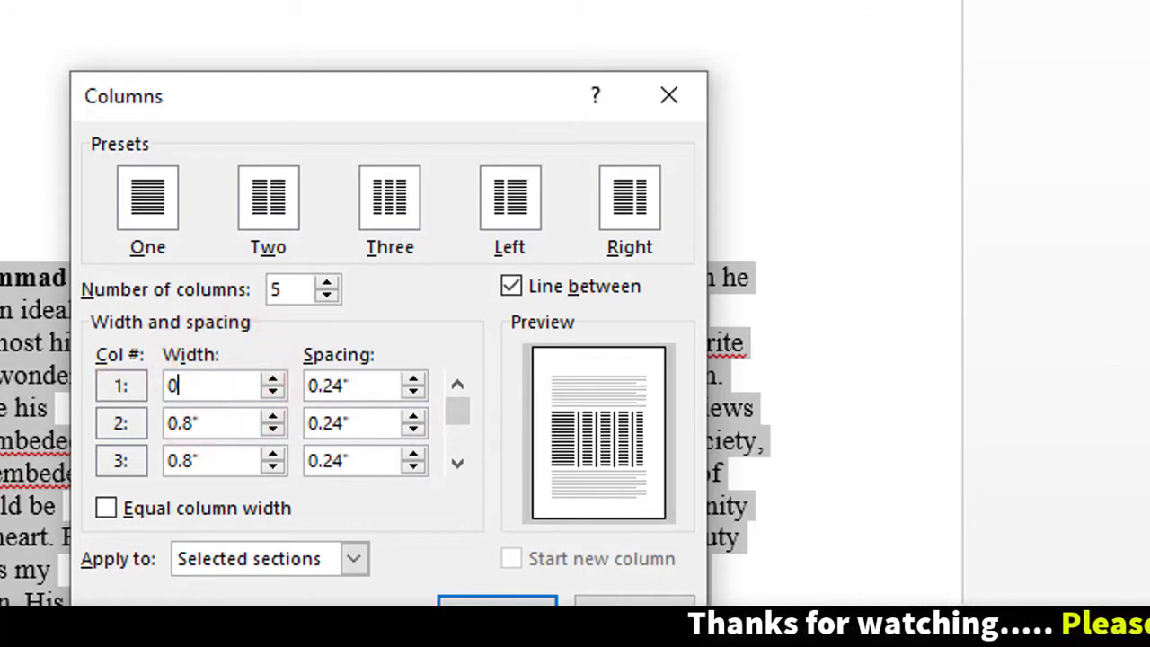
pyautogui.write('.')
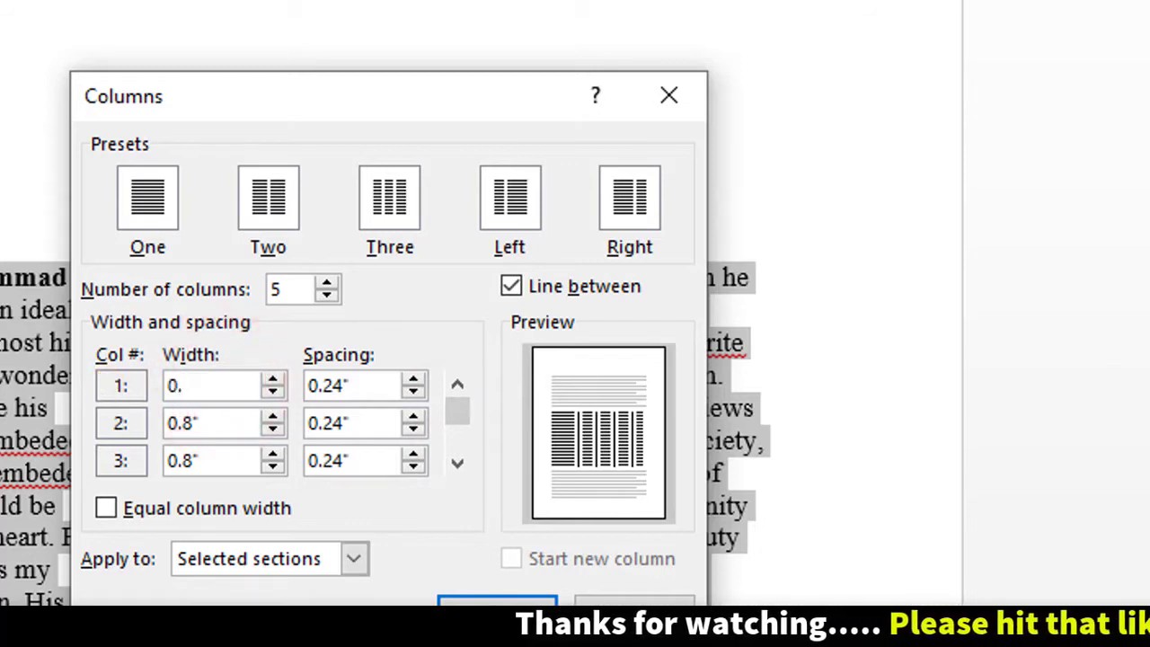
pyautogui.write('8')
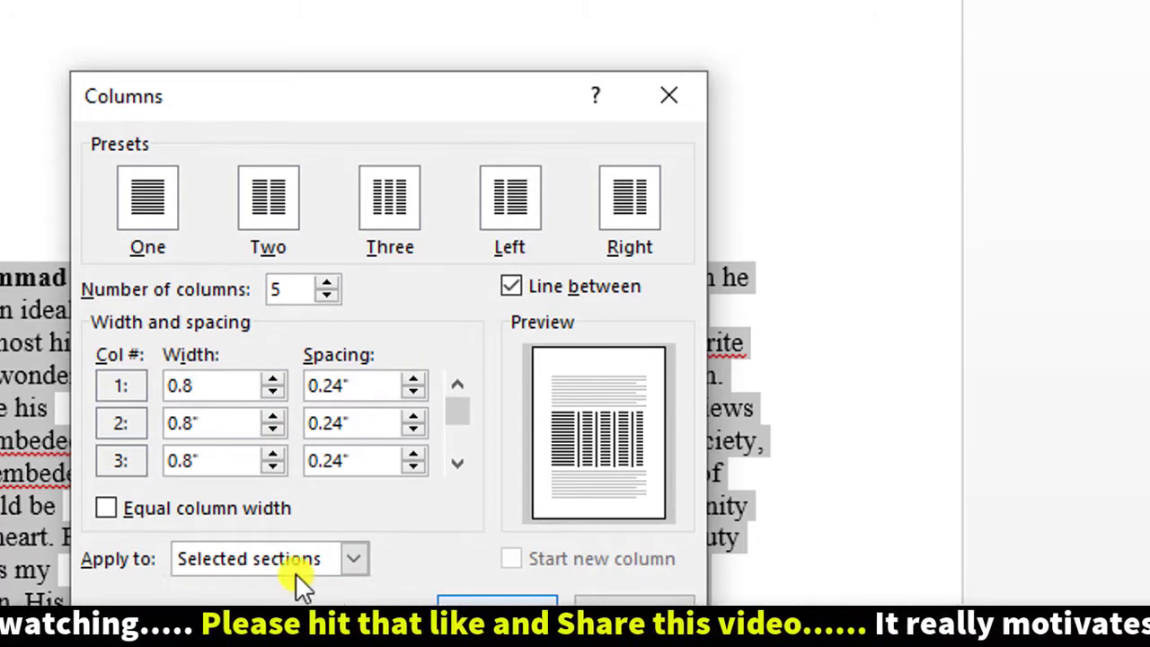
pyautogui.click(104, 510)
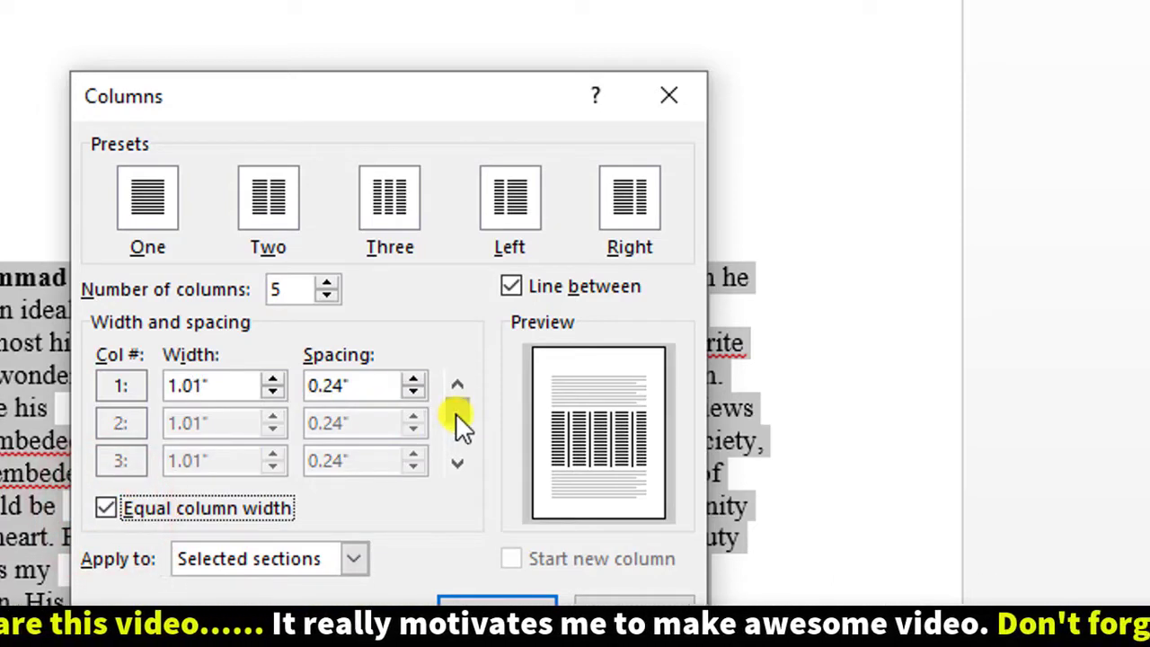
pyautogui.moveTo(456, 412); pyautogui.dragTo(470, 490)
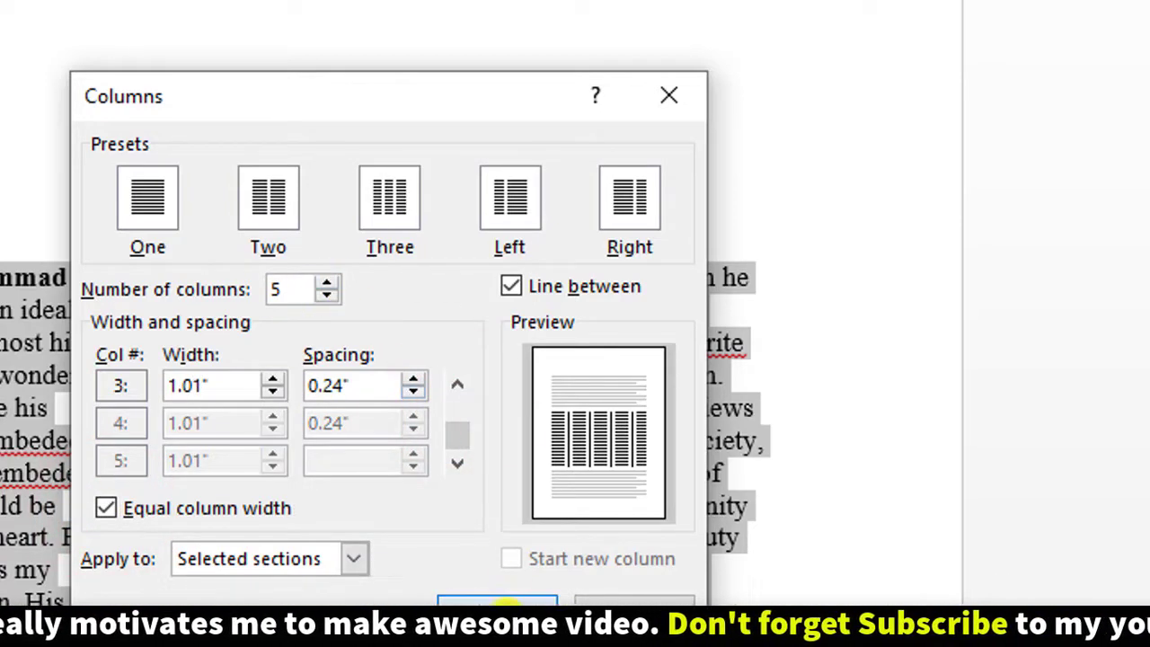
pyautogui.click(499, 600)
# Click into each of the first four columns, then triple-click the left margin to select everything.
pyautogui.scroll(-2, 501, 366)
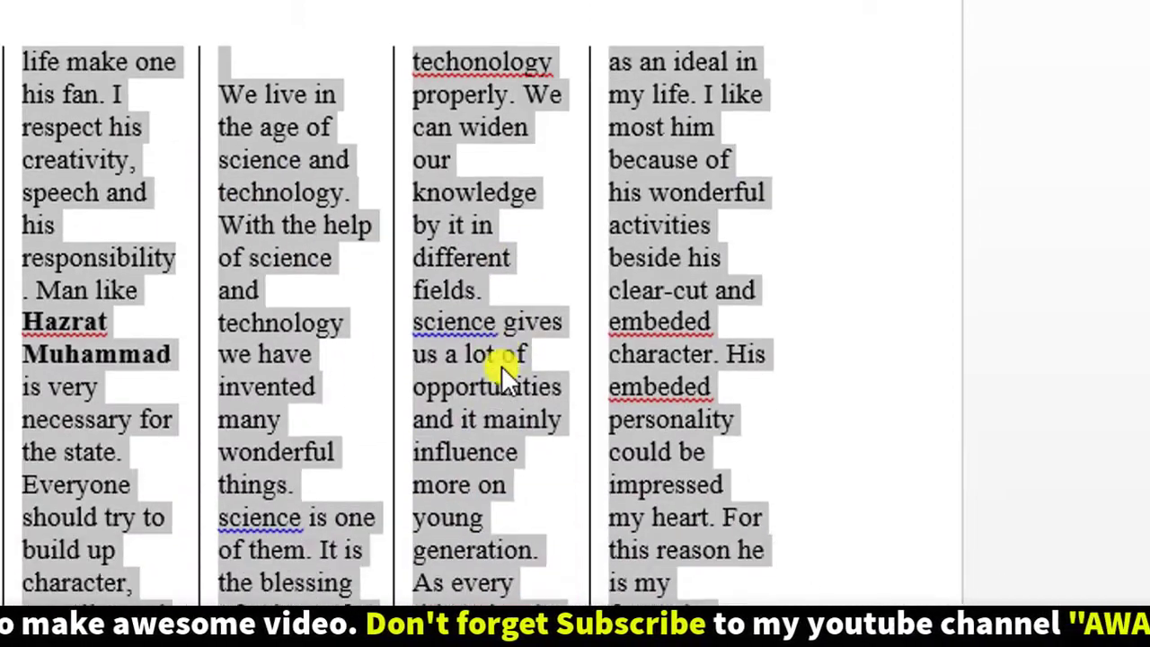
pyautogui.scroll(-2, 502, 365)
pyautogui.scroll(-5, 513, 359)
pyautogui.scroll(-4, 225, 398)
pyautogui.scroll(5, 329, 441)
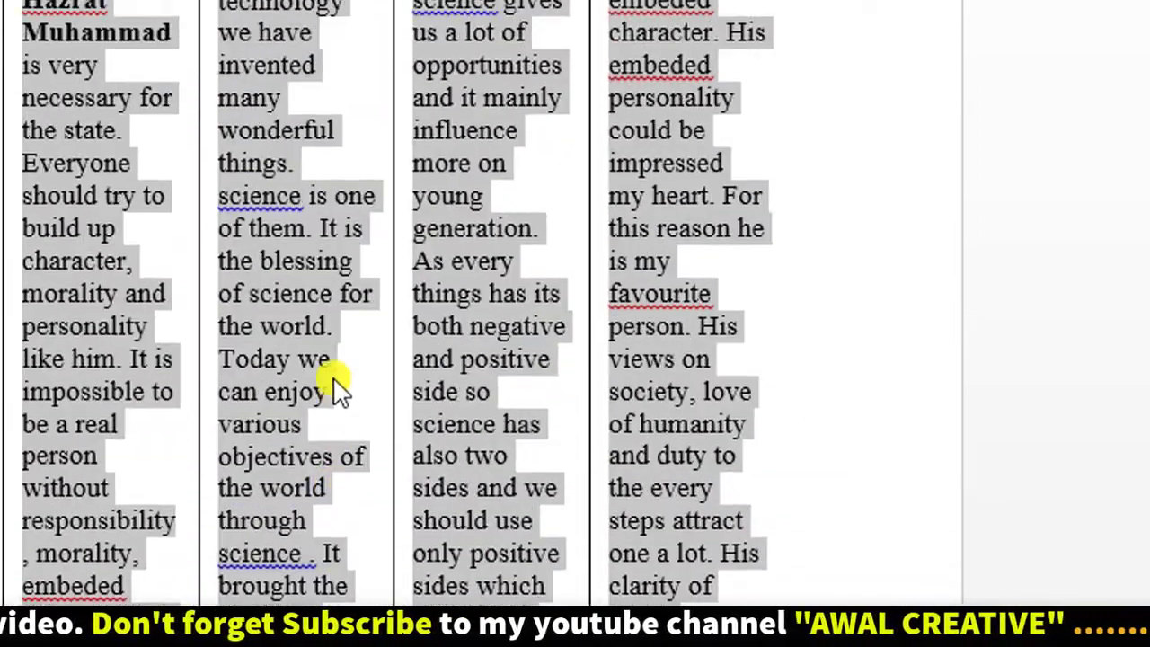
pyautogui.scroll(8, 332, 382)
pyautogui.click(71, 374)
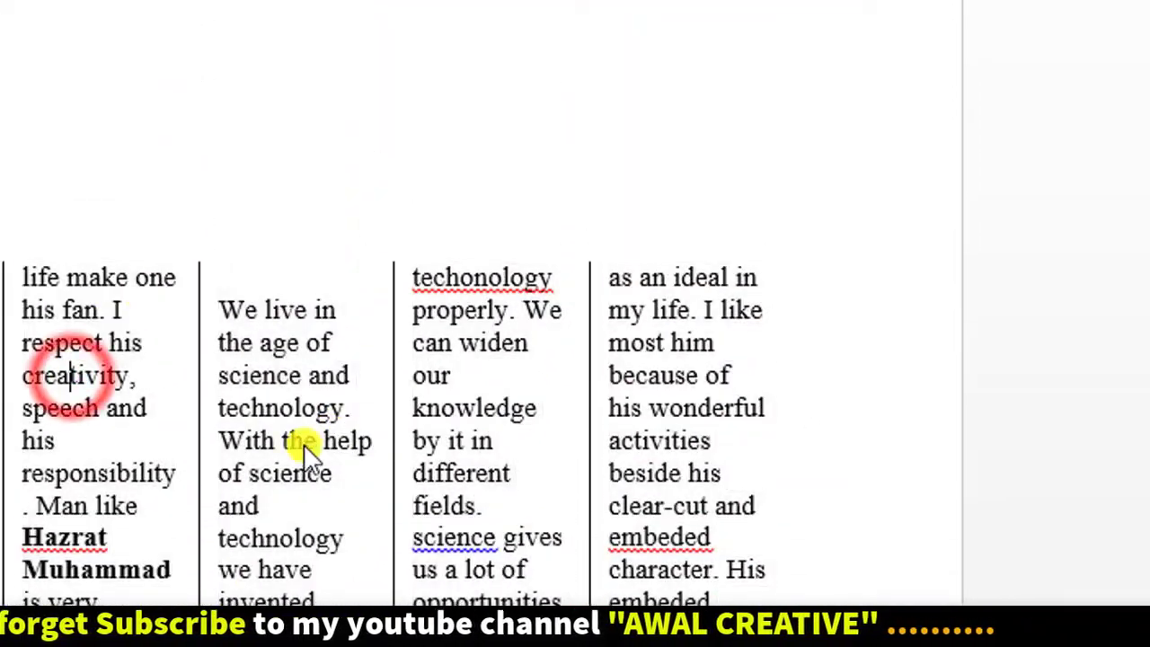
pyautogui.click(103, 315)
pyautogui.click(267, 325)
pyautogui.click(469, 335)
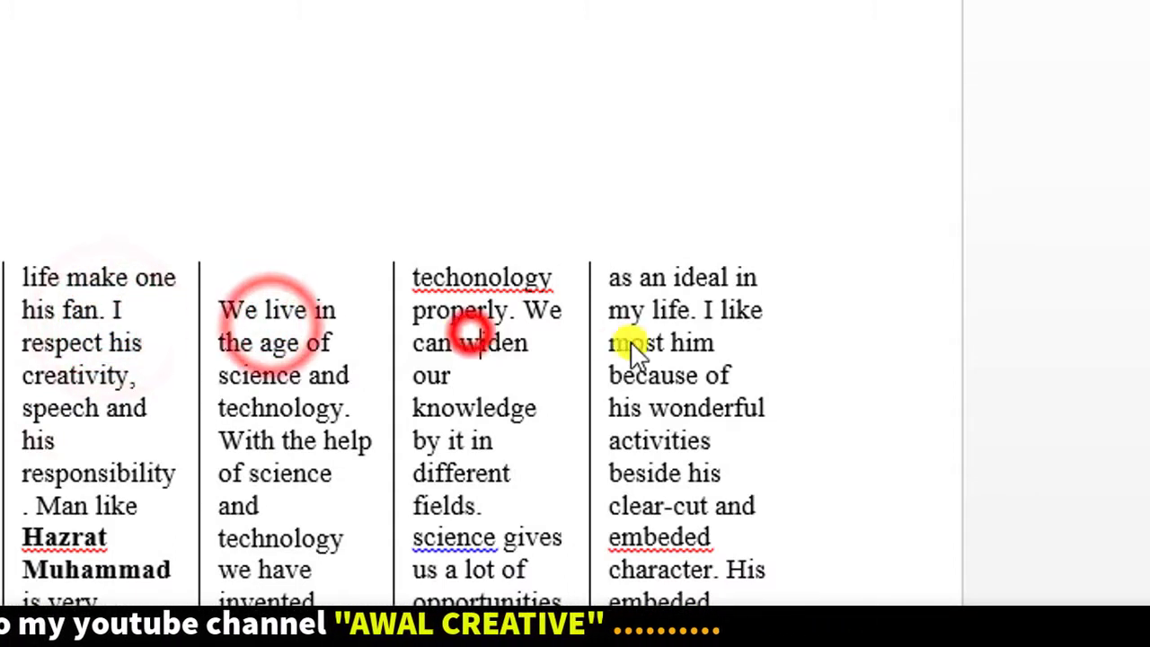
pyautogui.click(659, 344)
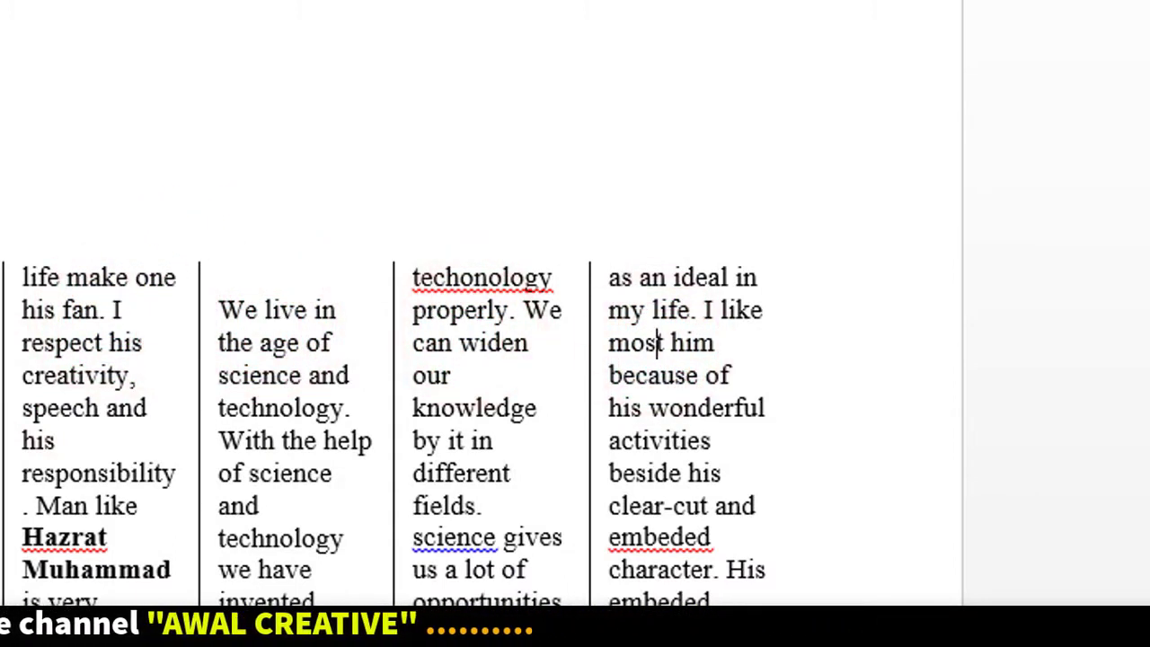
pyautogui.tripleClick(7, 440)
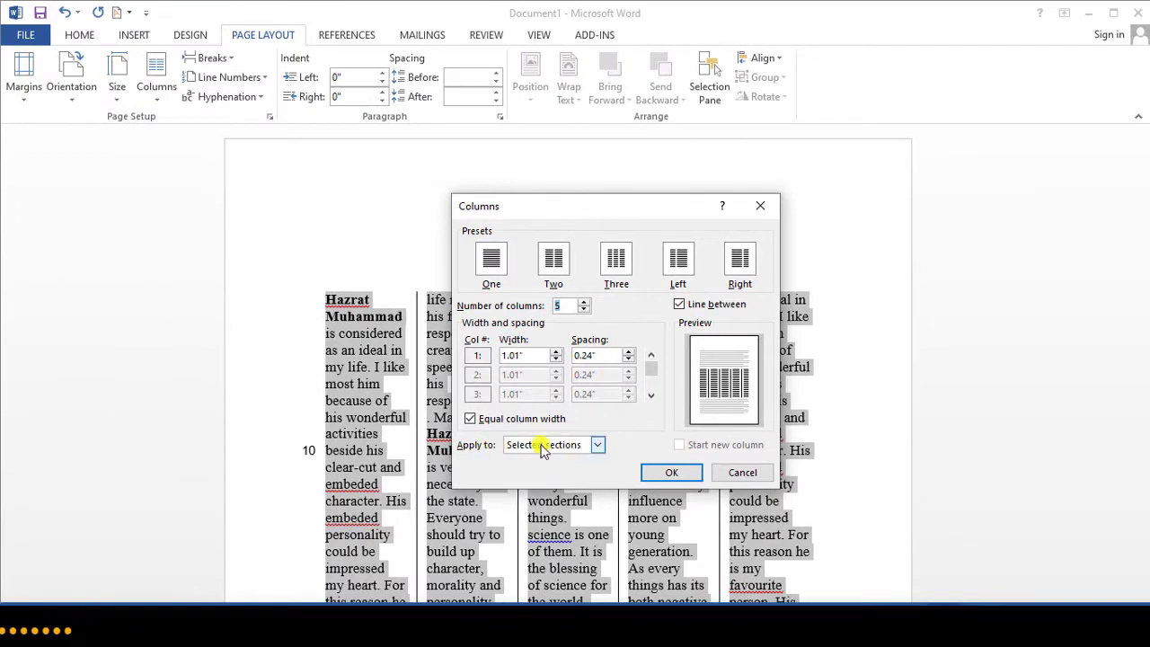
# Apply the five columns to the whole document with Line between left unchecked, and confirm.
pyautogui.click(597, 446)
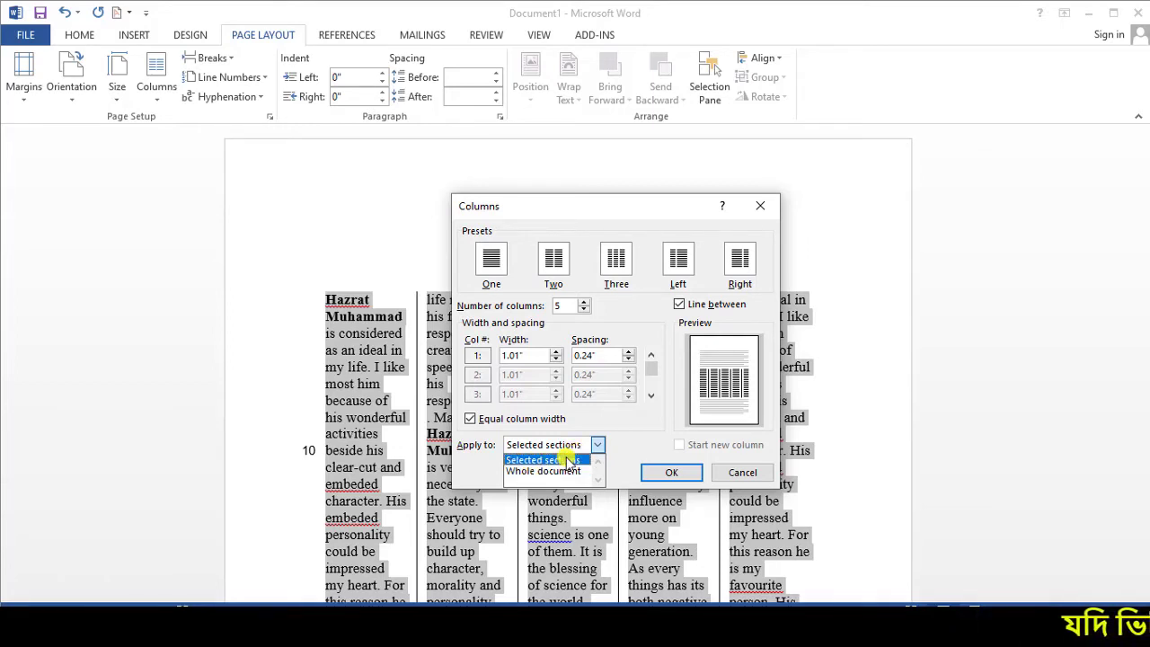
pyautogui.click(569, 461)
pyautogui.click(598, 445)
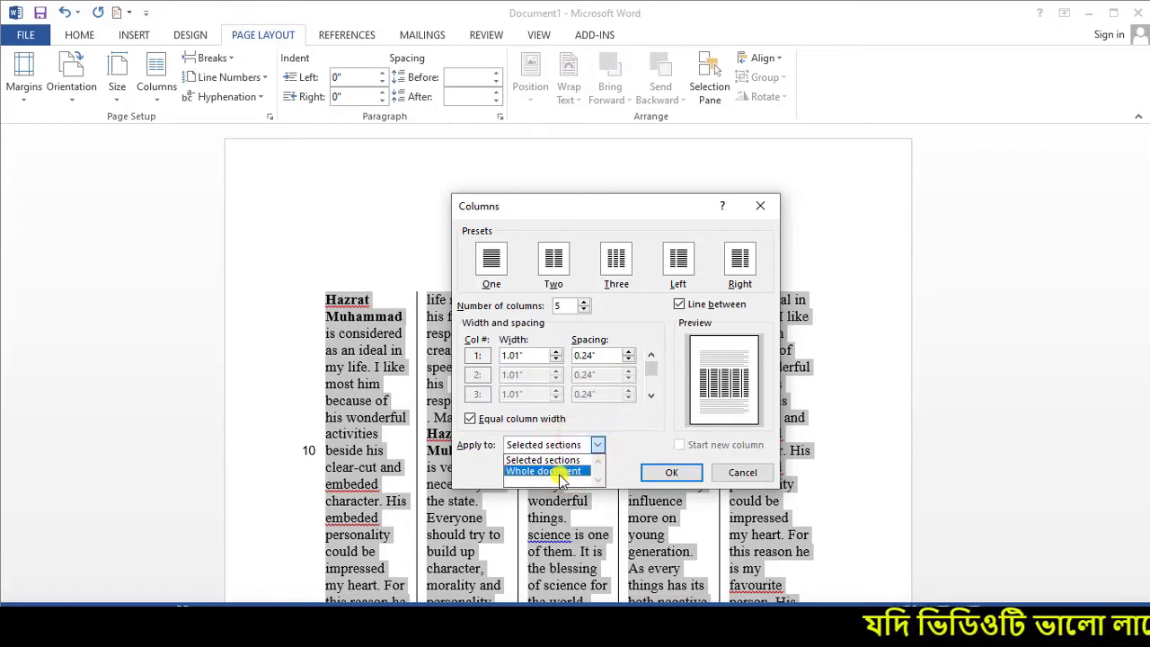
pyautogui.click(559, 472)
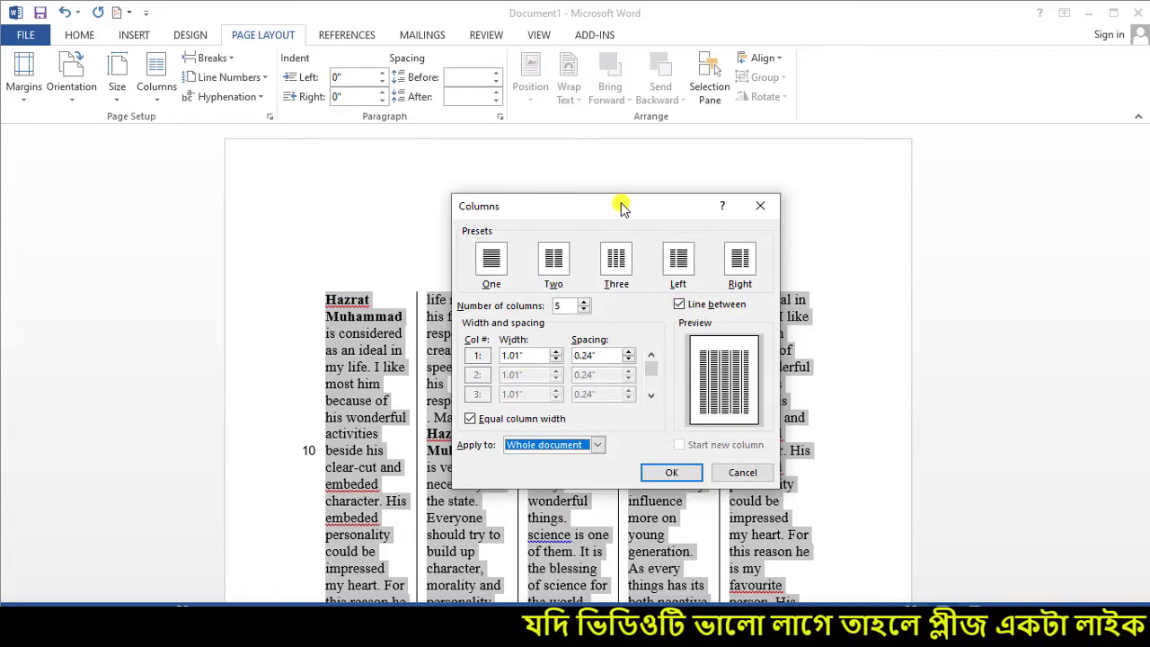
pyautogui.moveTo(623, 207); pyautogui.dragTo(147, 213)
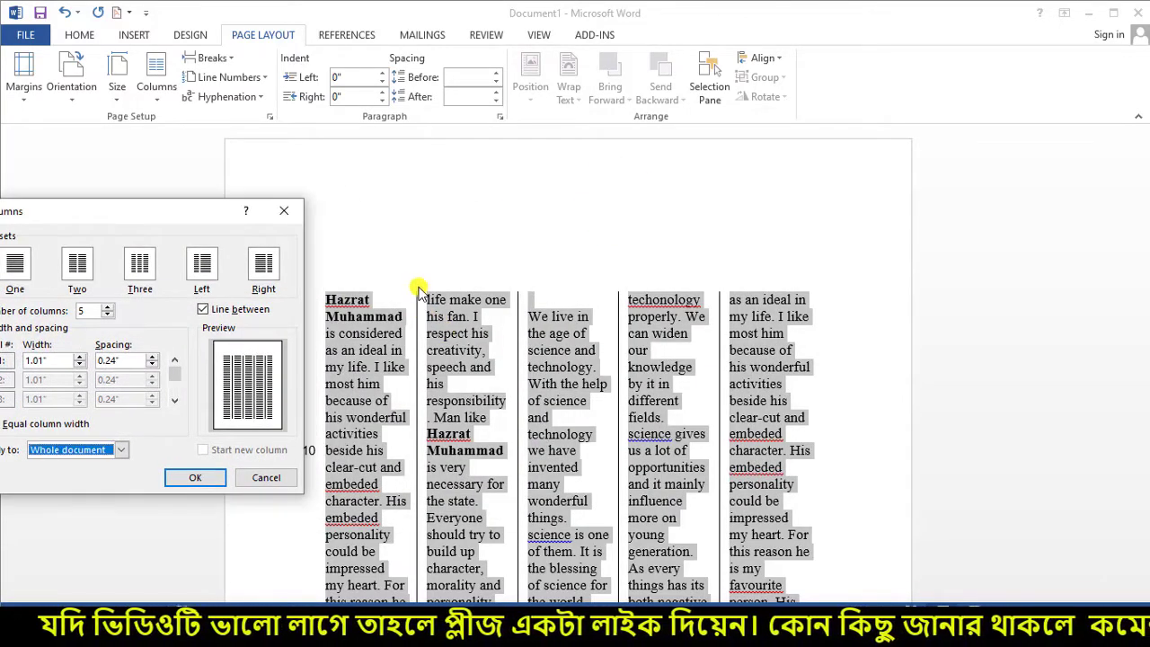
pyautogui.moveTo(408, 289); pyautogui.dragTo(416, 488)
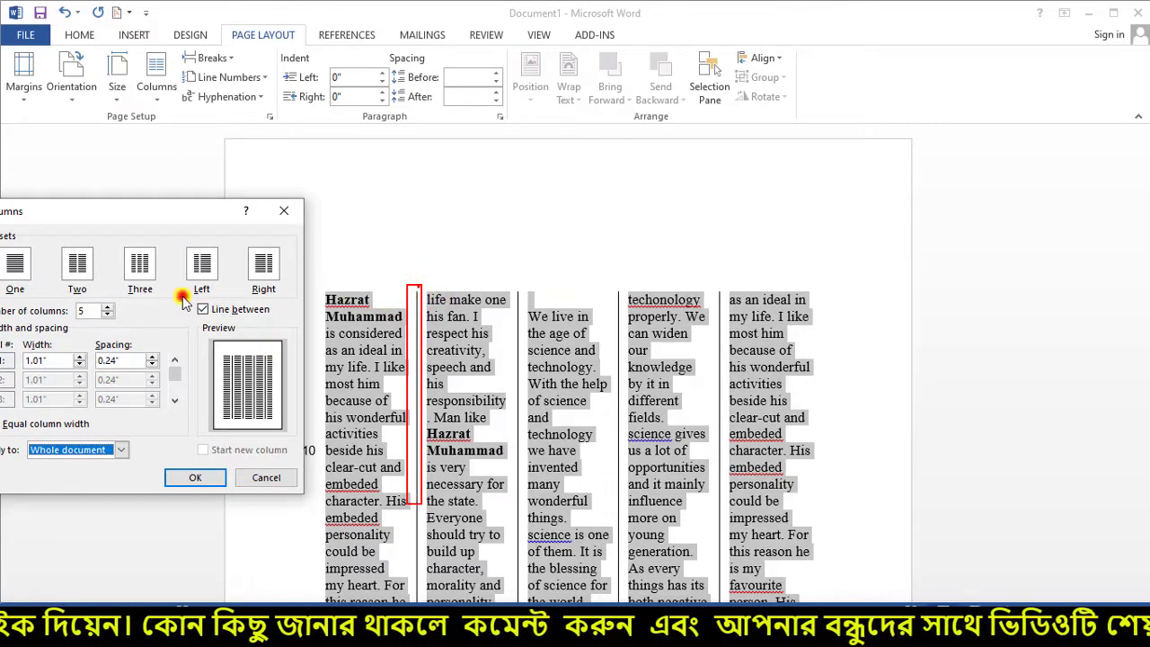
pyautogui.moveTo(183, 297); pyautogui.dragTo(279, 319)
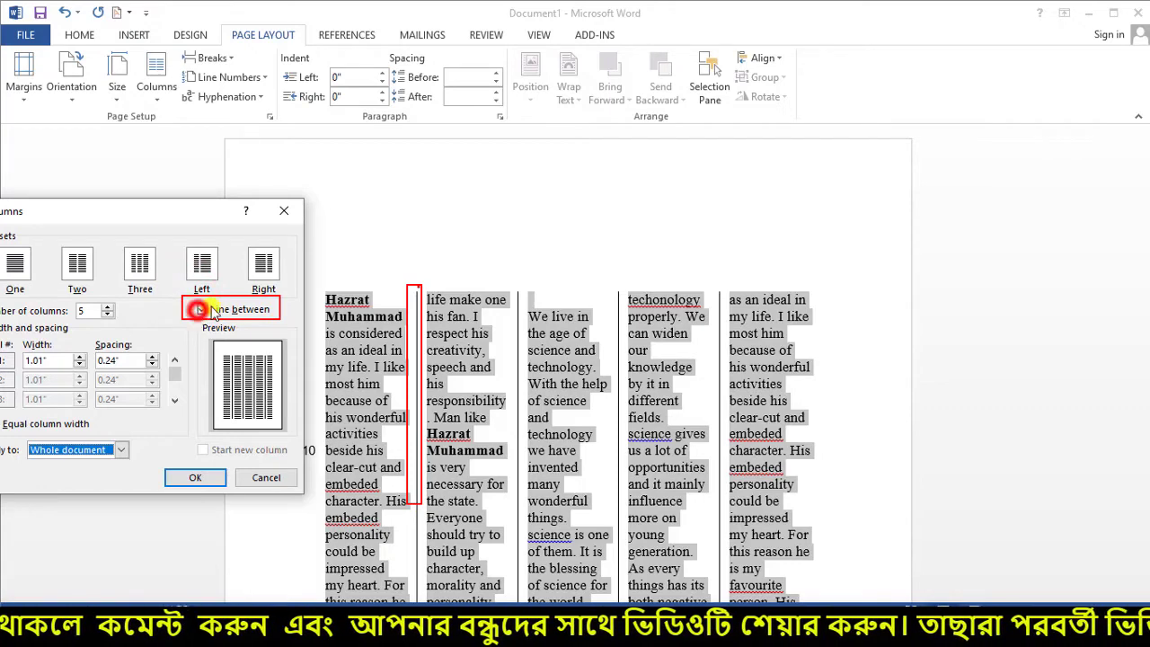
pyautogui.click(213, 308)
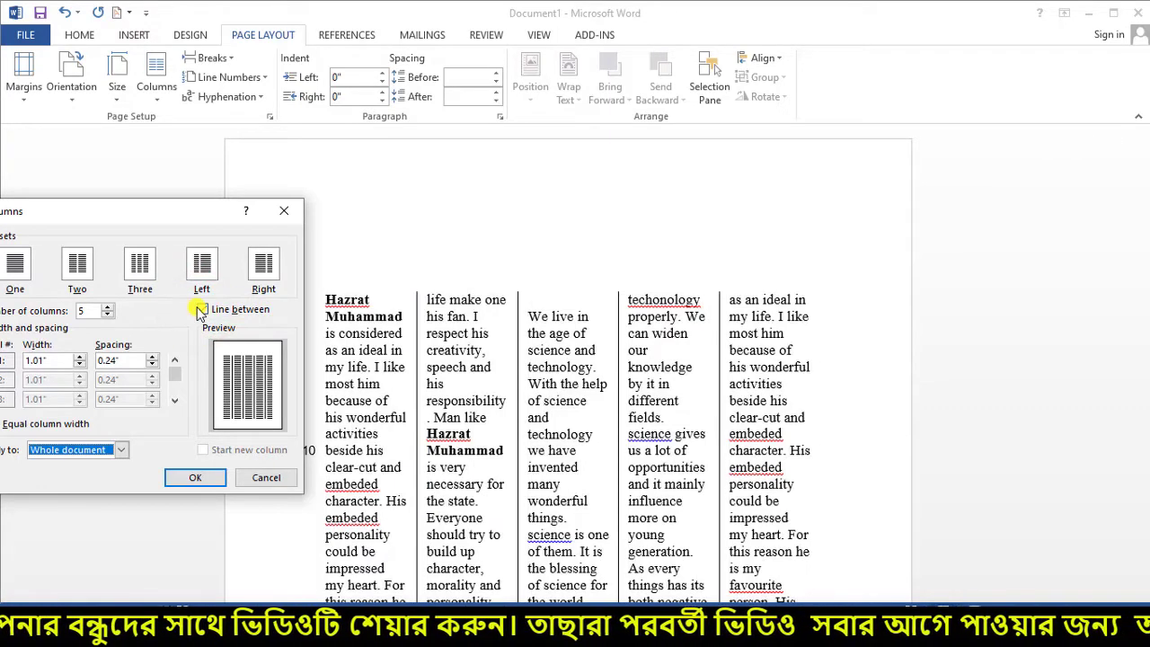
pyautogui.click(201, 310)
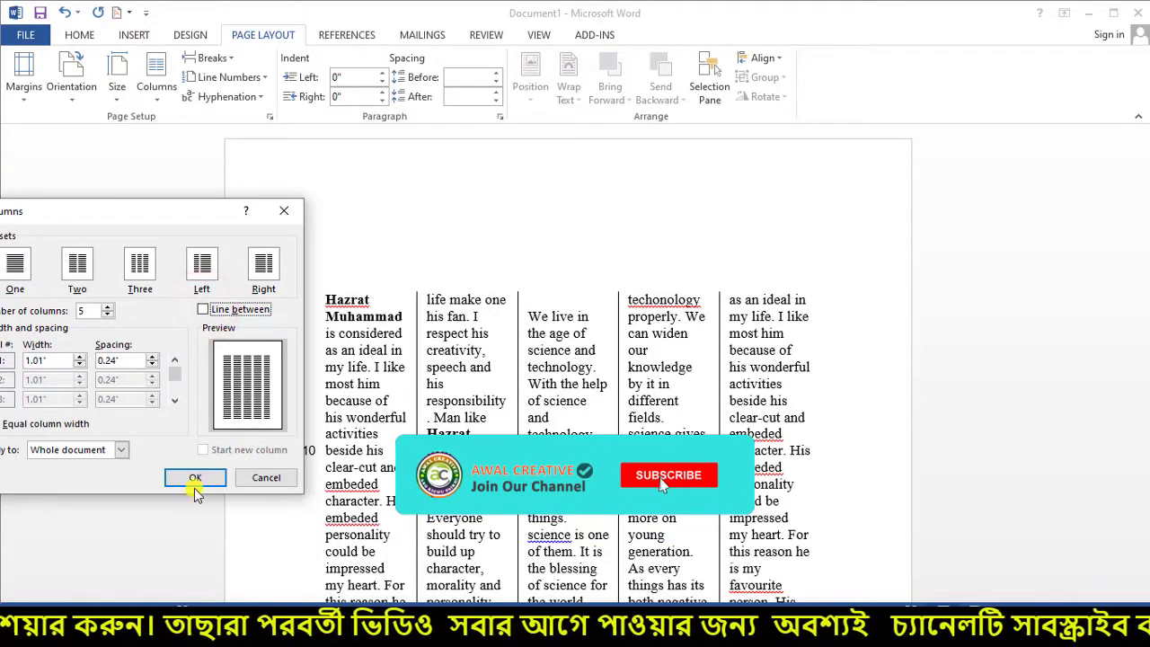
pyautogui.click(195, 478)
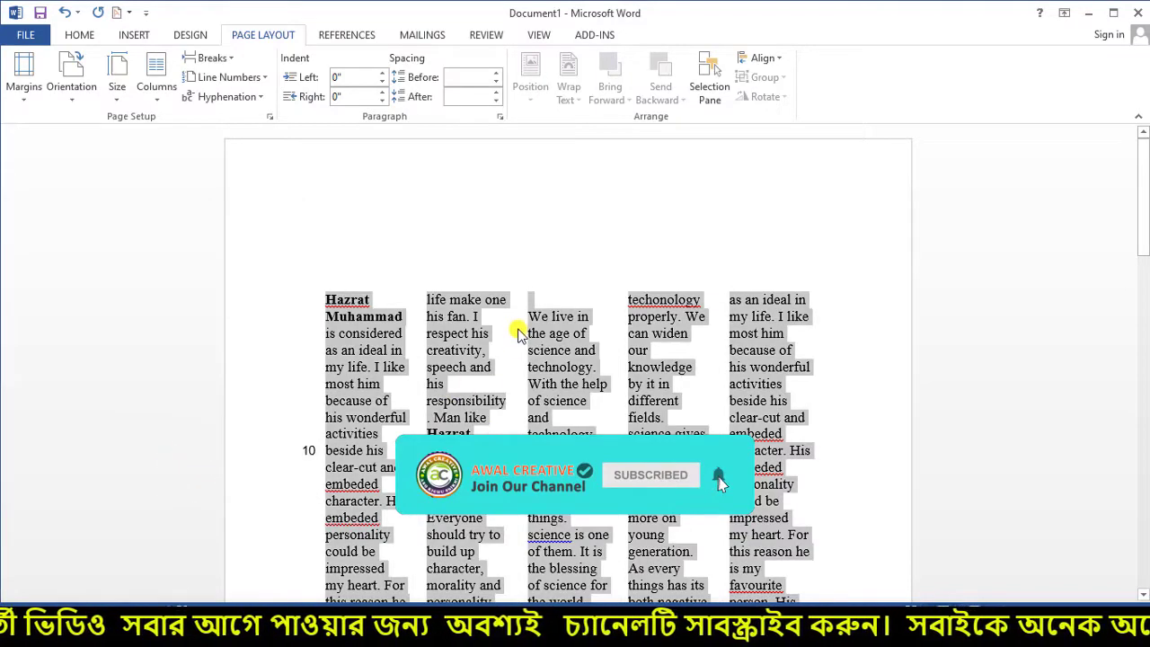
# Switch the essay text back to the One column layout.
pyautogui.click(162, 97)
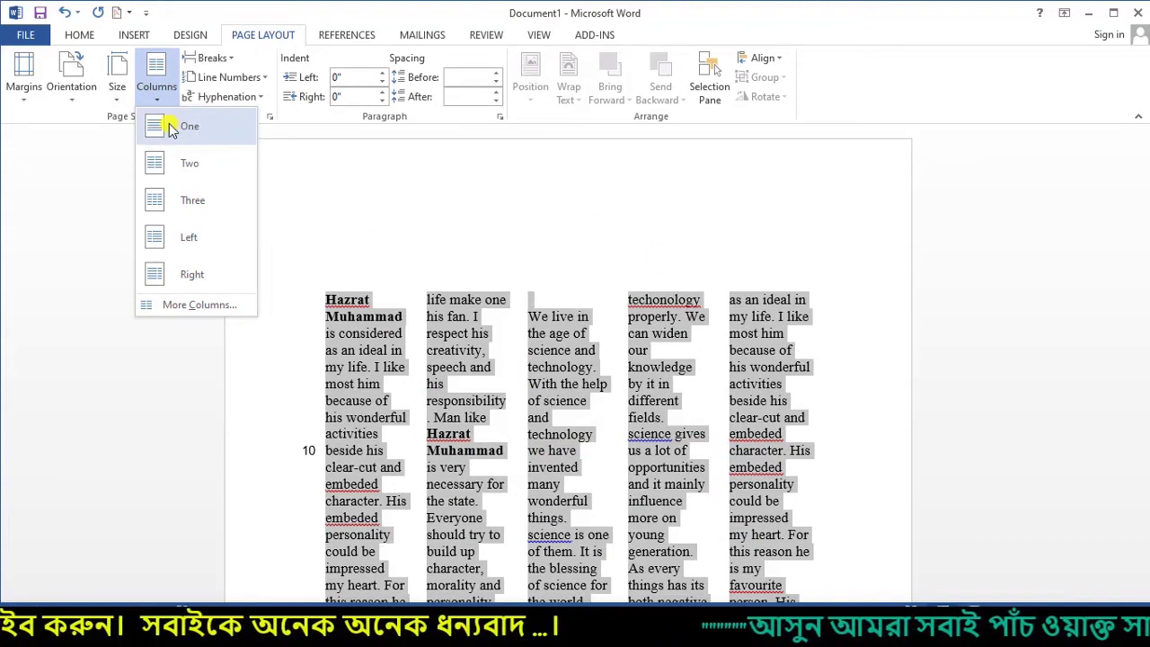
pyautogui.click(168, 132)
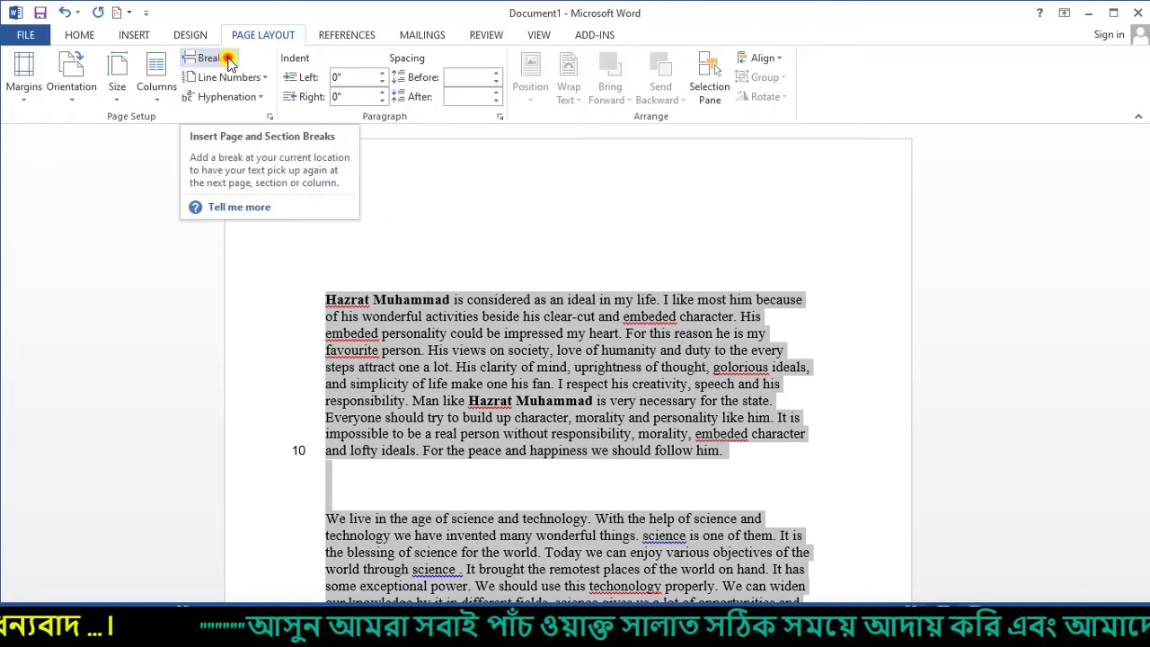
# Place the insertion point above the second paragraph.
pyautogui.click(213, 58)
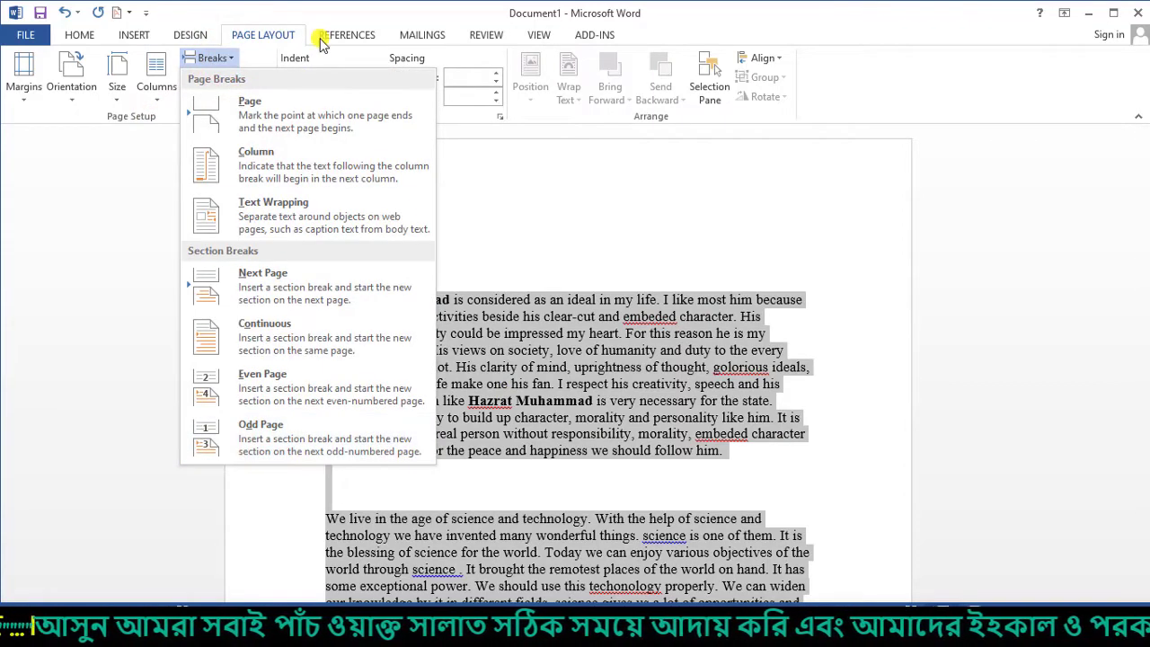
pyautogui.click(547, 195)
pyautogui.scroll(-5, 633, 395)
pyautogui.scroll(-7, 646, 412)
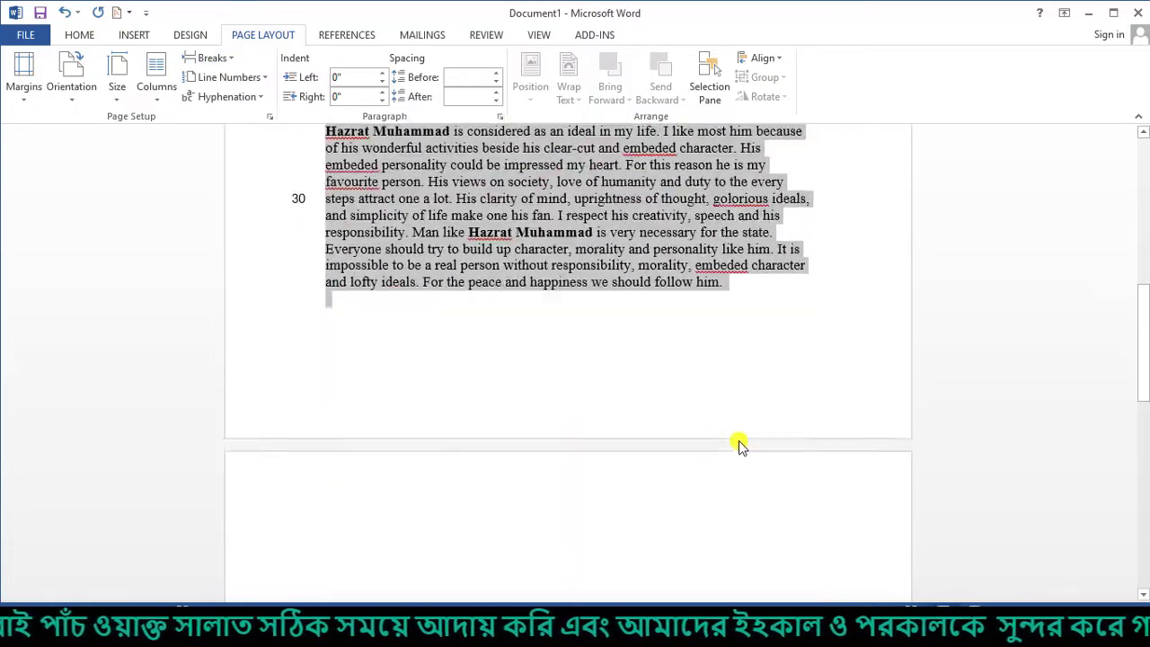
pyautogui.scroll(-3, 737, 441)
pyautogui.click(409, 382)
pyautogui.scroll(-4, 588, 441)
pyautogui.scroll(-5, 582, 422)
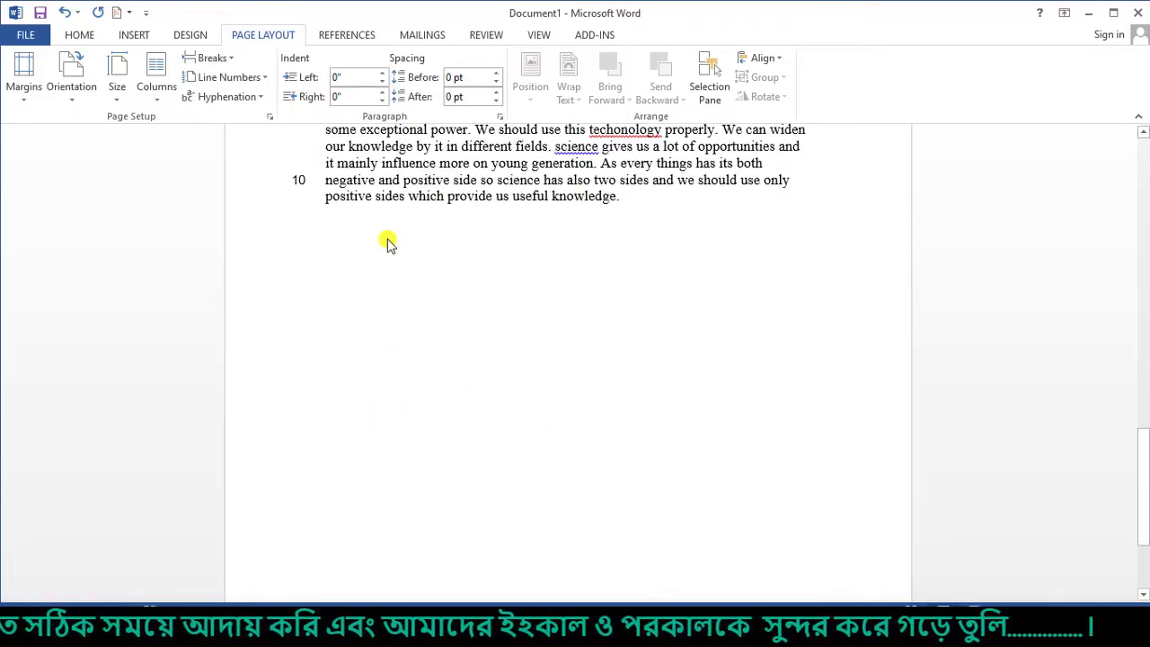
pyautogui.scroll(-5, 449, 462)
pyautogui.scroll(-2, 458, 441)
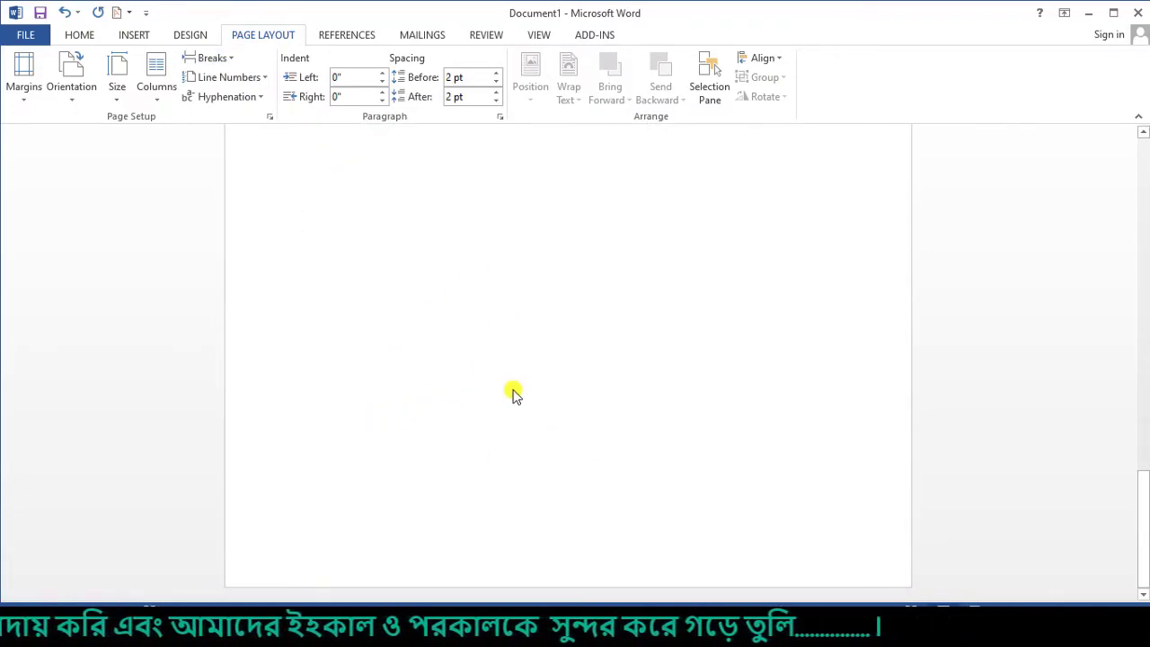
pyautogui.scroll(5, 503, 405)
pyautogui.scroll(4, 449, 297)
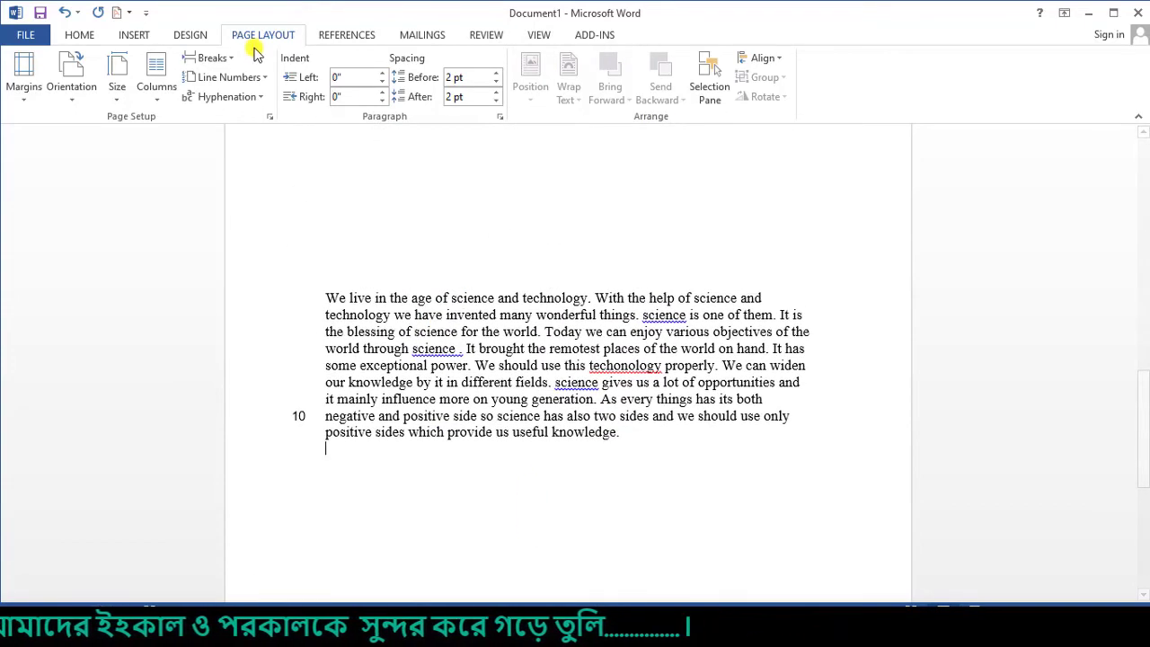
# Insert a Page break so a new blank page follows the text.
pyautogui.click(212, 60)
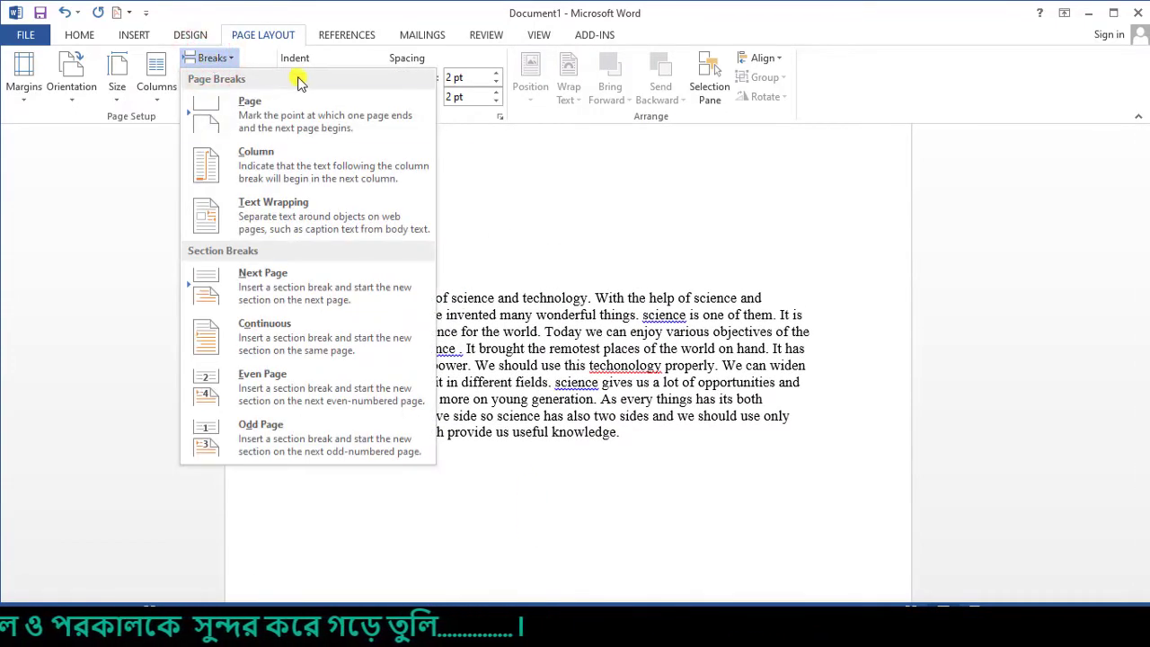
pyautogui.click(487, 181)
pyautogui.click(199, 58)
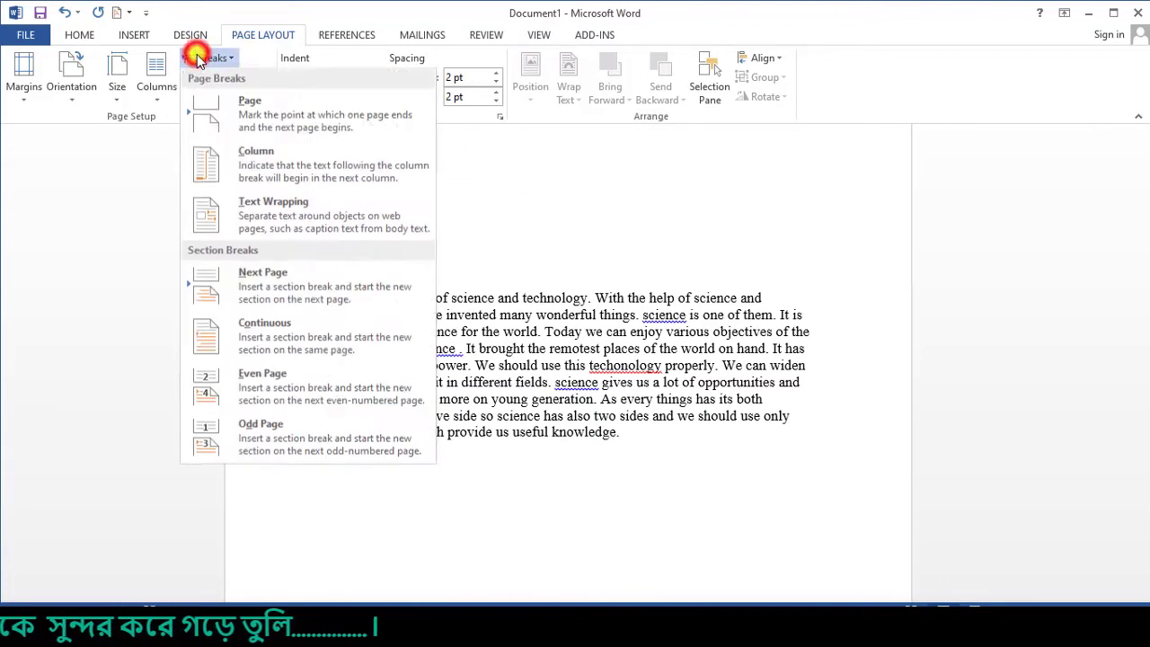
pyautogui.click(271, 122)
pyautogui.scroll(-5, 450, 387)
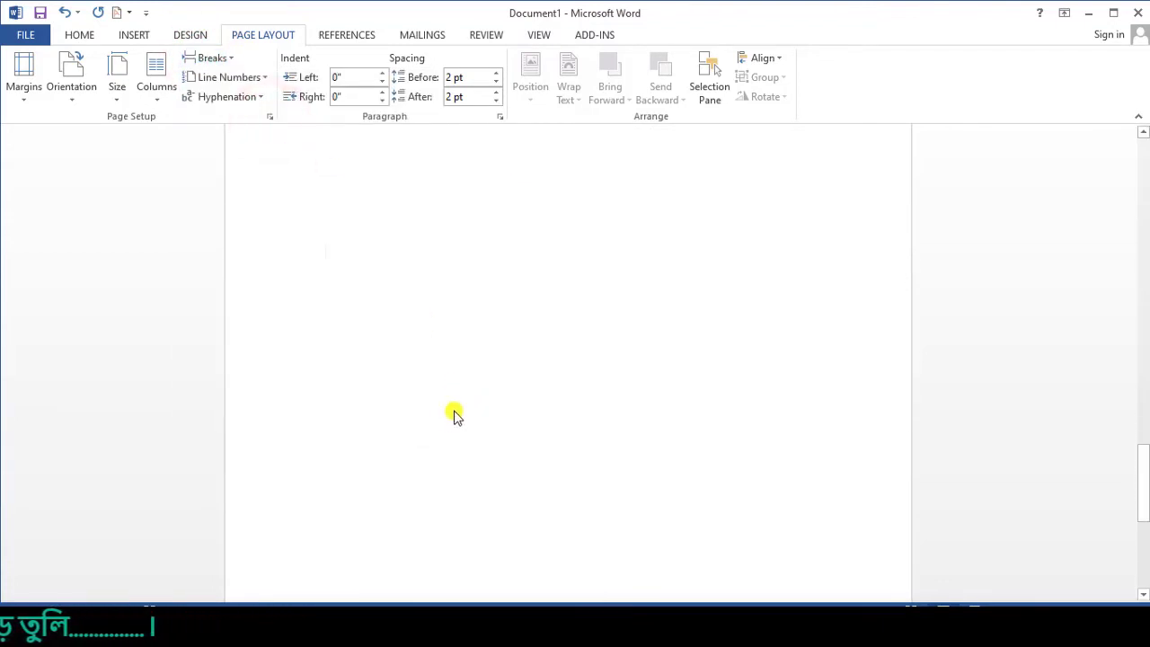
pyautogui.scroll(-5, 453, 409)
pyautogui.click(227, 57)
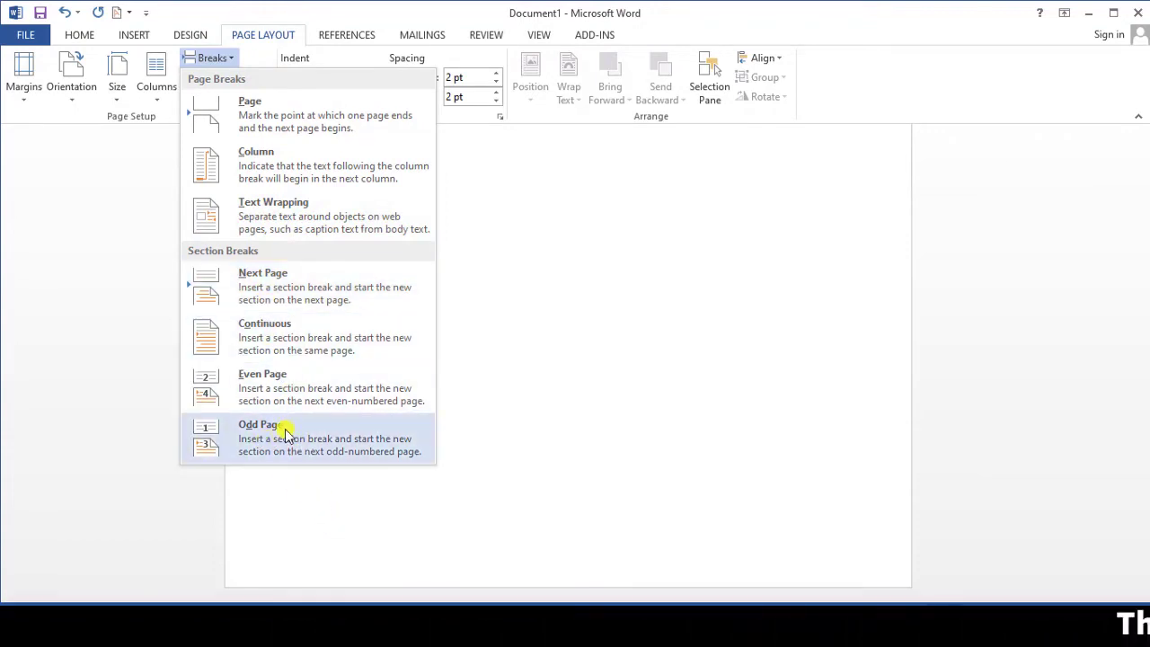
# Look over the Line Numbers choices, then select all the text and deselect it.
pyautogui.click(134, 154)
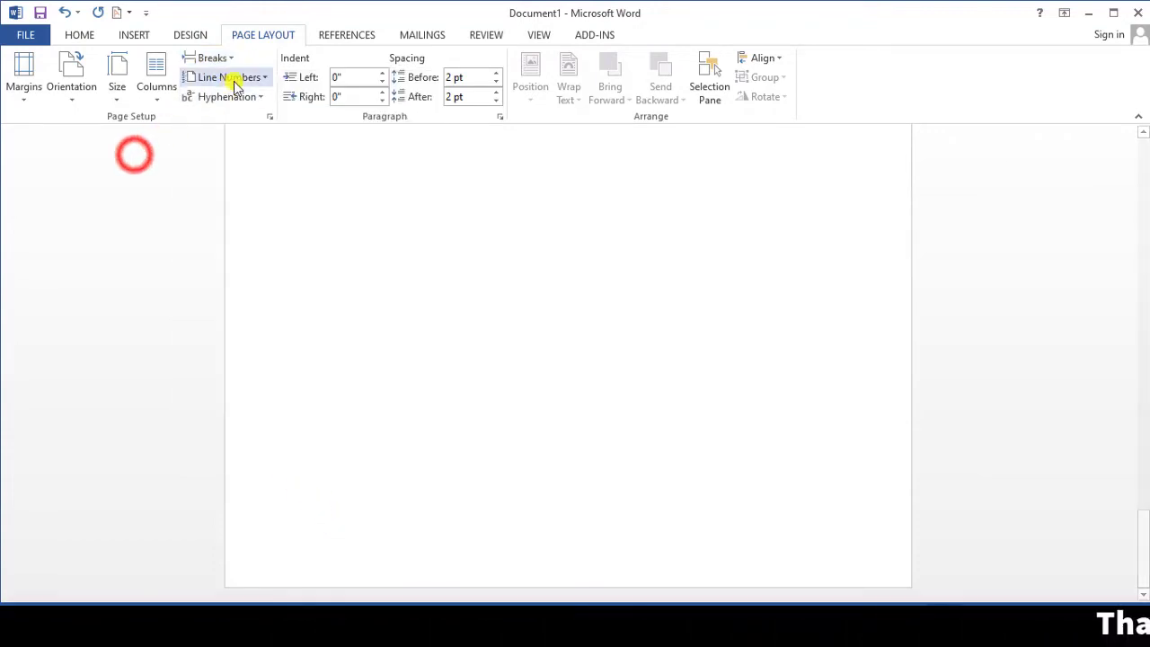
pyautogui.click(268, 79)
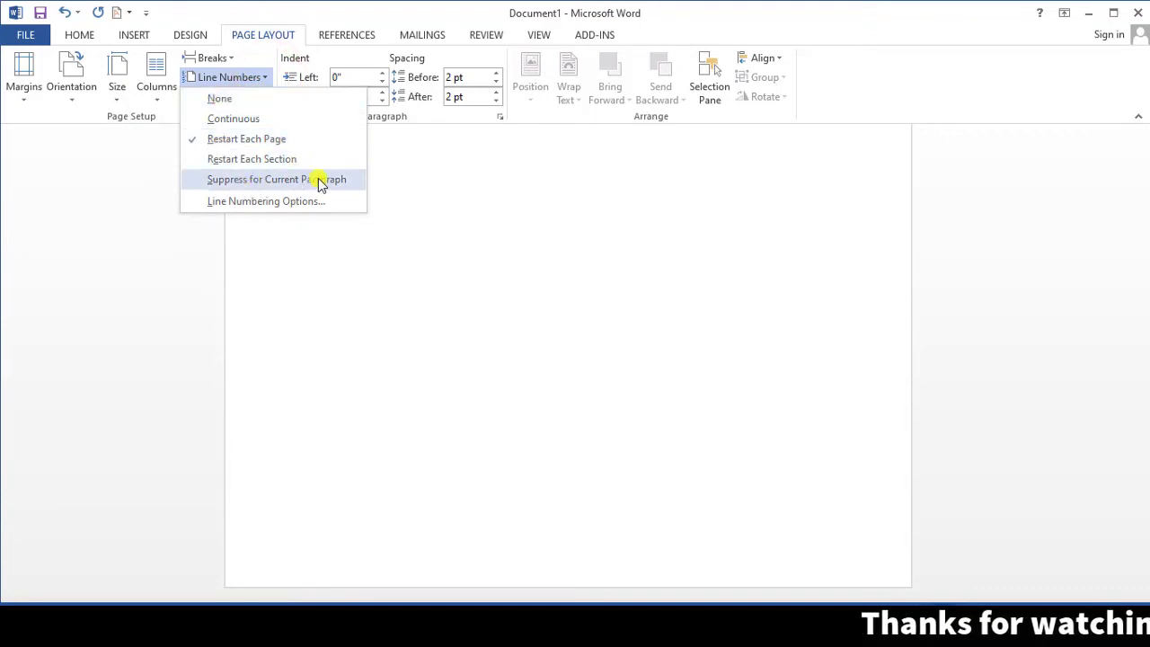
pyautogui.scroll(-3, 489, 319)
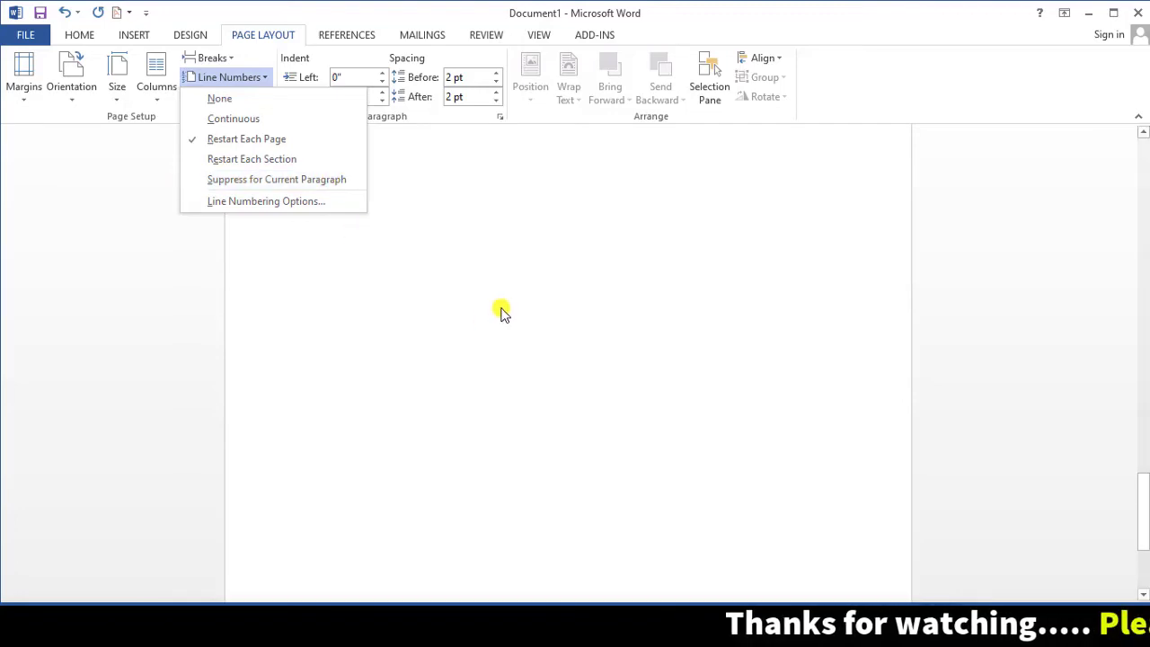
pyautogui.scroll(-3, 490, 319)
pyautogui.click(440, 334)
pyautogui.scroll(5, 504, 401)
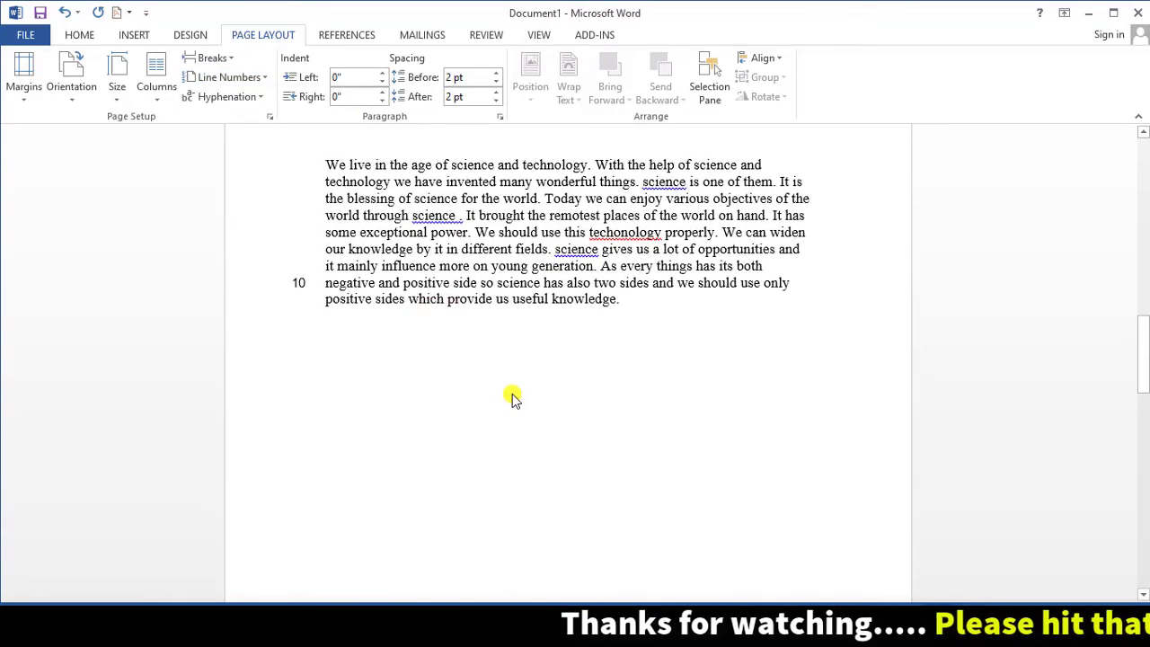
pyautogui.hotkey('ctrl', 'a')
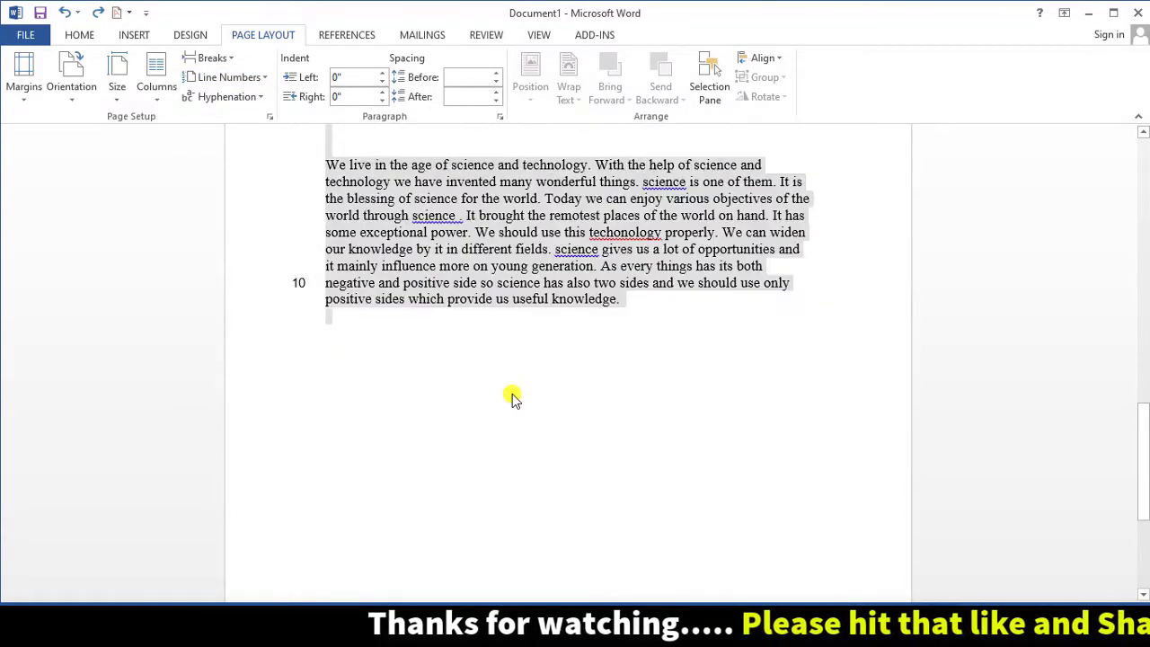
pyautogui.scroll(-3, 605, 382)
pyautogui.click(598, 390)
pyautogui.scroll(2, 575, 405)
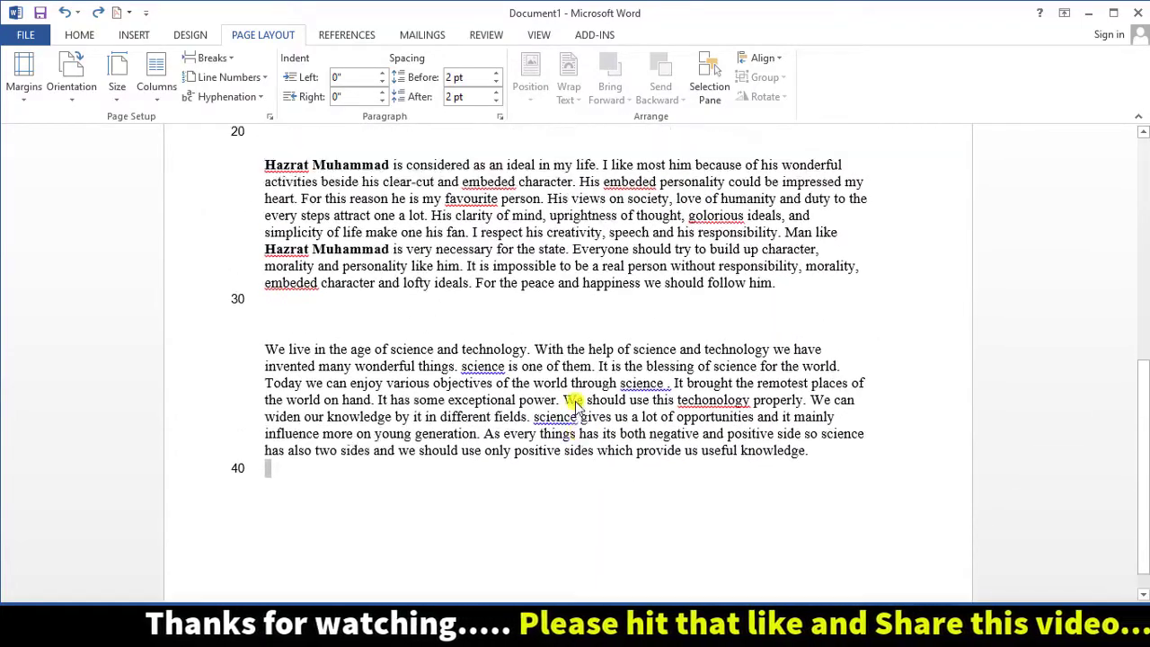
pyautogui.scroll(1, 576, 406)
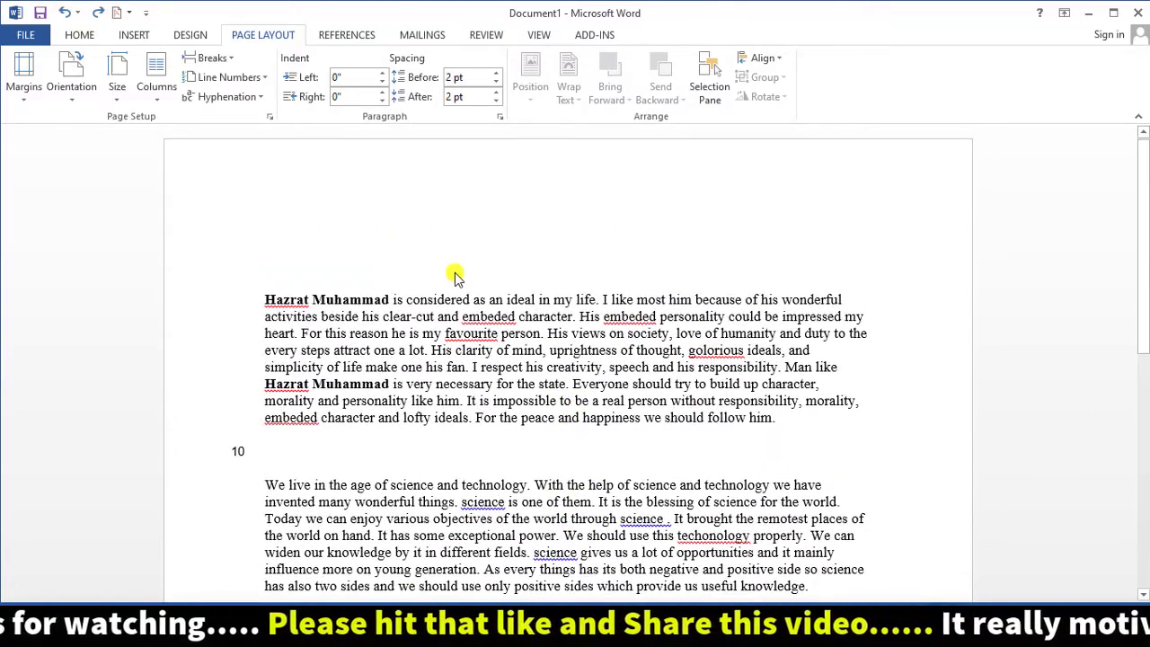
# Turn line numbering off, then set it to Continuous numbering.
pyautogui.click(268, 79)
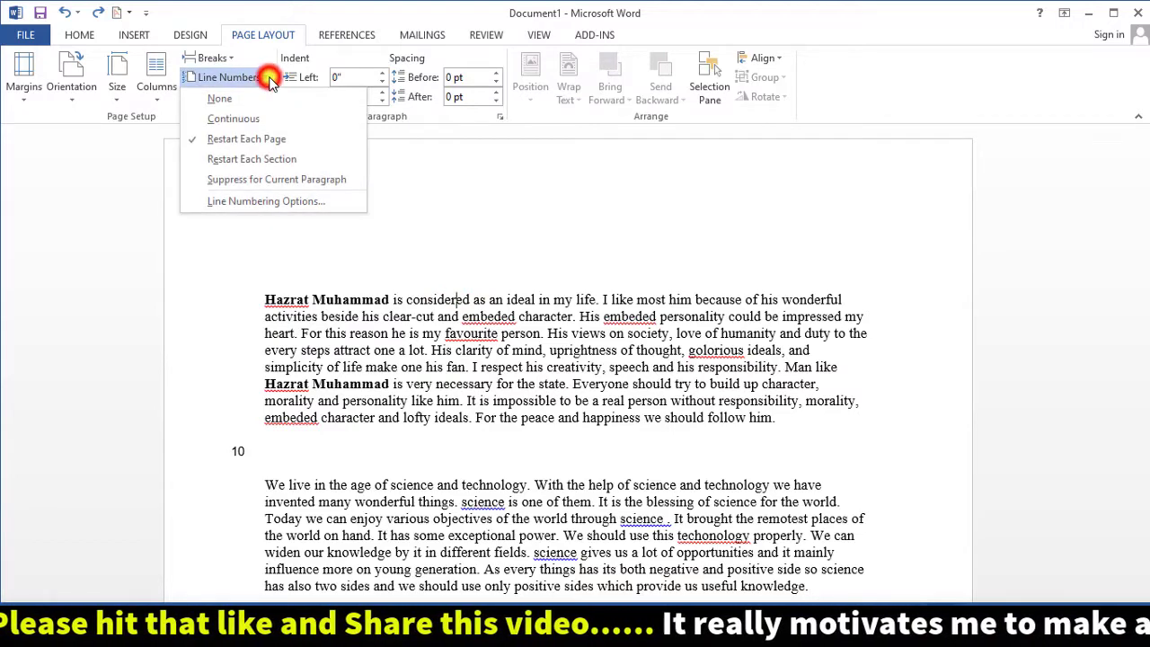
pyautogui.click(220, 99)
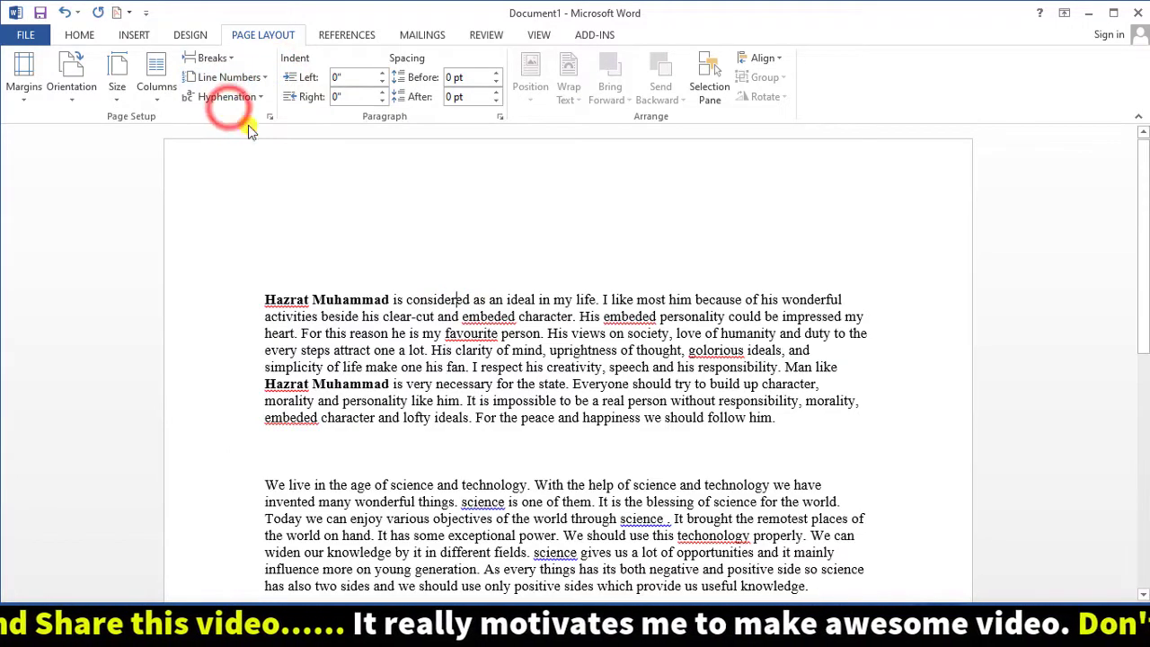
pyautogui.scroll(-1, 321, 436)
pyautogui.scroll(-3, 231, 384)
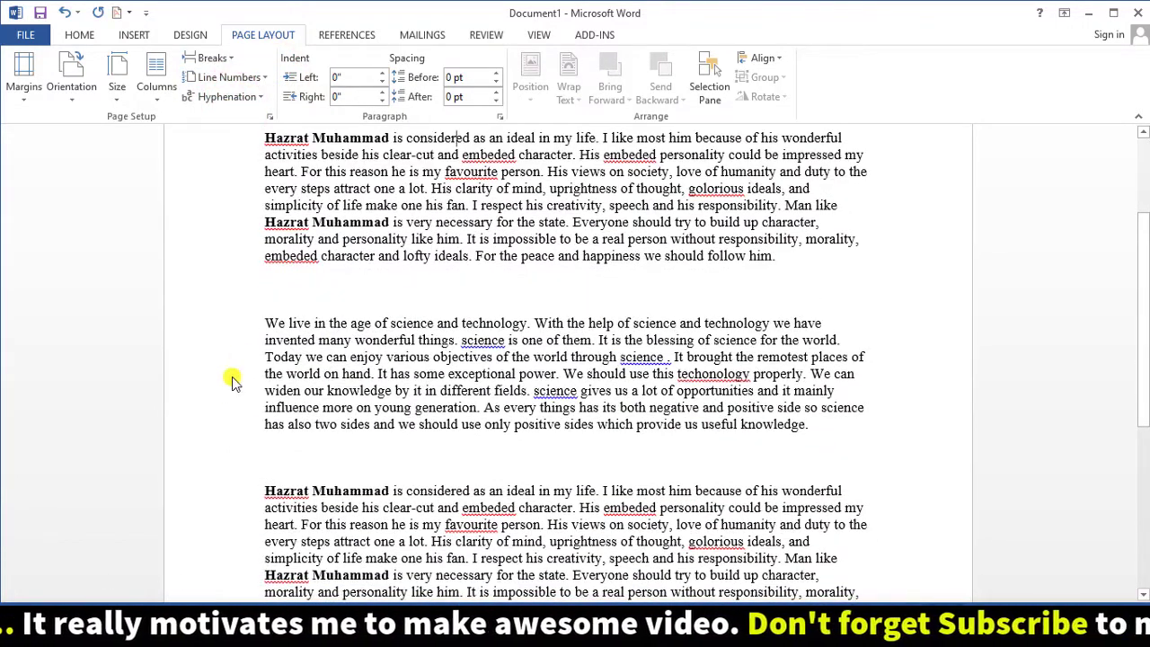
pyautogui.moveTo(190, 145); pyautogui.dragTo(263, 456)
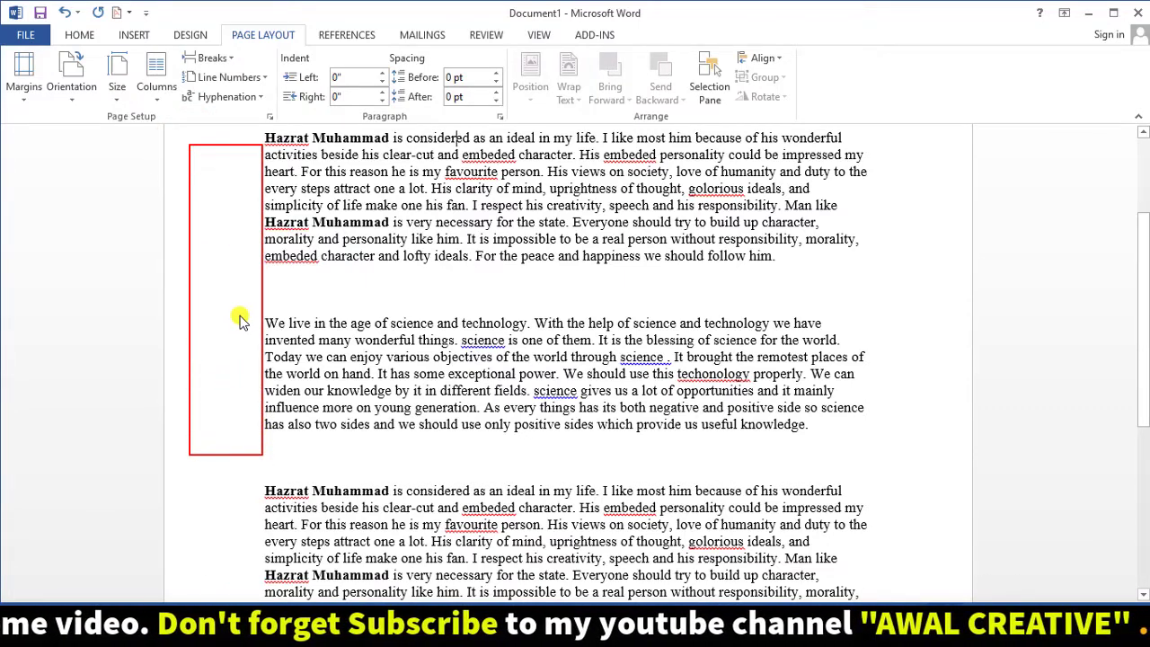
pyautogui.click(267, 79)
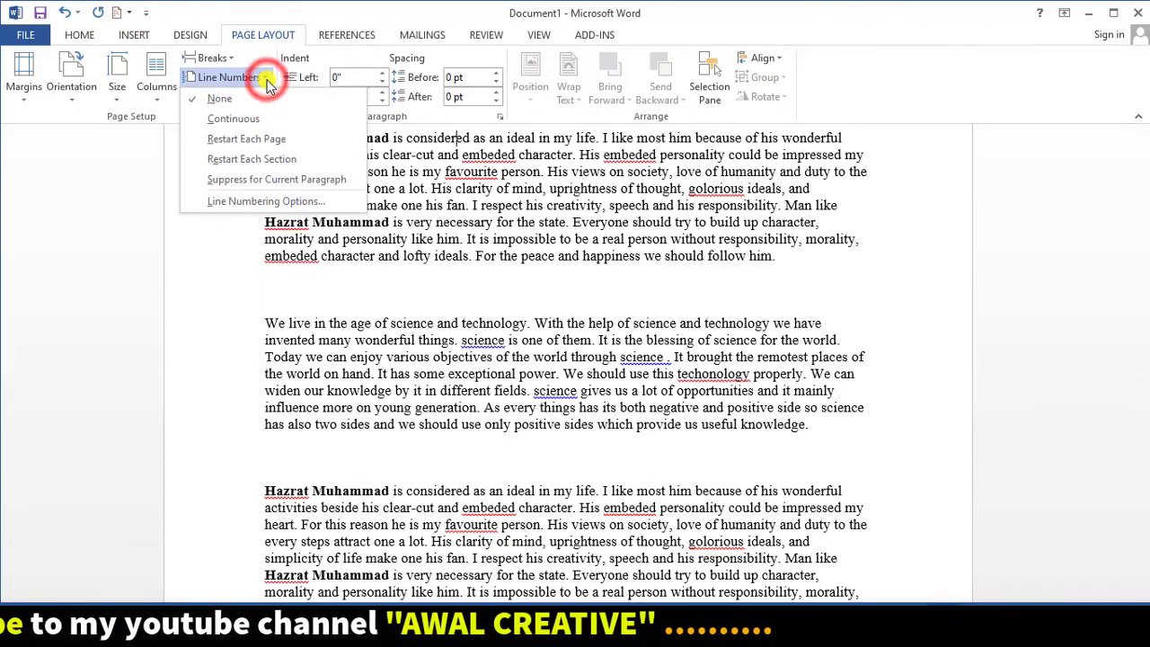
pyautogui.click(250, 126)
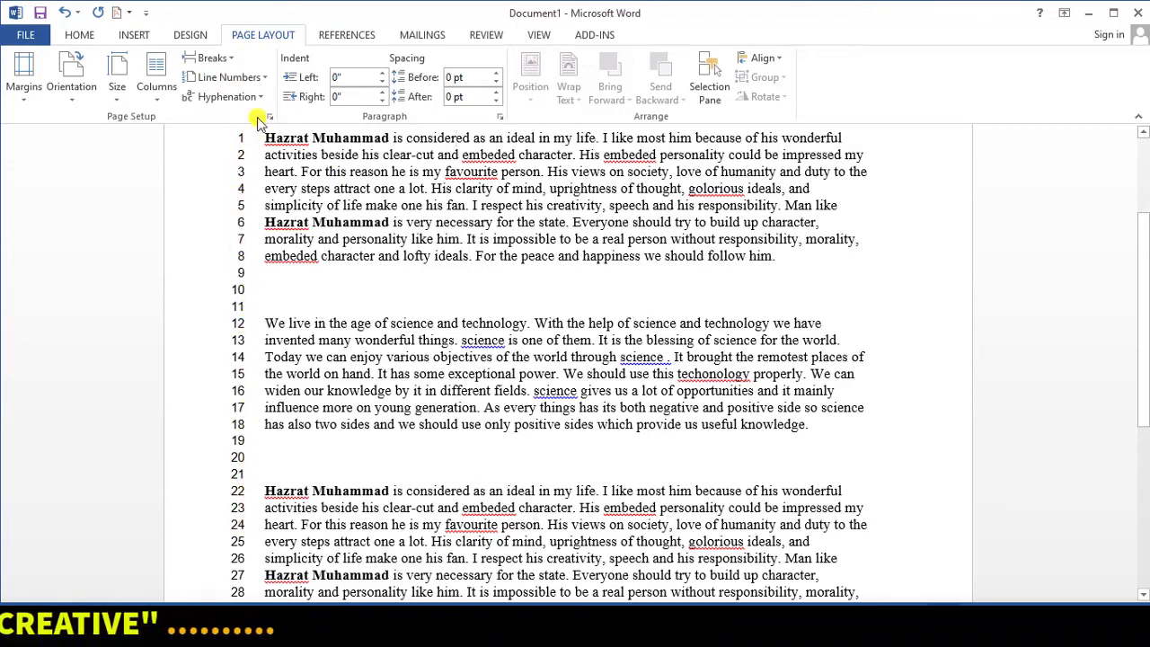
# Set line numbering to Restart Each Page.
pyautogui.click(235, 77)
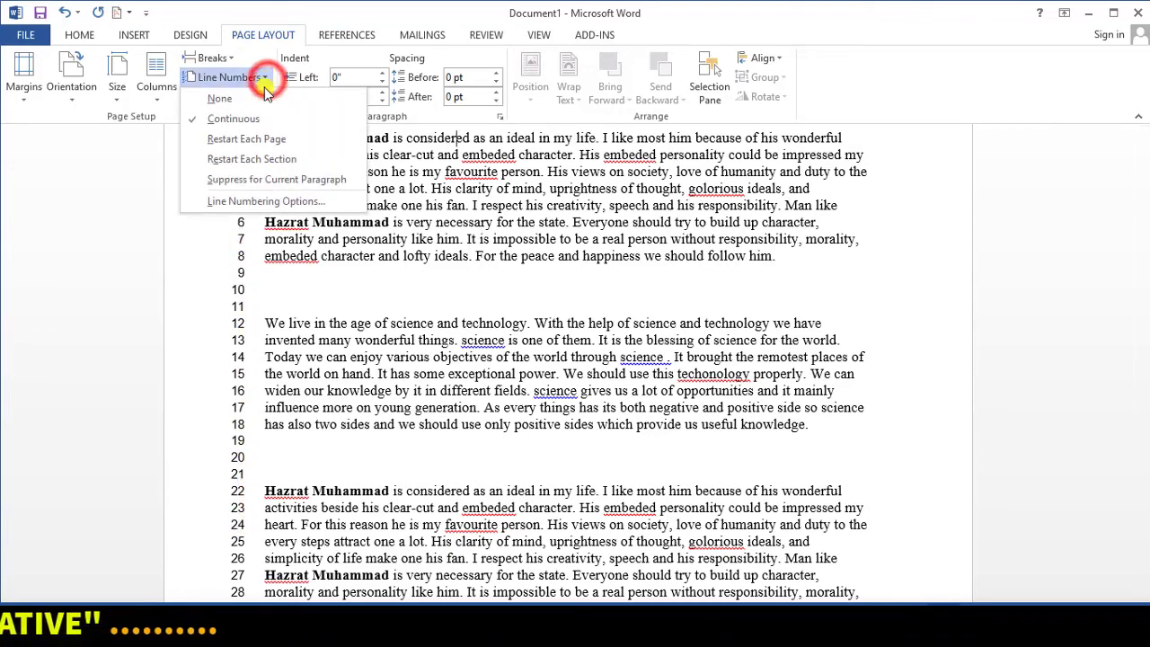
pyautogui.click(265, 141)
pyautogui.scroll(-4, 395, 270)
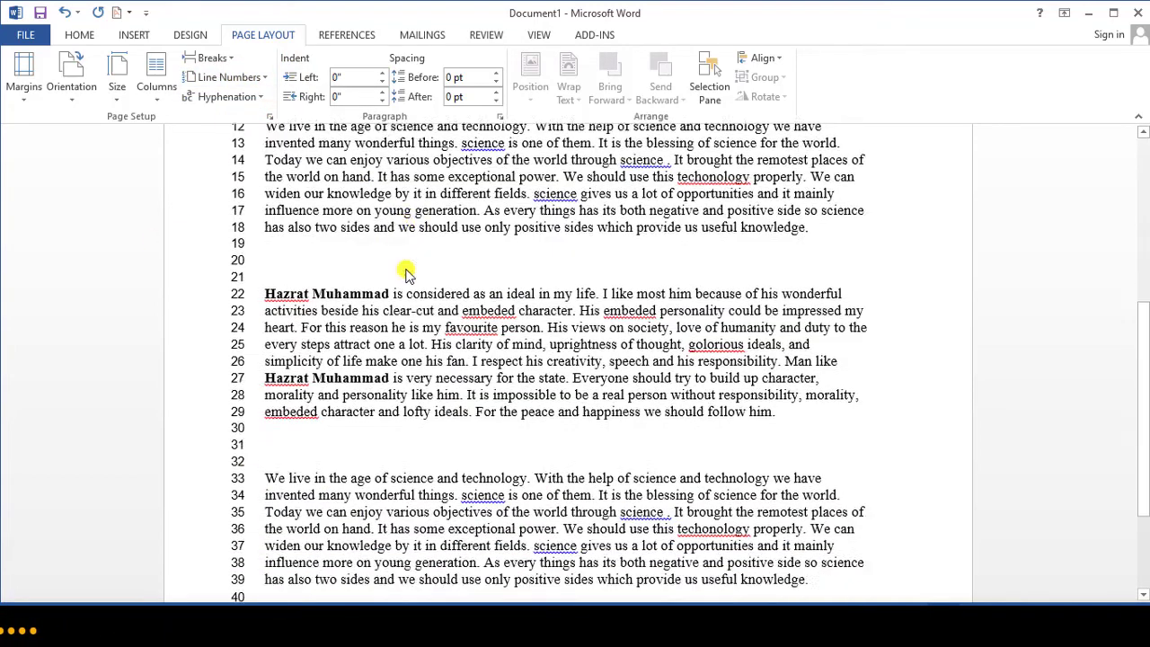
pyautogui.scroll(-3, 405, 272)
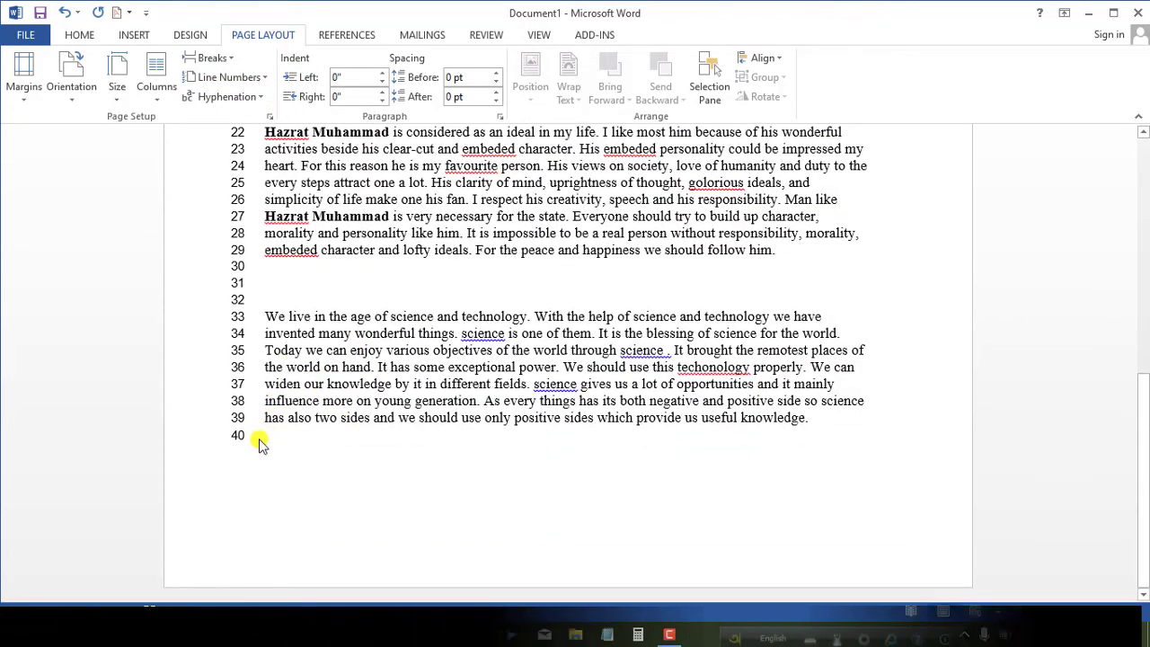
pyautogui.scroll(-4, 261, 440)
pyautogui.scroll(-5, 274, 430)
pyautogui.click(232, 77)
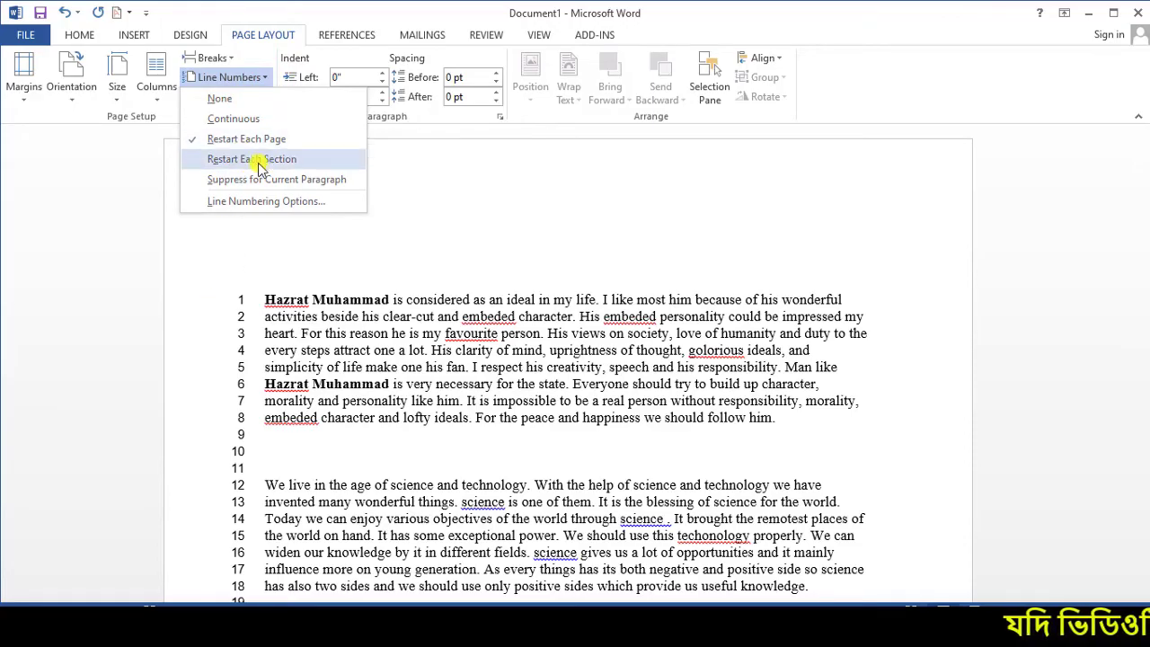
# Set line numbering to Restart Each Section.
pyautogui.click(267, 171)
pyautogui.scroll(-5, 385, 479)
pyautogui.scroll(-3, 396, 467)
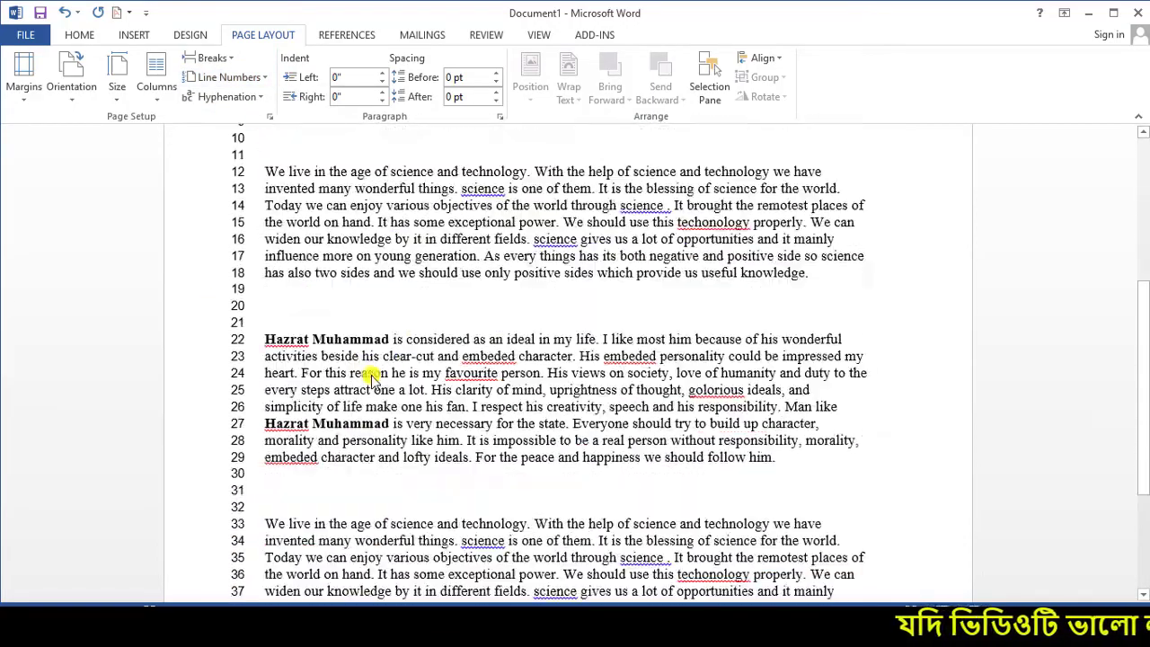
pyautogui.scroll(-2, 369, 396)
pyautogui.scroll(3, 366, 402)
pyautogui.scroll(4, 314, 423)
pyautogui.scroll(-4, 270, 436)
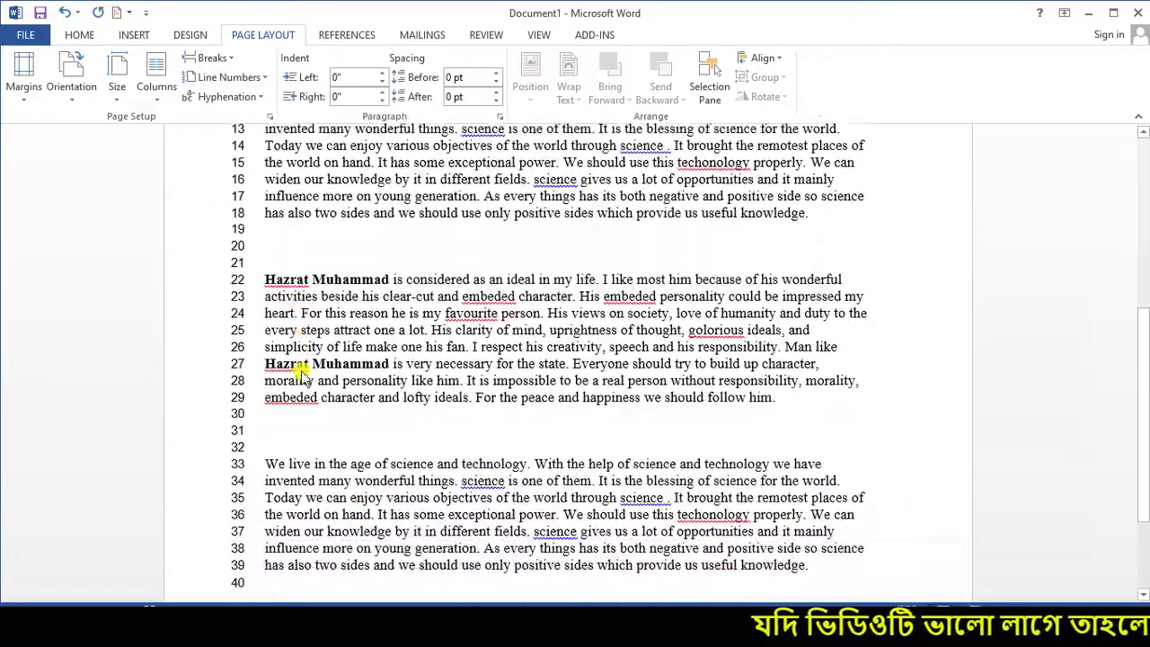
pyautogui.scroll(-3, 255, 440)
# On empty line 40, try a page break, undo it, and suppress that paragraph's line number.
pyautogui.click(251, 438)
pyautogui.click(274, 439)
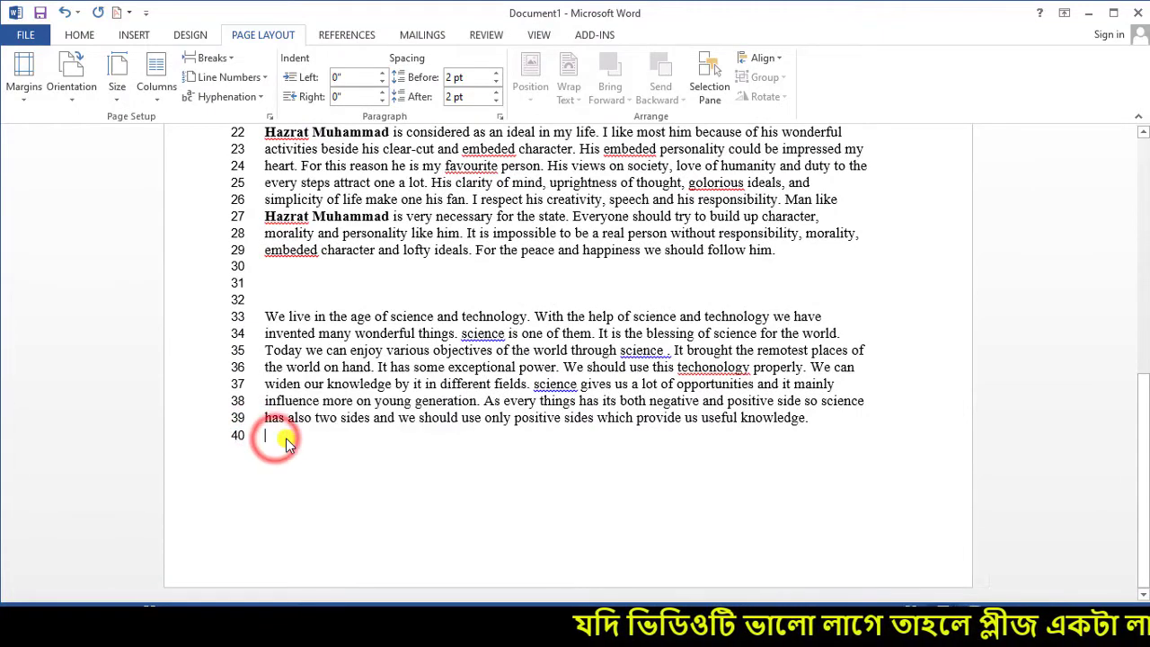
pyautogui.hotkey('ctrl', 'Return')
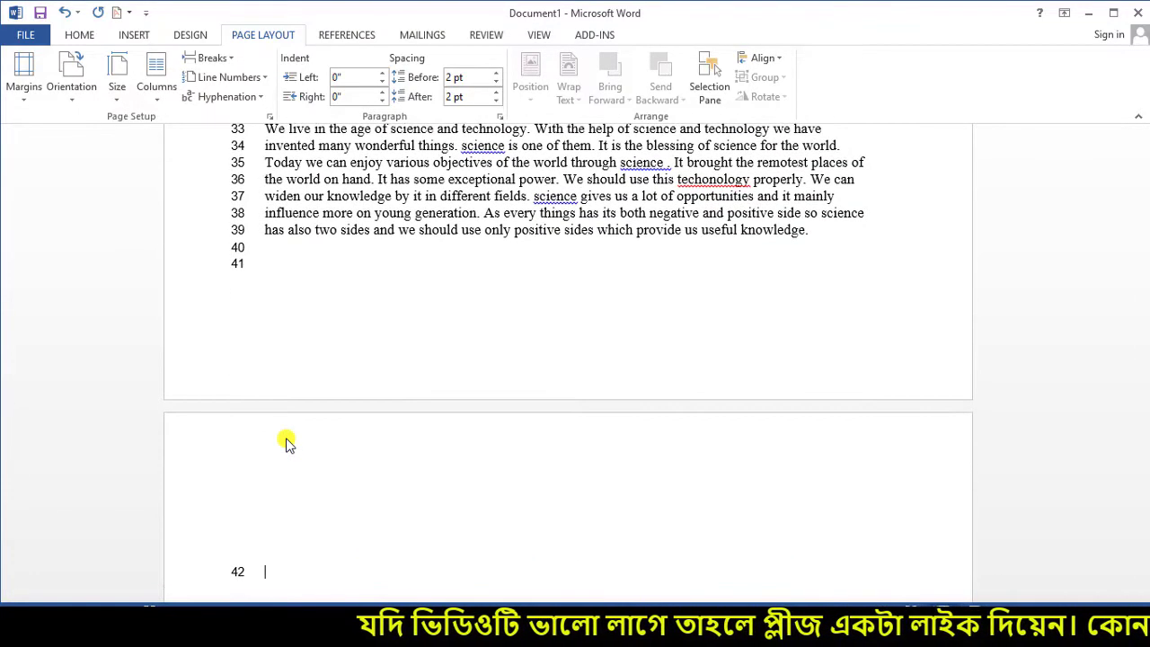
pyautogui.scroll(-3, 310, 503)
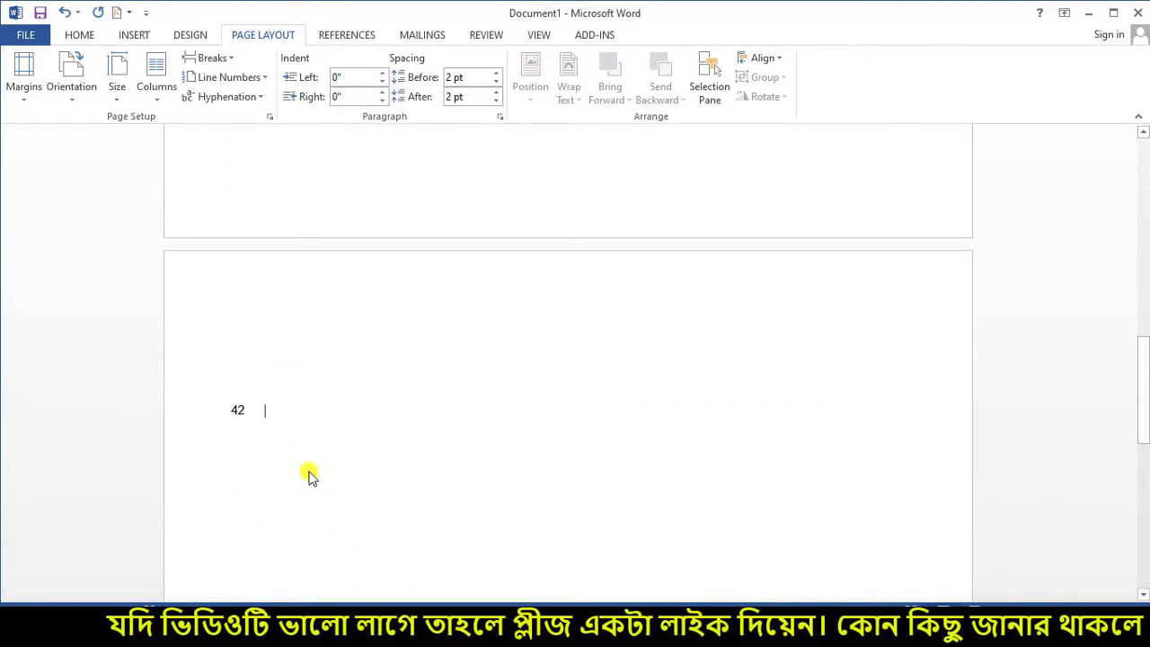
pyautogui.hotkey('ctrl', 'z')
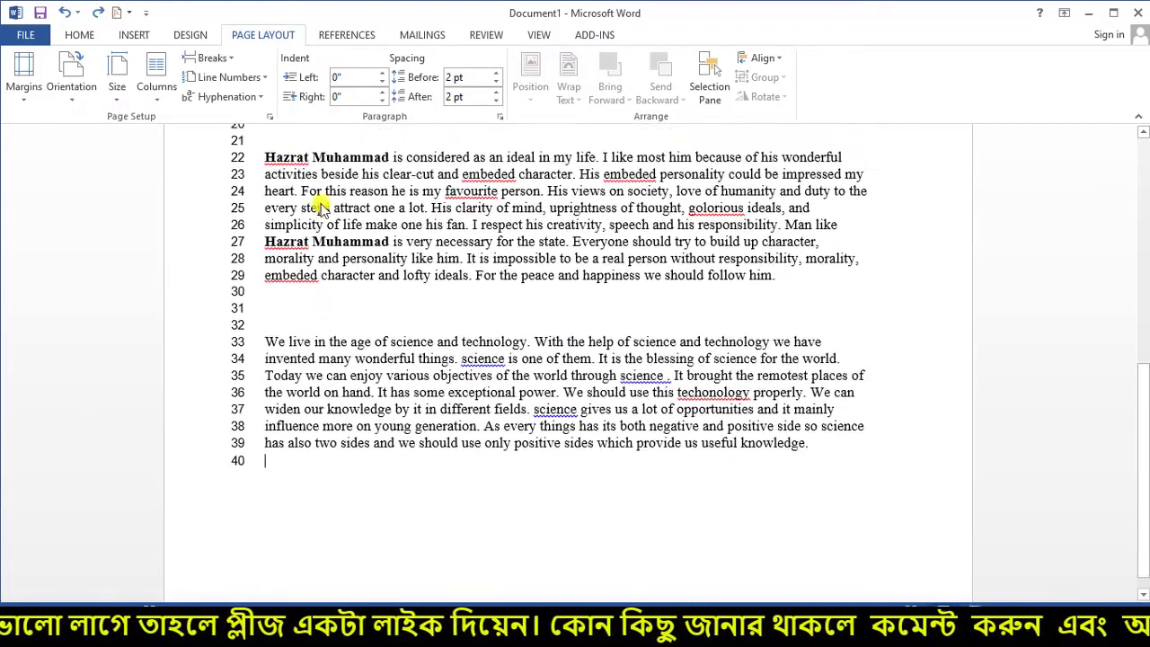
pyautogui.click(259, 77)
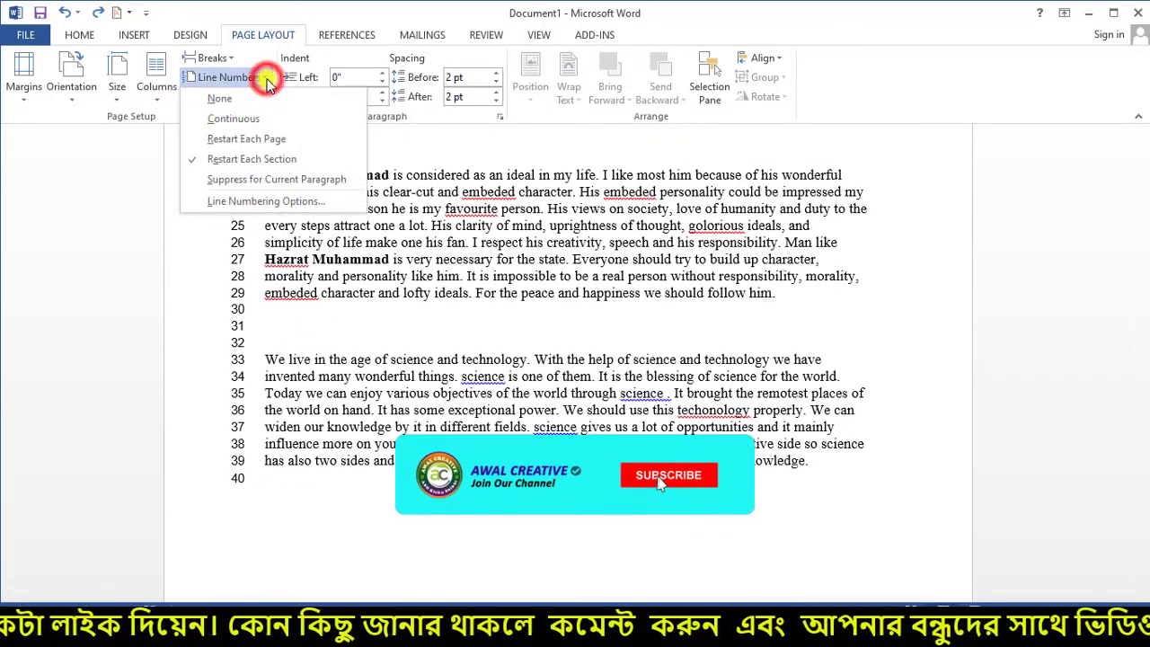
pyautogui.click(310, 183)
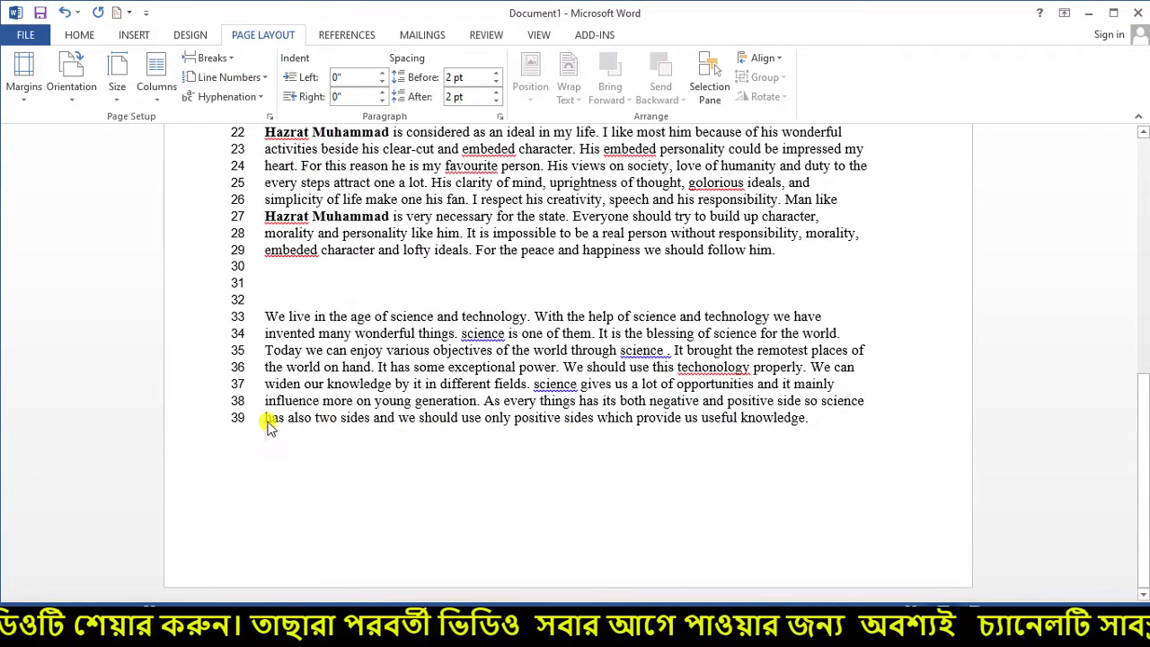
# Add one empty line after 'knowledge.' on line 39, removing the extra that spilled over.
pyautogui.click(813, 426)
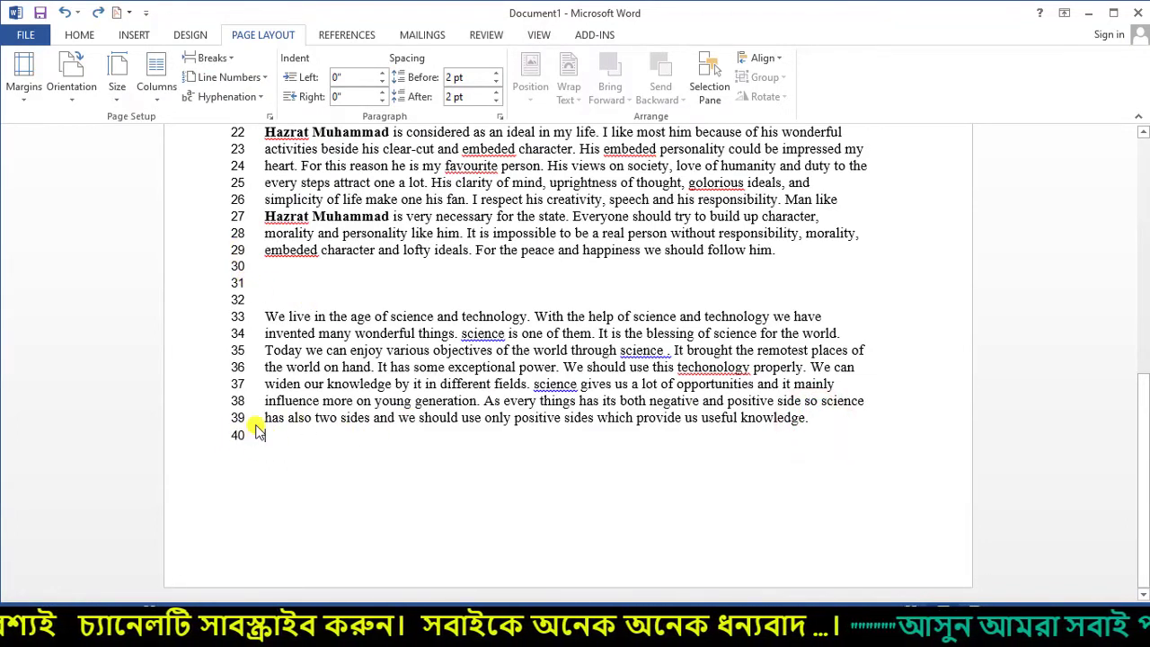
pyautogui.press('Return')
pyautogui.press('Return')
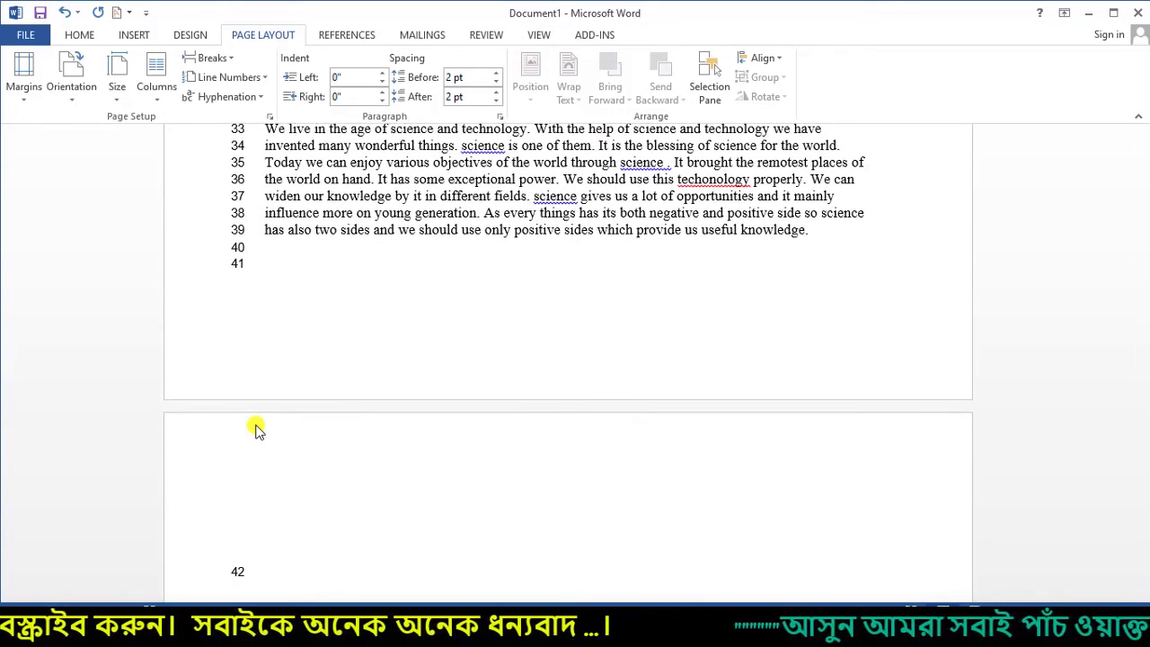
pyautogui.press('BackSpace')
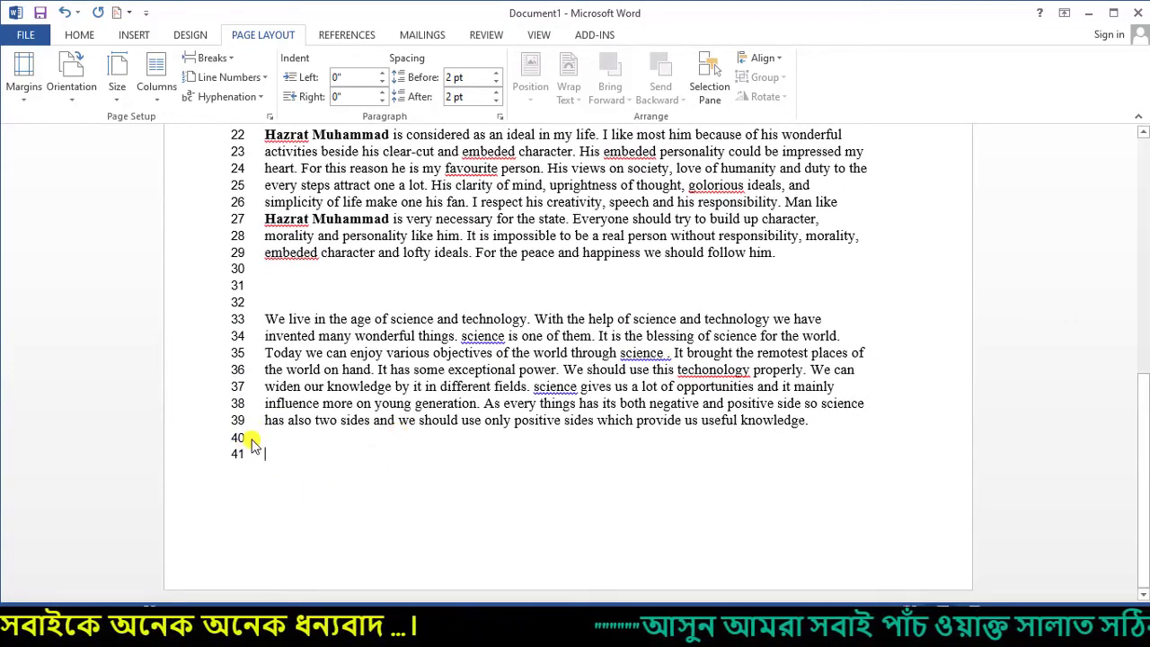
pyautogui.click(262, 79)
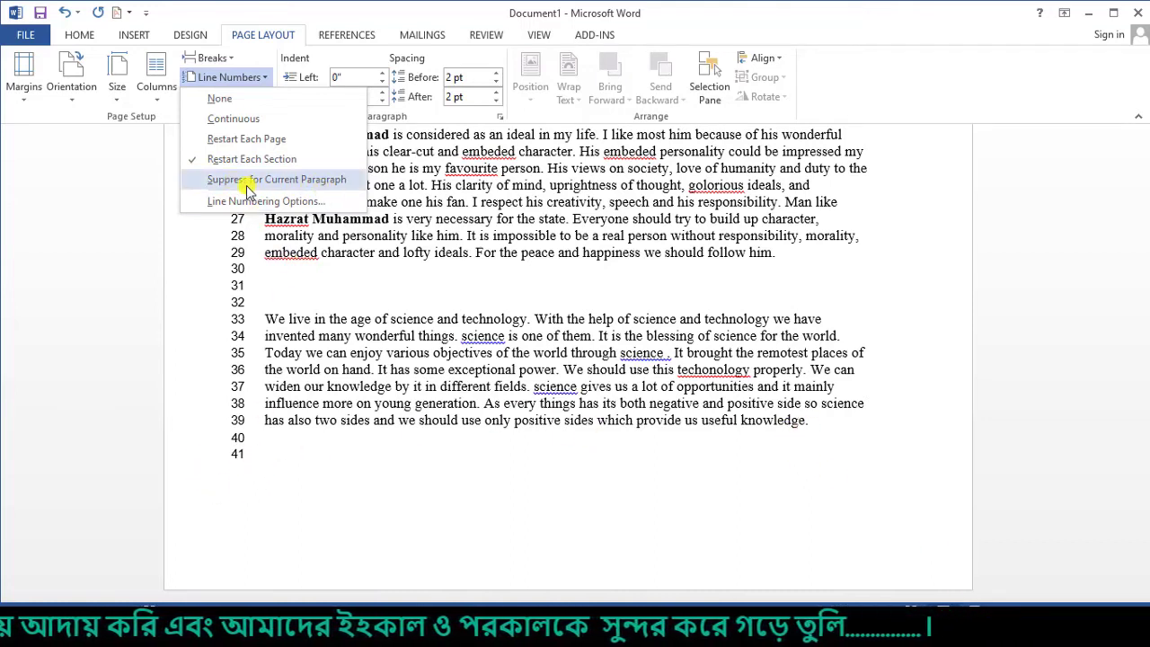
# Turn off Suppress for Current Paragraph so the final empty line 41 is numbered.
pyautogui.click(312, 180)
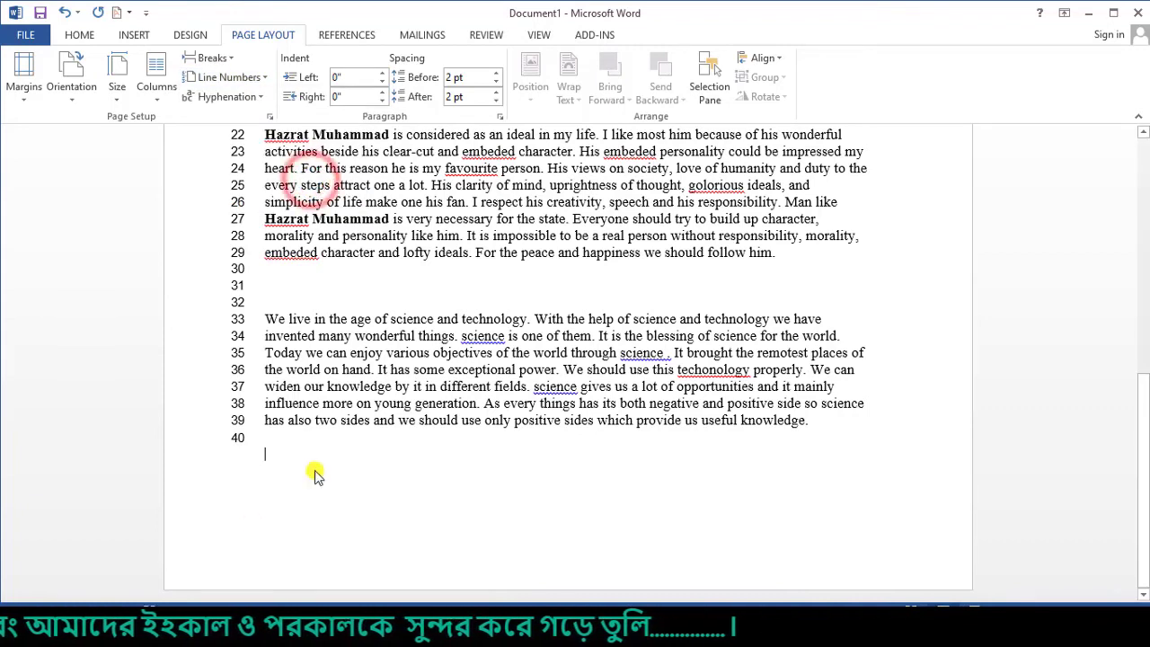
pyautogui.click(266, 77)
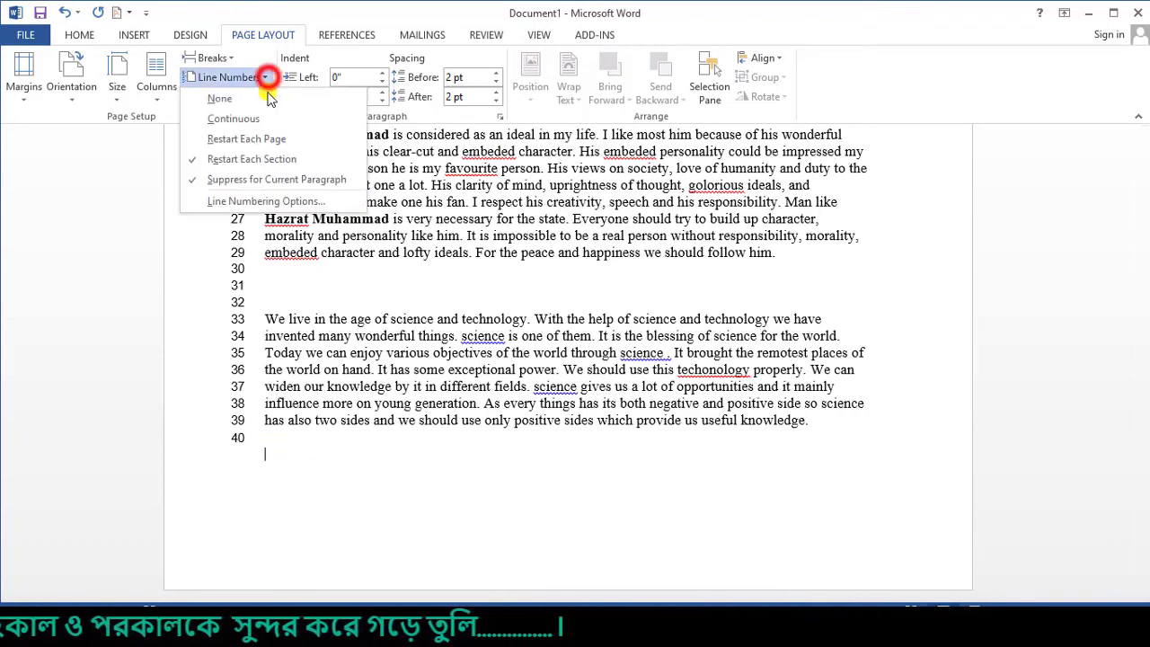
pyautogui.click(255, 182)
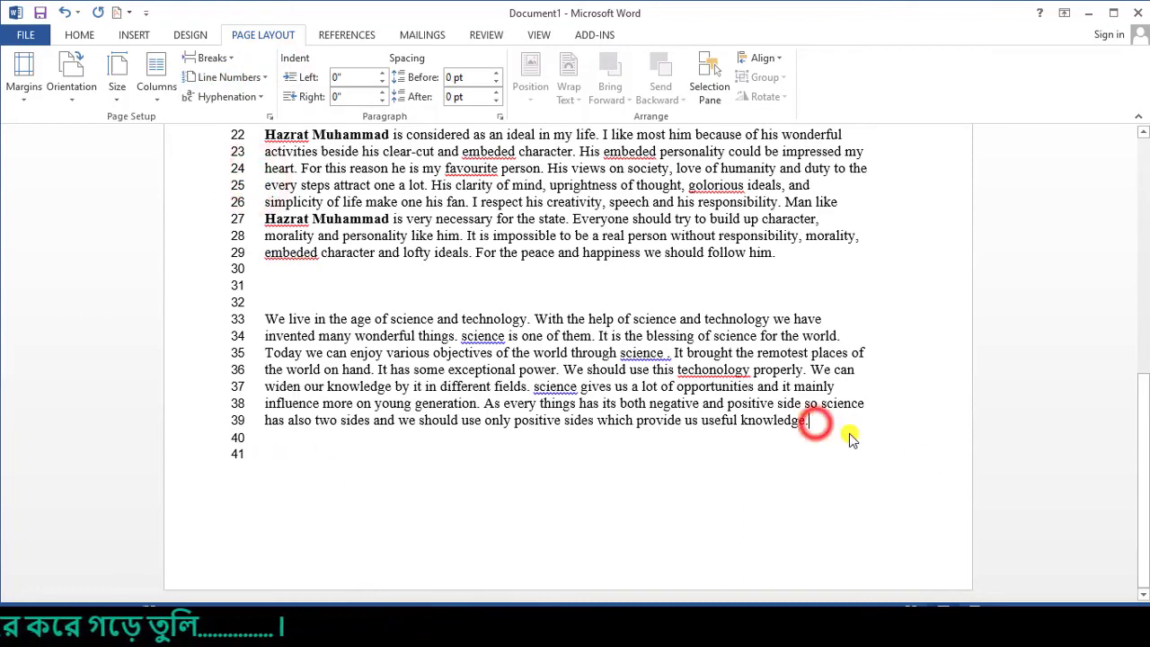
# Suppress numbering on the science paragraph, then restore it.
pyautogui.click(266, 78)
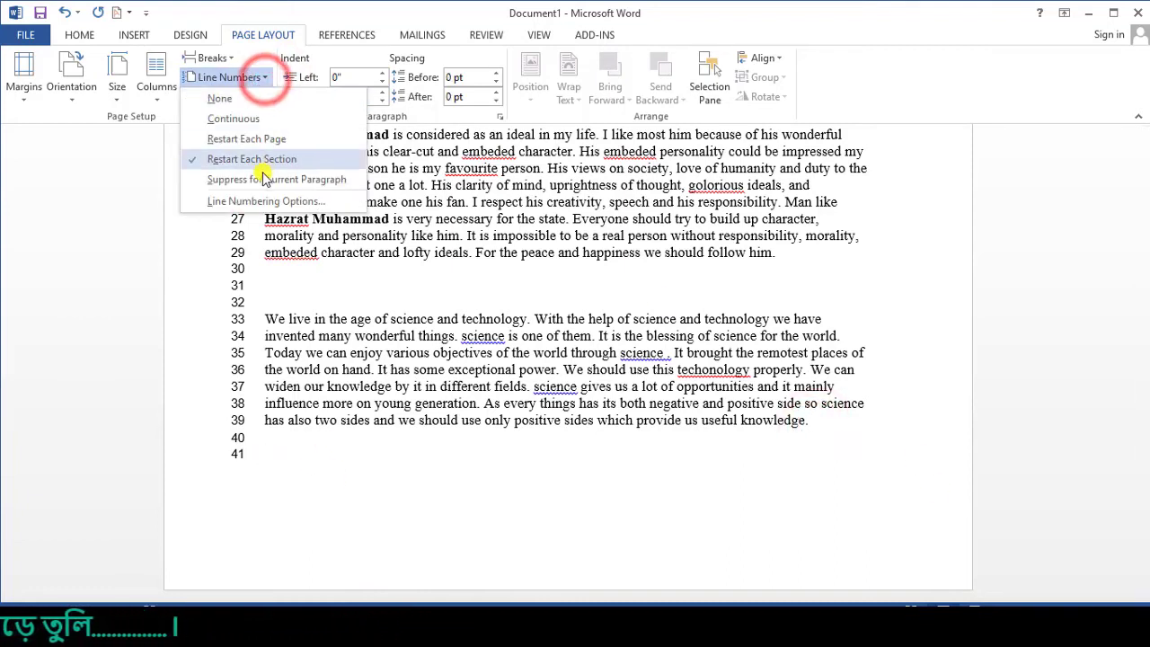
pyautogui.click(266, 180)
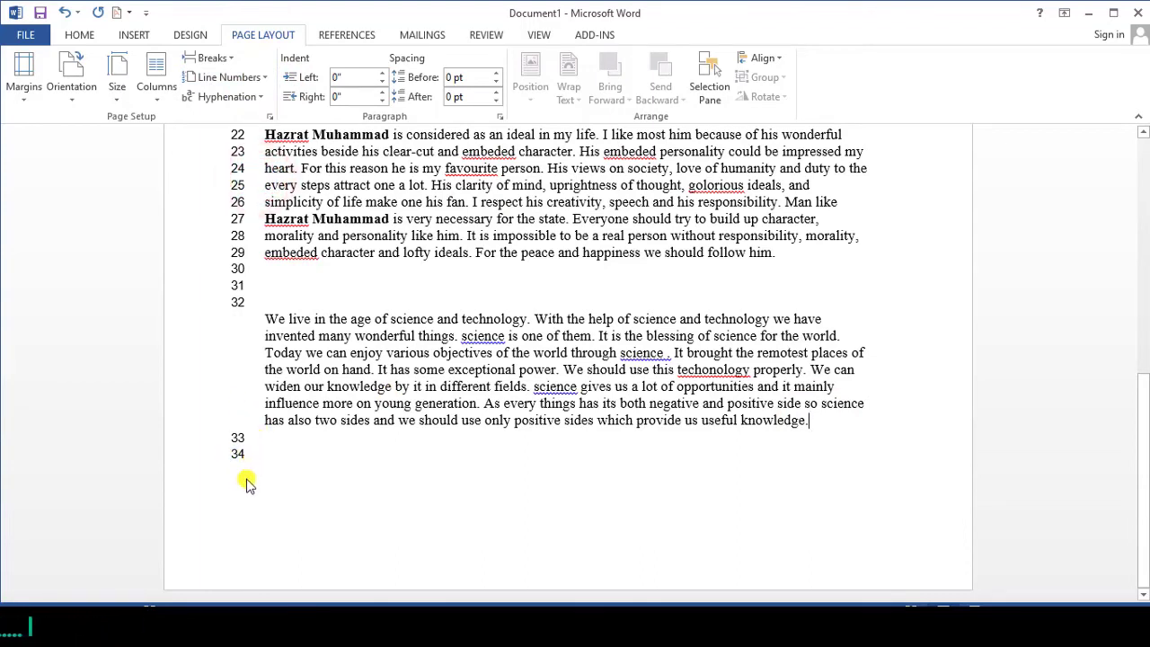
pyautogui.click(260, 443)
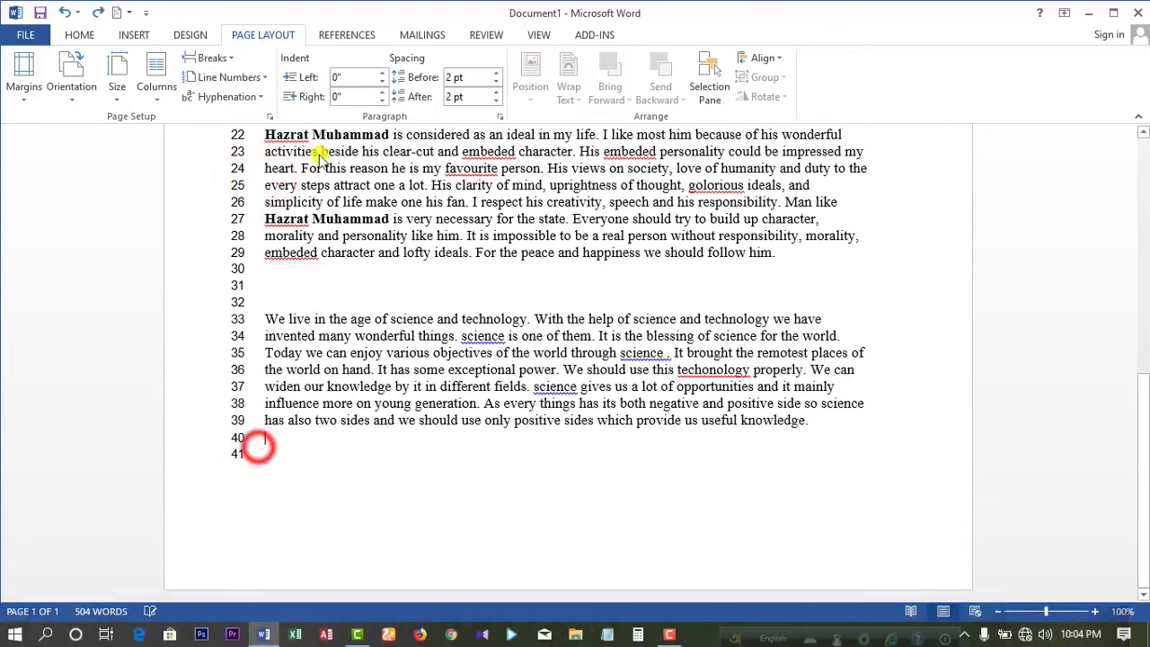
# Turn on Automatic hyphenation for the document.
pyautogui.click(266, 97)
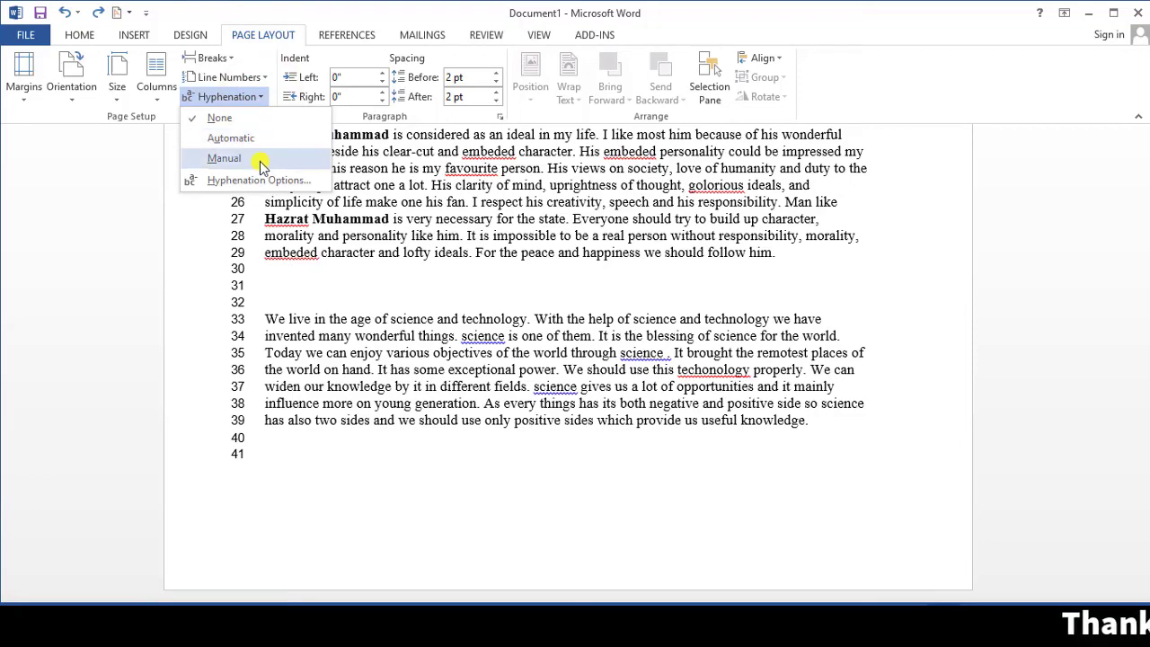
pyautogui.click(255, 139)
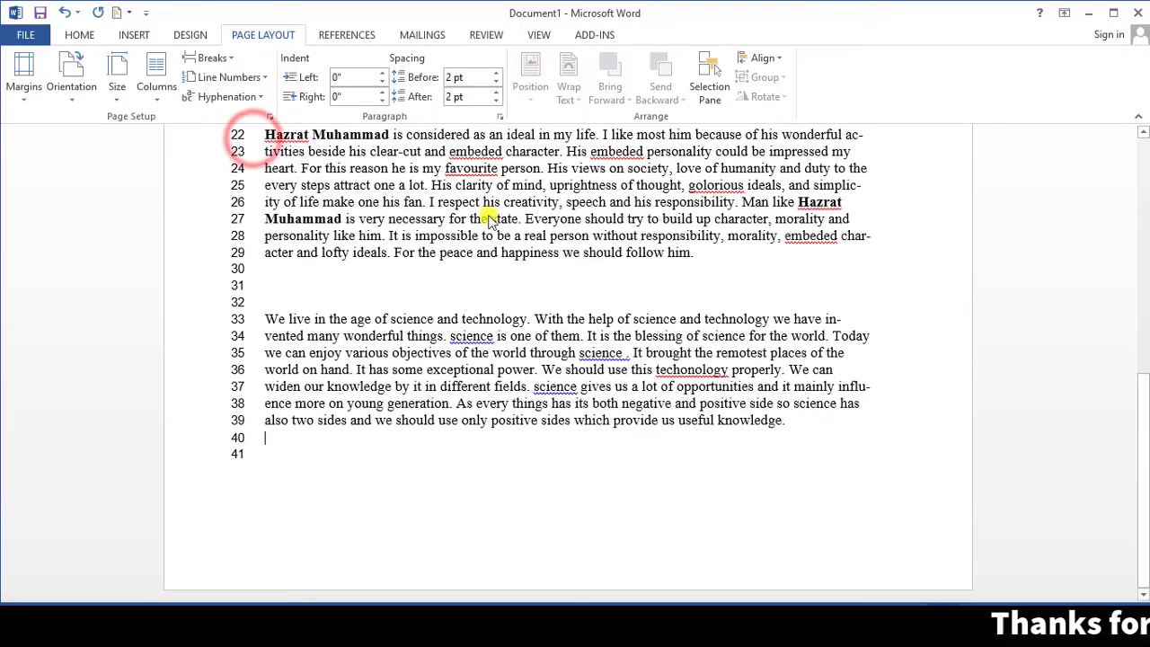
pyautogui.scroll(3, 462, 398)
pyautogui.scroll(5, 462, 398)
pyautogui.scroll(5, 386, 378)
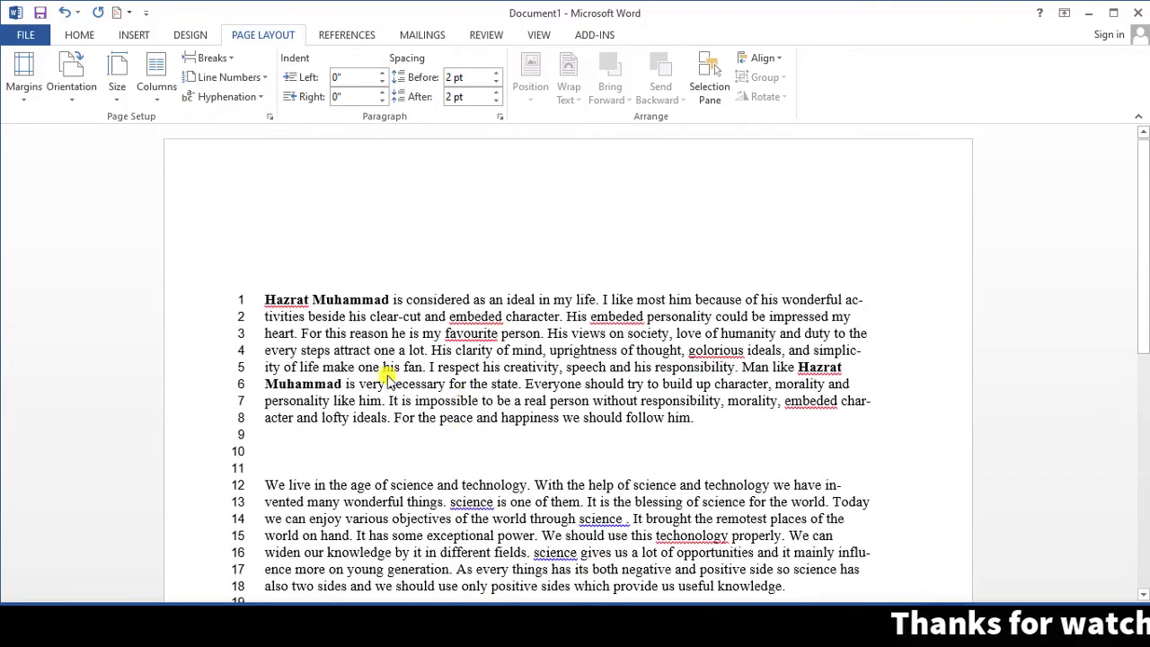
pyautogui.scroll(-2, 517, 367)
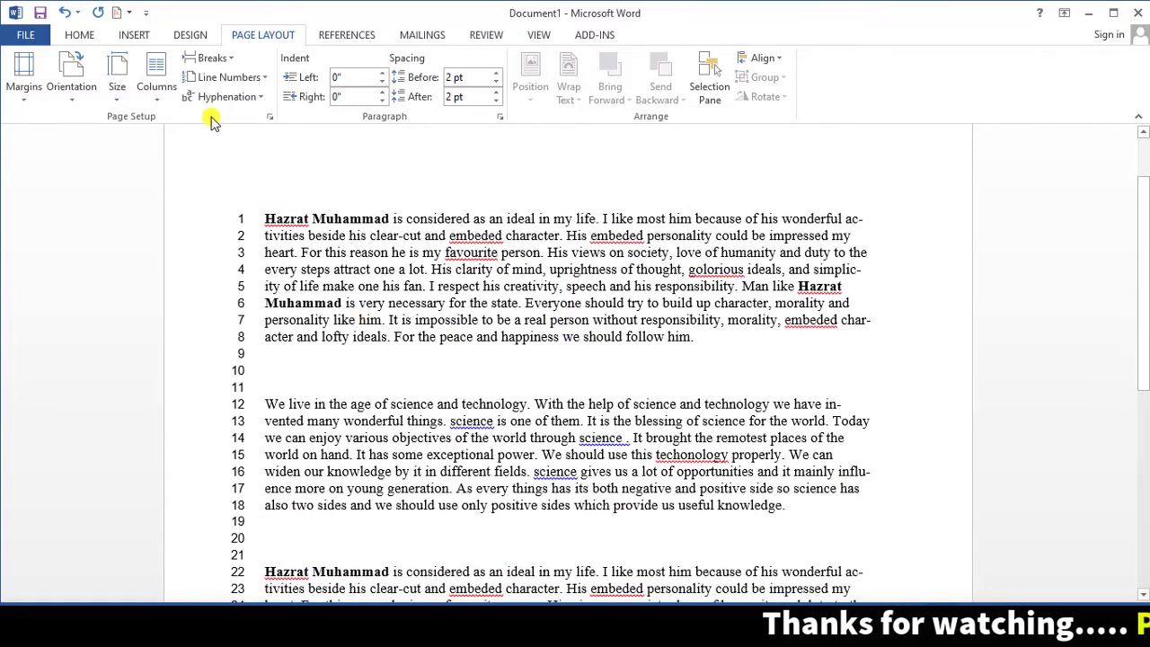
# Run a Manual hyphenation pass and dismiss the 'Hyphenation is complete' message.
pyautogui.click(237, 96)
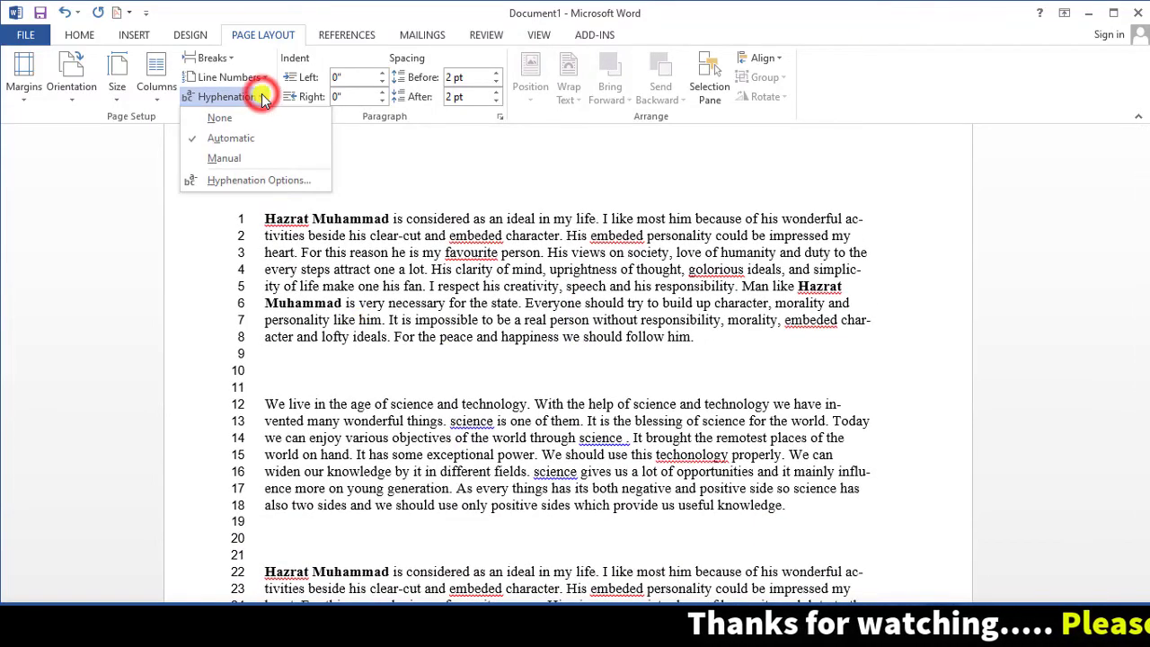
pyautogui.click(237, 158)
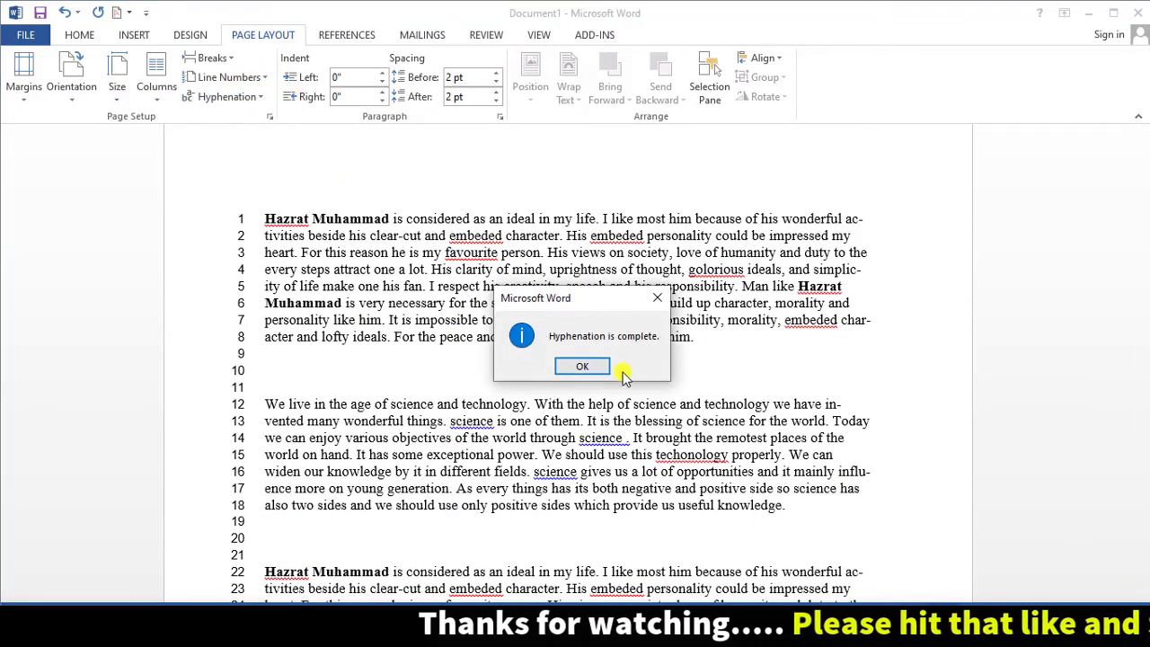
pyautogui.click(582, 369)
pyautogui.scroll(1, 575, 368)
pyautogui.scroll(3, 360, 378)
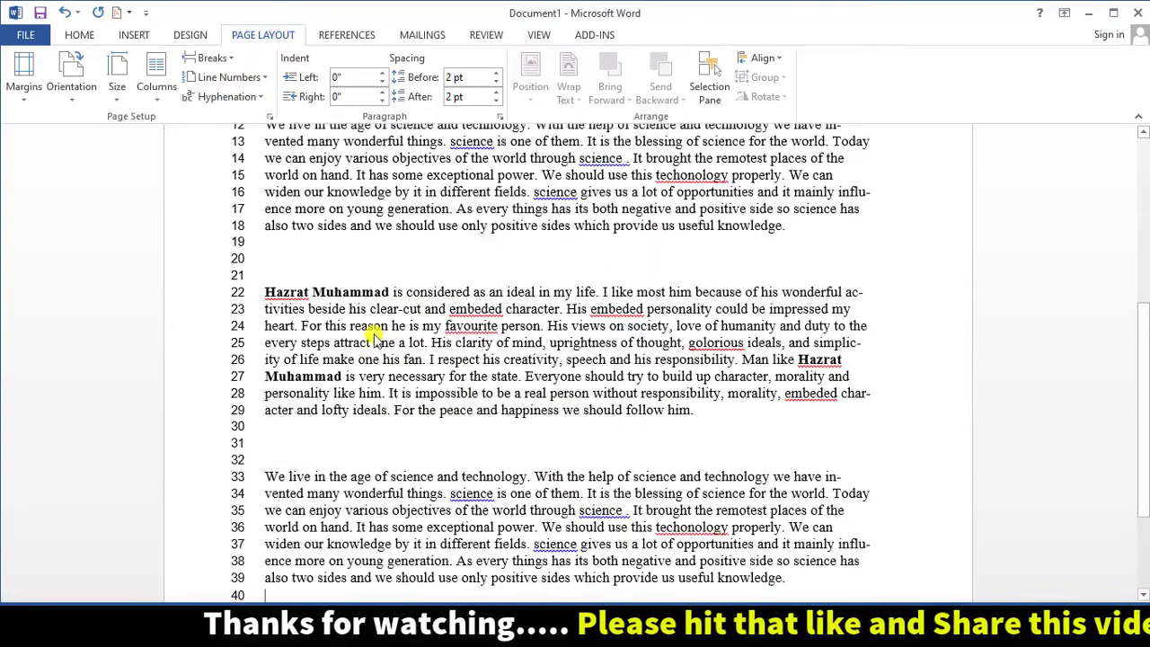
pyautogui.scroll(4, 373, 335)
pyautogui.scroll(3, 373, 334)
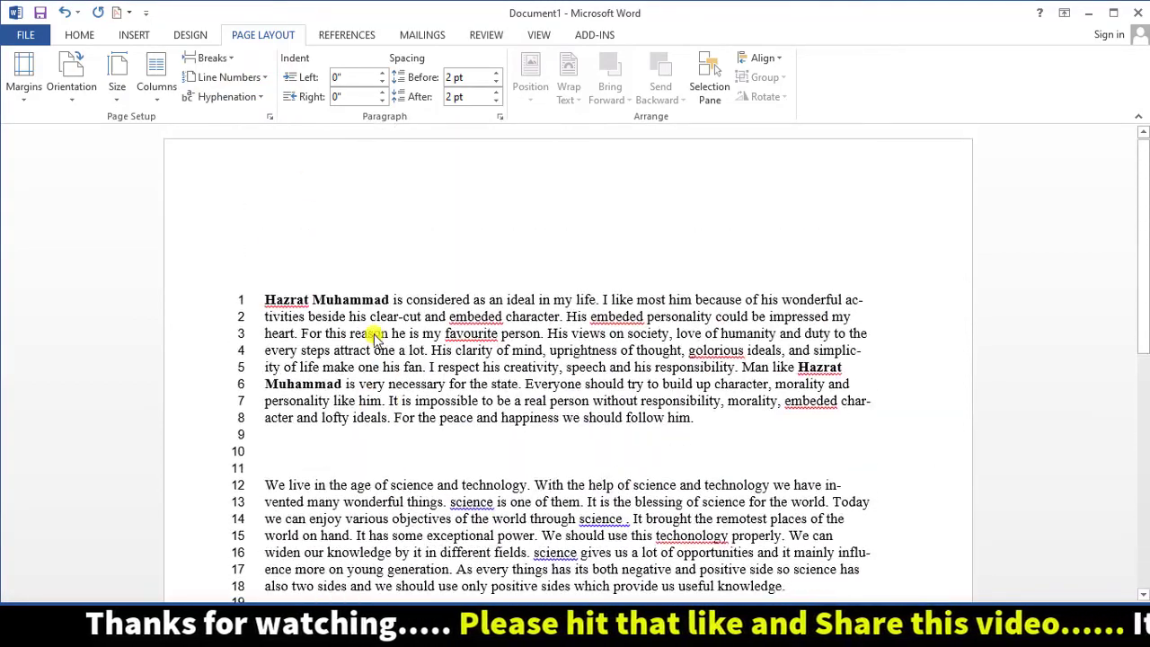
pyautogui.click(265, 96)
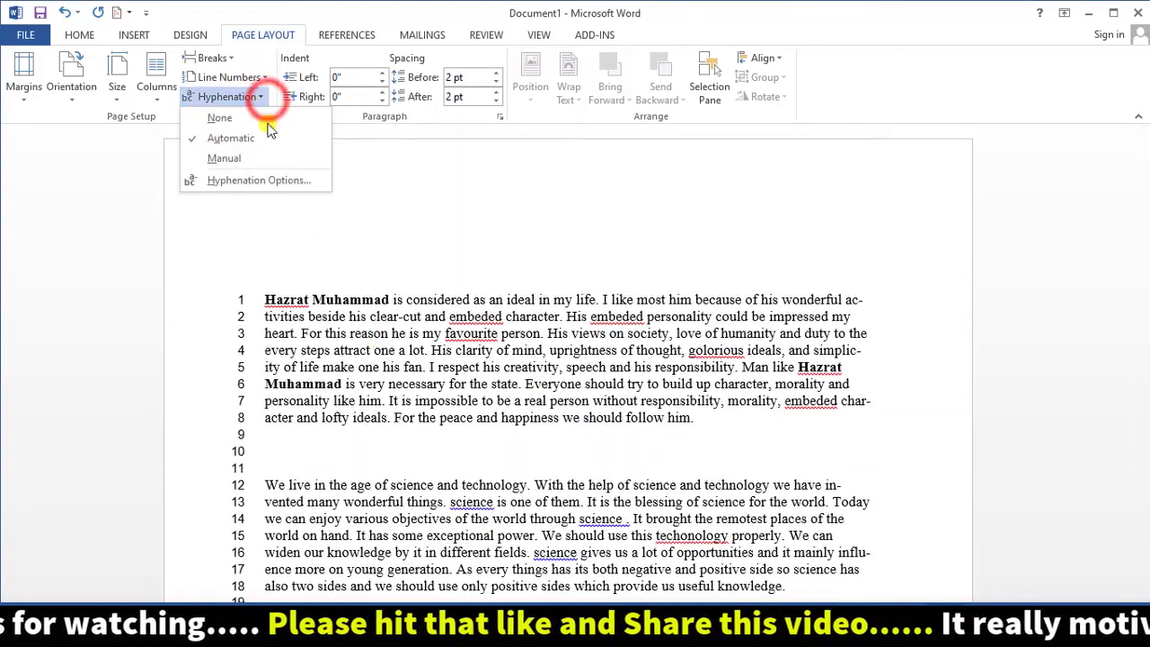
# Set 'Limit consecutive hyphens to' 5 in Hyphenation Options and confirm.
pyautogui.click(229, 184)
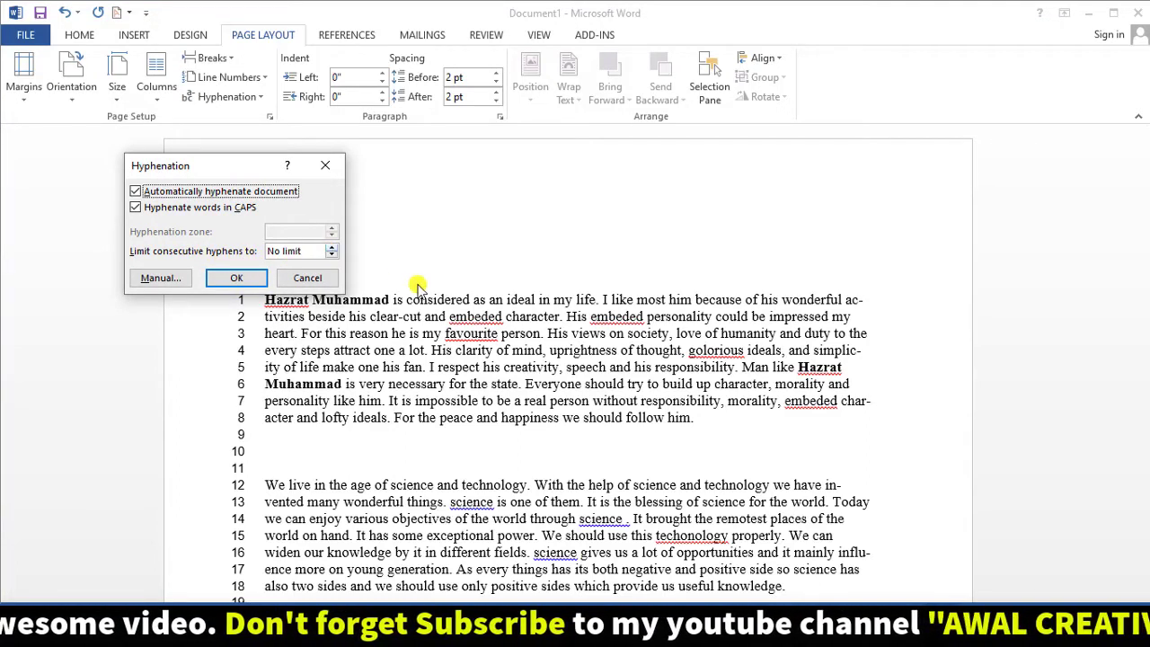
pyautogui.click(332, 246)
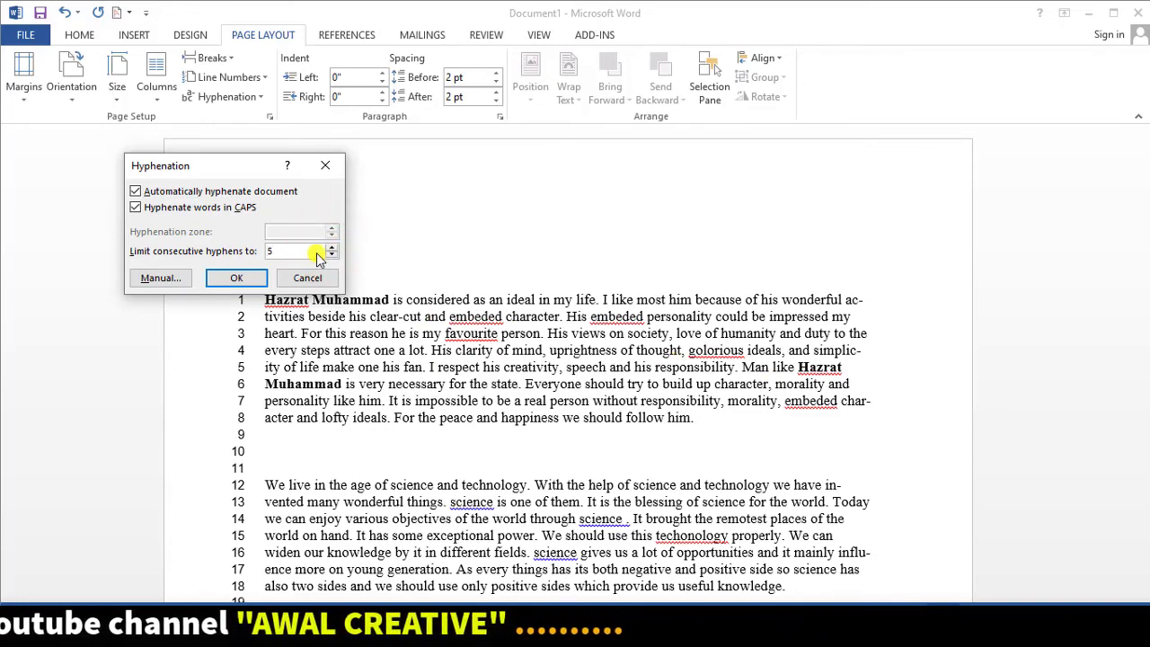
pyautogui.click(236, 284)
pyautogui.scroll(-1, 535, 409)
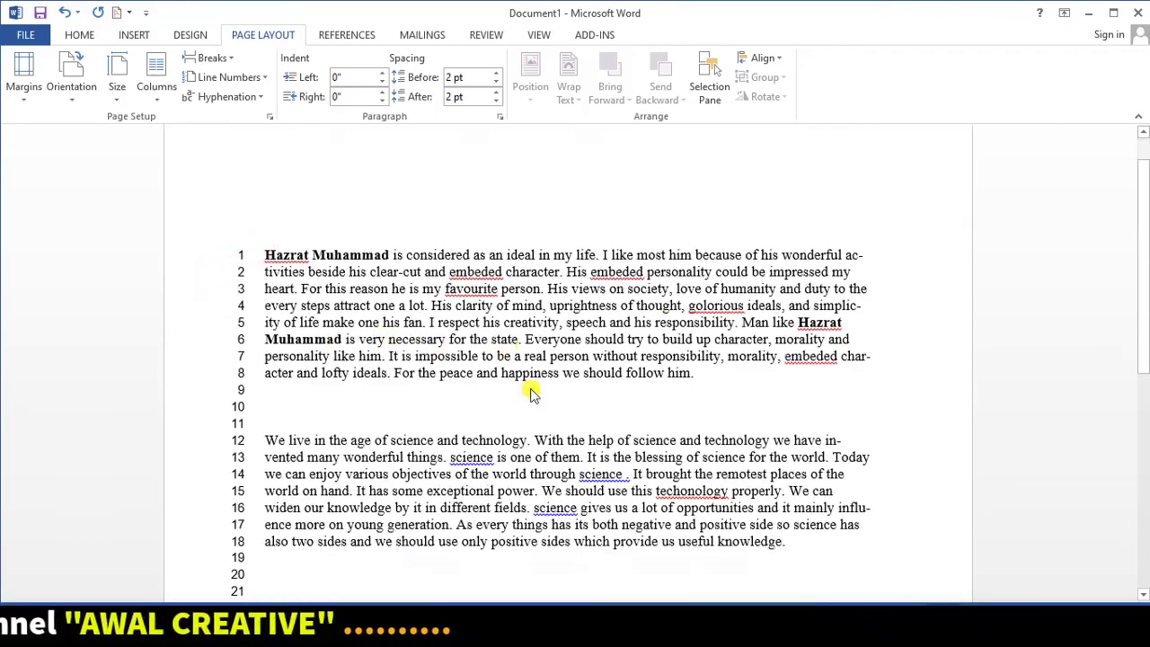
pyautogui.scroll(-6, 536, 410)
pyautogui.scroll(-1, 536, 410)
pyautogui.scroll(-1, 513, 437)
pyautogui.scroll(-3, 474, 565)
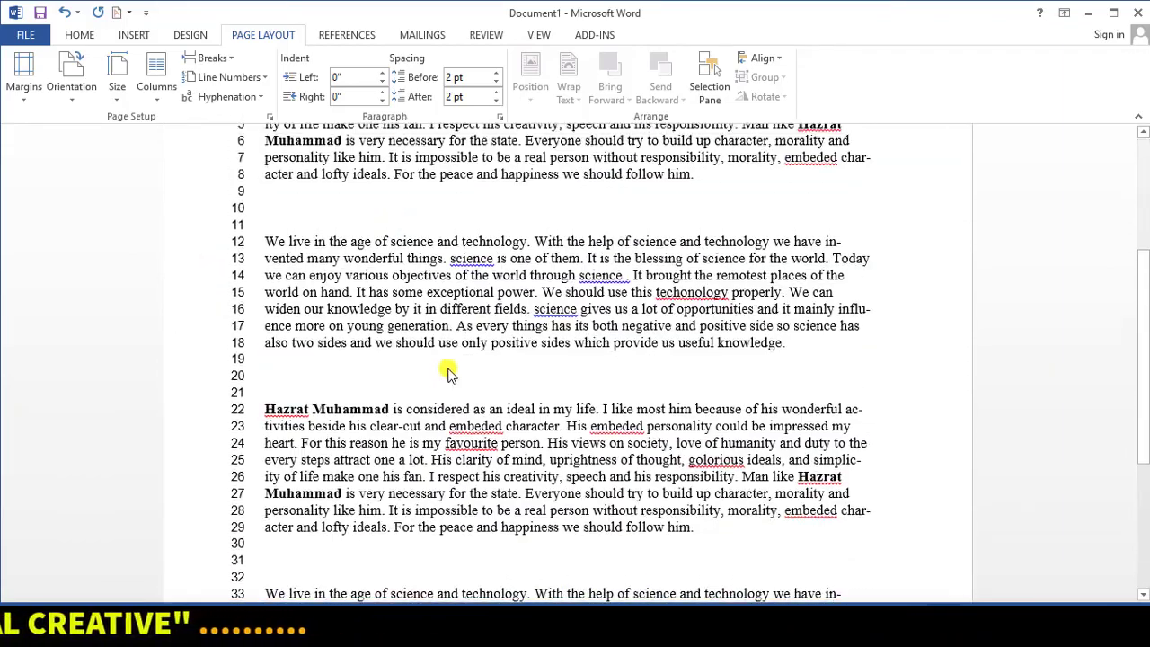
pyautogui.scroll(-5, 450, 372)
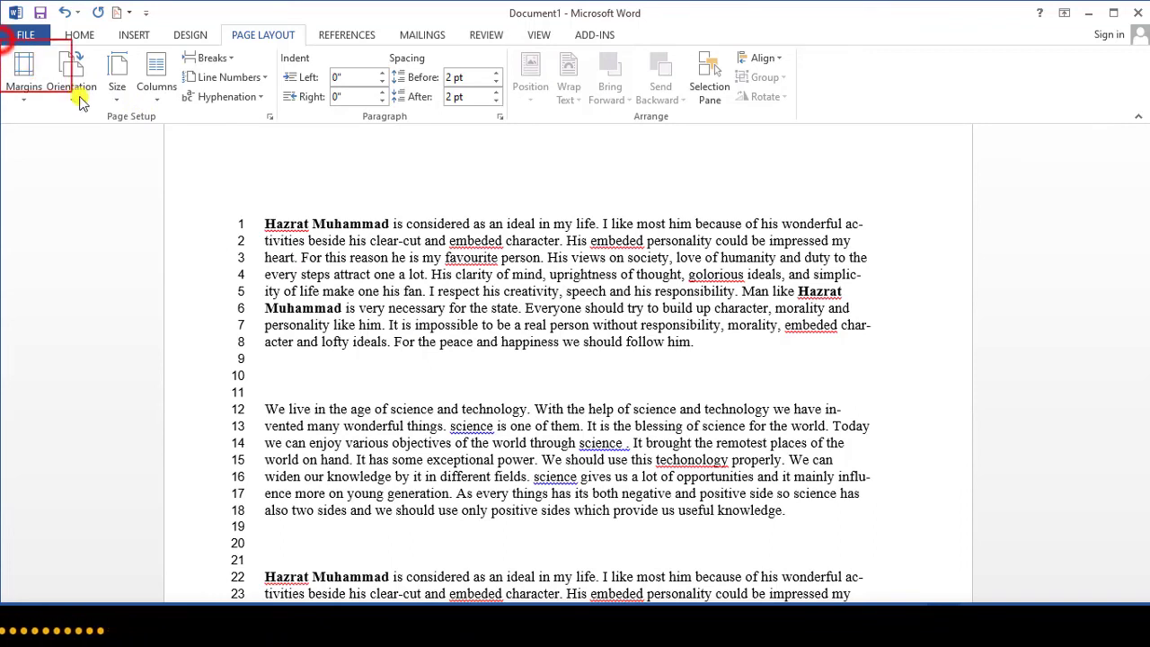
pyautogui.moveTo(79, 102); pyautogui.dragTo(274, 125)
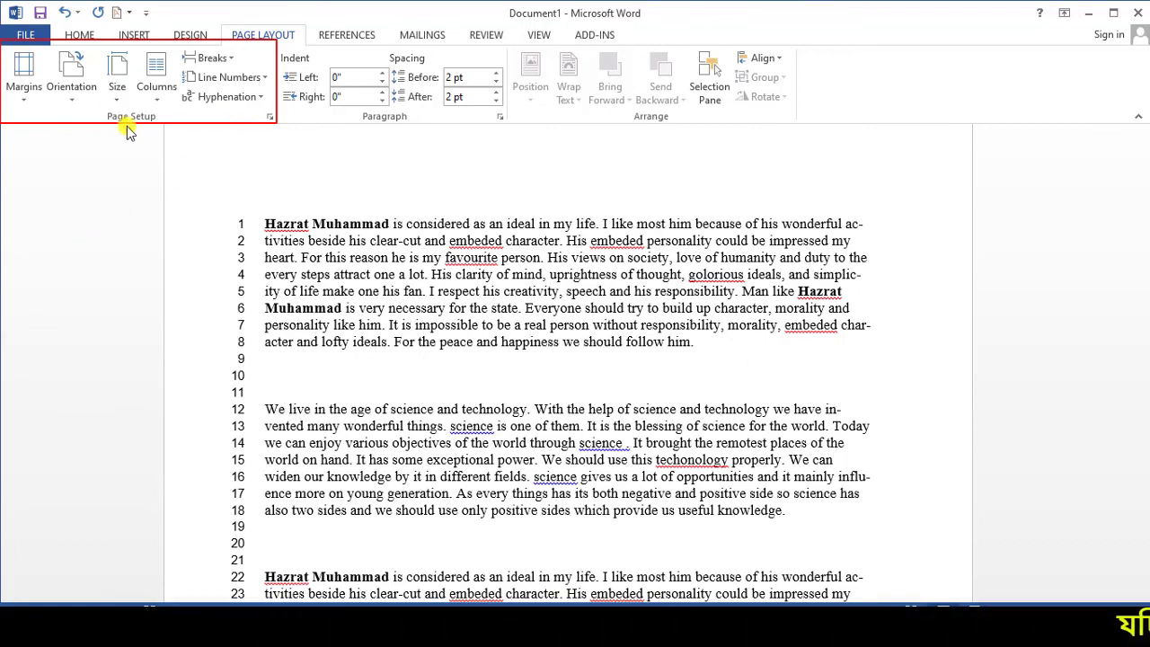
pyautogui.moveTo(71, 101); pyautogui.dragTo(184, 121)
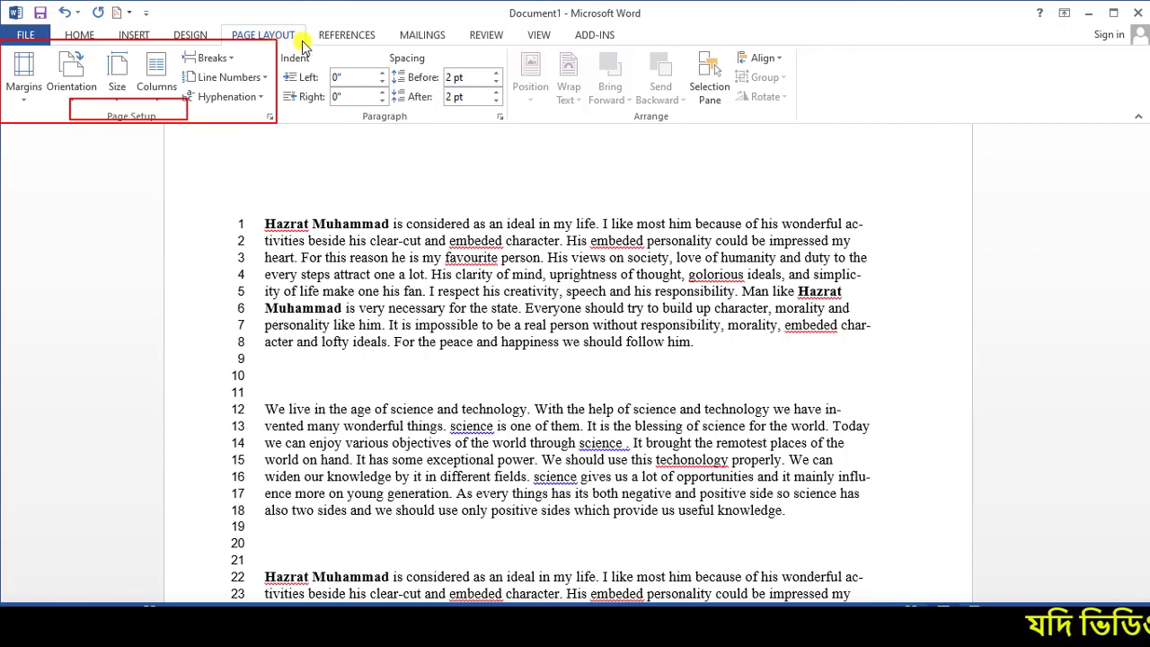
pyautogui.moveTo(302, 41); pyautogui.dragTo(796, 123)
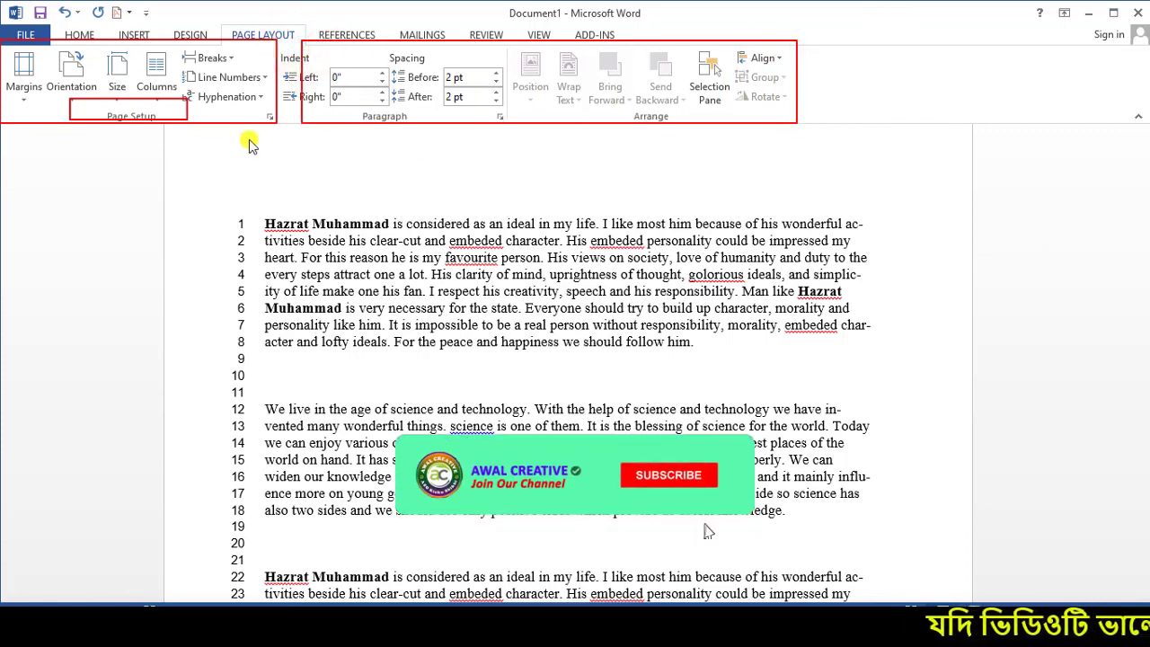